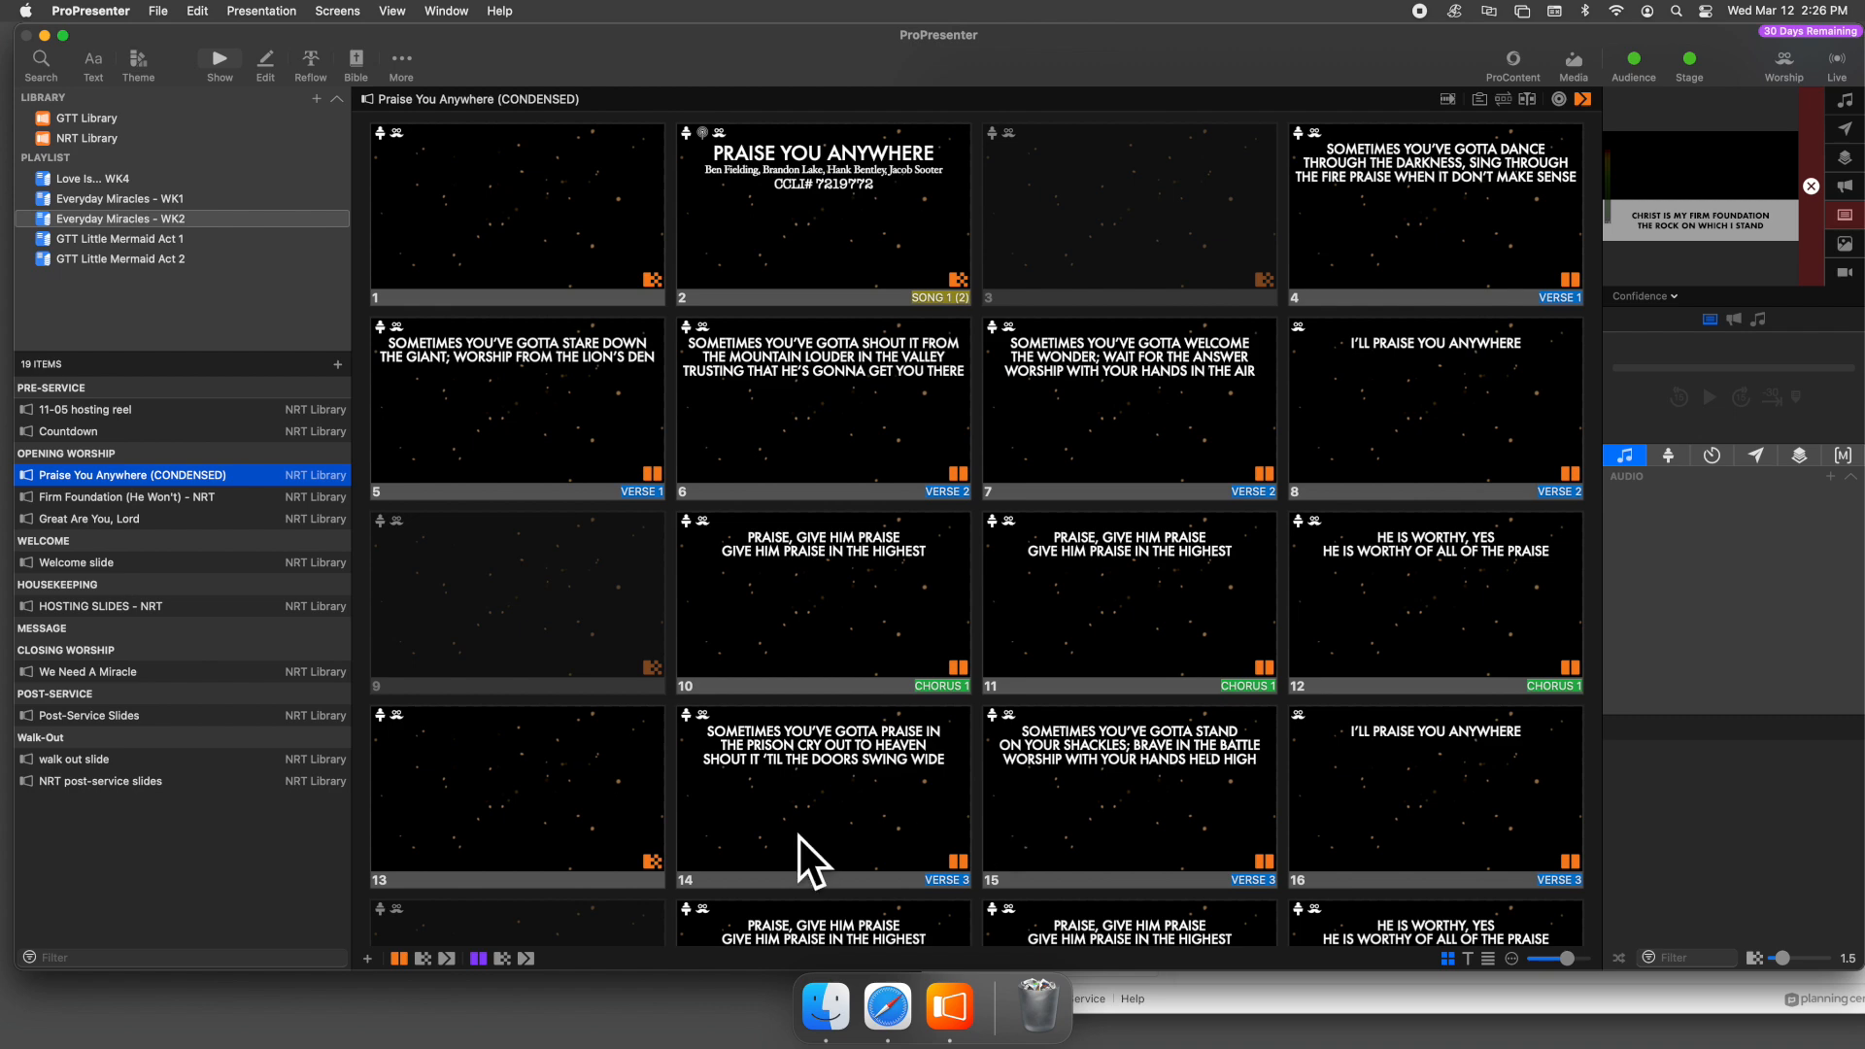
- Switch to Safari and open the bookmarked Dropbox site, with the browser window fully in view
{"action": "left_click", "coordinate": [887, 1008]}
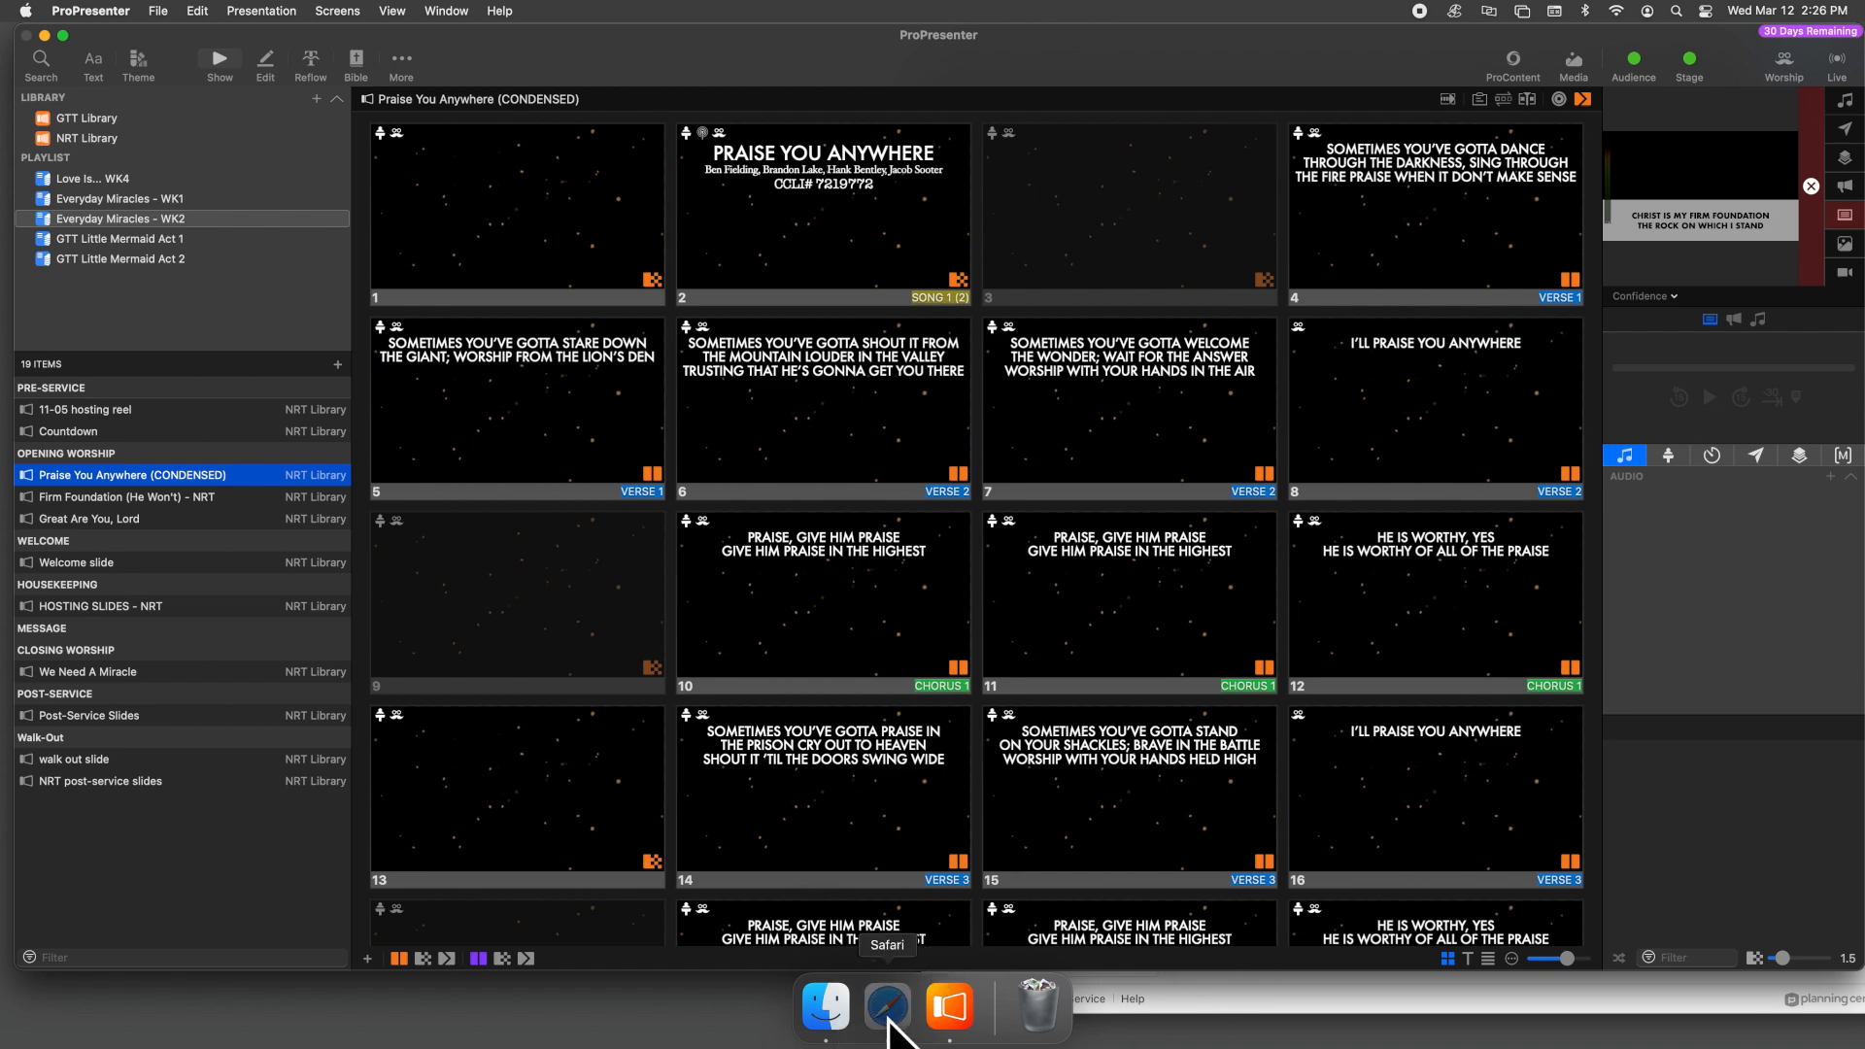
{"action": "left_click_drag", "start_coordinate": [1350, 111], "coordinate": [640, 14]}
{"action": "left_click", "coordinate": [952, 80]}
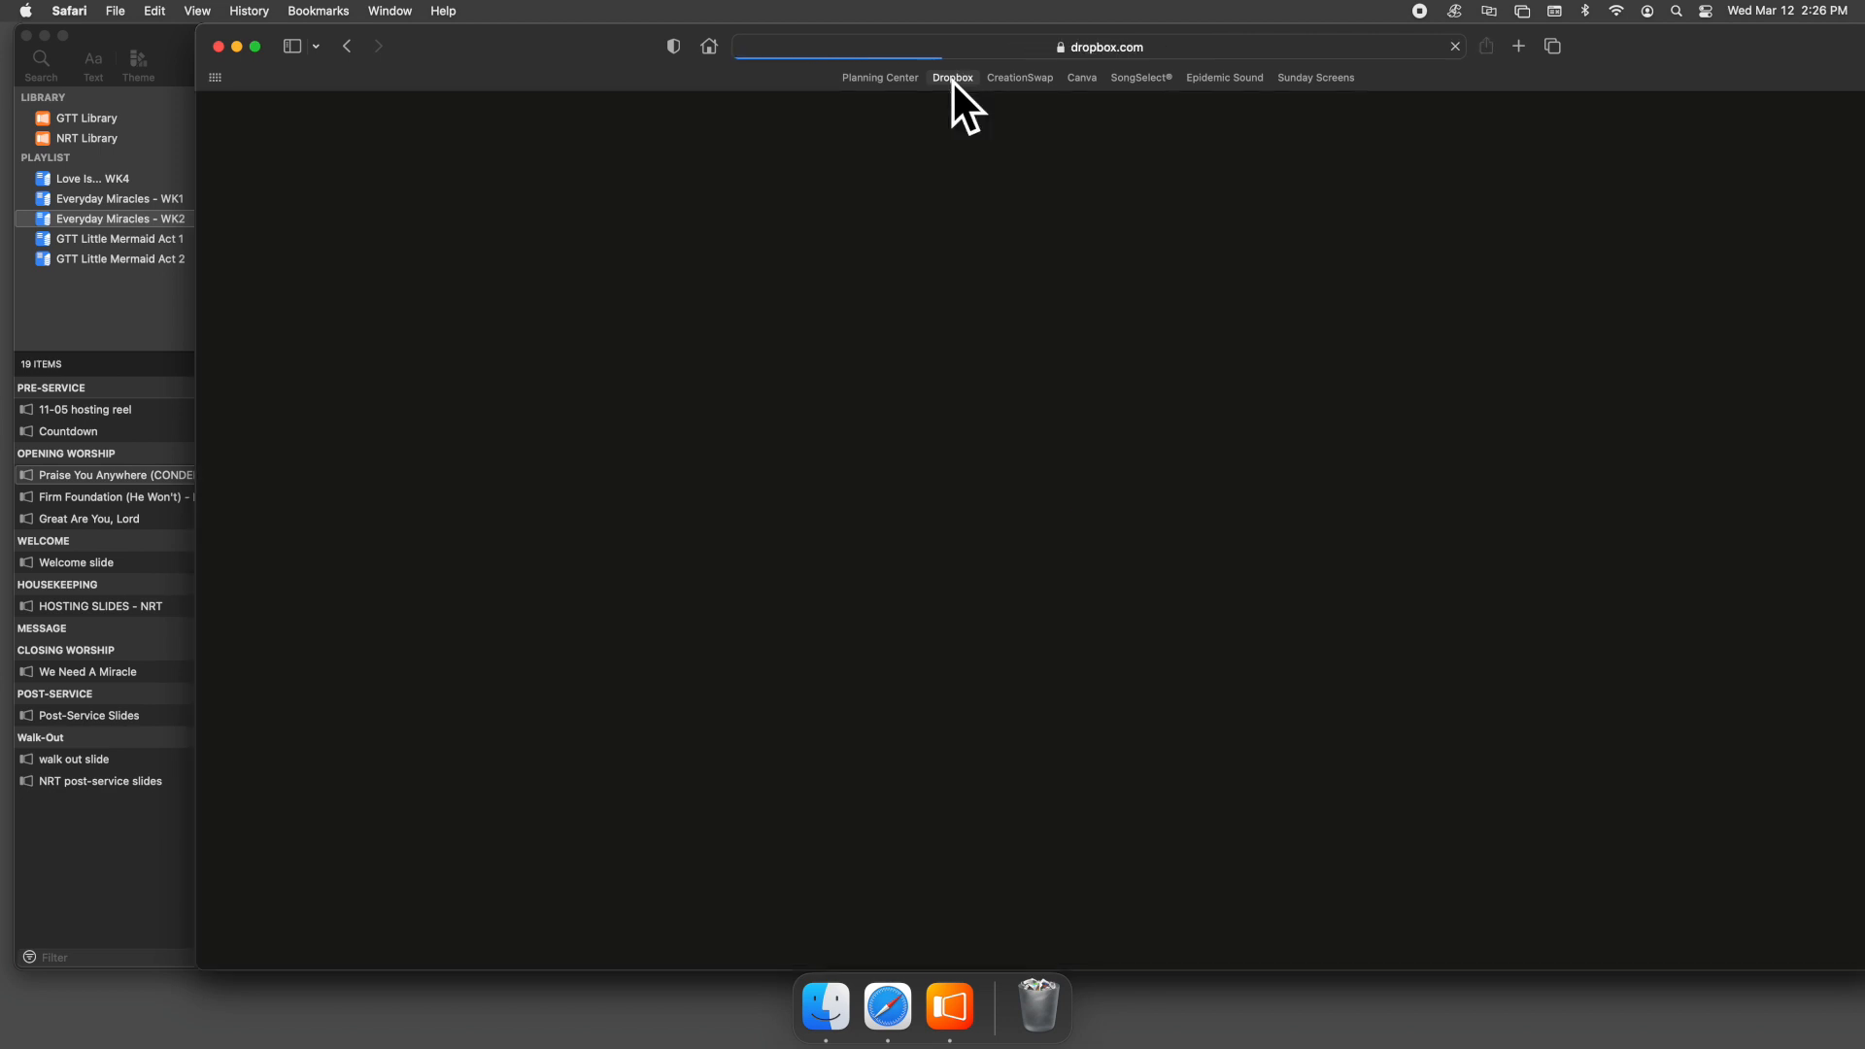
{"action": "left_click_drag", "start_coordinate": [1643, 42], "coordinate": [1511, 34]}
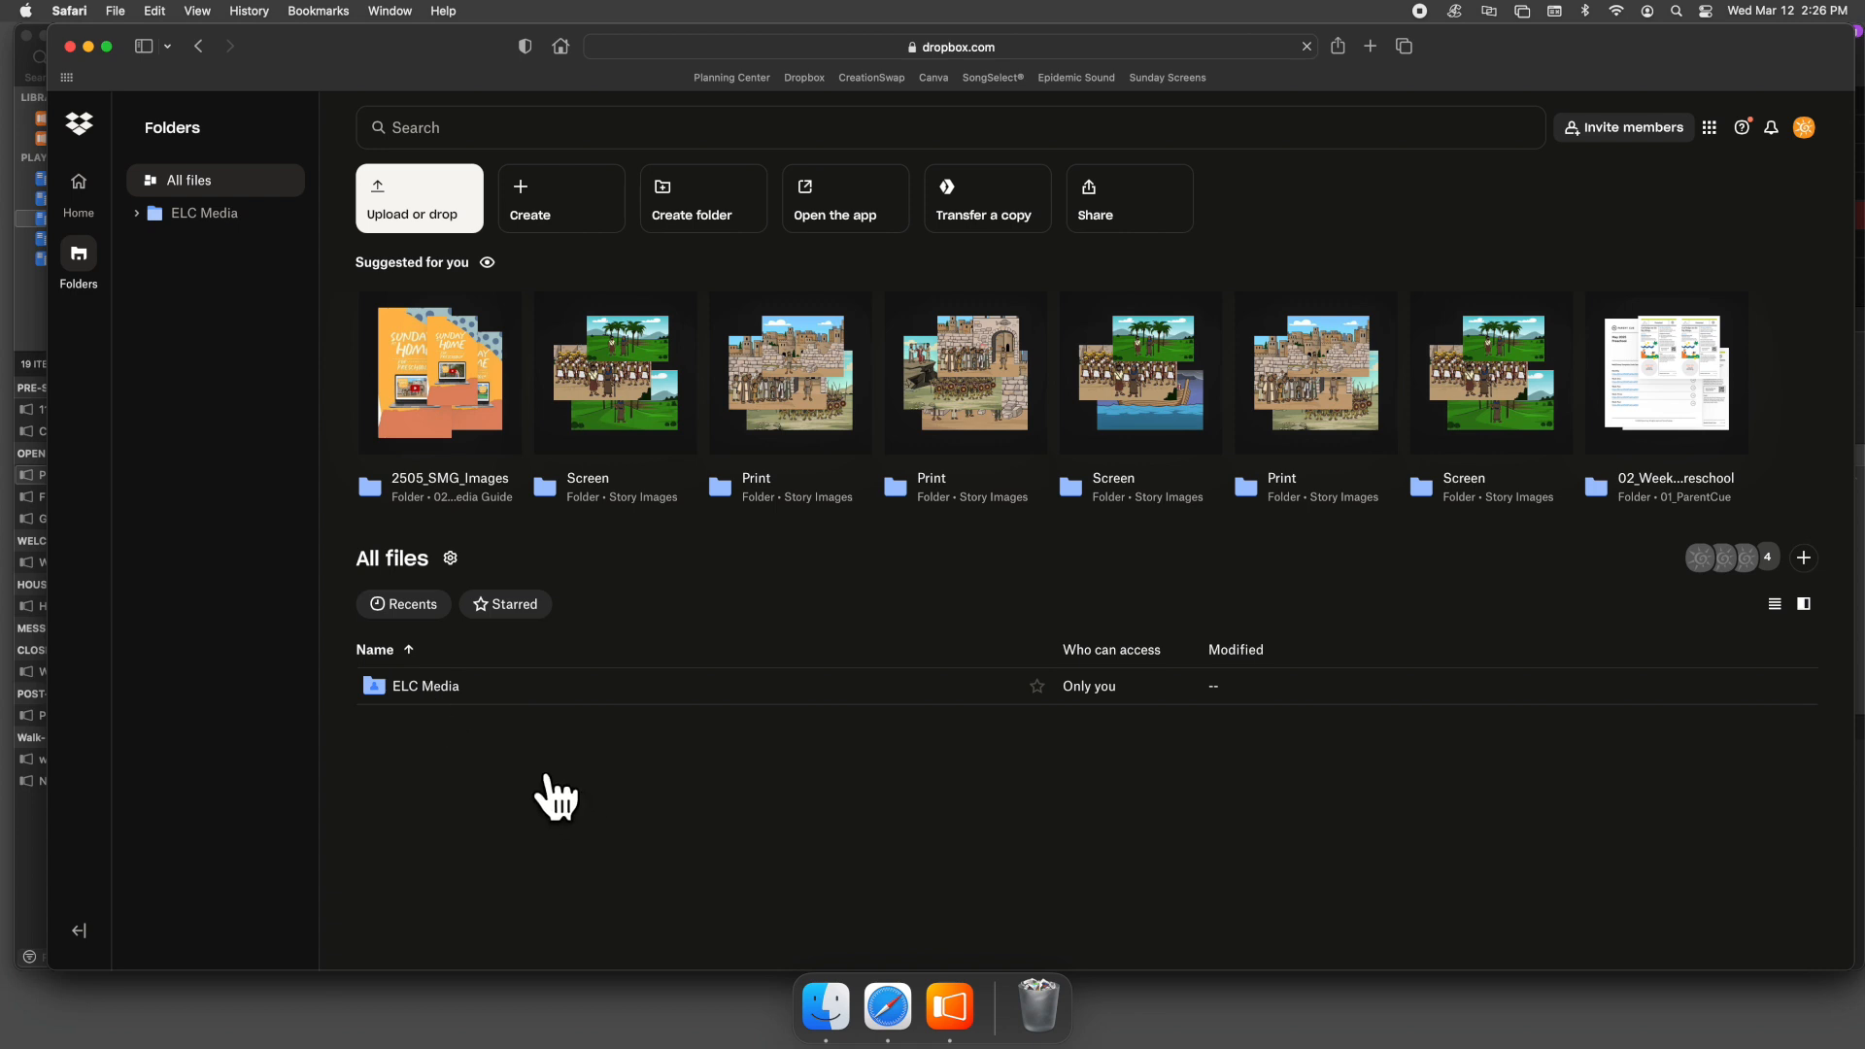
- Open the Dropbox folder ELC Media > 2025 > ADULT SERVICES (2025) > 3. Everyday Miracles (March 2025)
{"action": "left_click", "coordinate": [448, 687]}
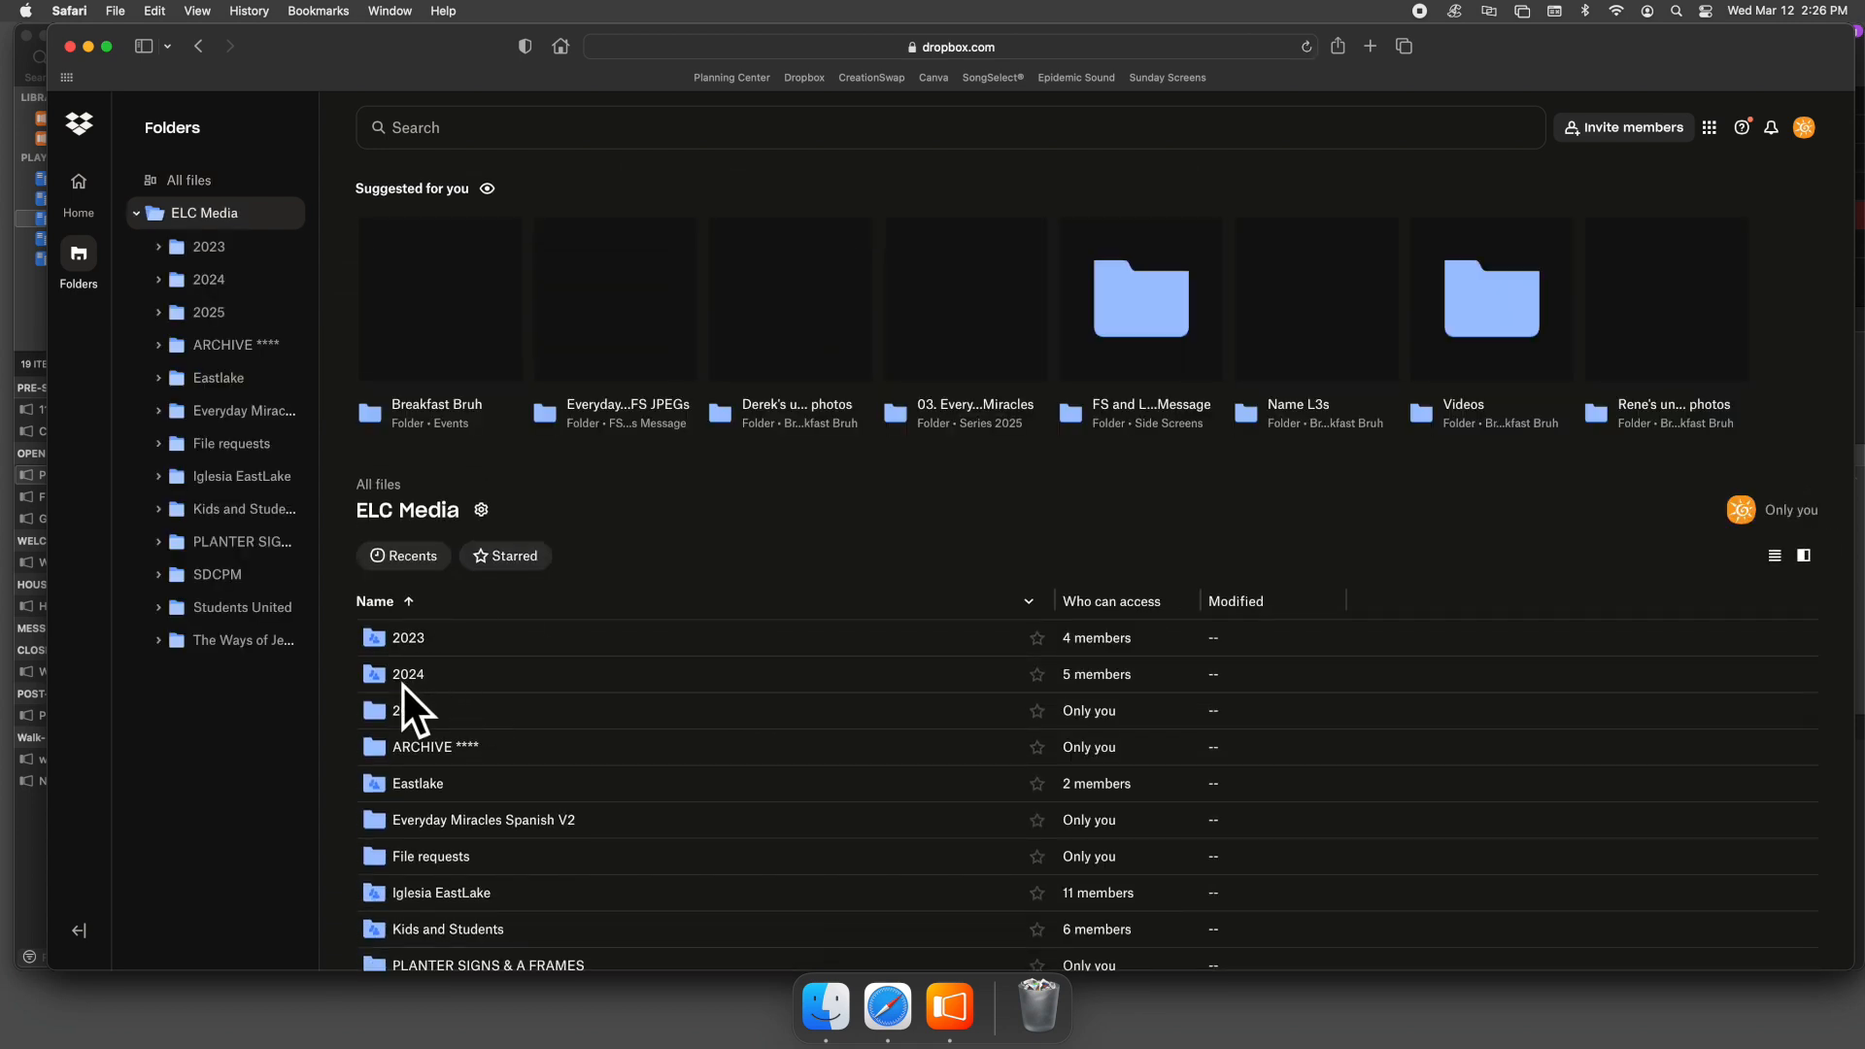
{"action": "left_click", "coordinate": [419, 715]}
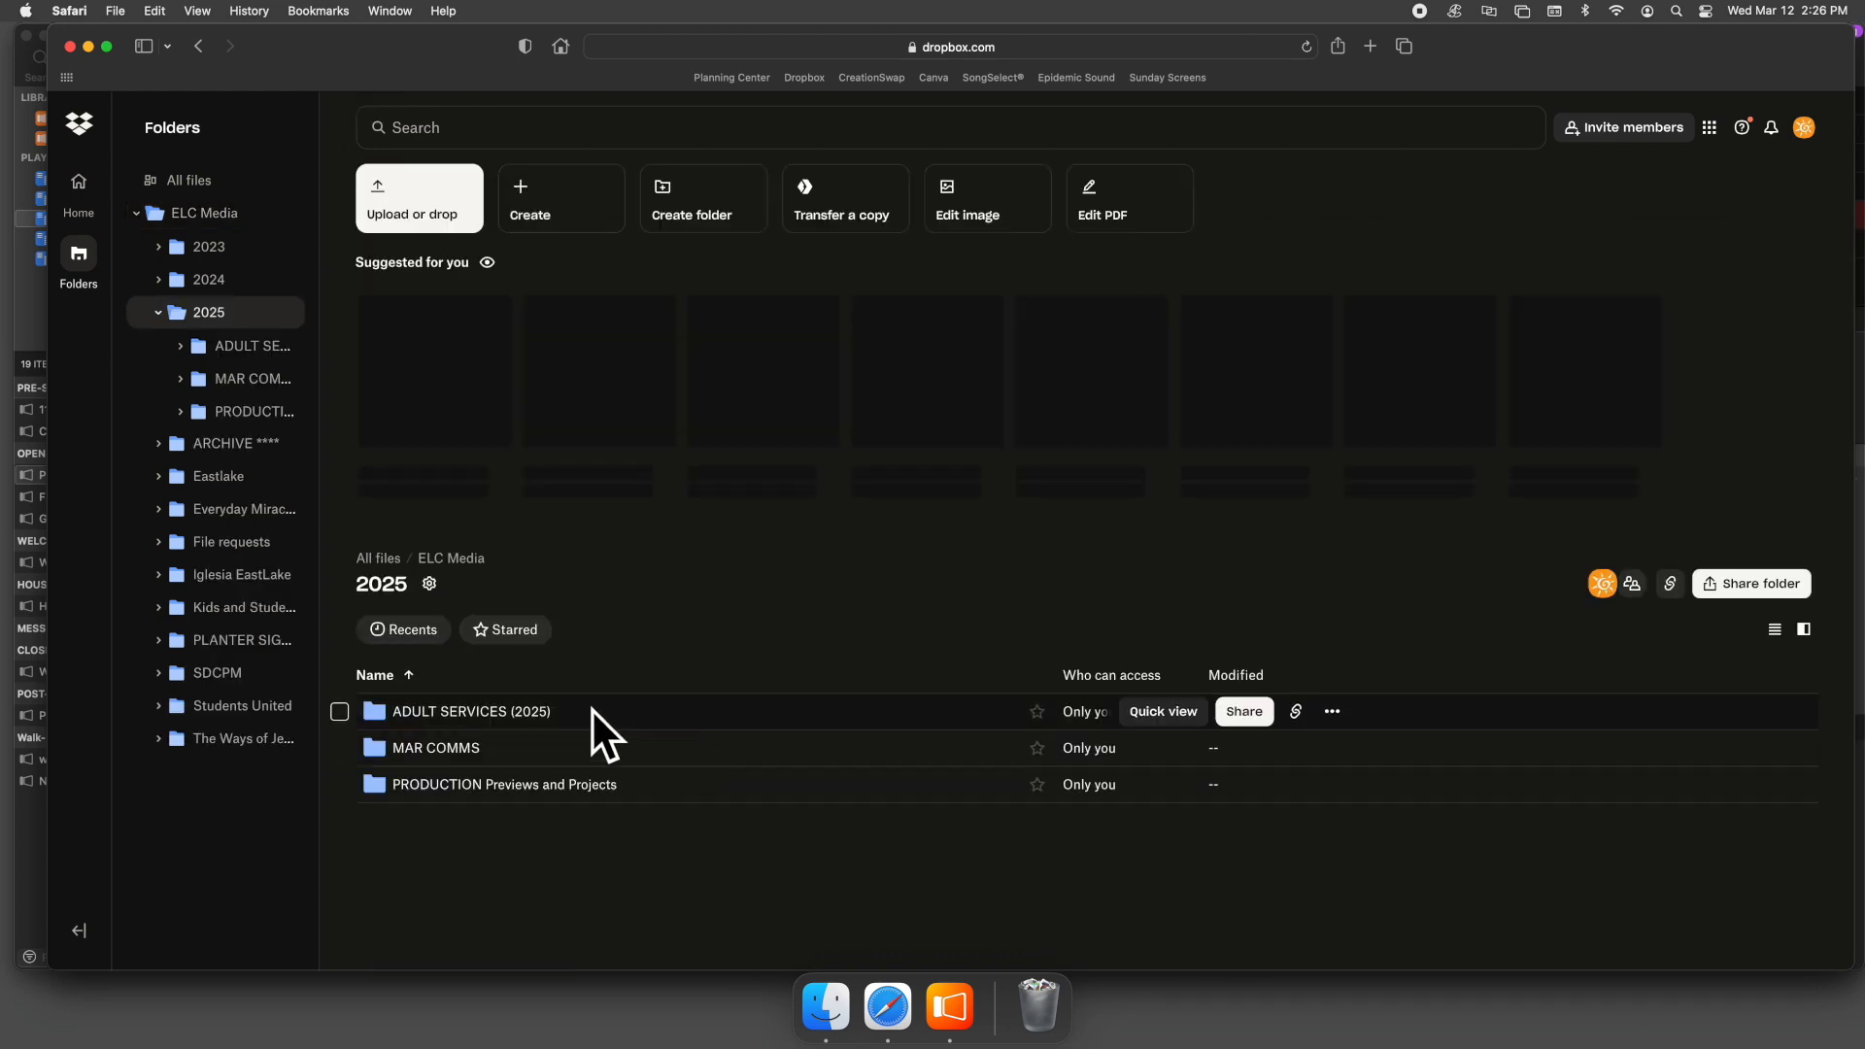
{"action": "left_click", "coordinate": [528, 710]}
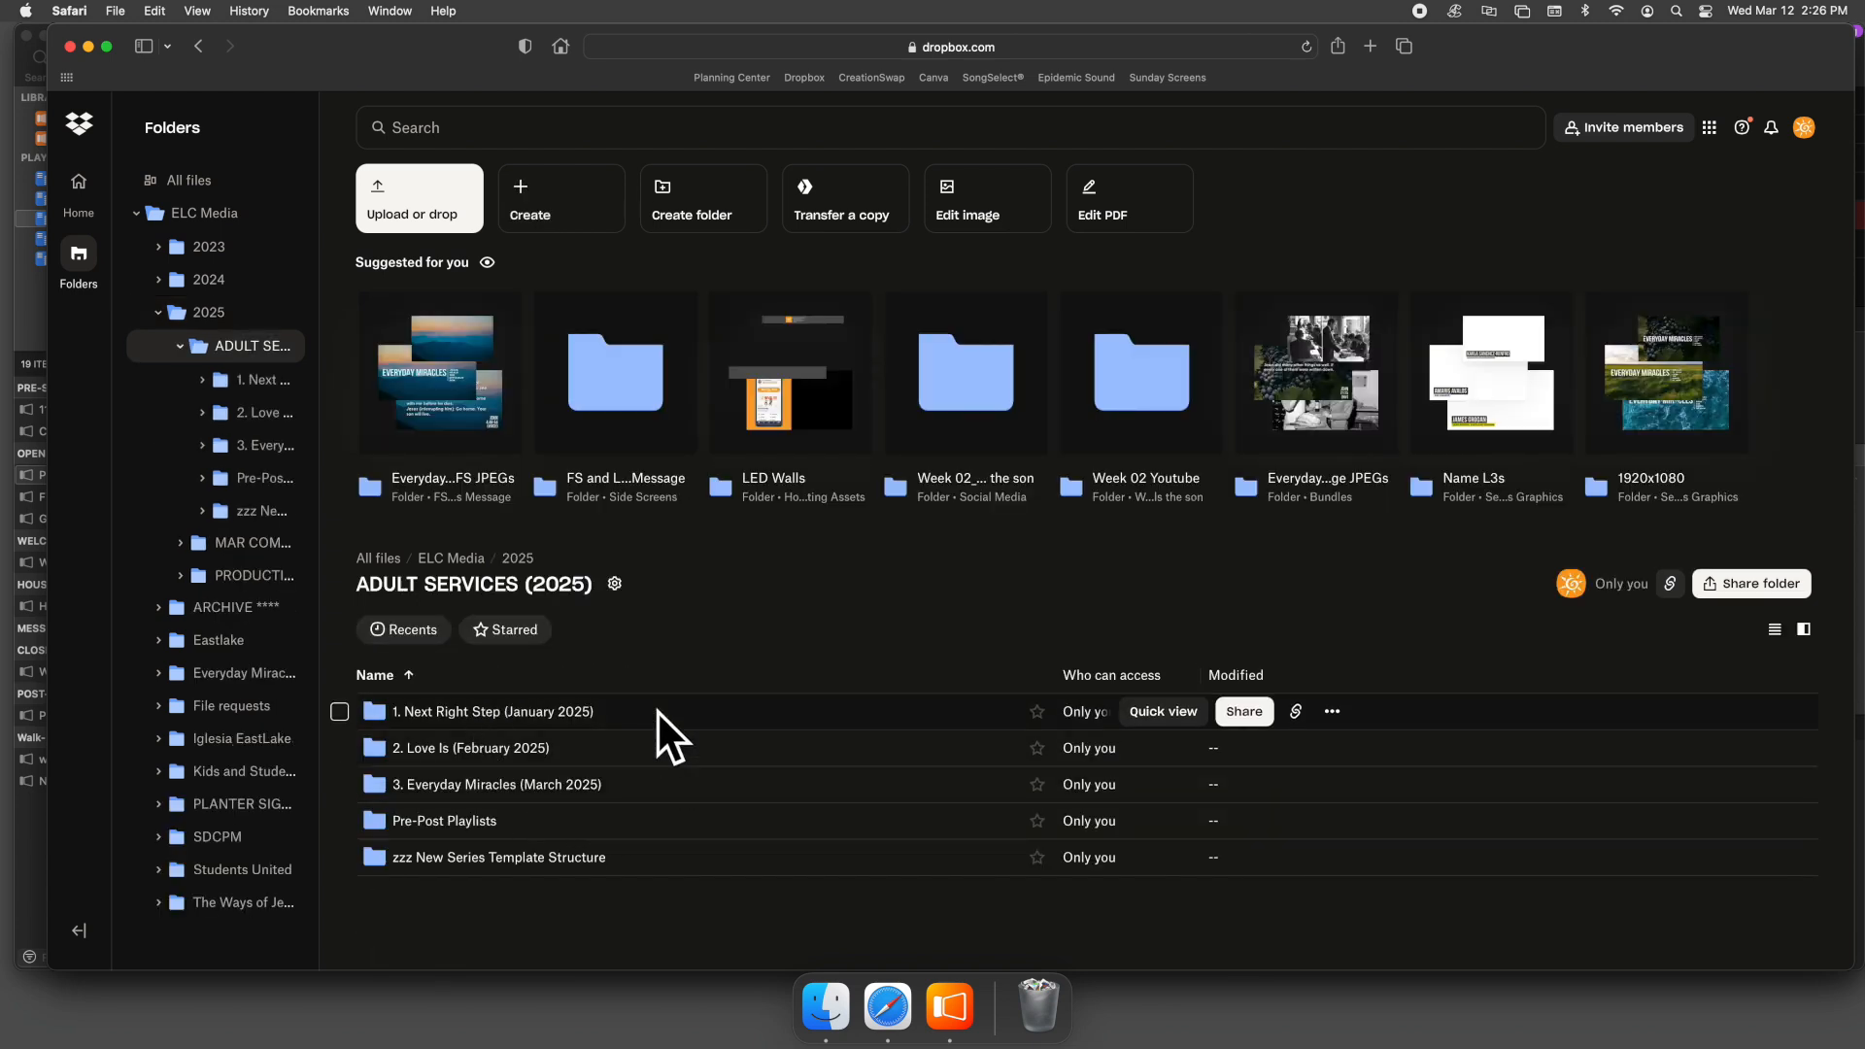
{"action": "left_click", "coordinate": [580, 787]}
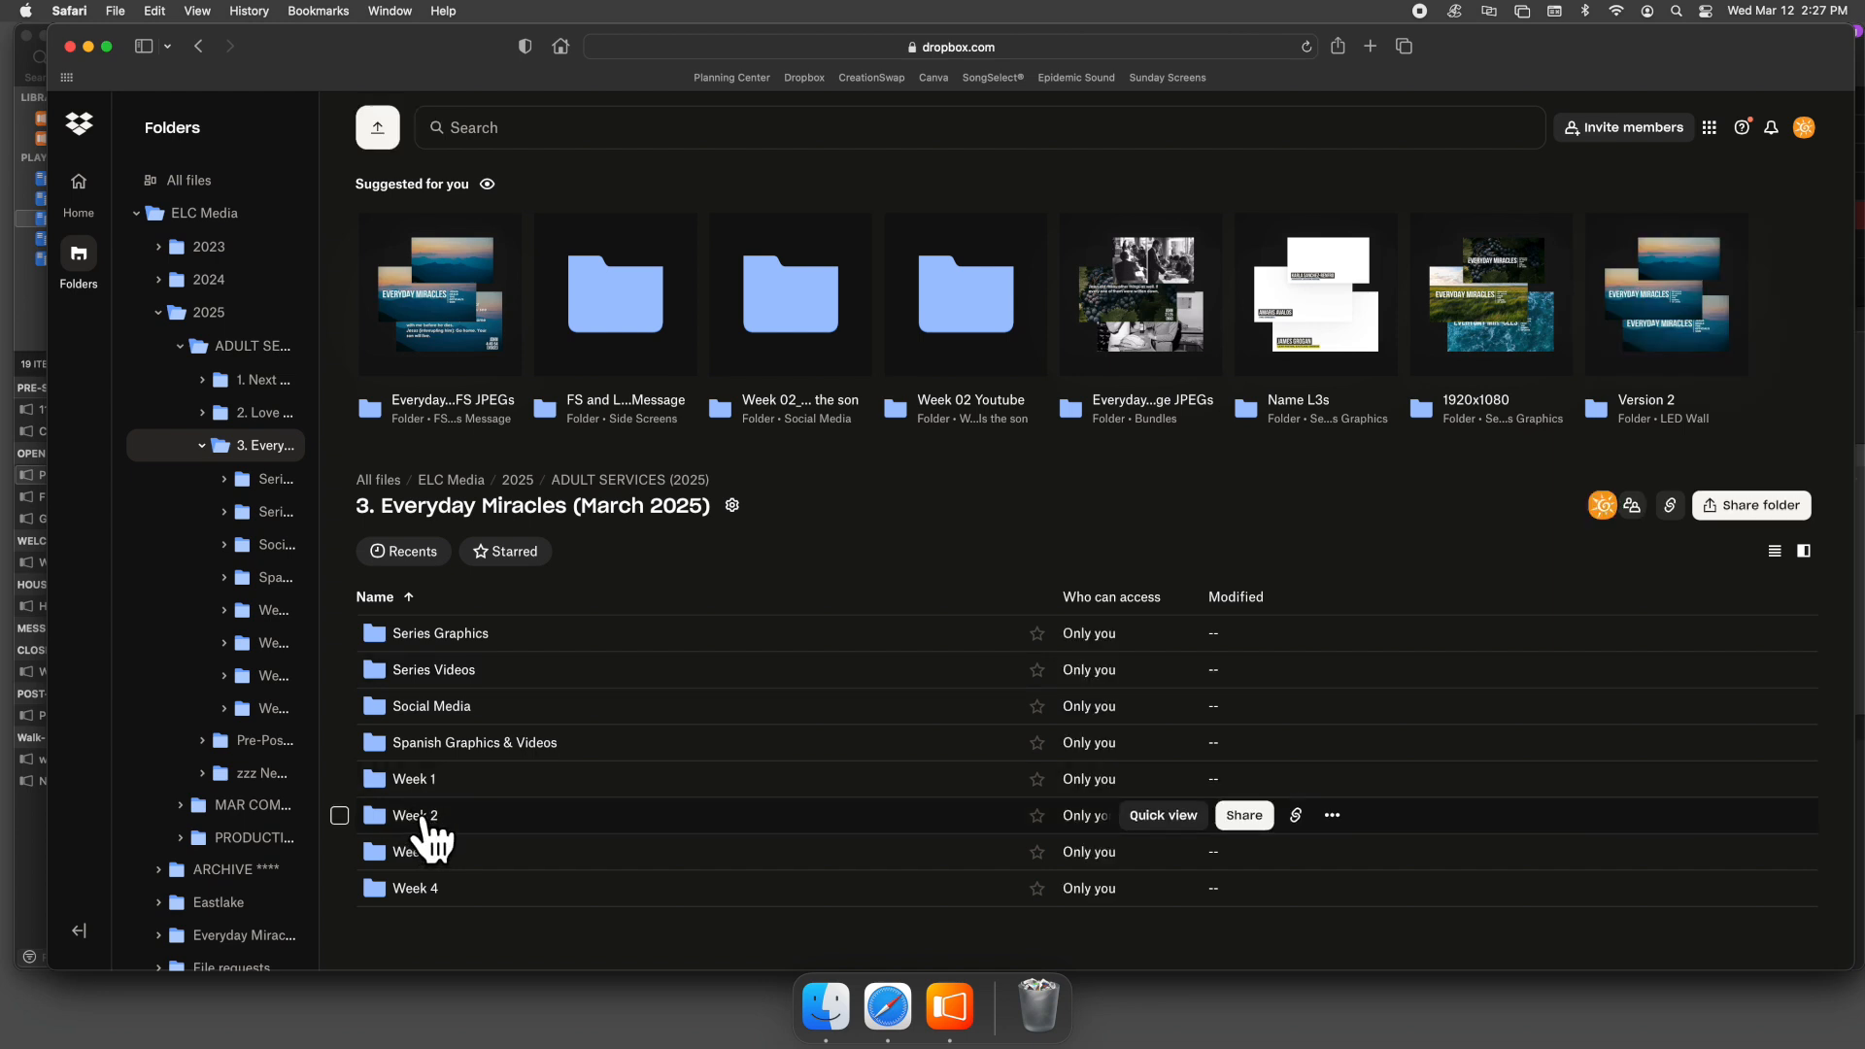
- Within the series folder, open Week 2 > Message Assets > Side Screens > FS and L3s Message
{"action": "left_click", "coordinate": [418, 818]}
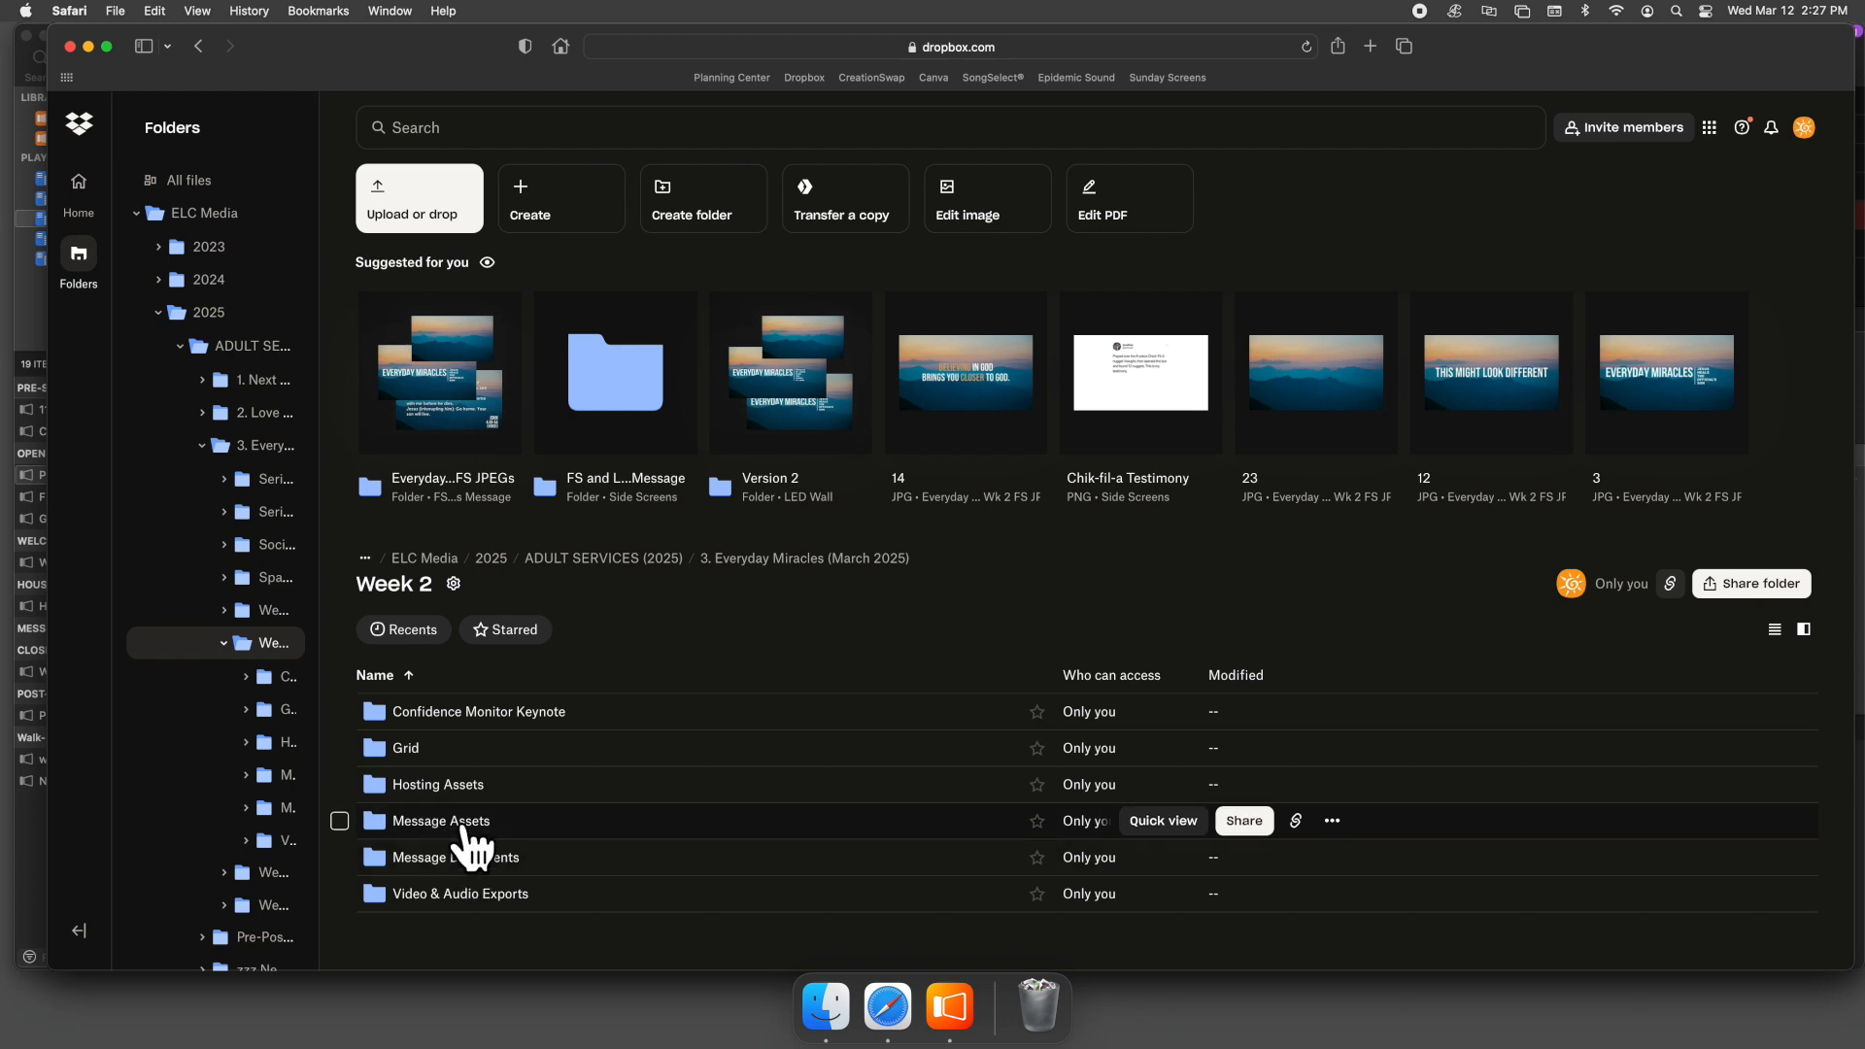
{"action": "left_click", "coordinate": [465, 822]}
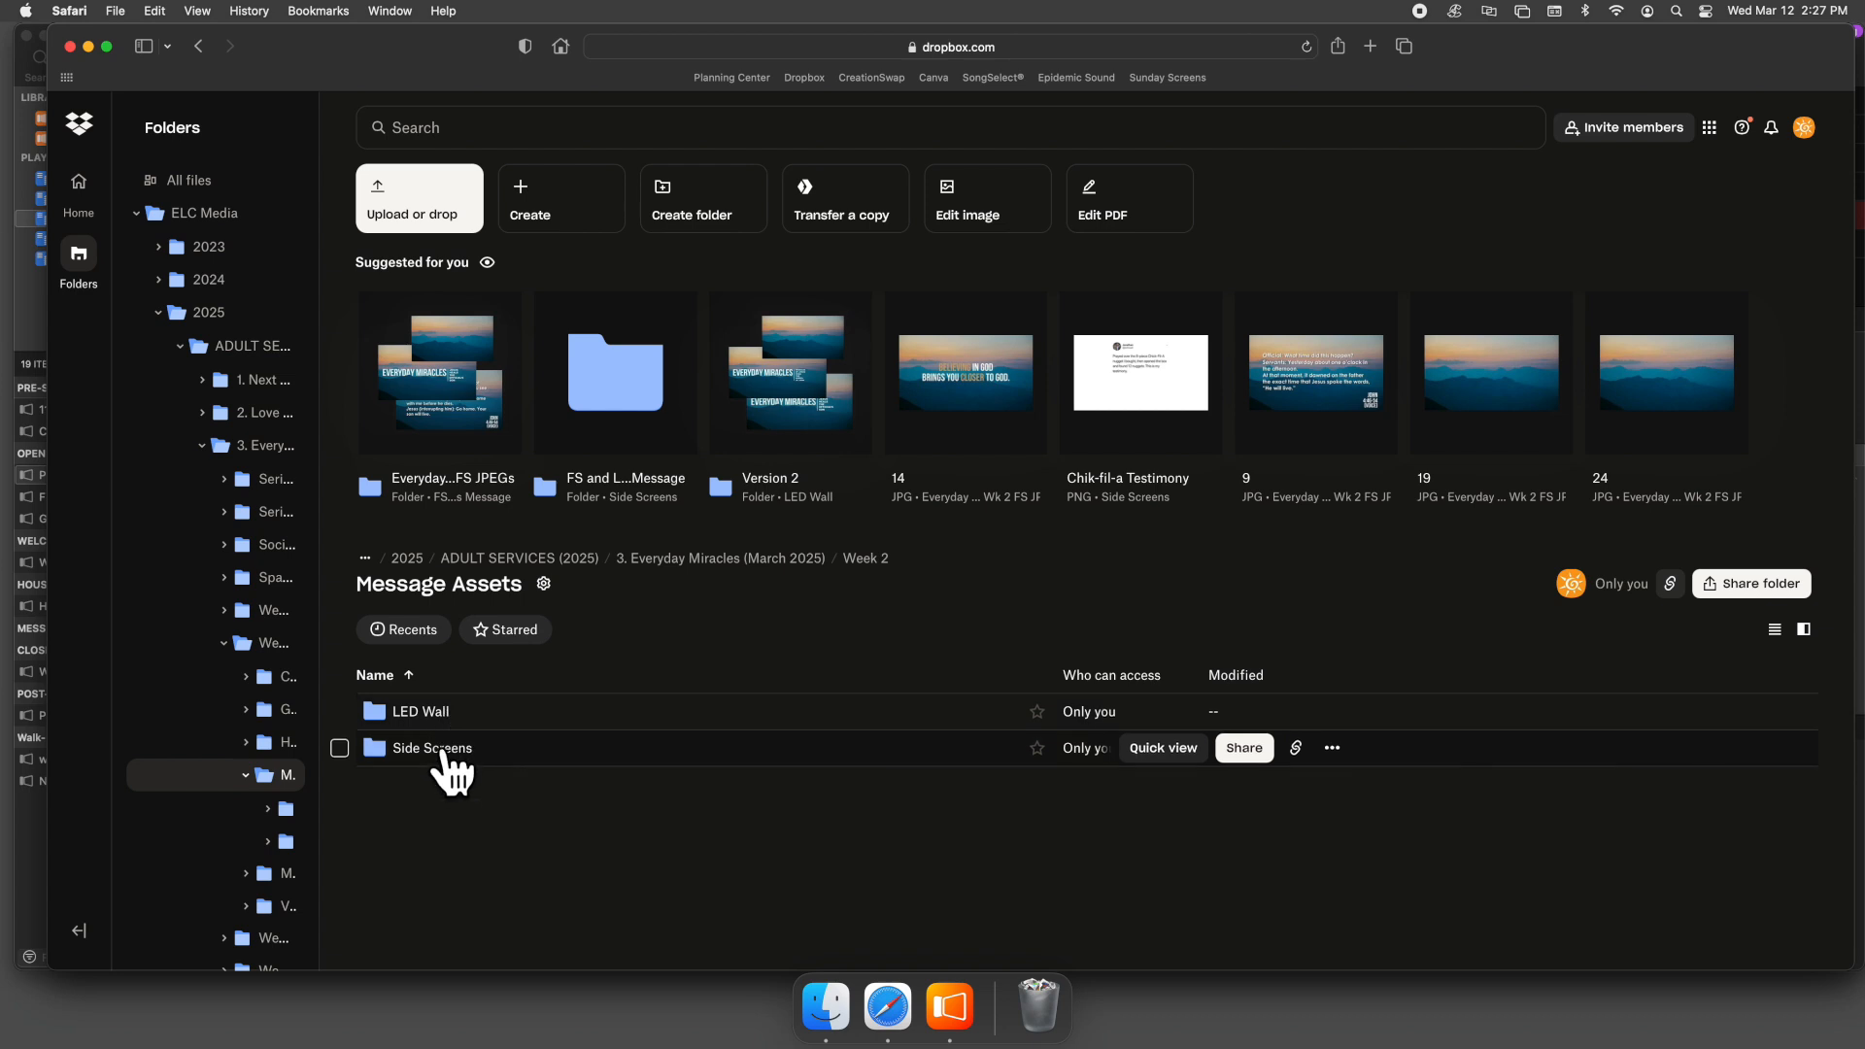
{"action": "left_click", "coordinate": [446, 748]}
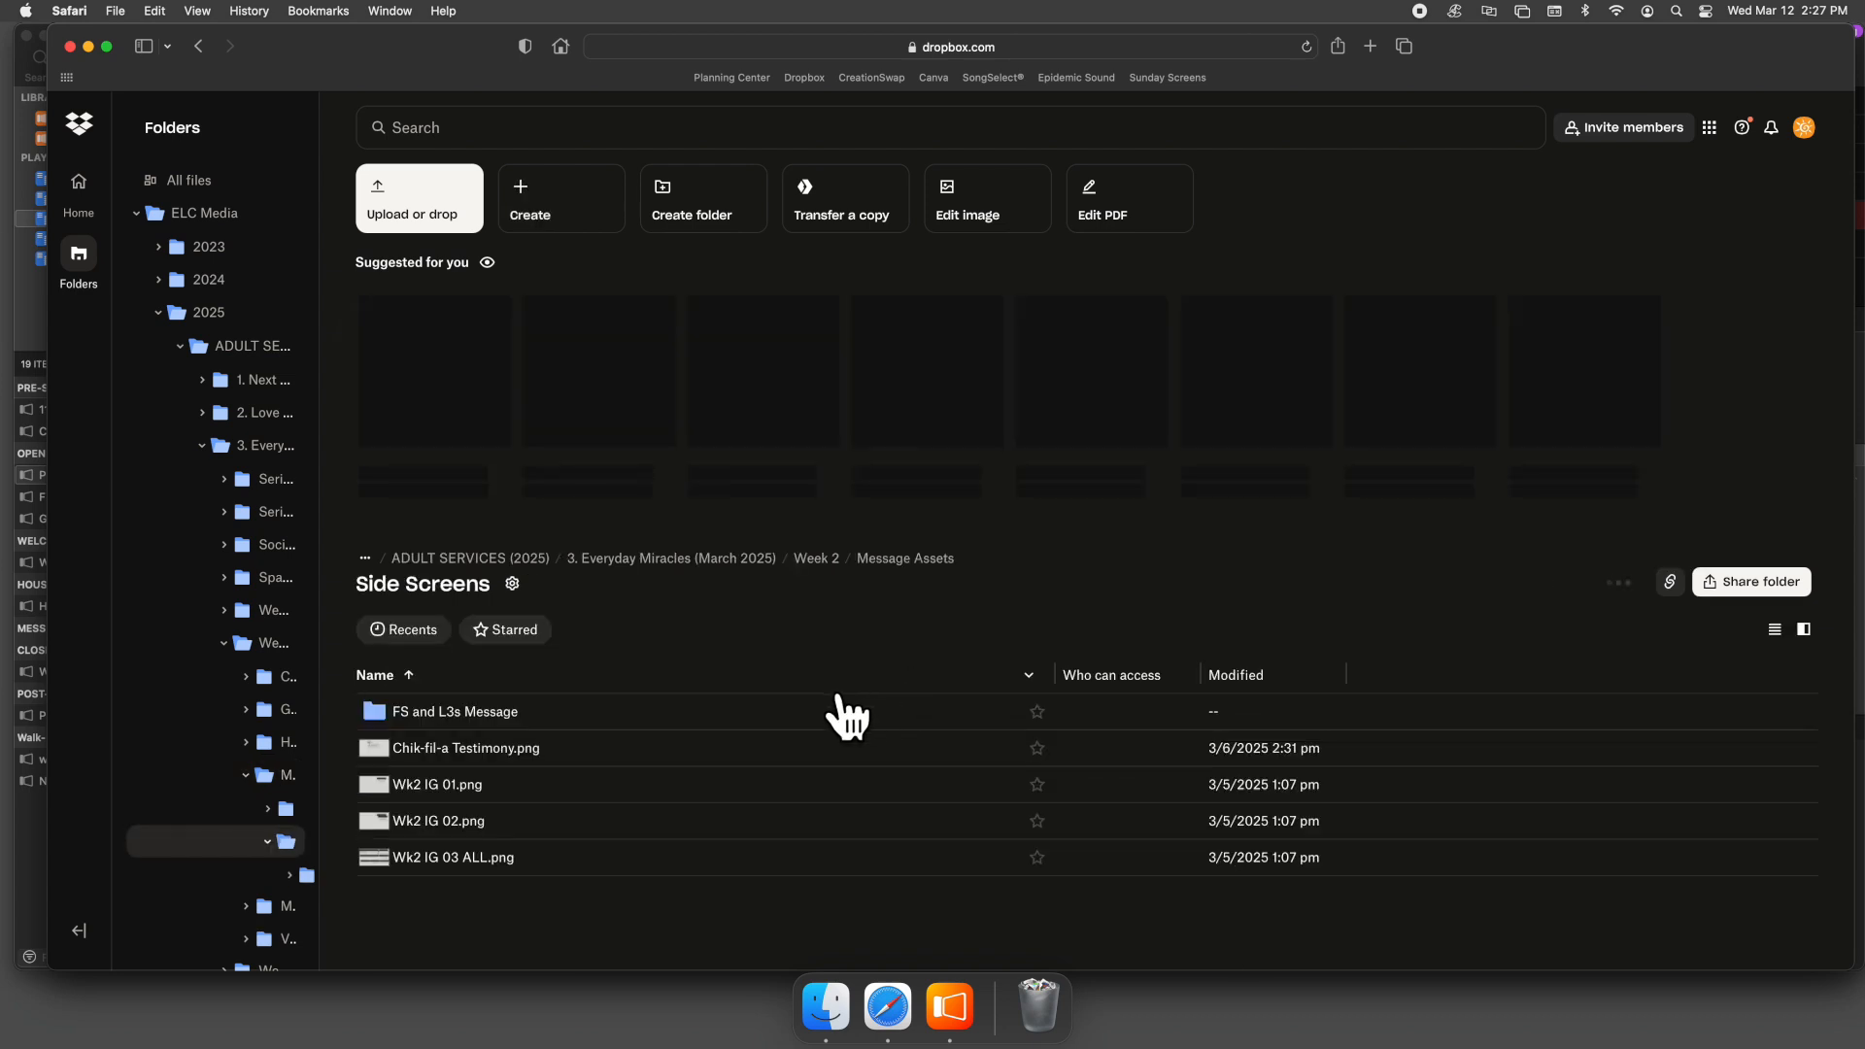
{"action": "left_click", "coordinate": [492, 712]}
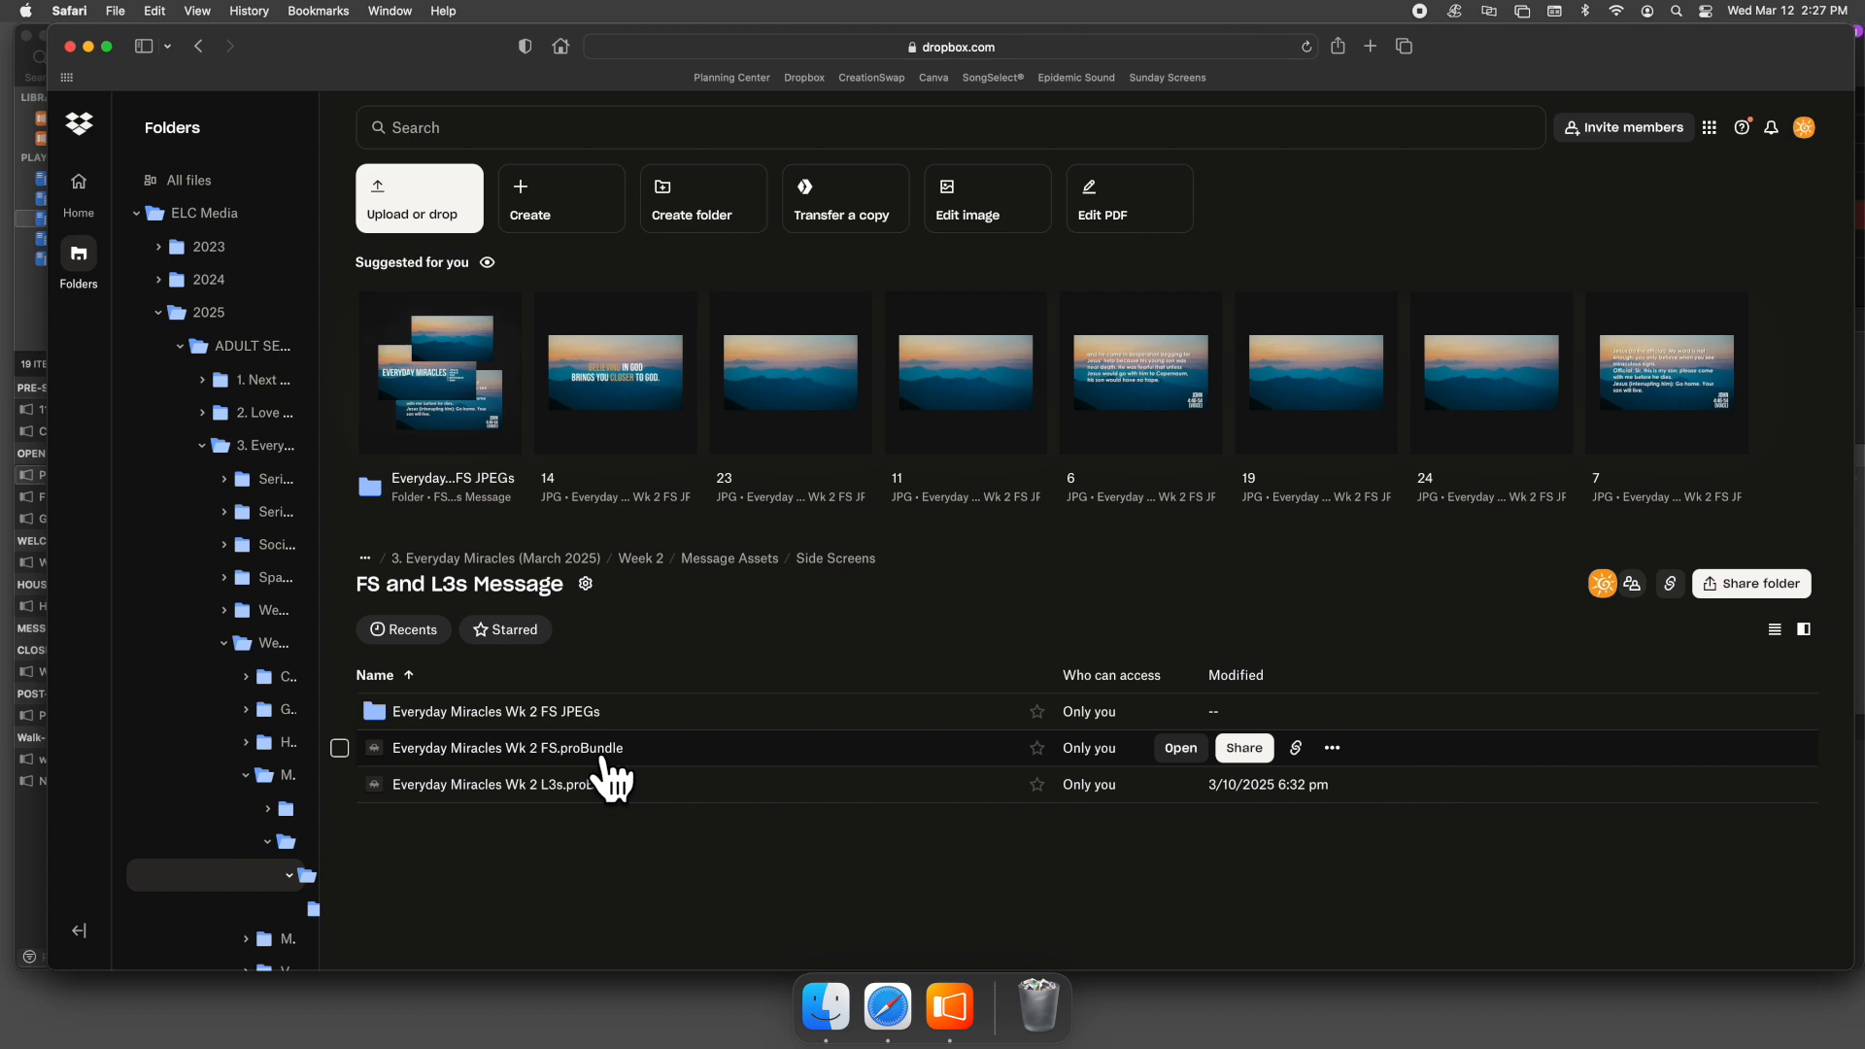
- Download Everyday Miracles Wk 2 FS.proBundle and return to ProPresenter
{"action": "left_click", "coordinate": [340, 748]}
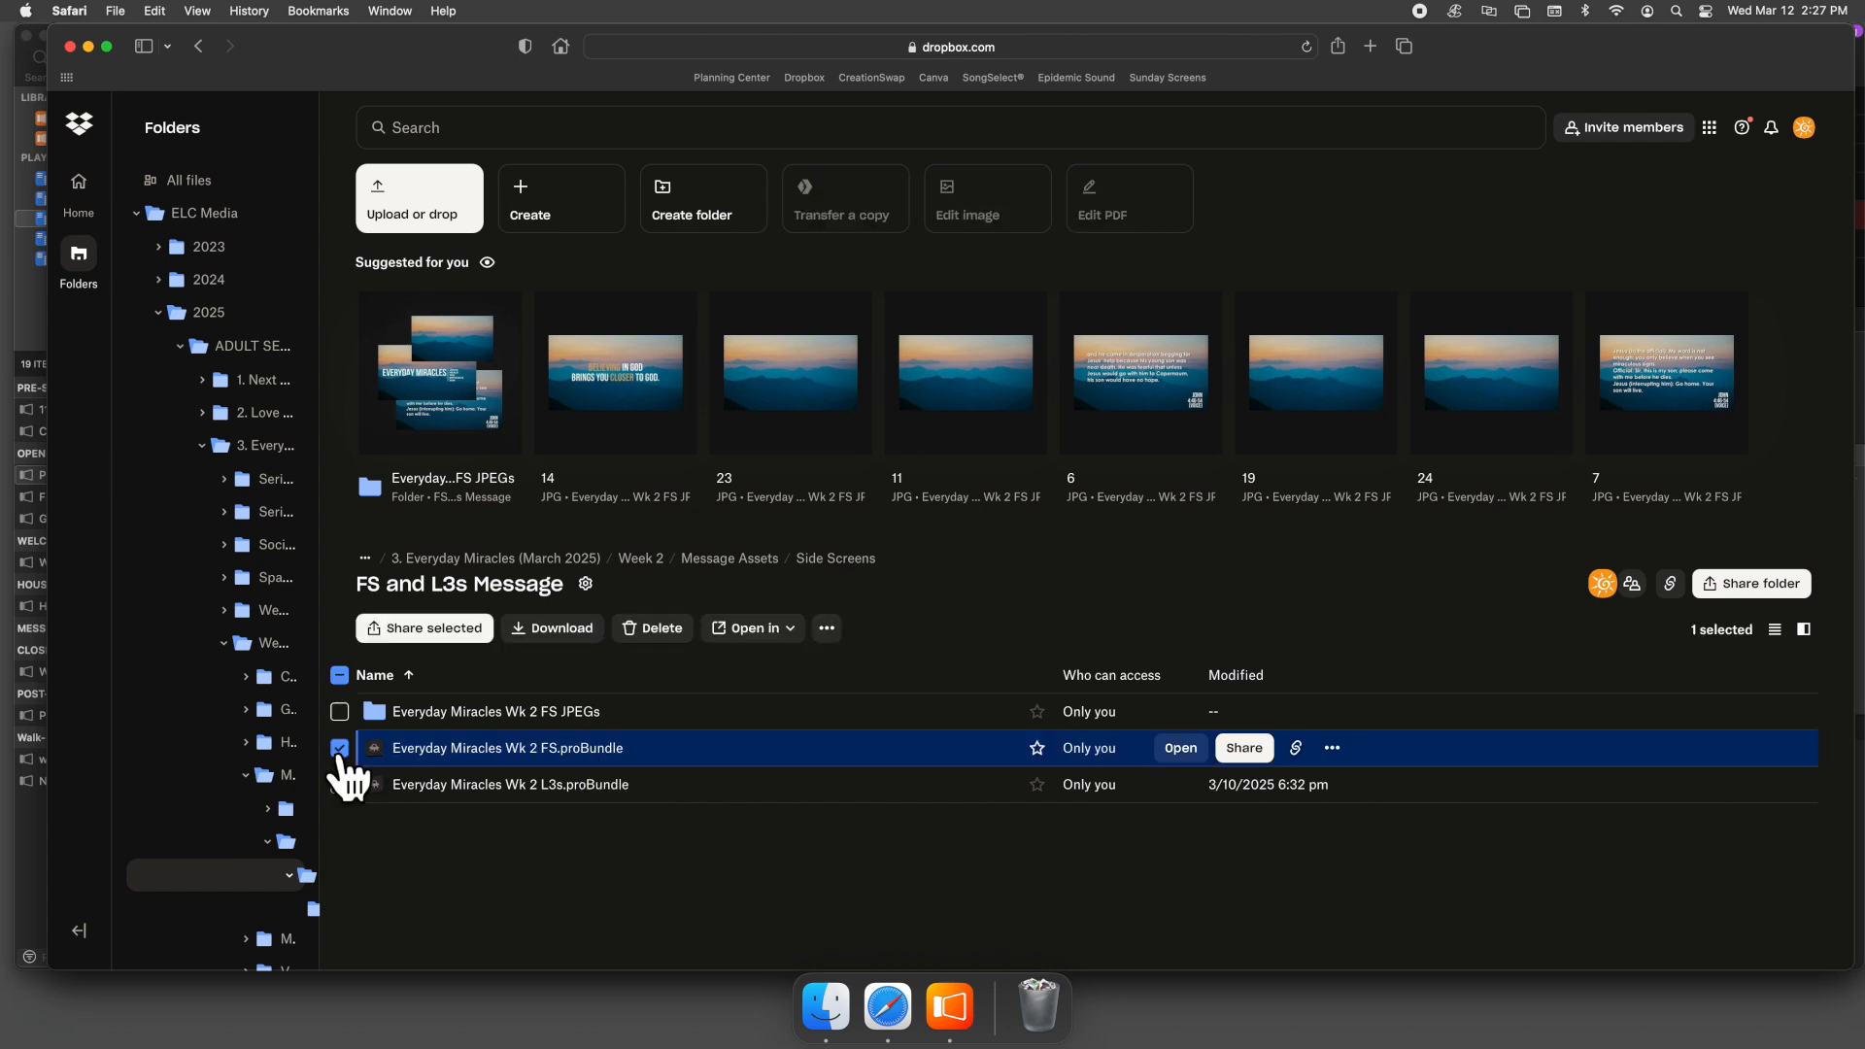
{"action": "left_click", "coordinate": [581, 629]}
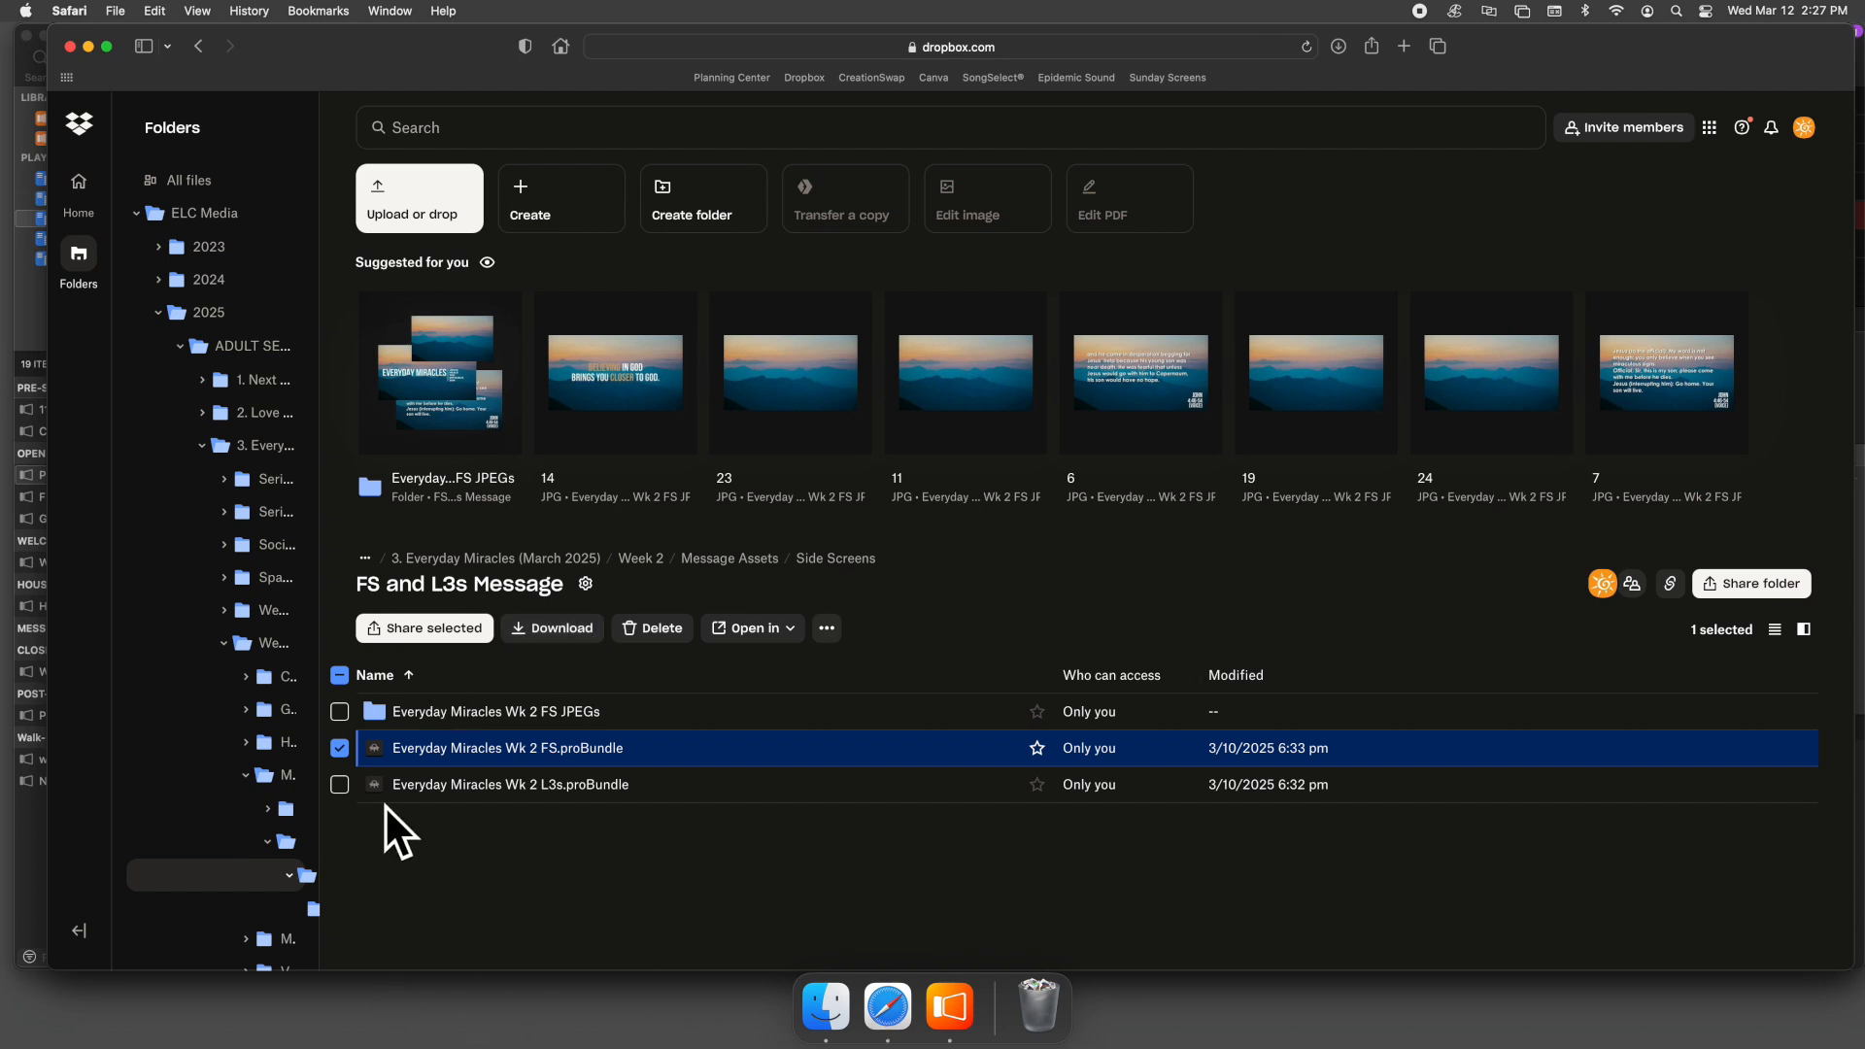
{"action": "left_click", "coordinate": [28, 846]}
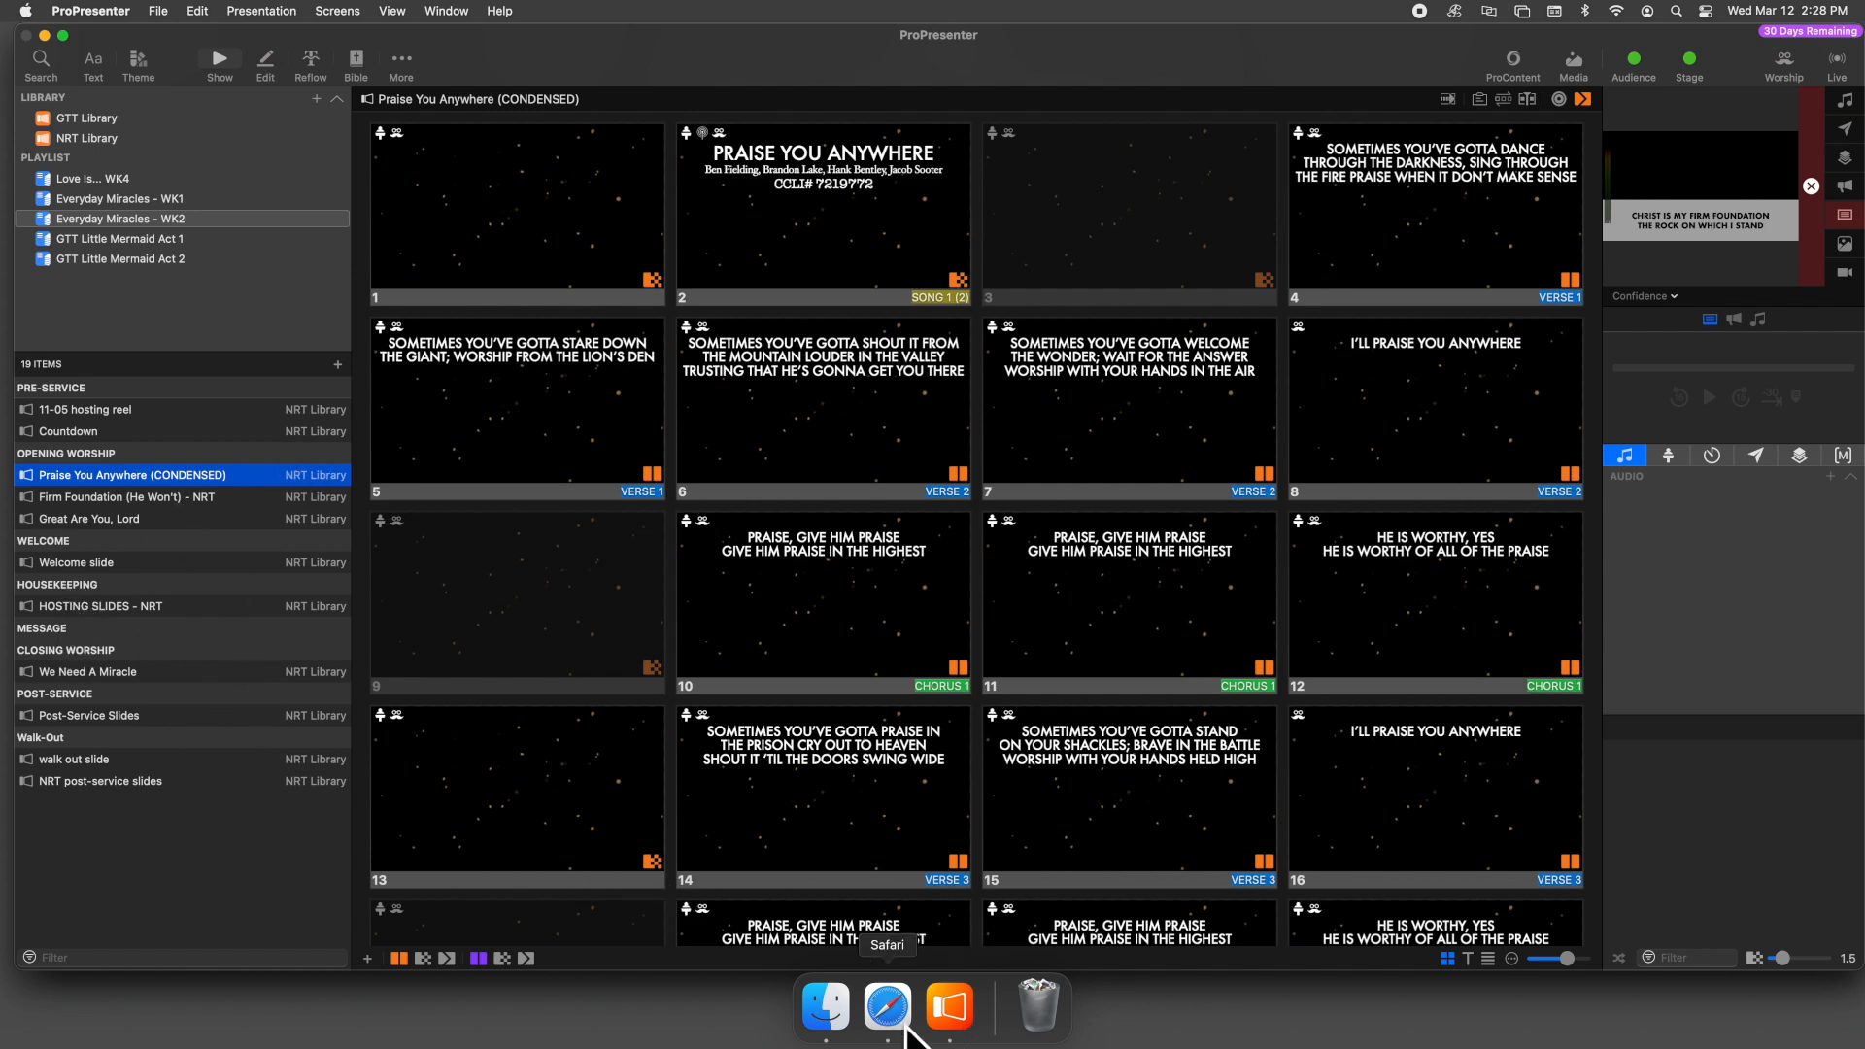
- From Finder's Downloads folder, import the Everyday Miracles Wk 2 FS bundle into NRT Library, keeping all existing files by creating new versions
{"action": "left_click", "coordinate": [833, 1019]}
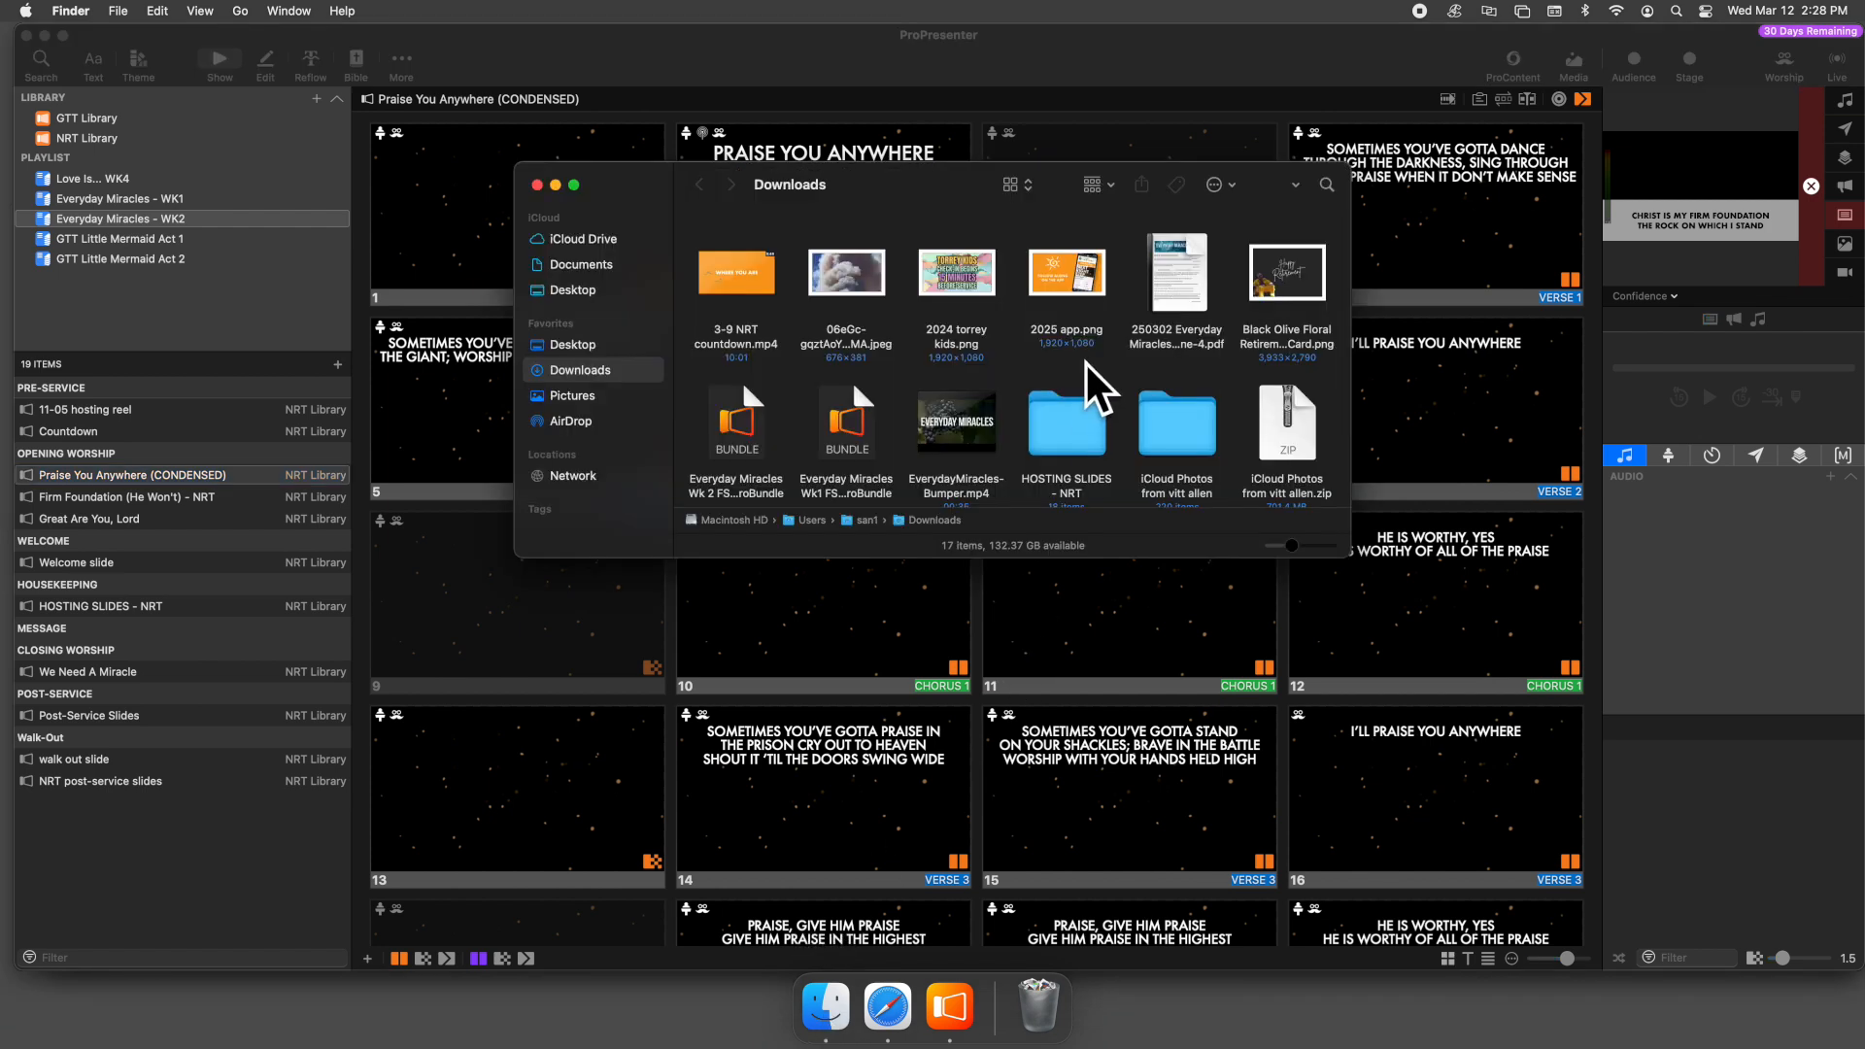
{"action": "scroll", "coordinate": [1086, 363], "scroll_direction": "down", "scroll_amount": 2}
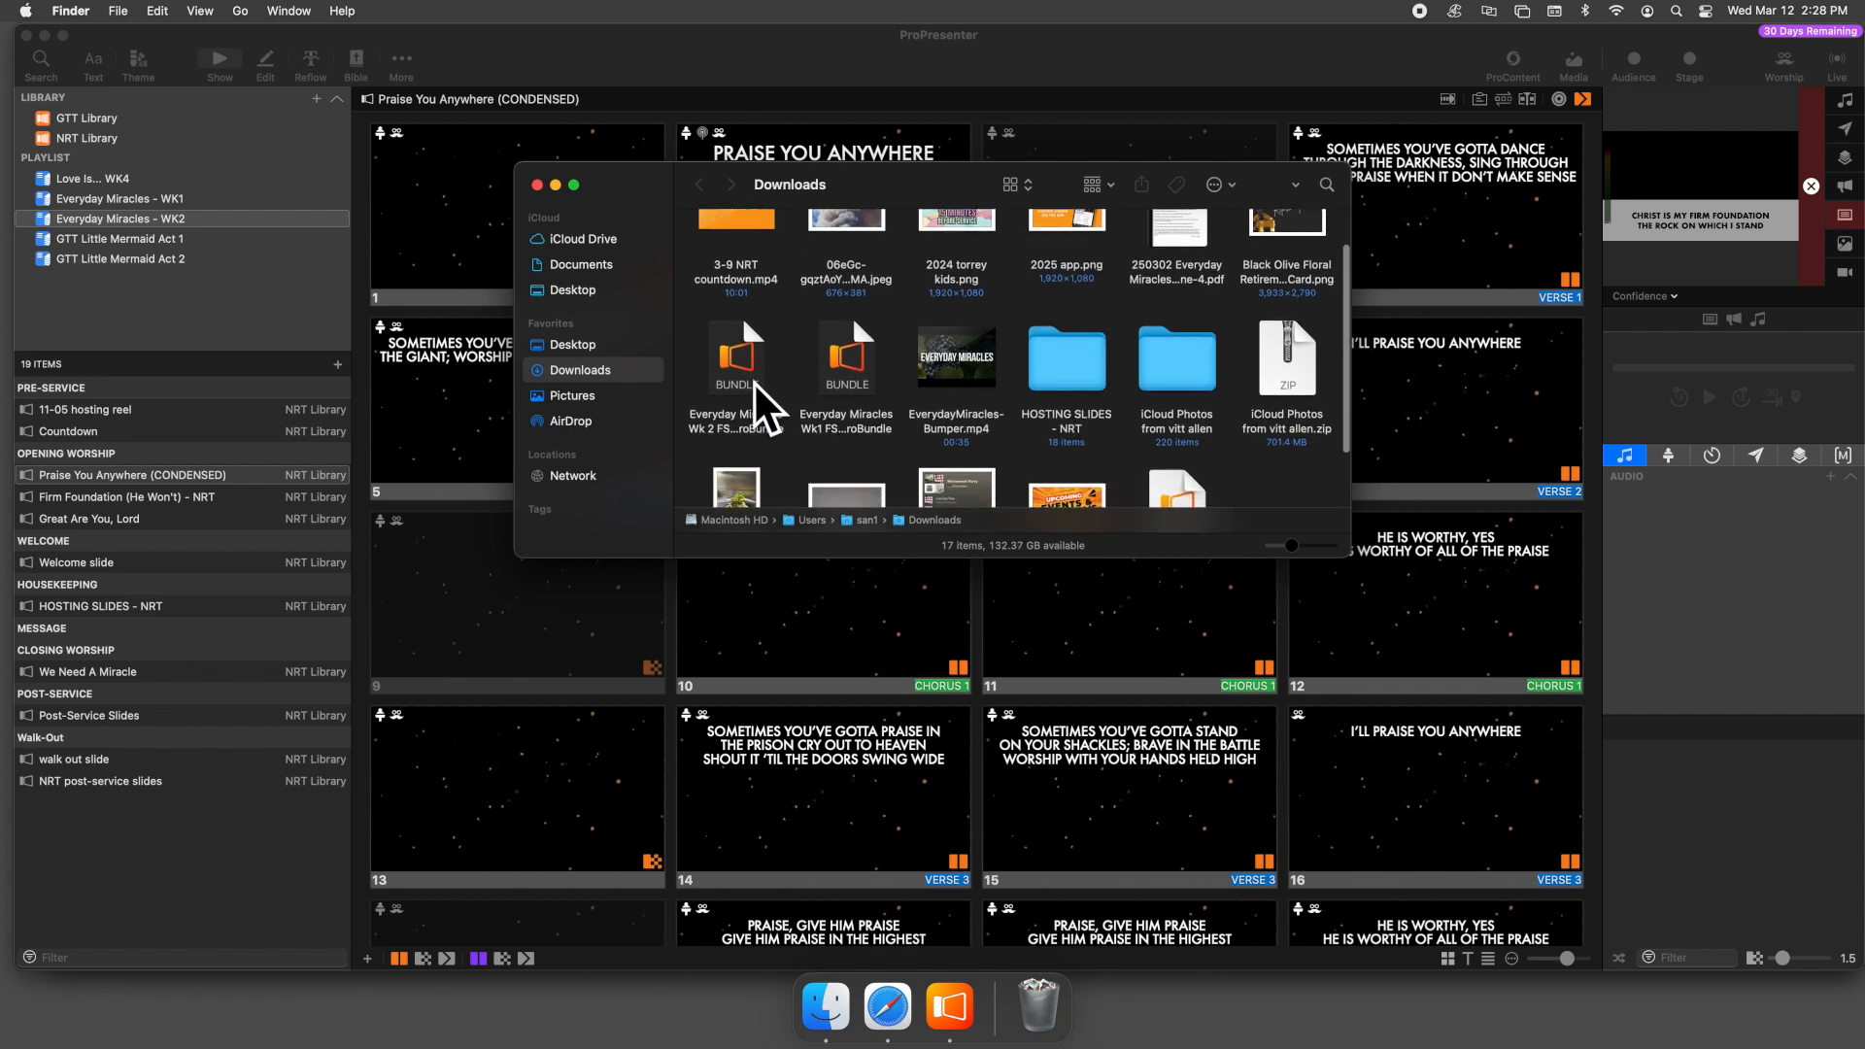
{"action": "double_click", "coordinate": [746, 349]}
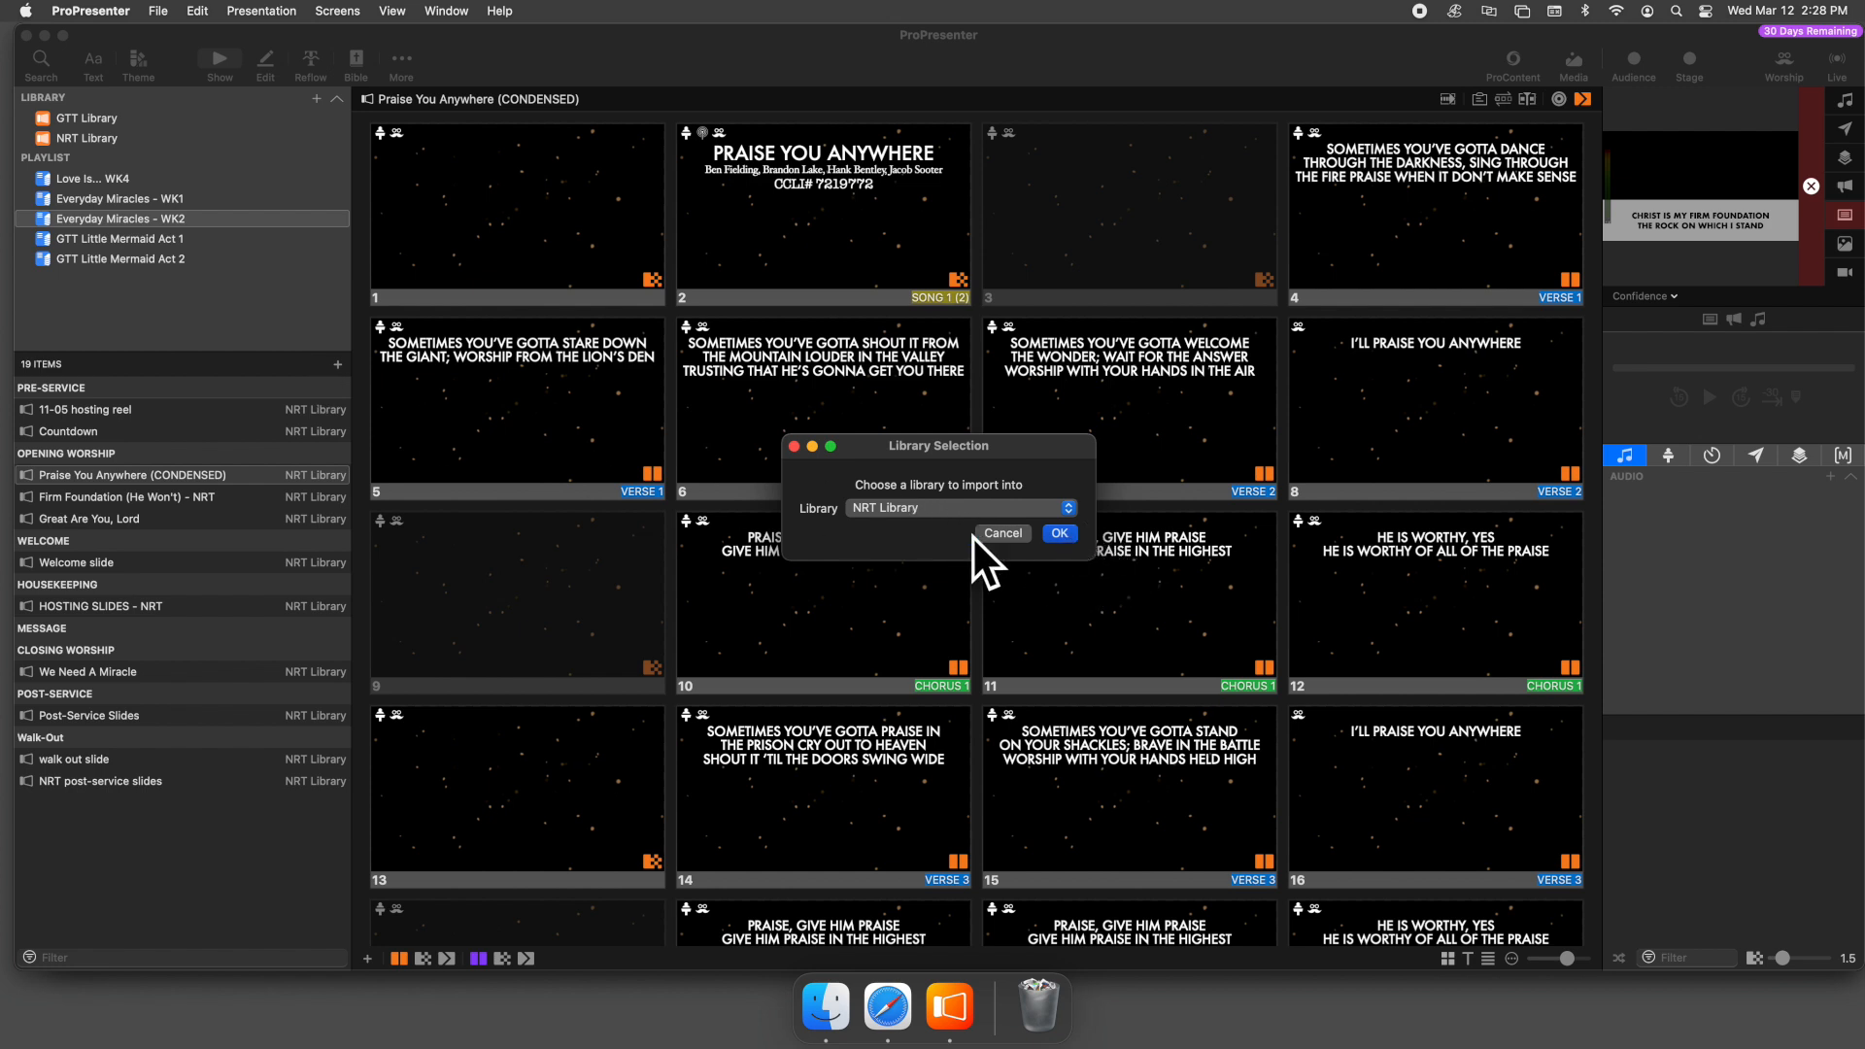
{"action": "left_click", "coordinate": [1061, 534]}
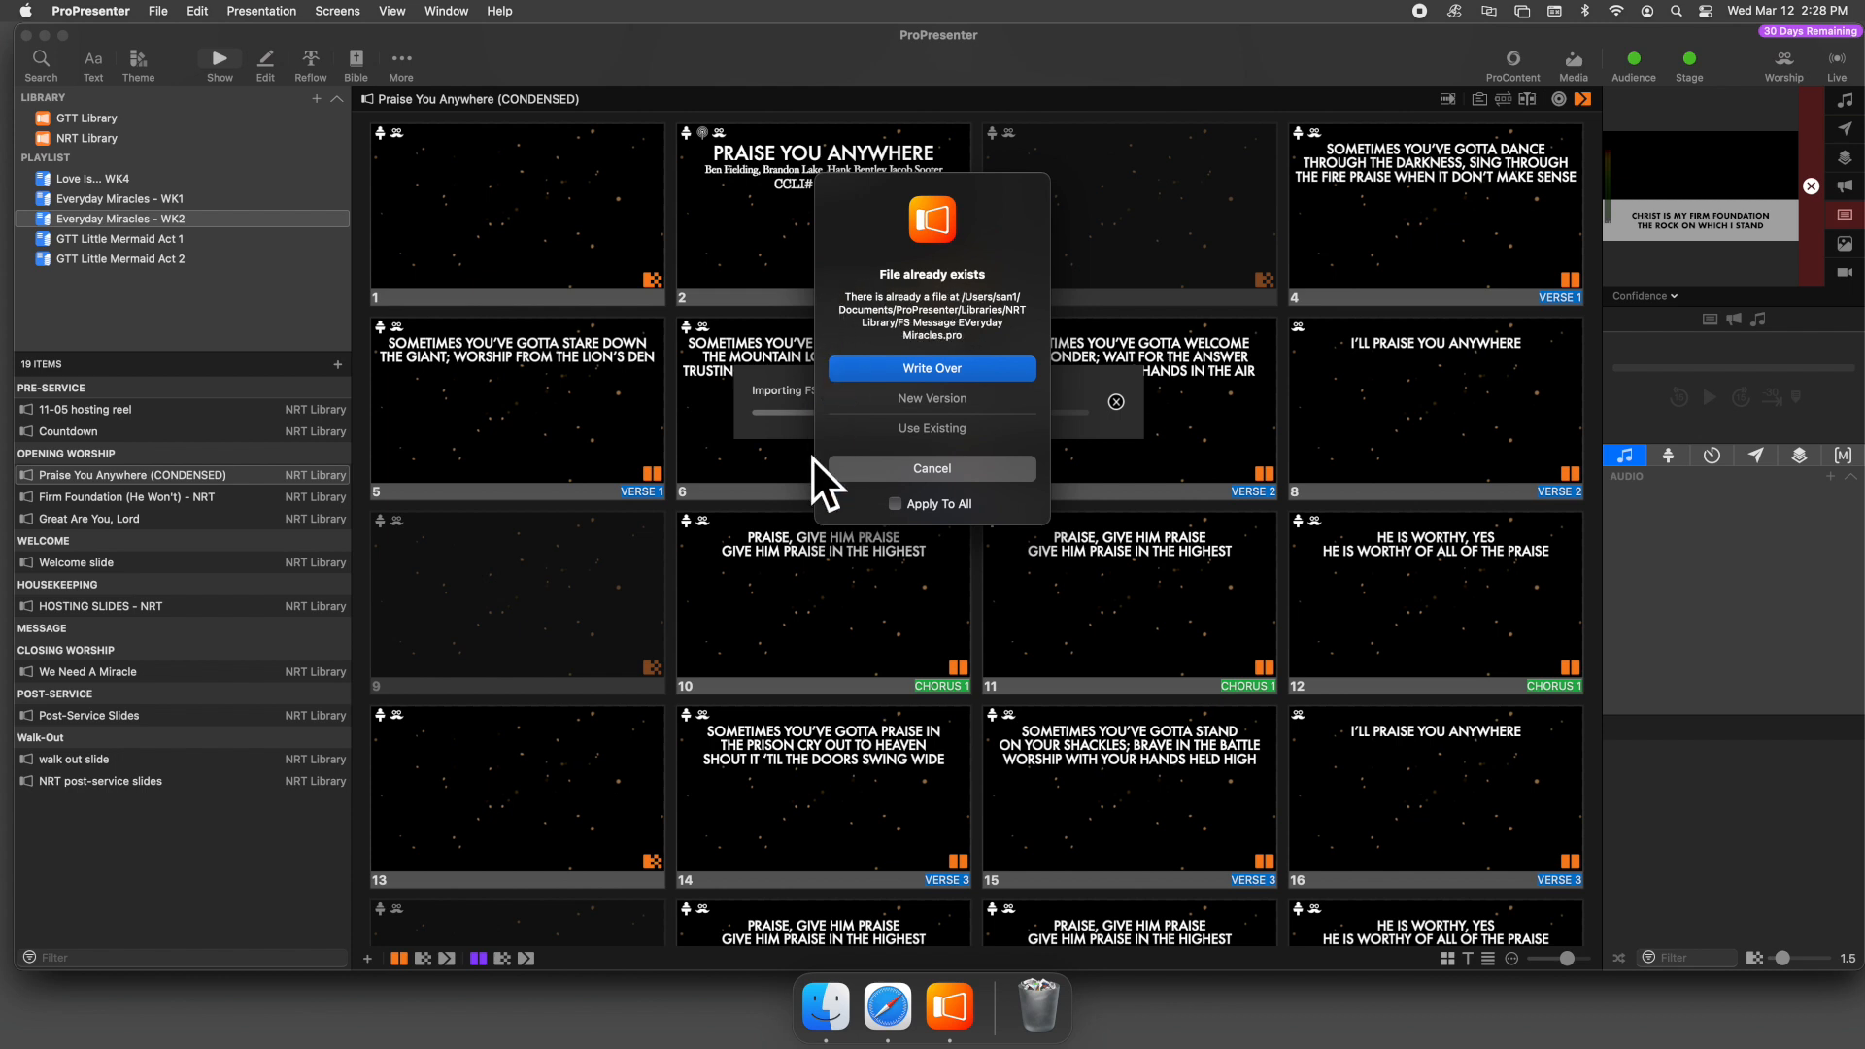
{"action": "left_click", "coordinate": [894, 504]}
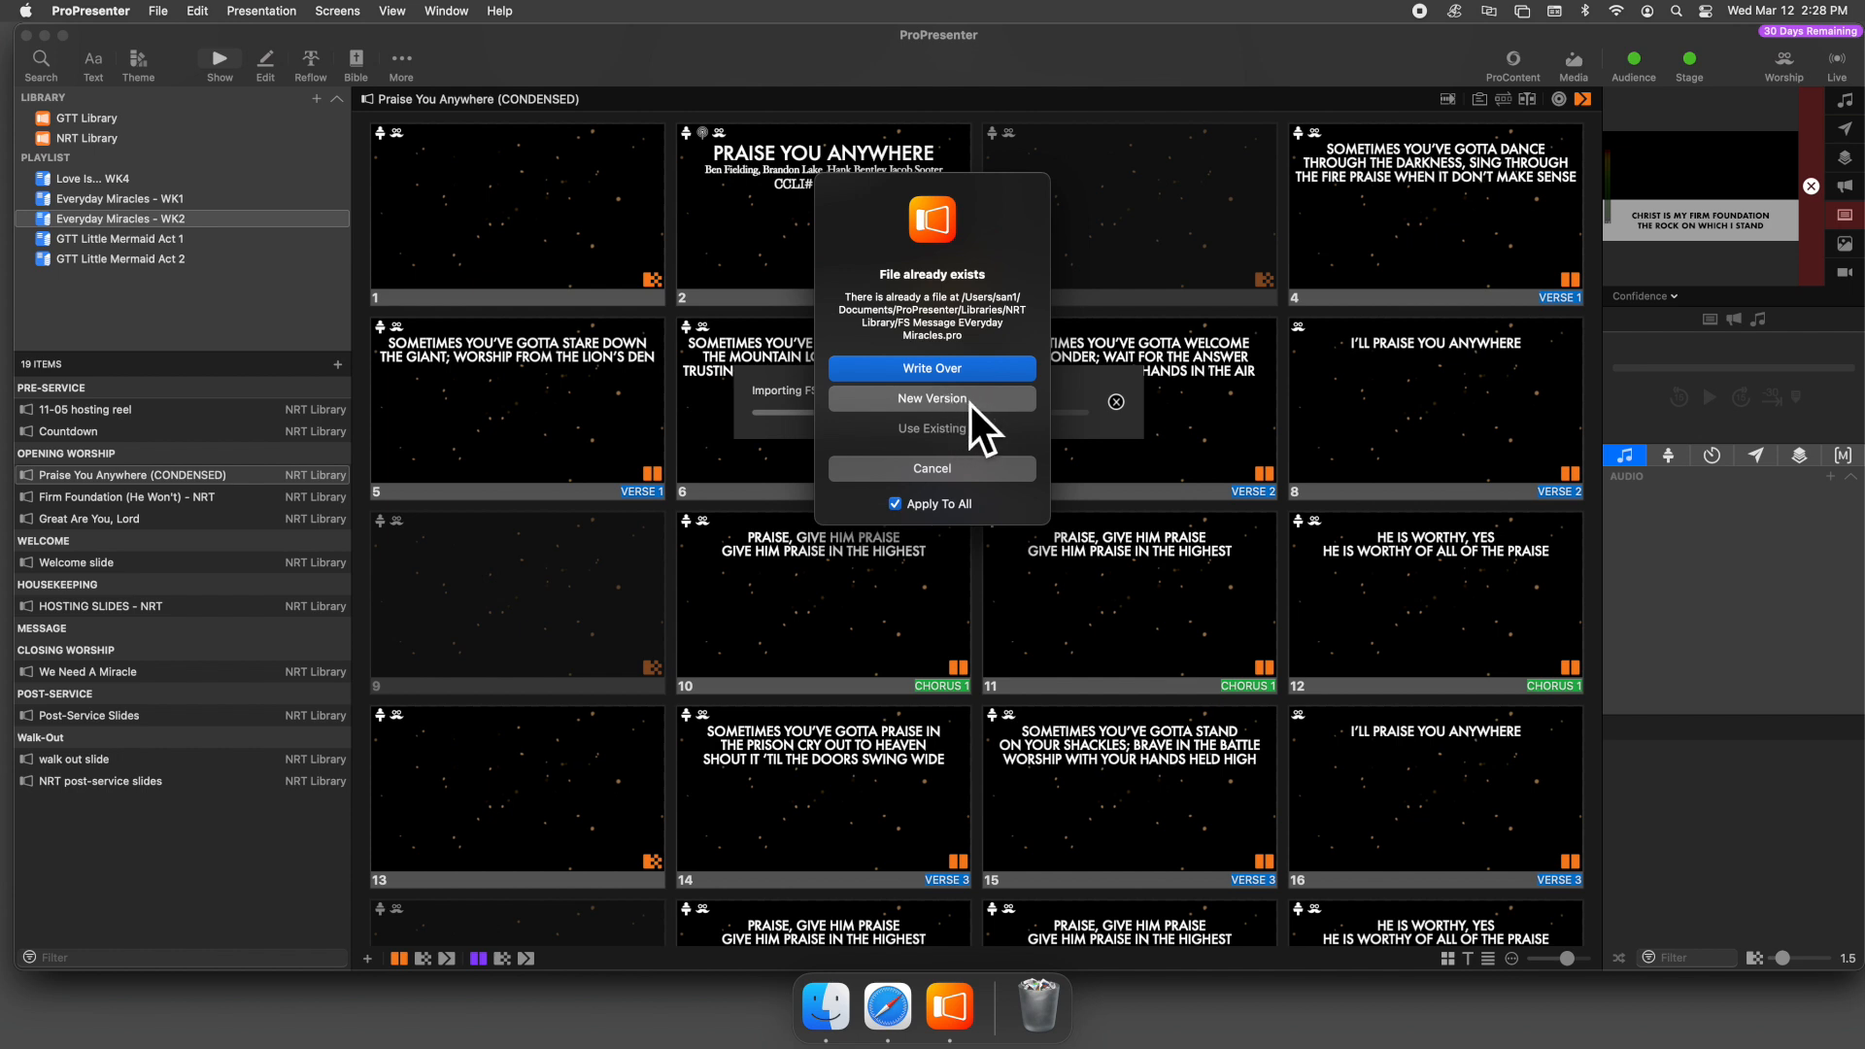
{"action": "left_click", "coordinate": [968, 401]}
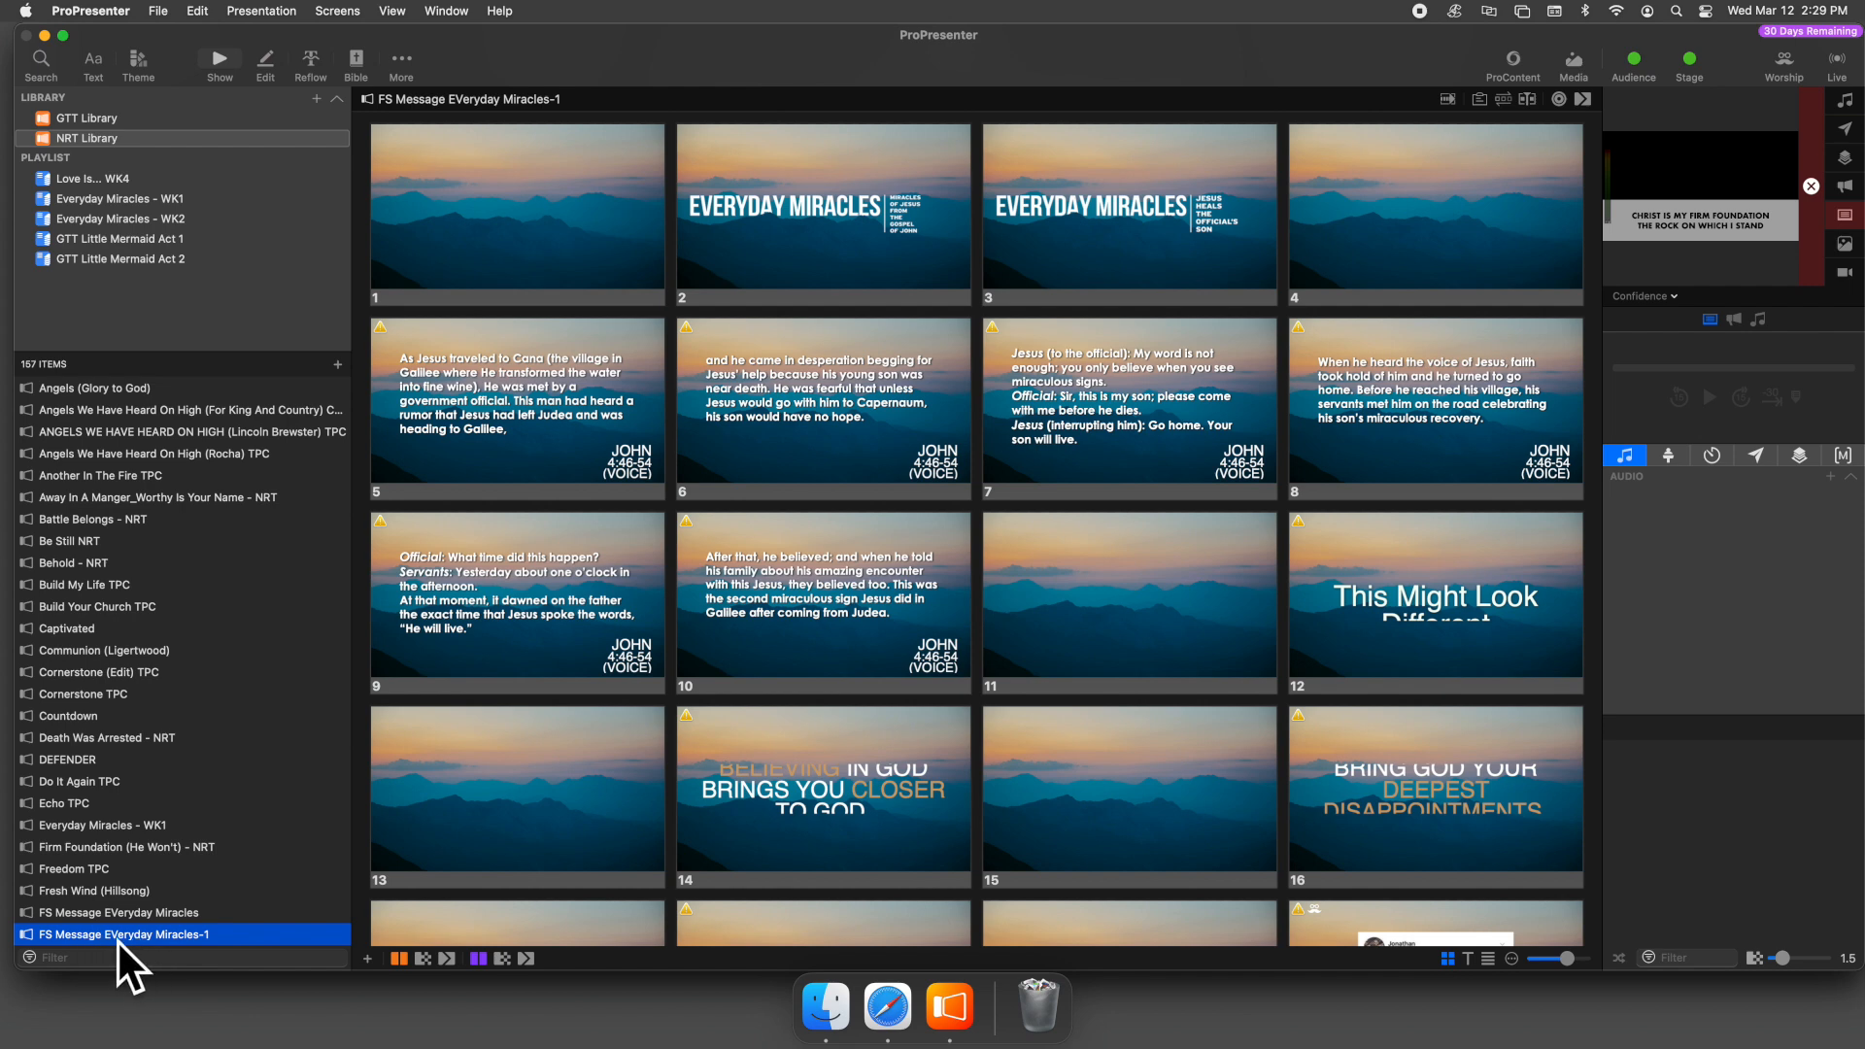
- Compare the two FS Message EVeryday Miracles presentations and rename the newly imported one to "Everyday Miracles WK2"
{"action": "left_click", "coordinate": [183, 912]}
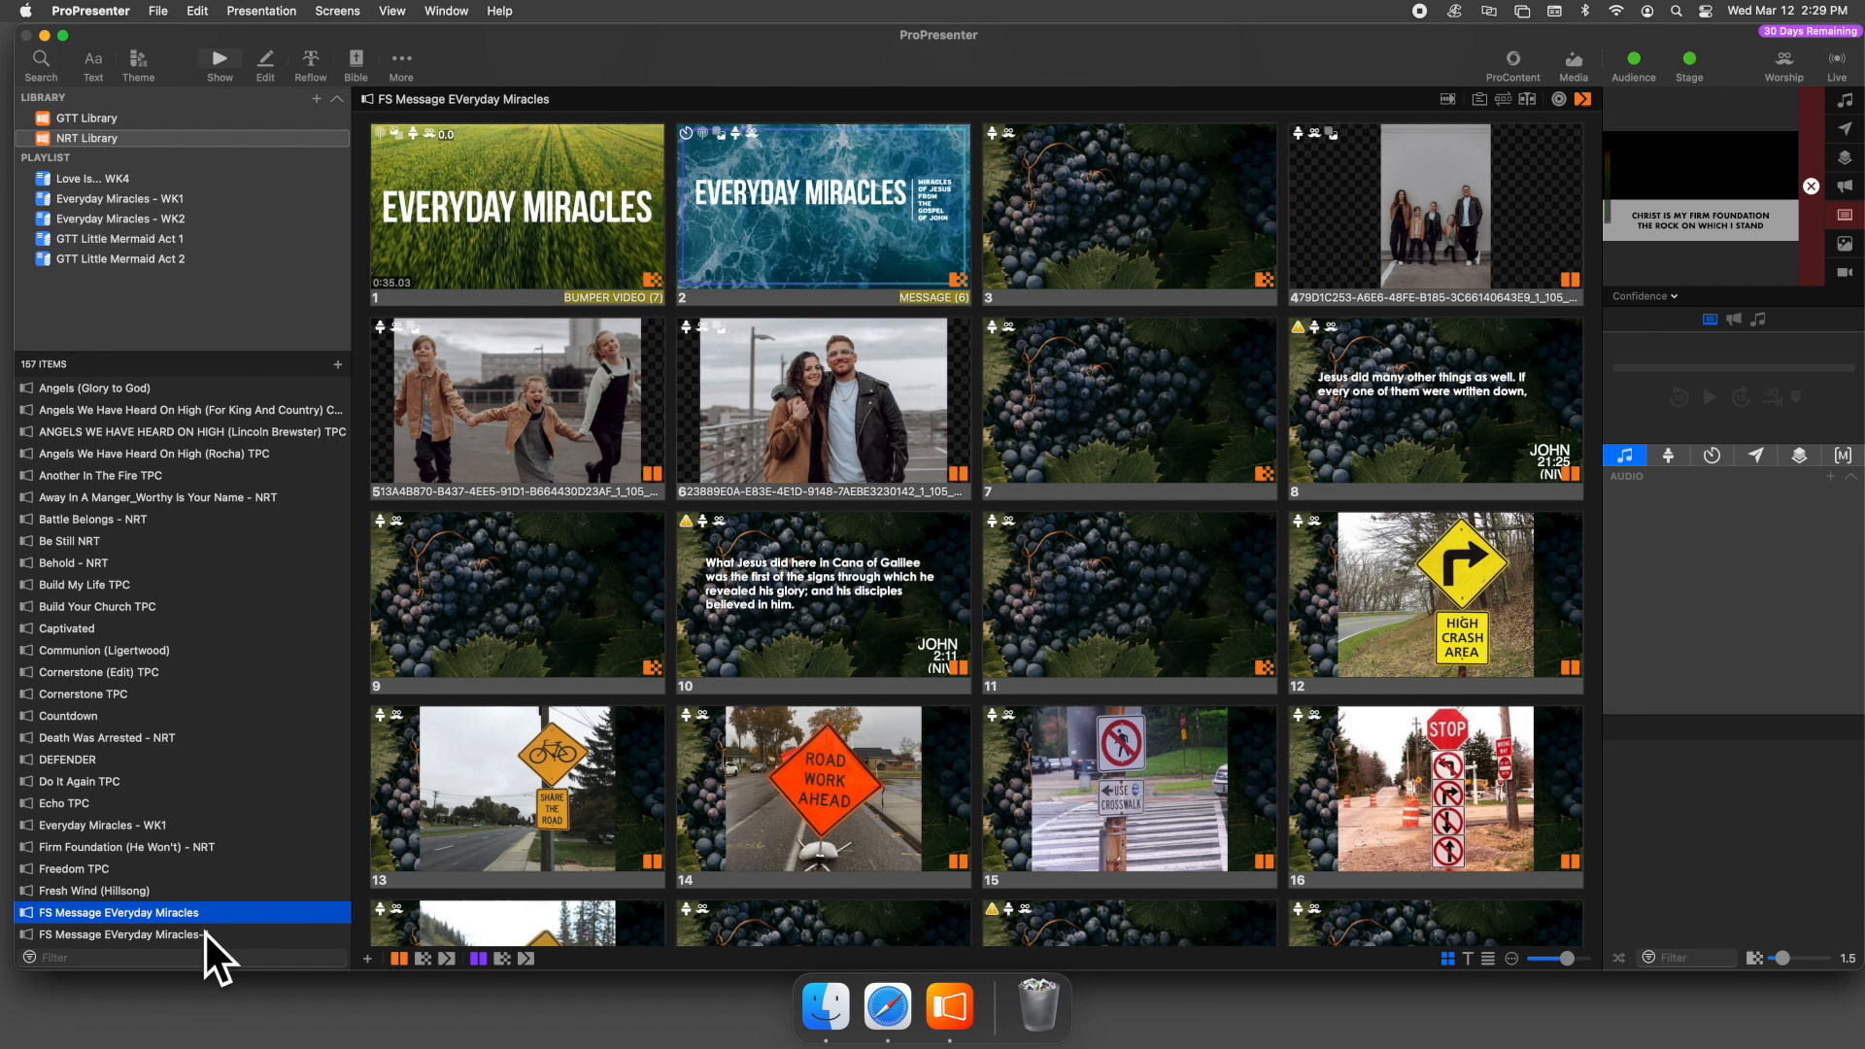
{"action": "left_click", "coordinate": [204, 932]}
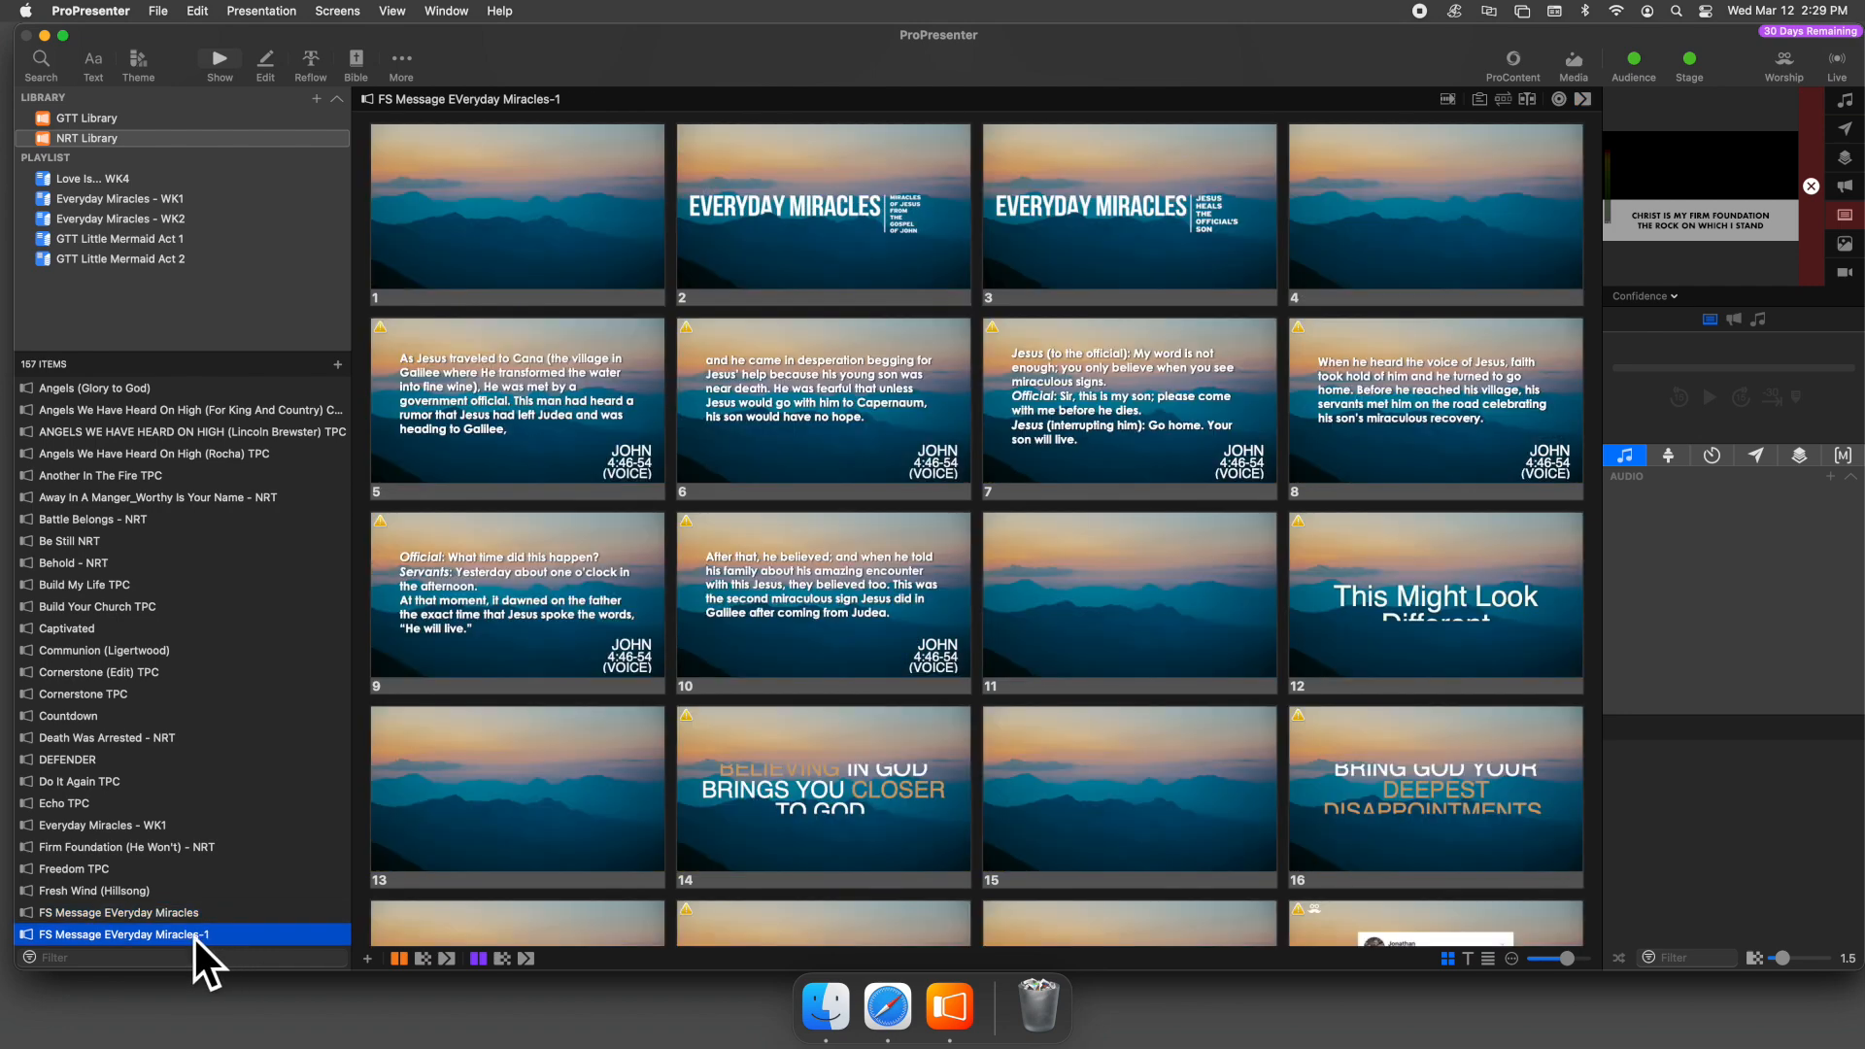
{"action": "right_click", "coordinate": [197, 934]}
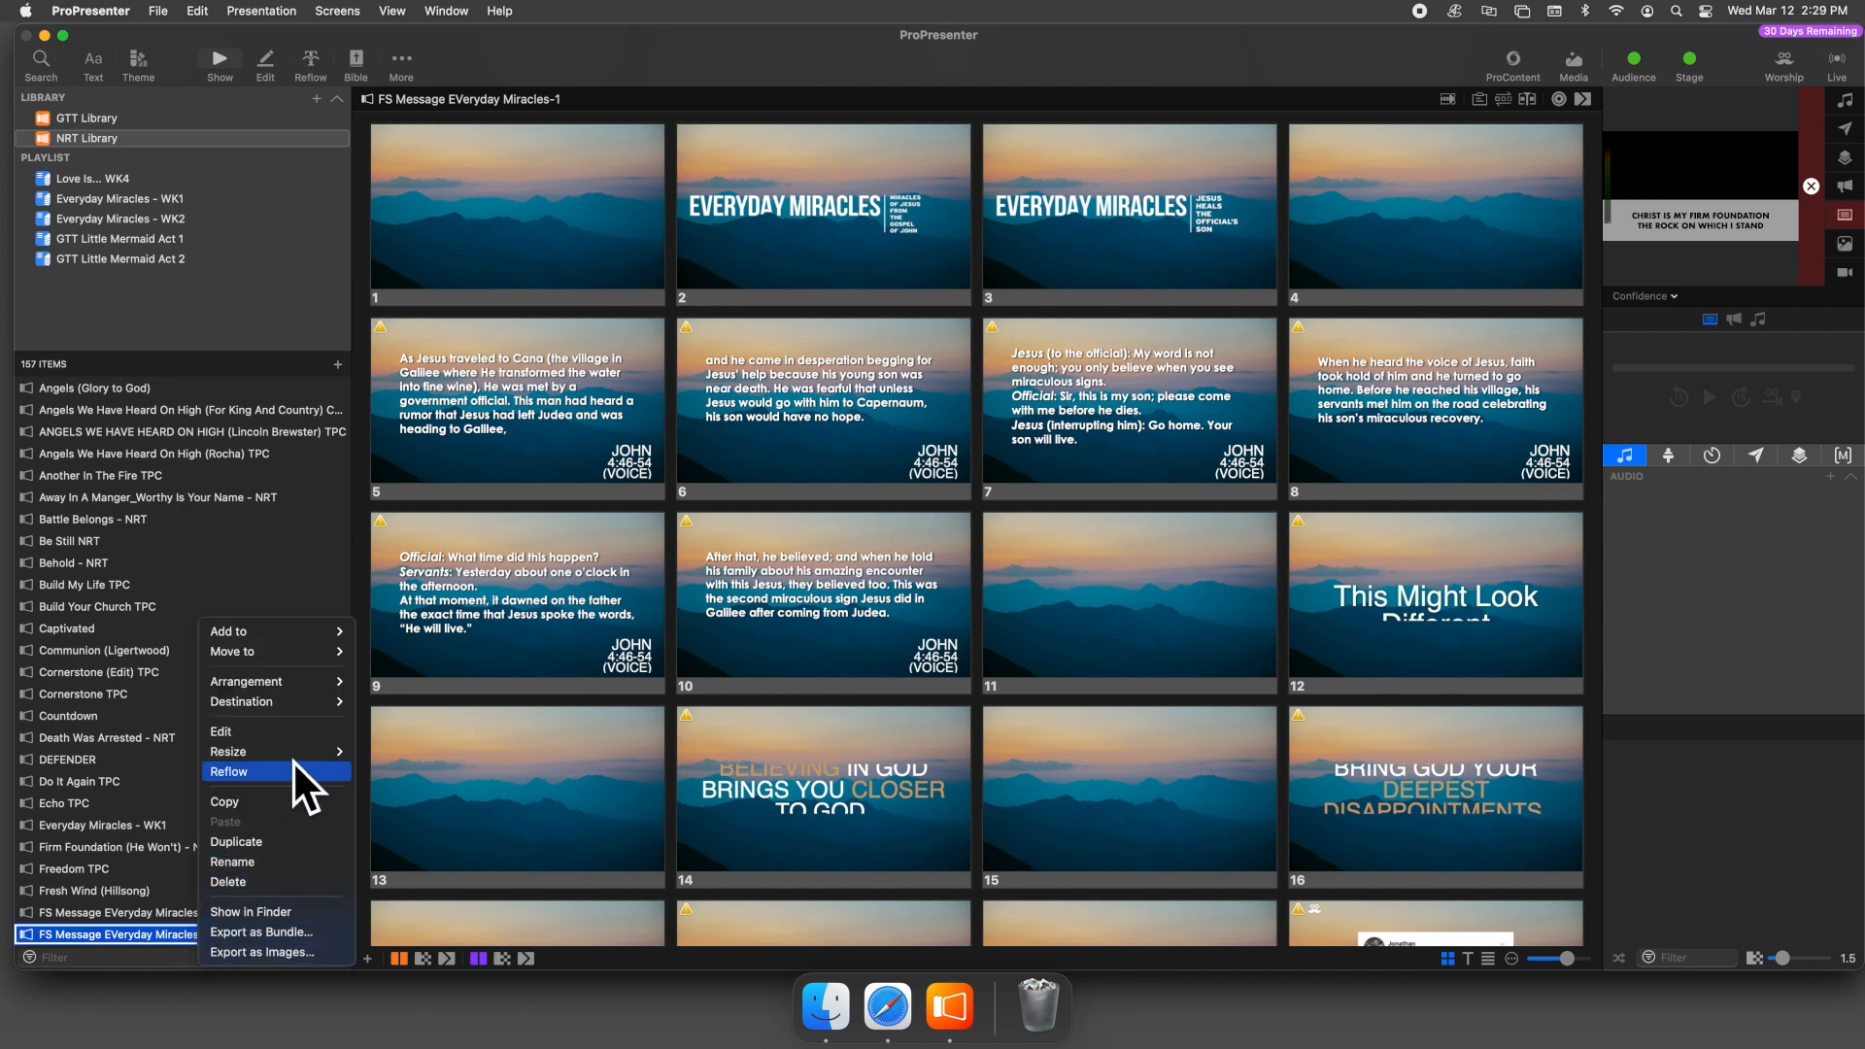
{"action": "left_click", "coordinate": [281, 861]}
{"action": "left_click", "coordinate": [261, 934]}
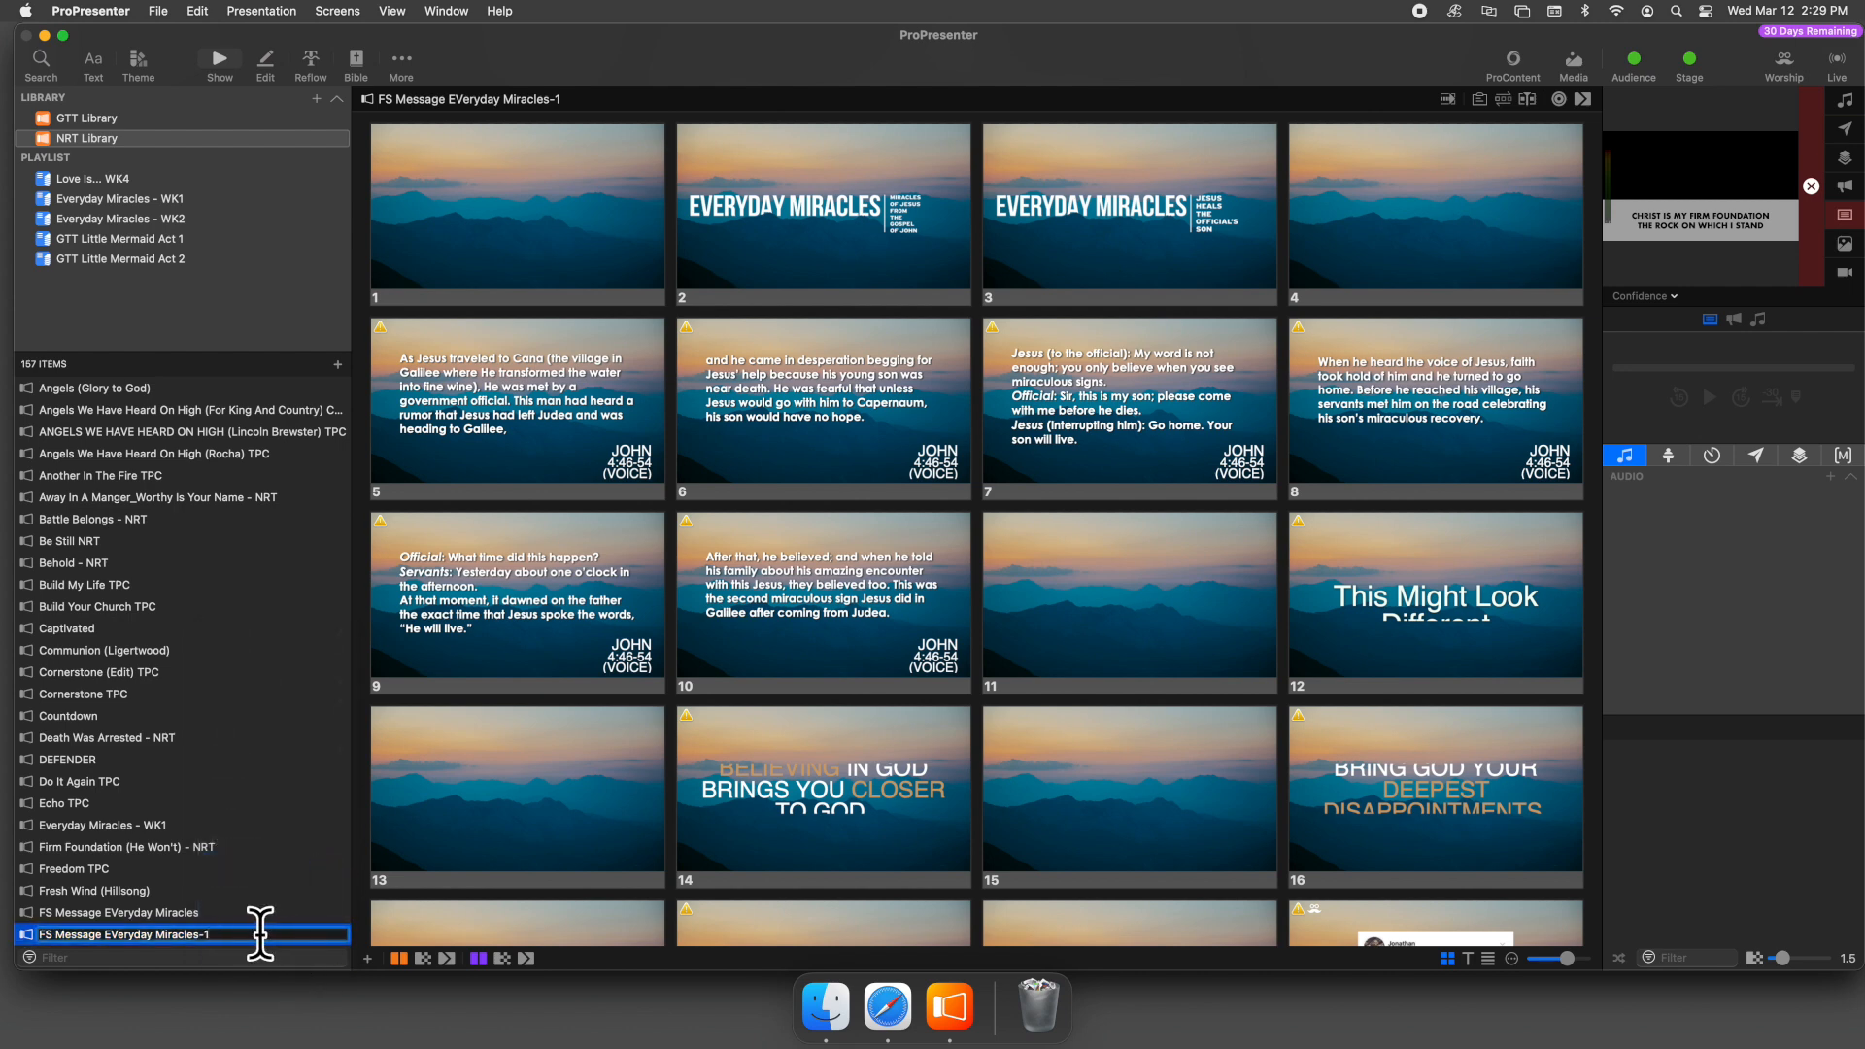
{"action": "key", "text": "BackSpace"}
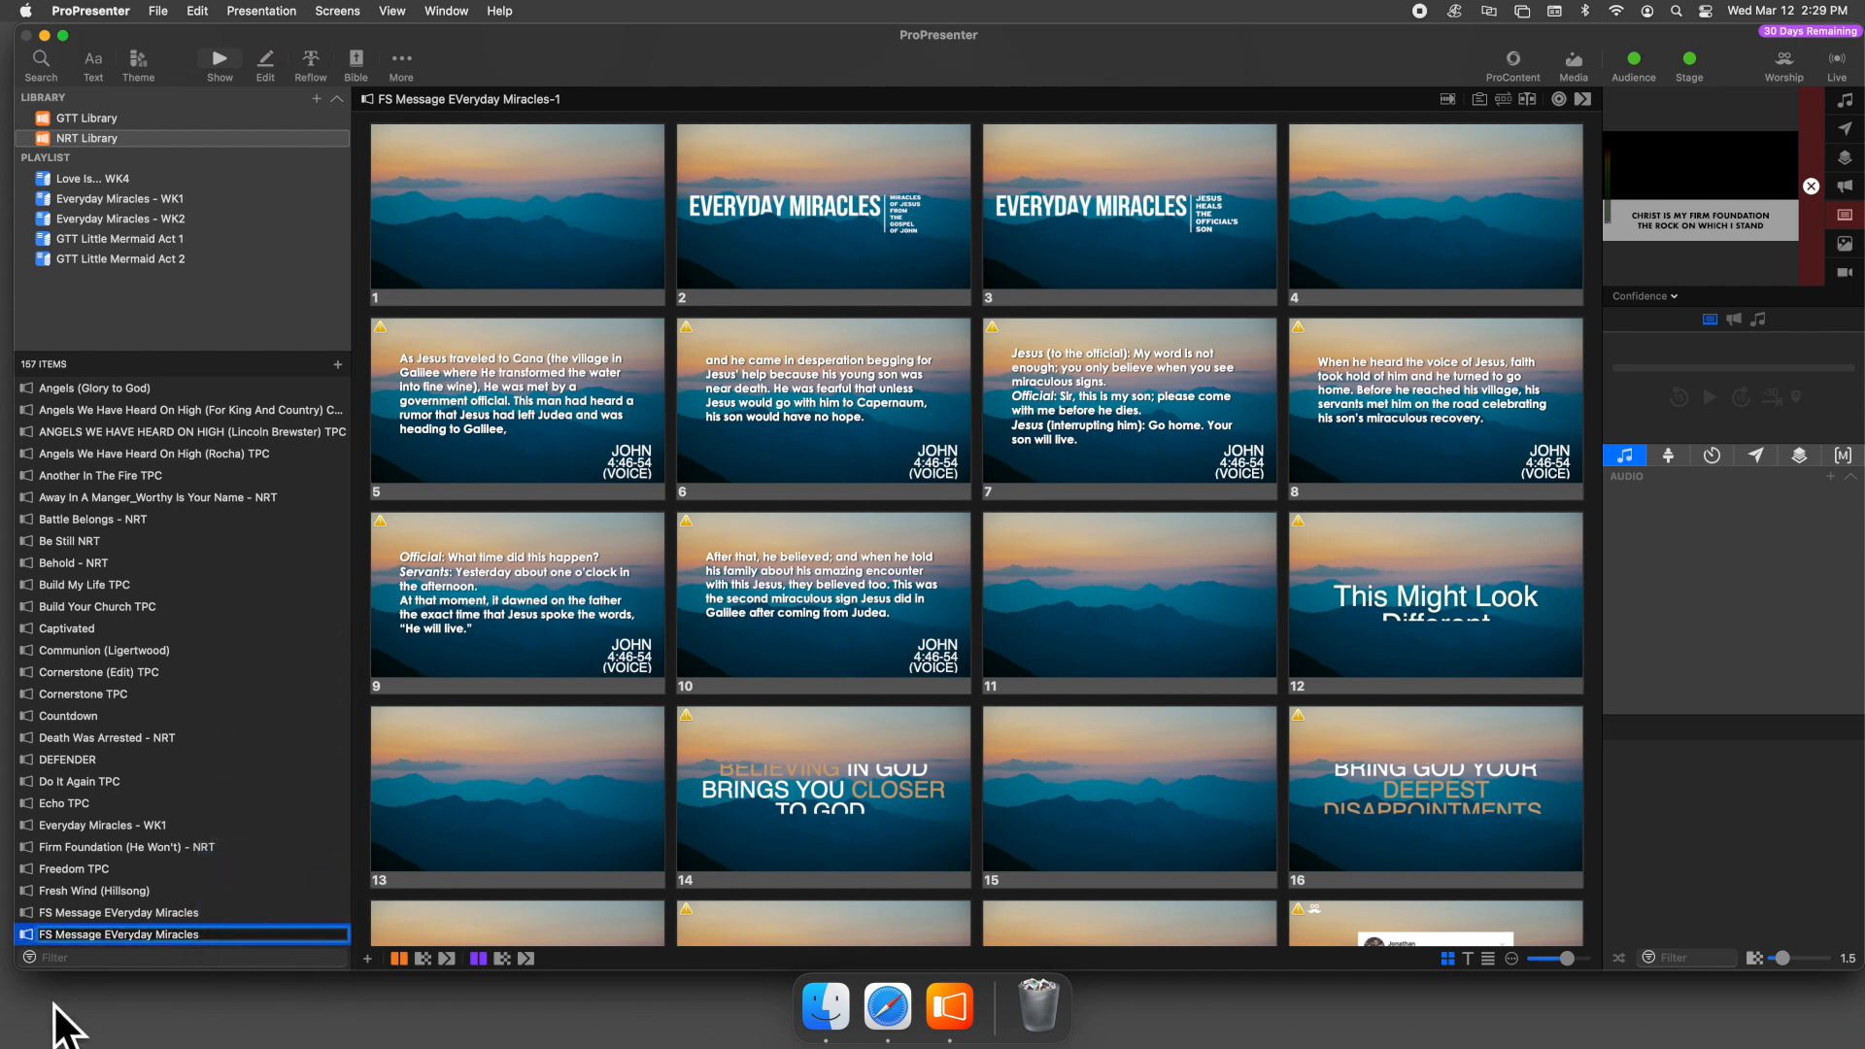
{"action": "left_click", "coordinate": [117, 933]}
{"action": "key", "text": "BackSpace"}
{"action": "type", "text": "v"}
{"action": "left_click", "coordinate": [106, 934]}
{"action": "key", "text": "shift+End"}
{"action": "key", "text": "Left"}
{"action": "key", "text": "super+BackSpace"}
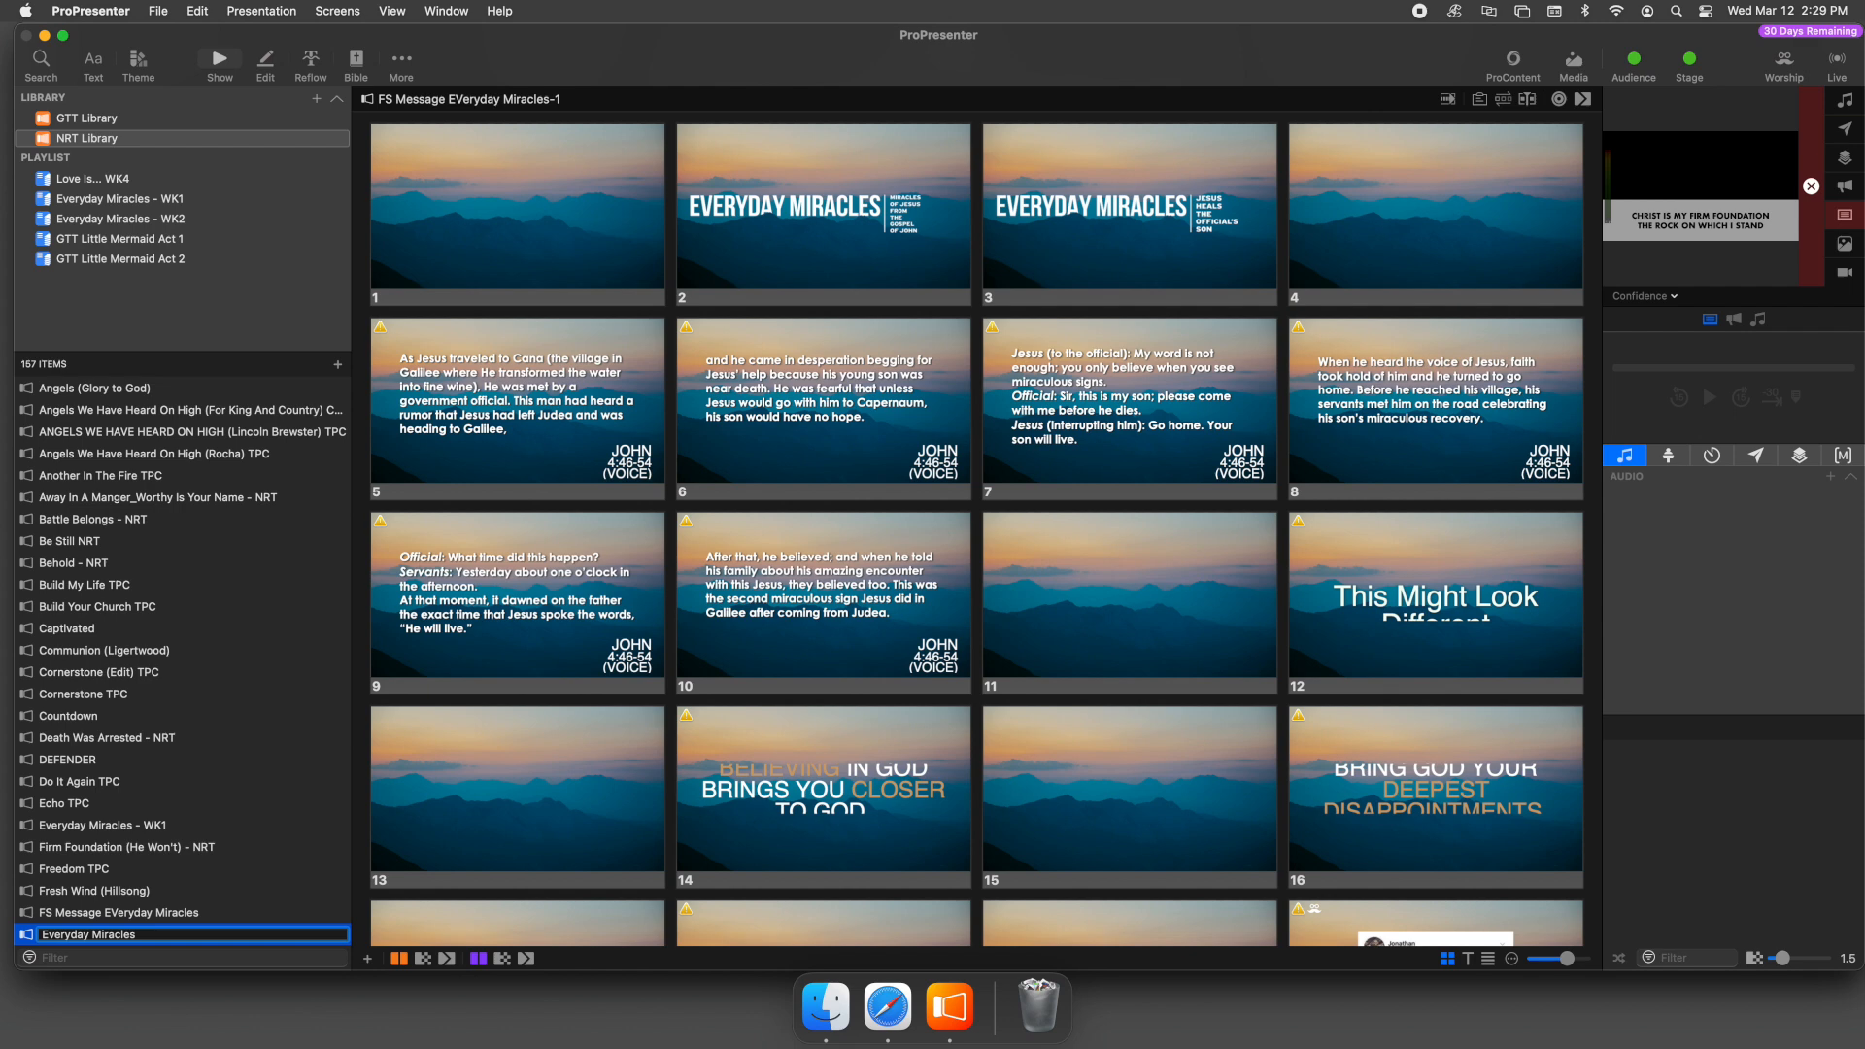
{"action": "key", "text": "super+Right"}
{"action": "type", "text": "WK2"}
{"action": "key", "text": "Return"}
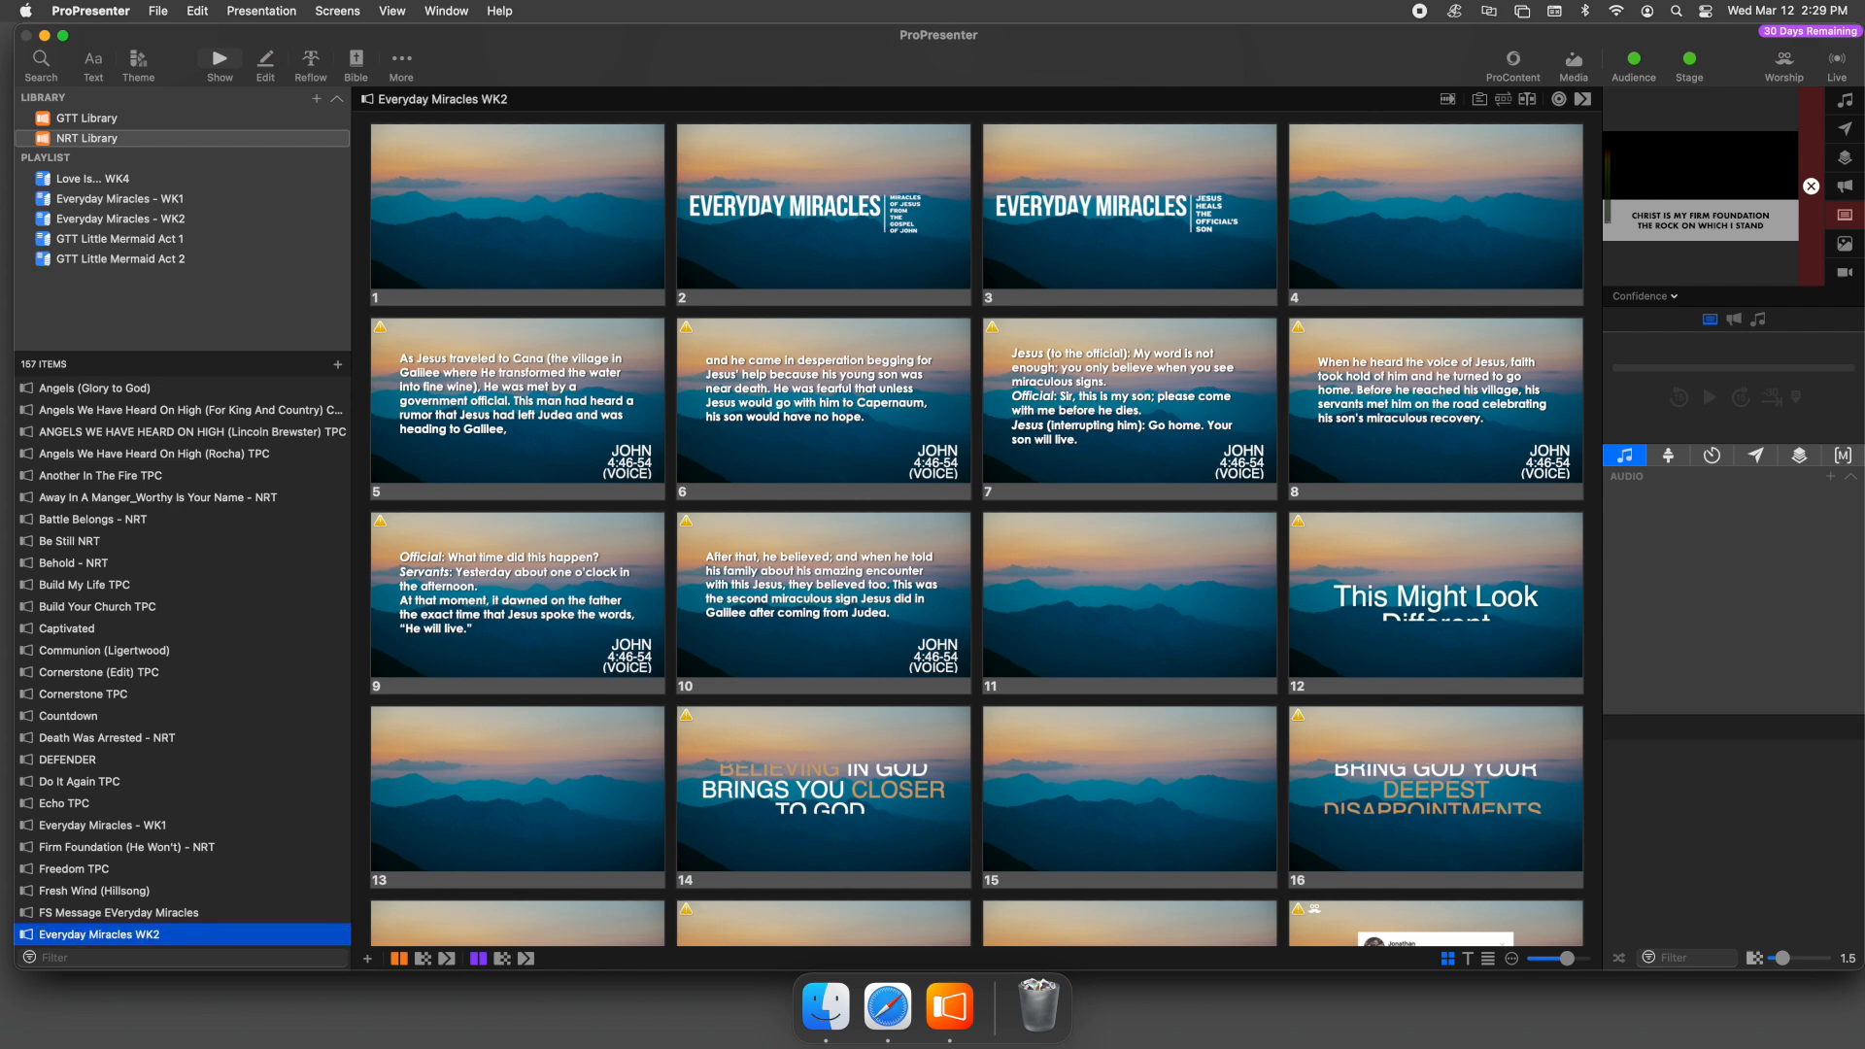
- Add the Everyday Miracles WK2 presentation to the Everyday Miracles - WK2 playlist and delete its duplicate entry there
{"action": "left_click_drag", "start_coordinate": [154, 938], "coordinate": [179, 221]}
{"action": "left_click", "coordinate": [198, 218]}
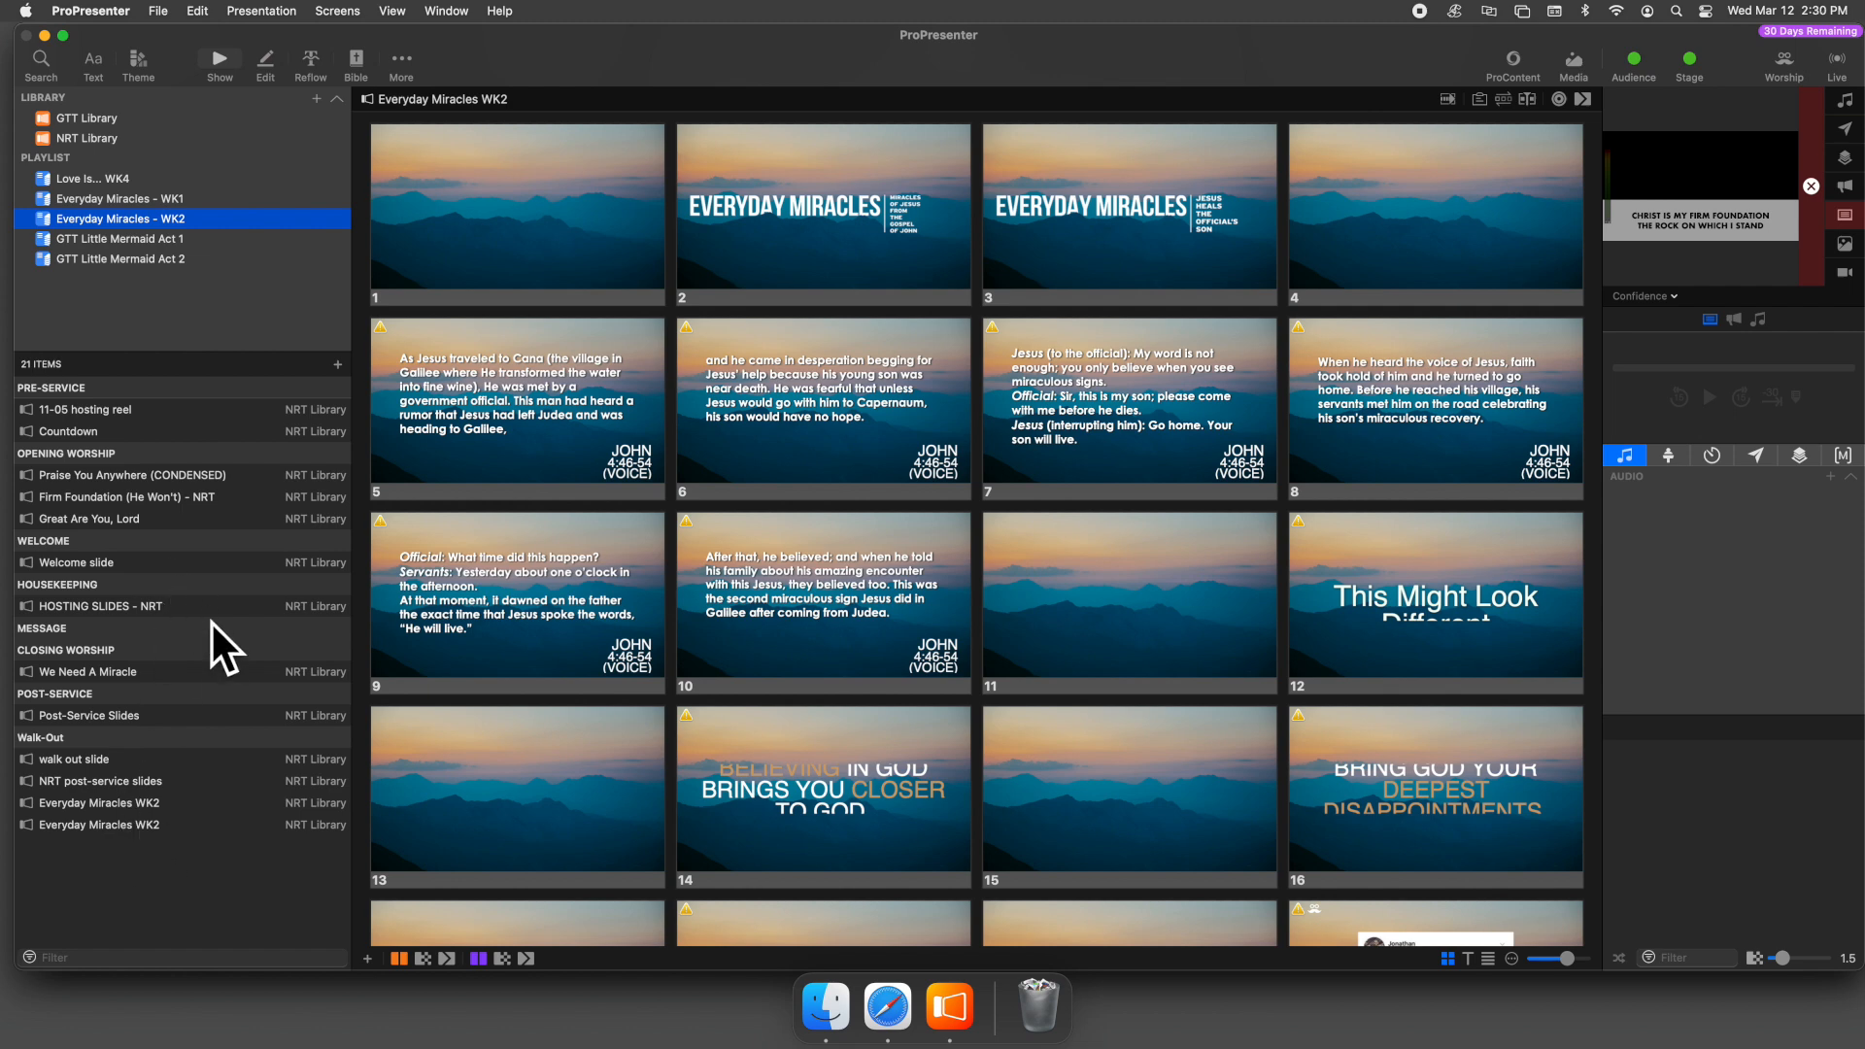
{"action": "left_click", "coordinate": [118, 826]}
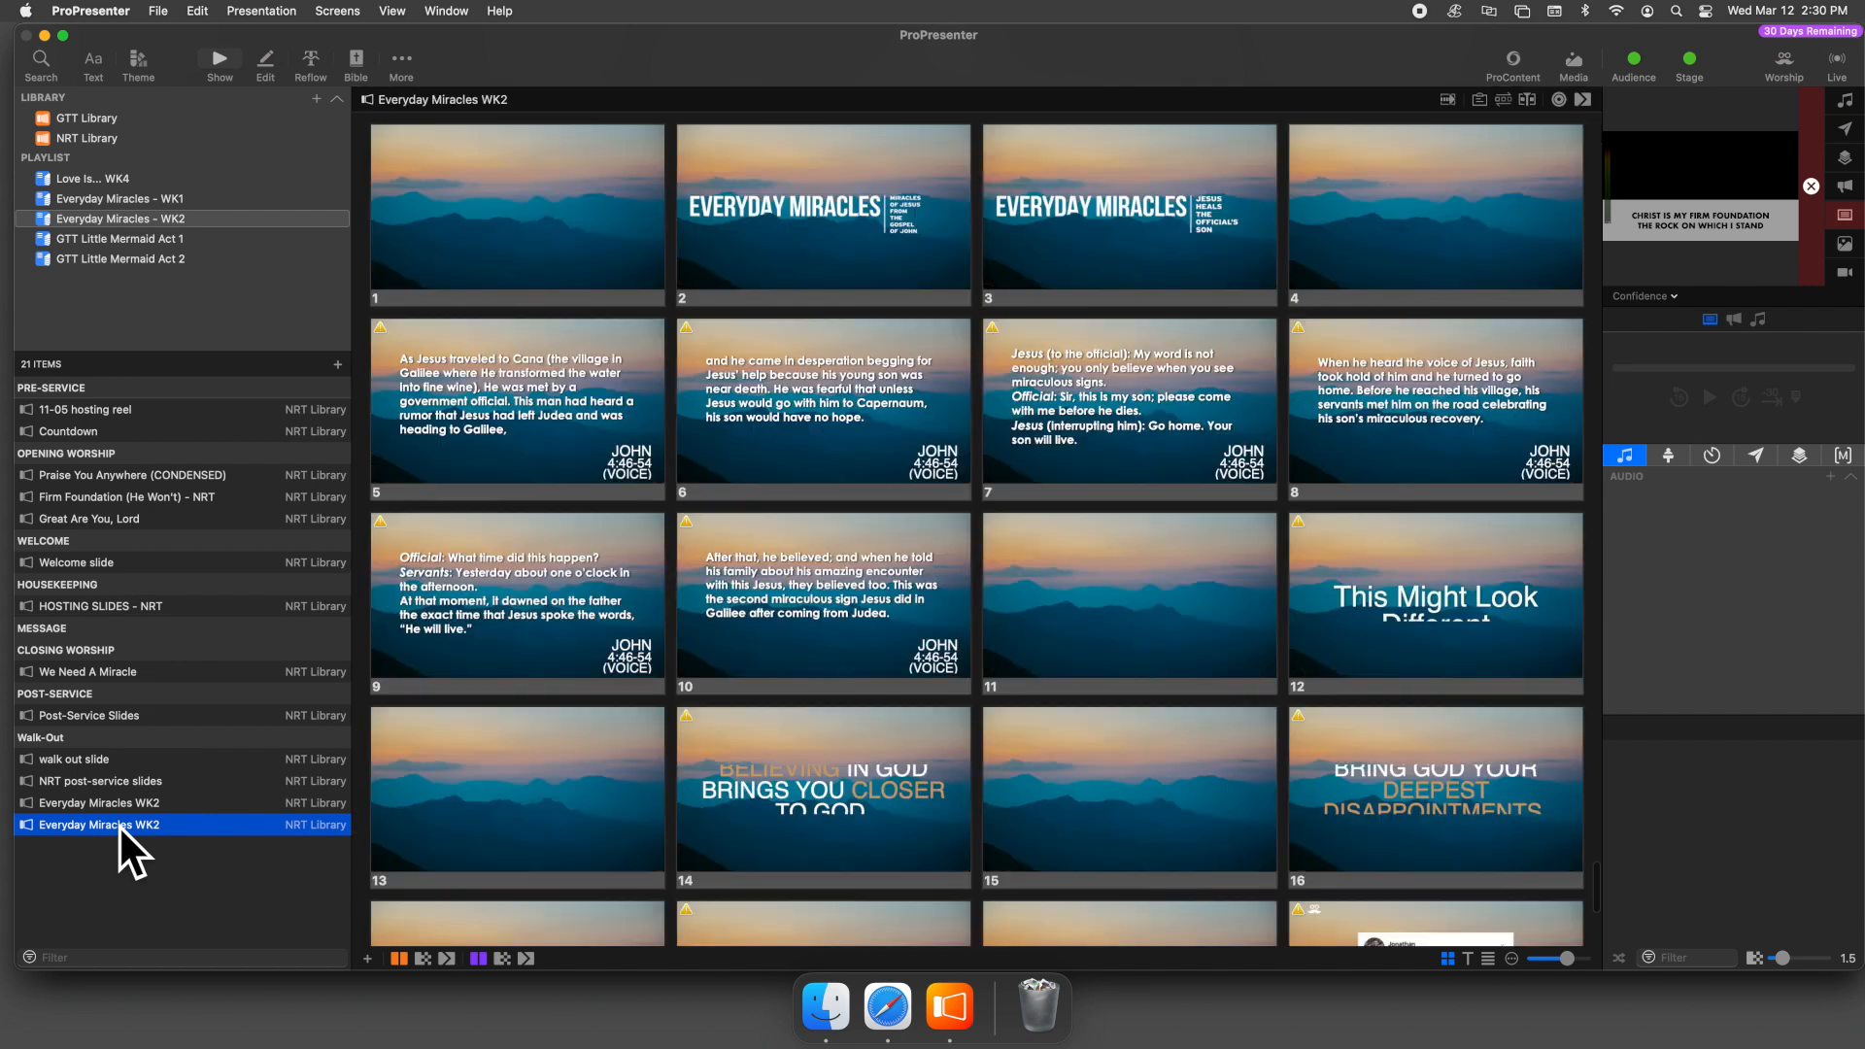
{"action": "right_click", "coordinate": [118, 826]}
{"action": "left_click", "coordinate": [193, 882]}
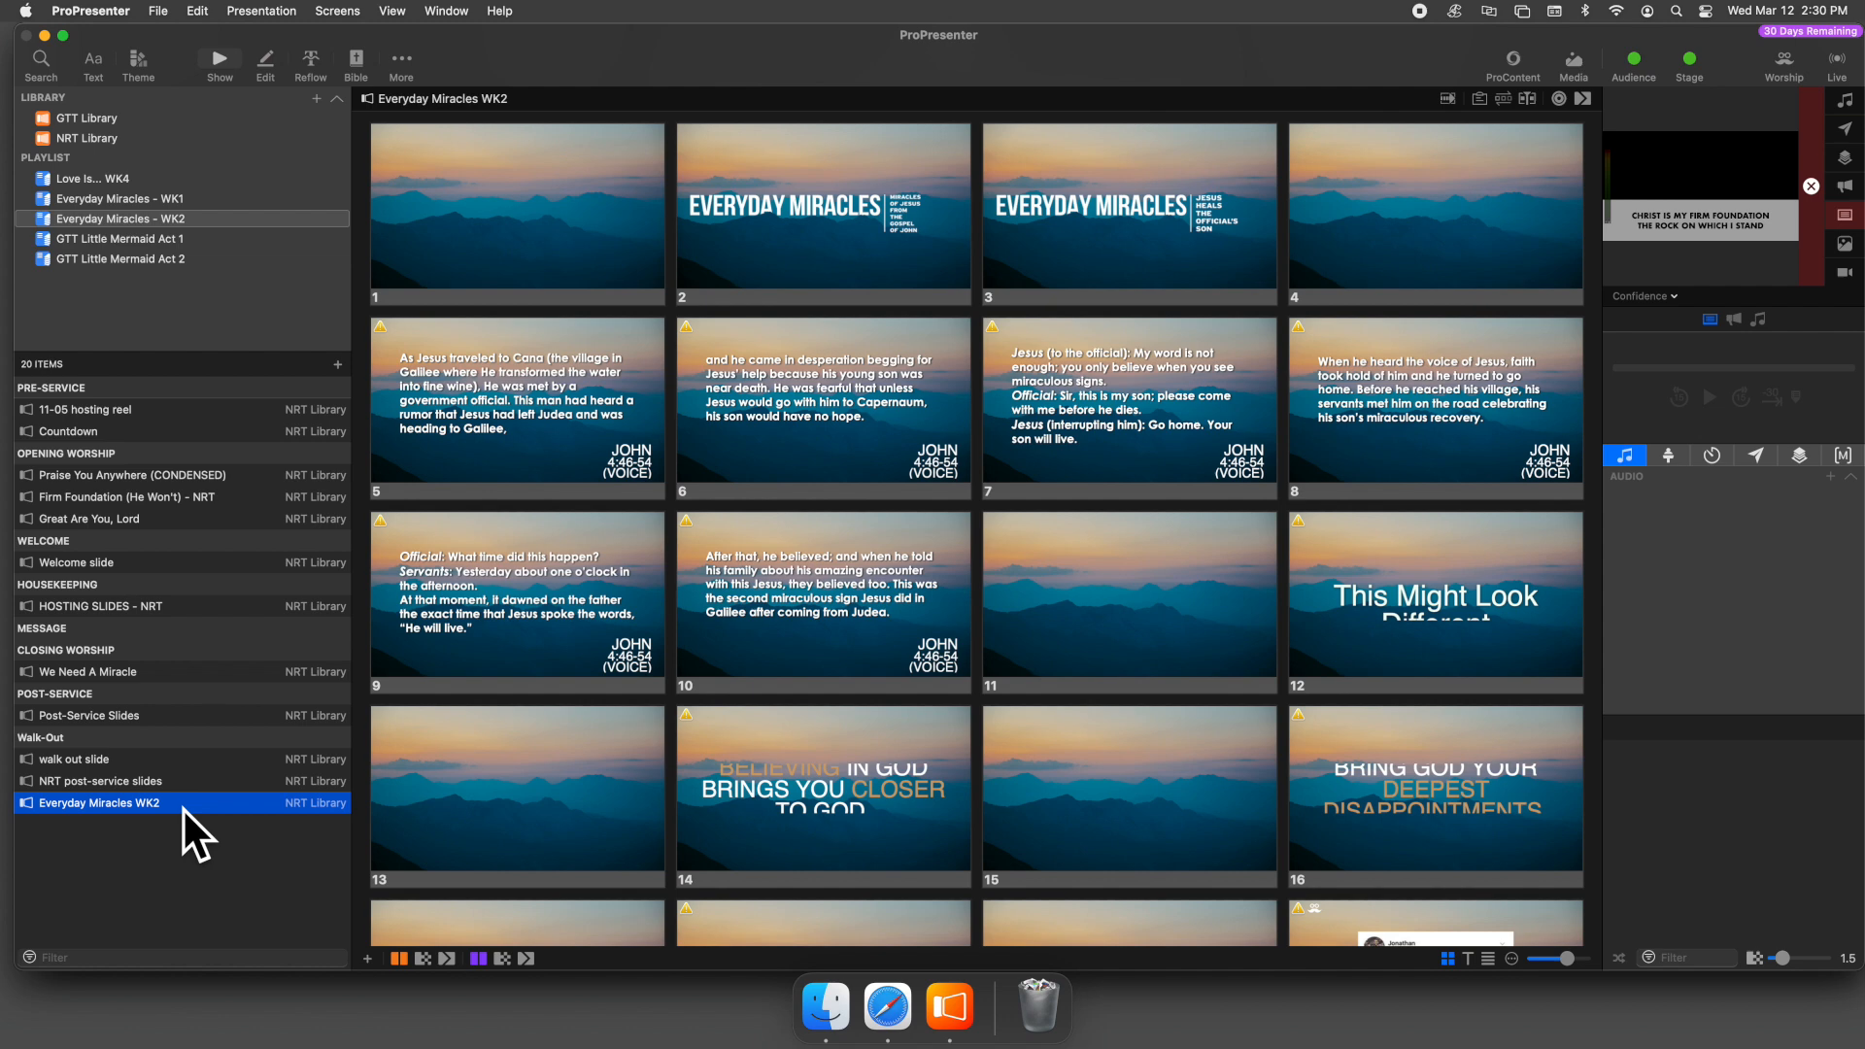
- Move Everyday Miracles WK2 under the playlist's MESSAGE header and review its slides
{"action": "left_click_drag", "start_coordinate": [183, 808], "coordinate": [185, 637]}
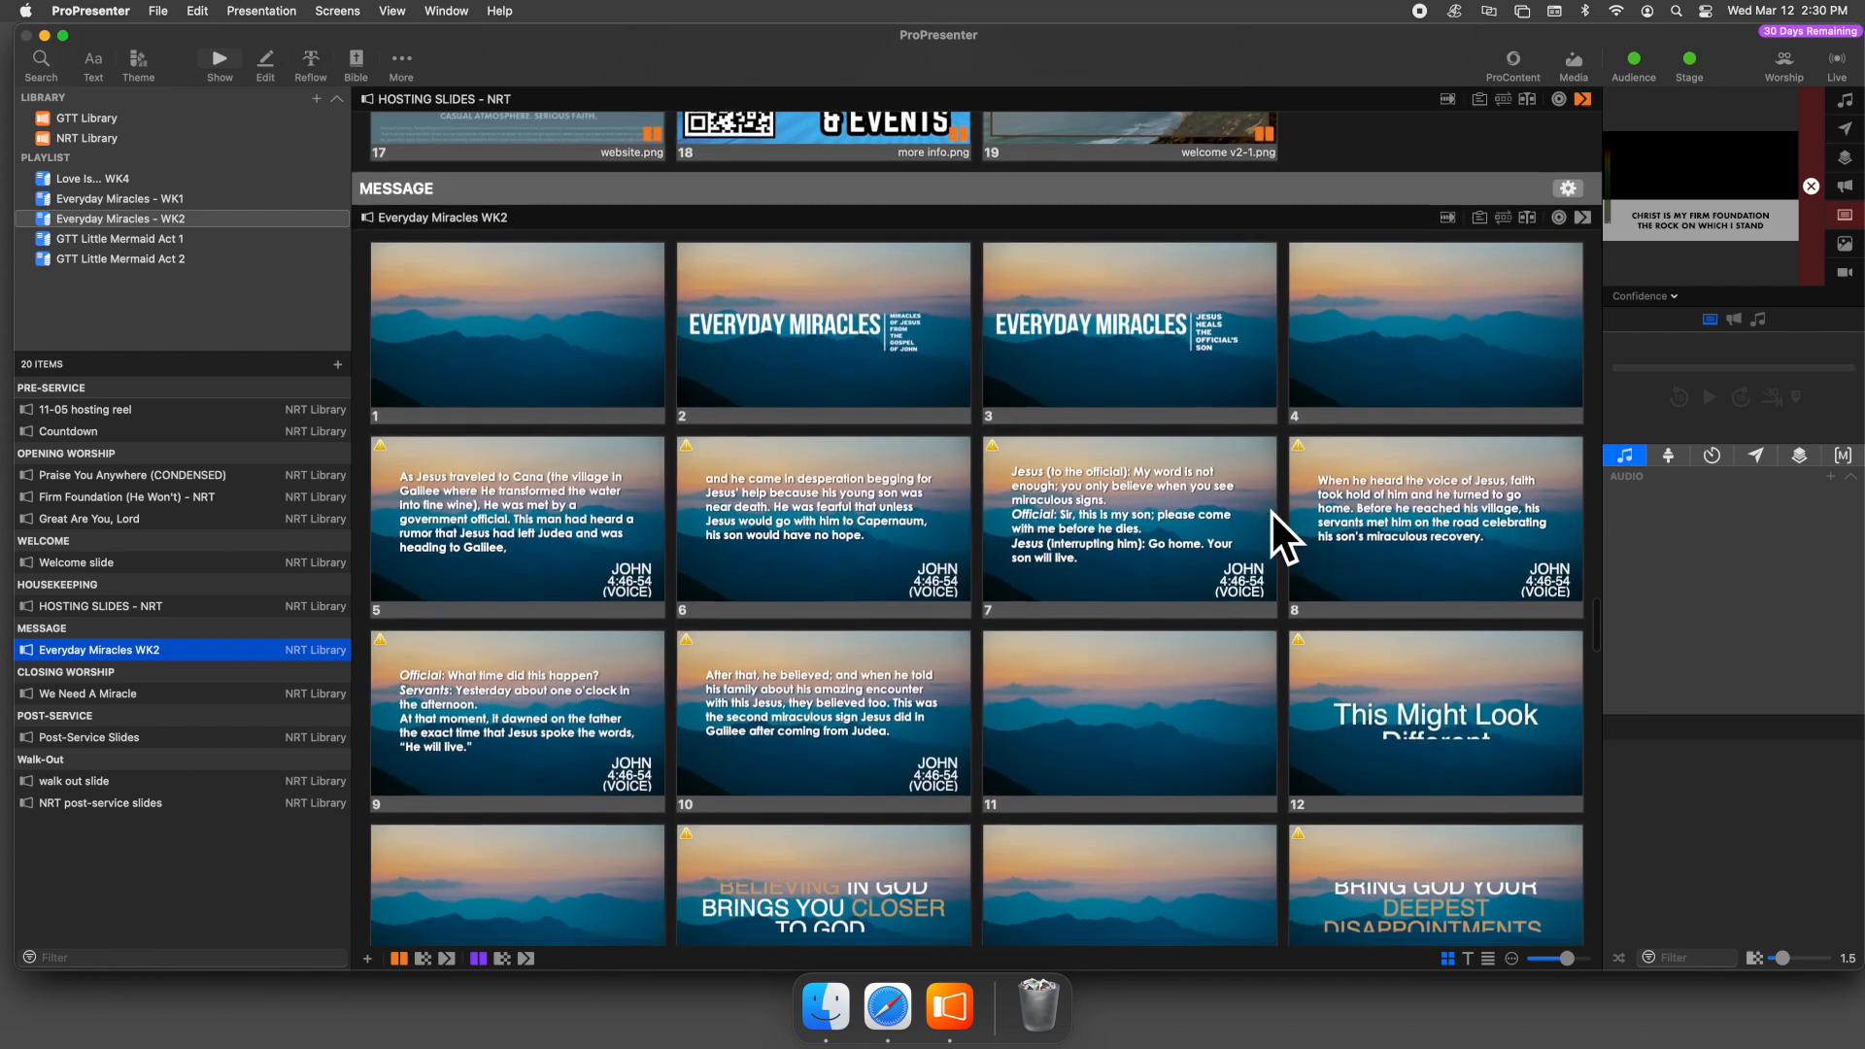
{"action": "scroll", "coordinate": [1268, 510], "scroll_direction": "down", "scroll_amount": 10}
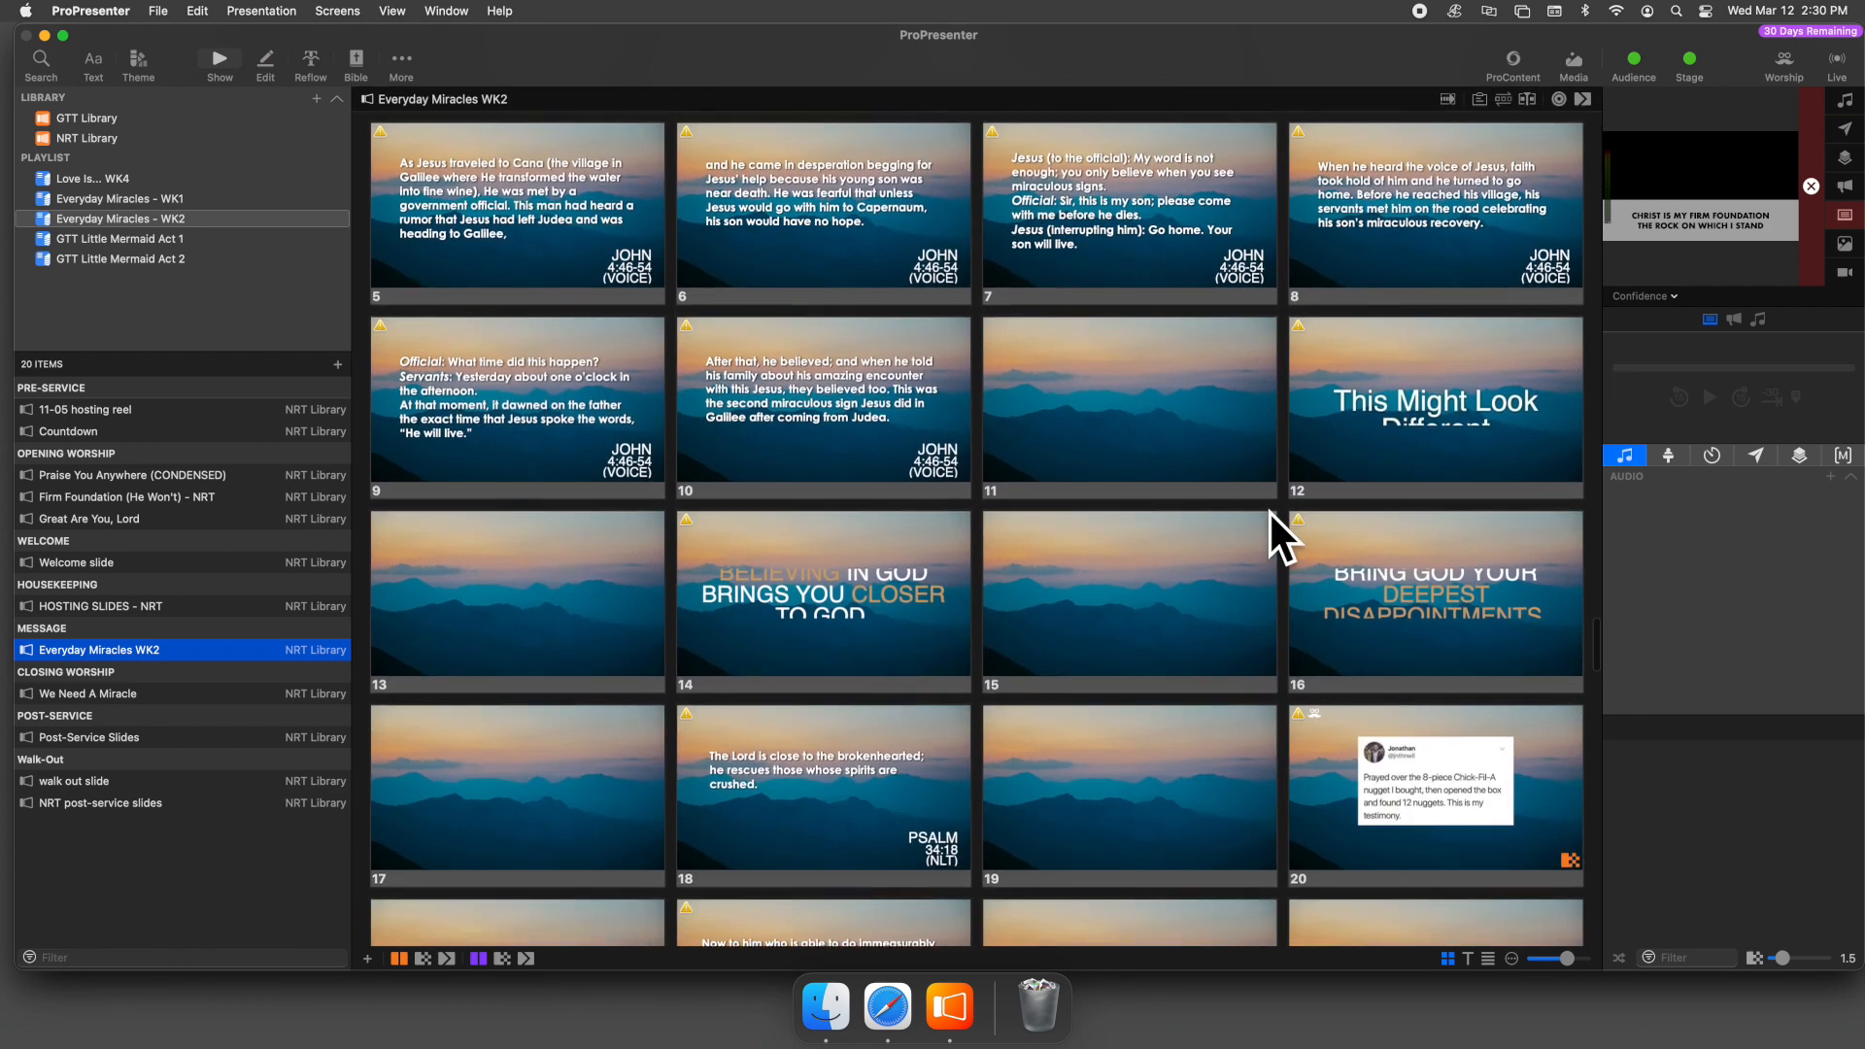
{"action": "scroll", "coordinate": [1269, 510], "scroll_direction": "down", "scroll_amount": 2}
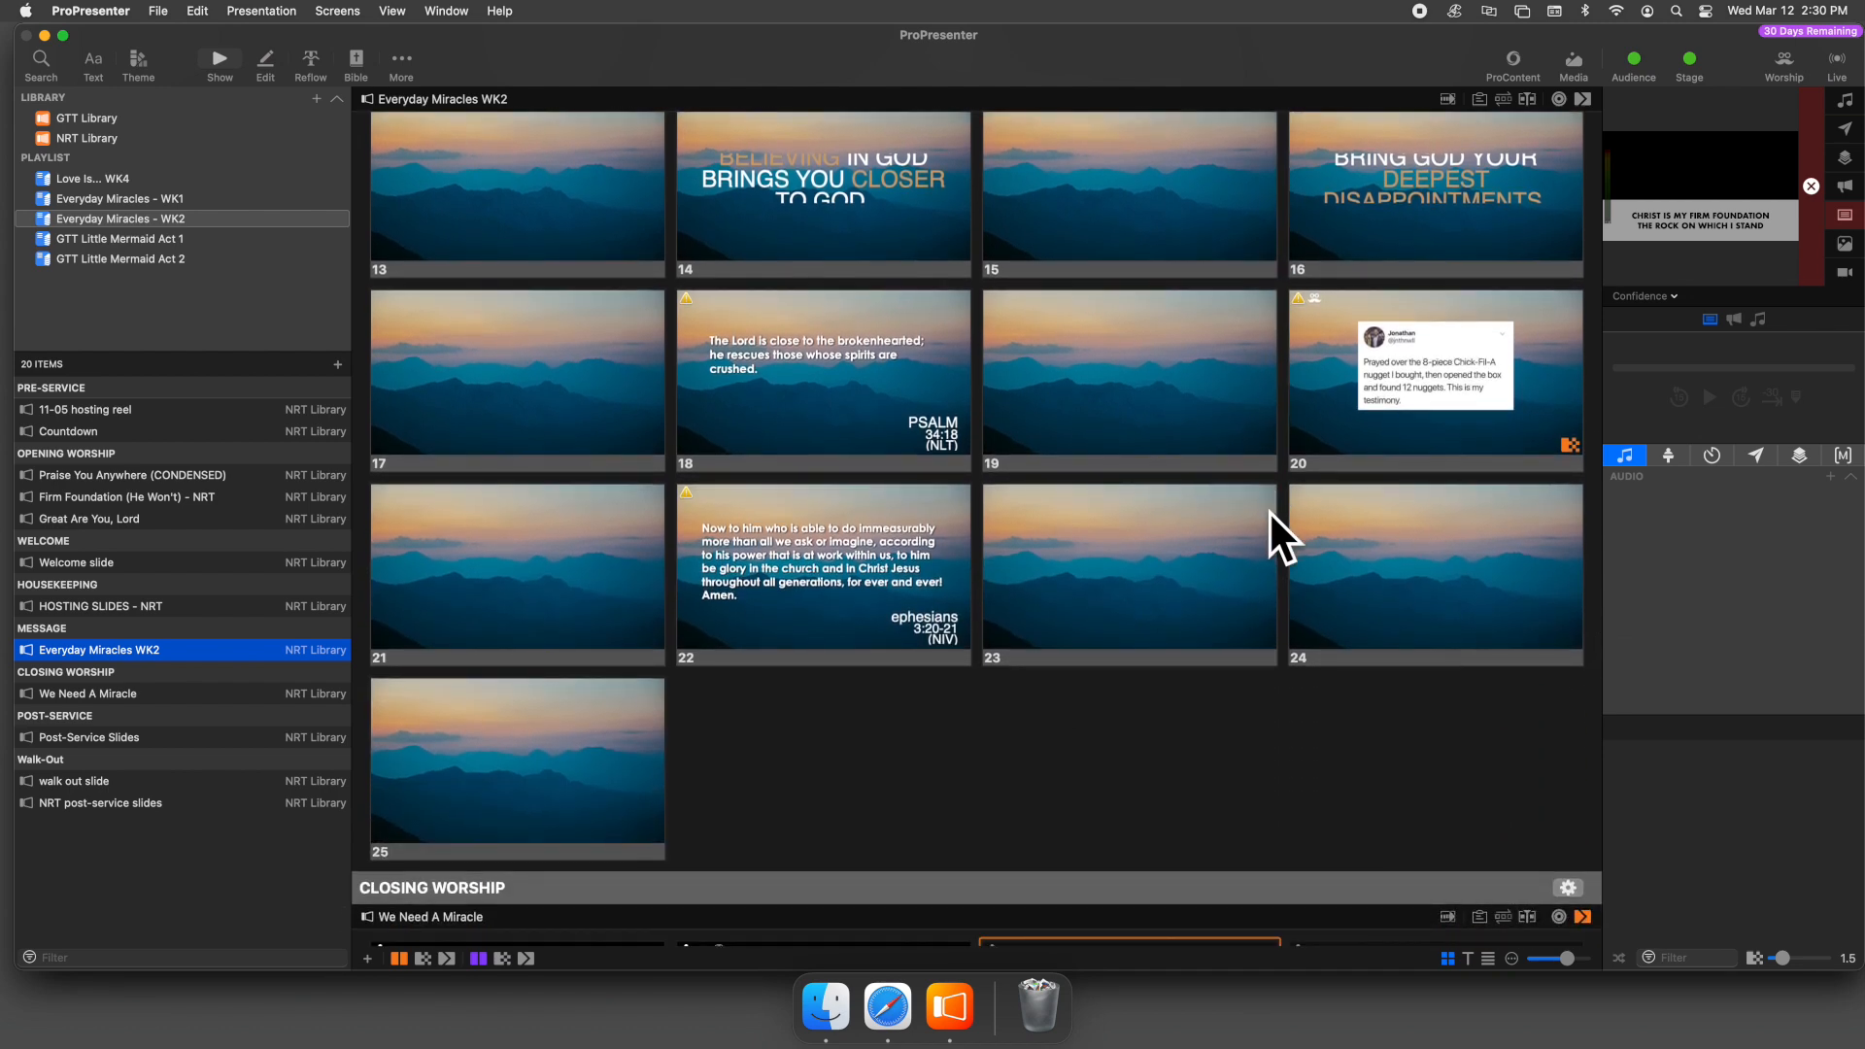
{"action": "scroll", "coordinate": [1269, 510], "scroll_direction": "up", "scroll_amount": 5}
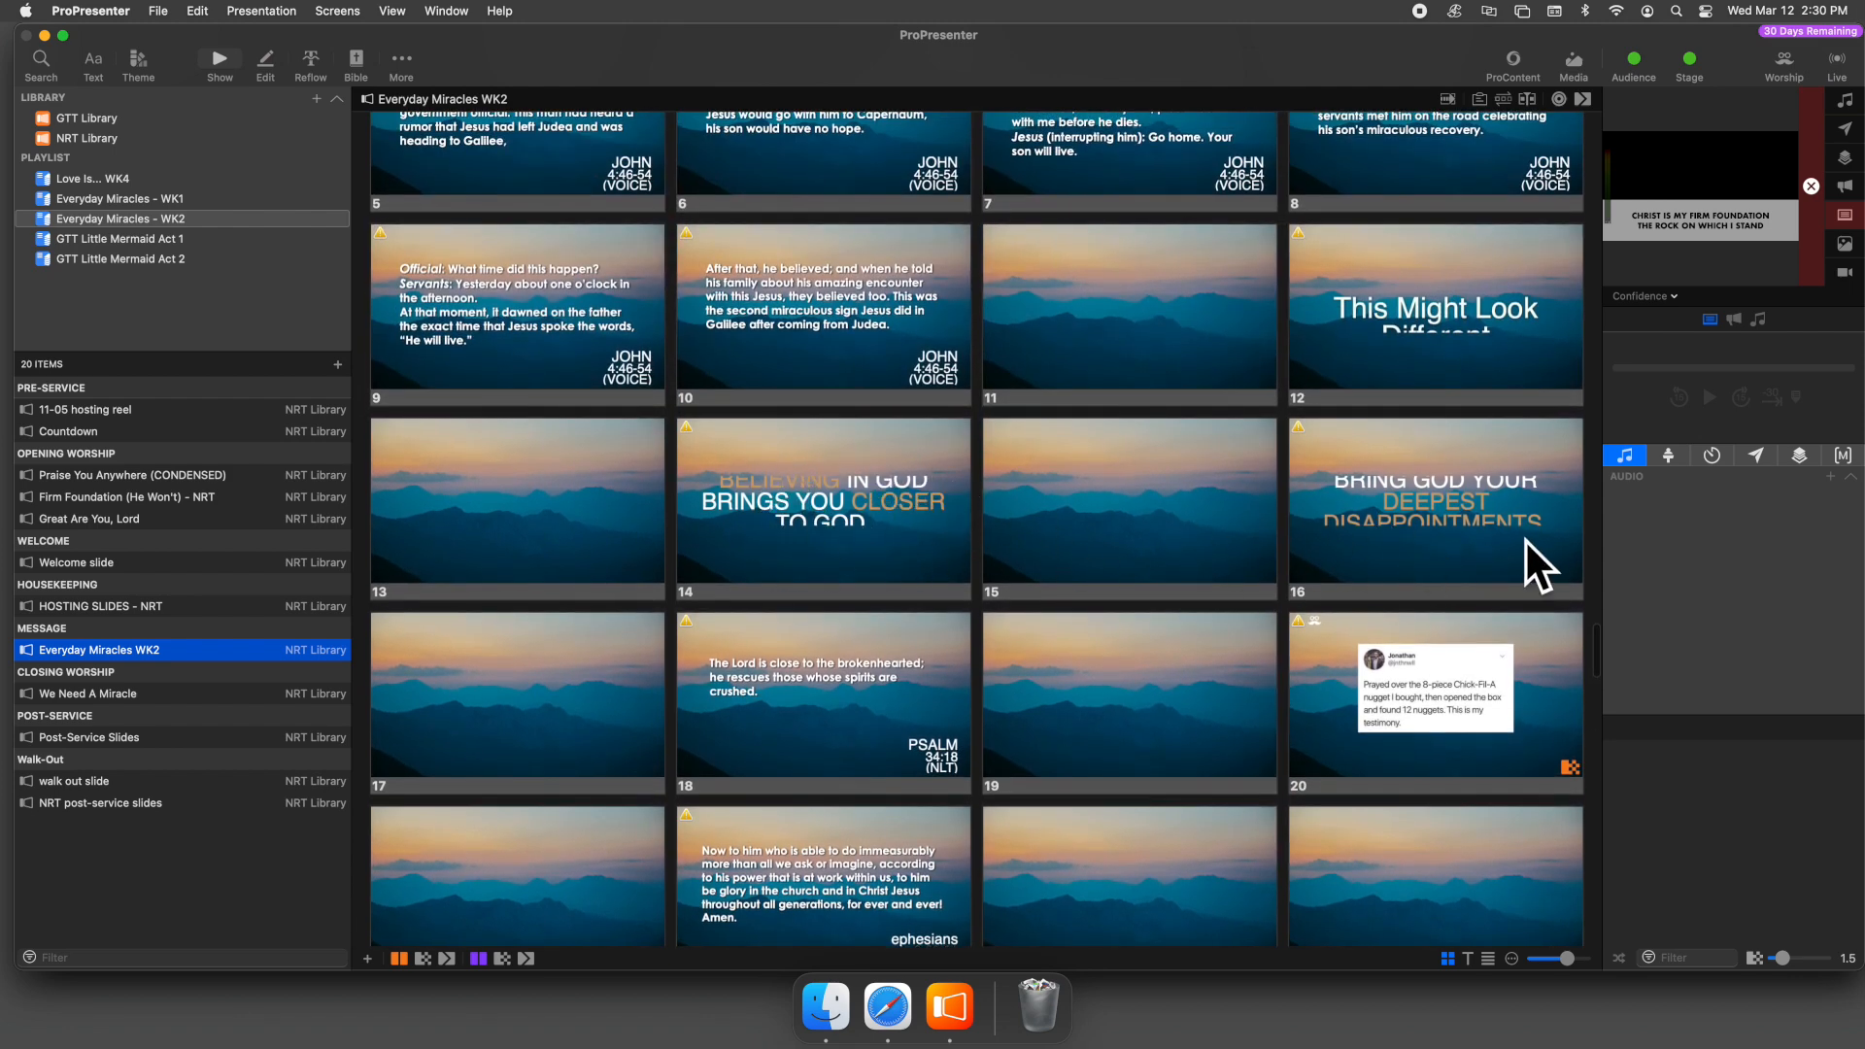
{"action": "scroll", "coordinate": [1118, 506], "scroll_direction": "up", "scroll_amount": 2}
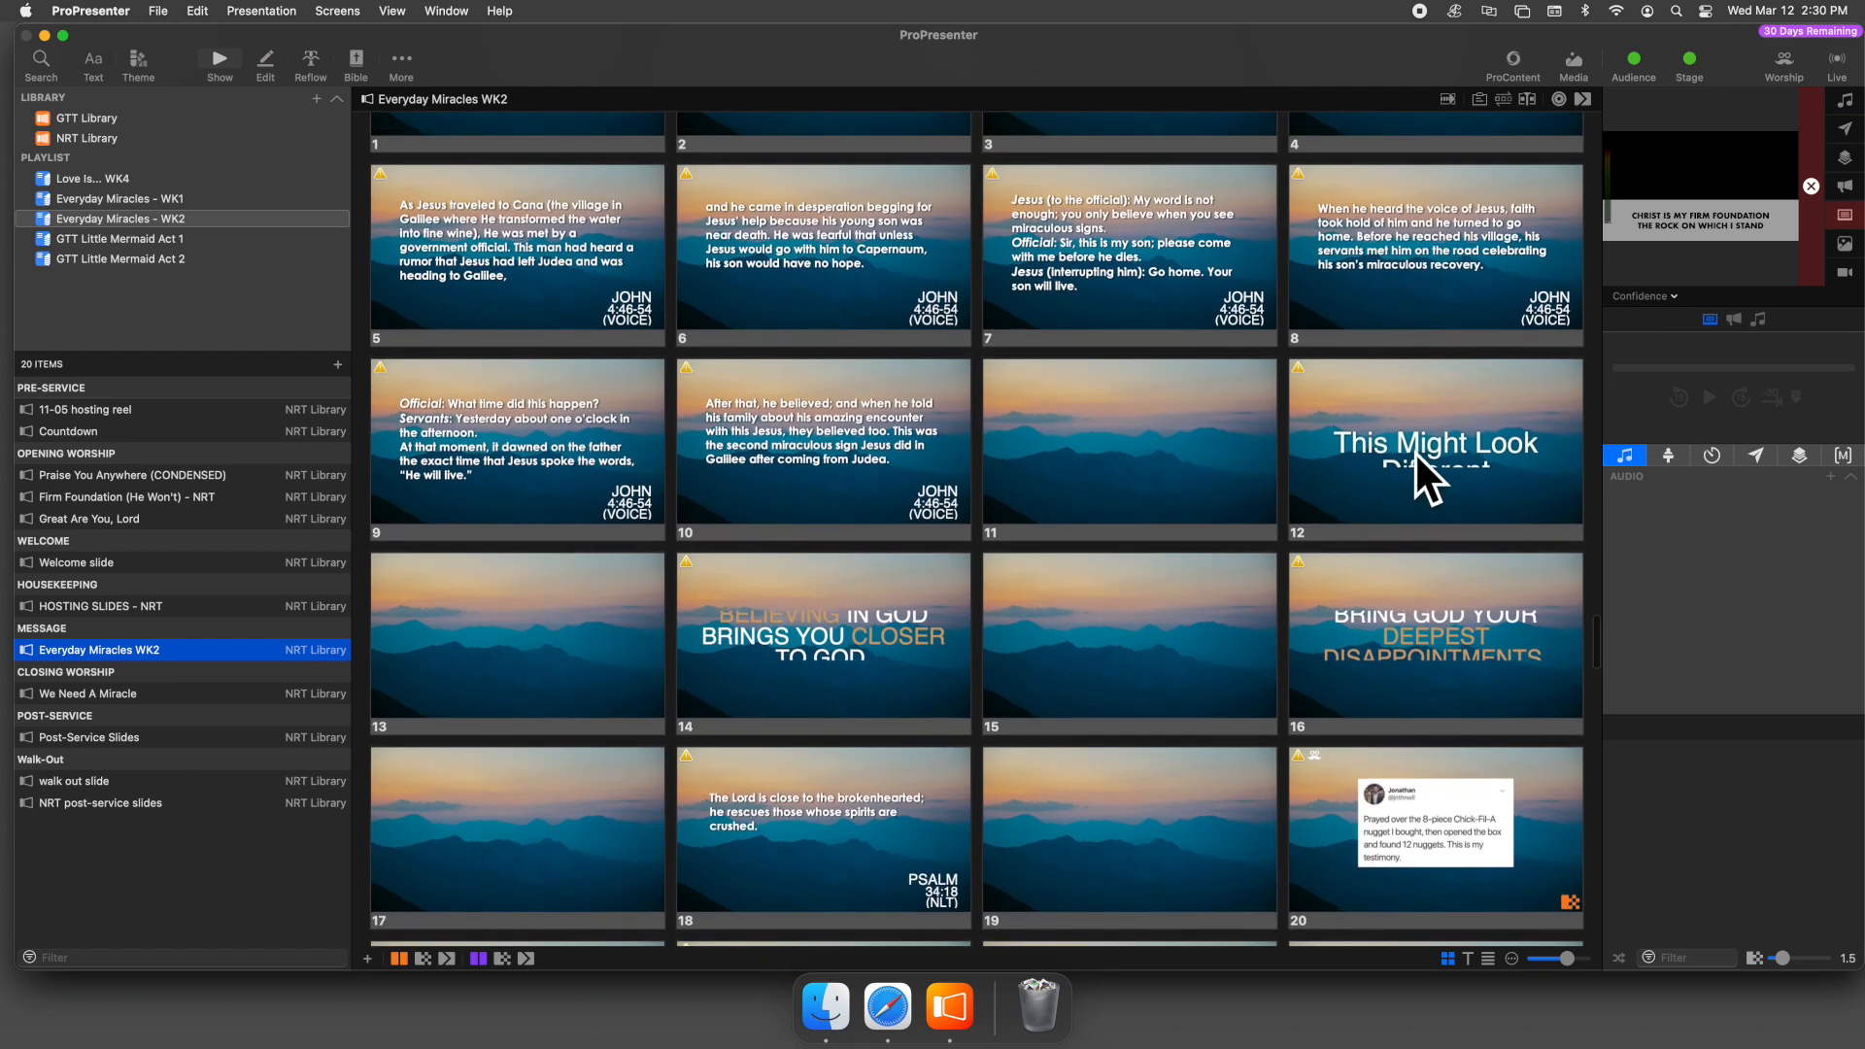
- Review the Everyday Miracles WK2 slides for layout problems, show its blank first slide, and open that slide for editing
{"action": "scroll", "coordinate": [1166, 456], "scroll_direction": "up", "scroll_amount": 3}
{"action": "scroll", "coordinate": [1125, 477], "scroll_direction": "up", "scroll_amount": 2}
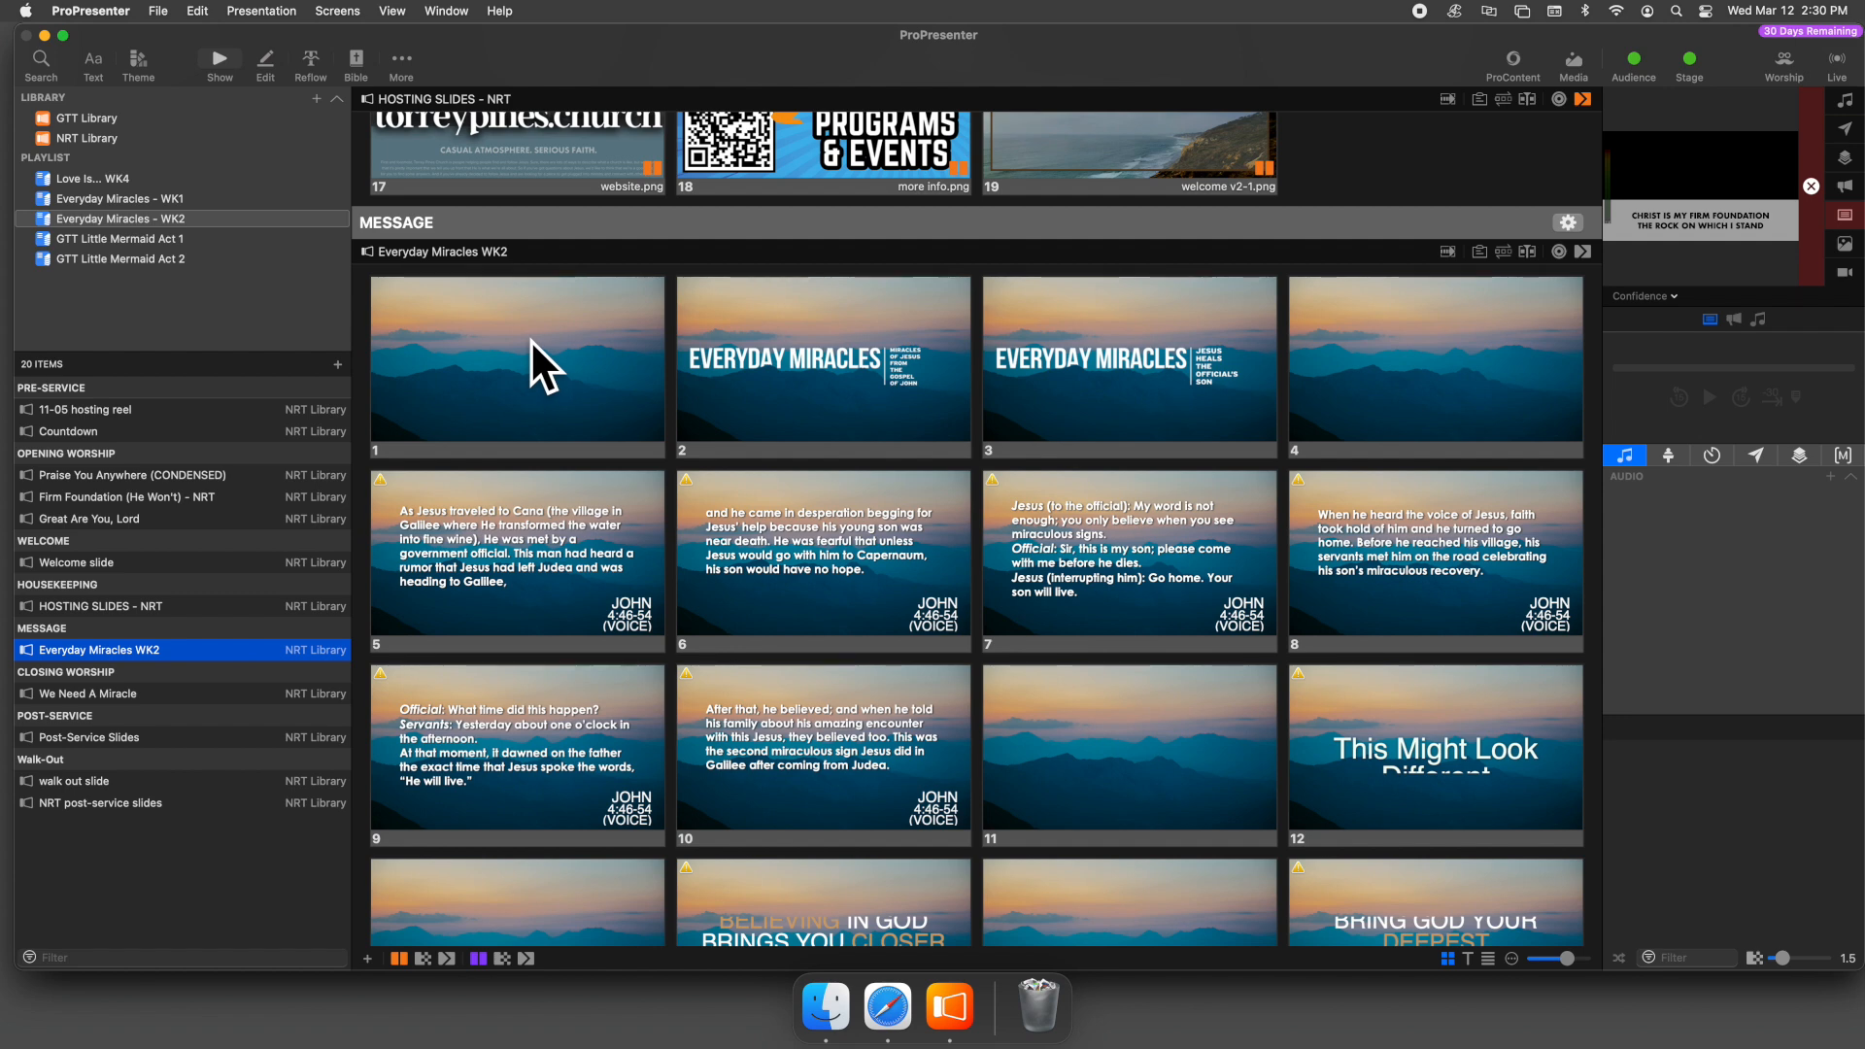
{"action": "scroll", "coordinate": [530, 339], "scroll_direction": "down", "scroll_amount": 4}
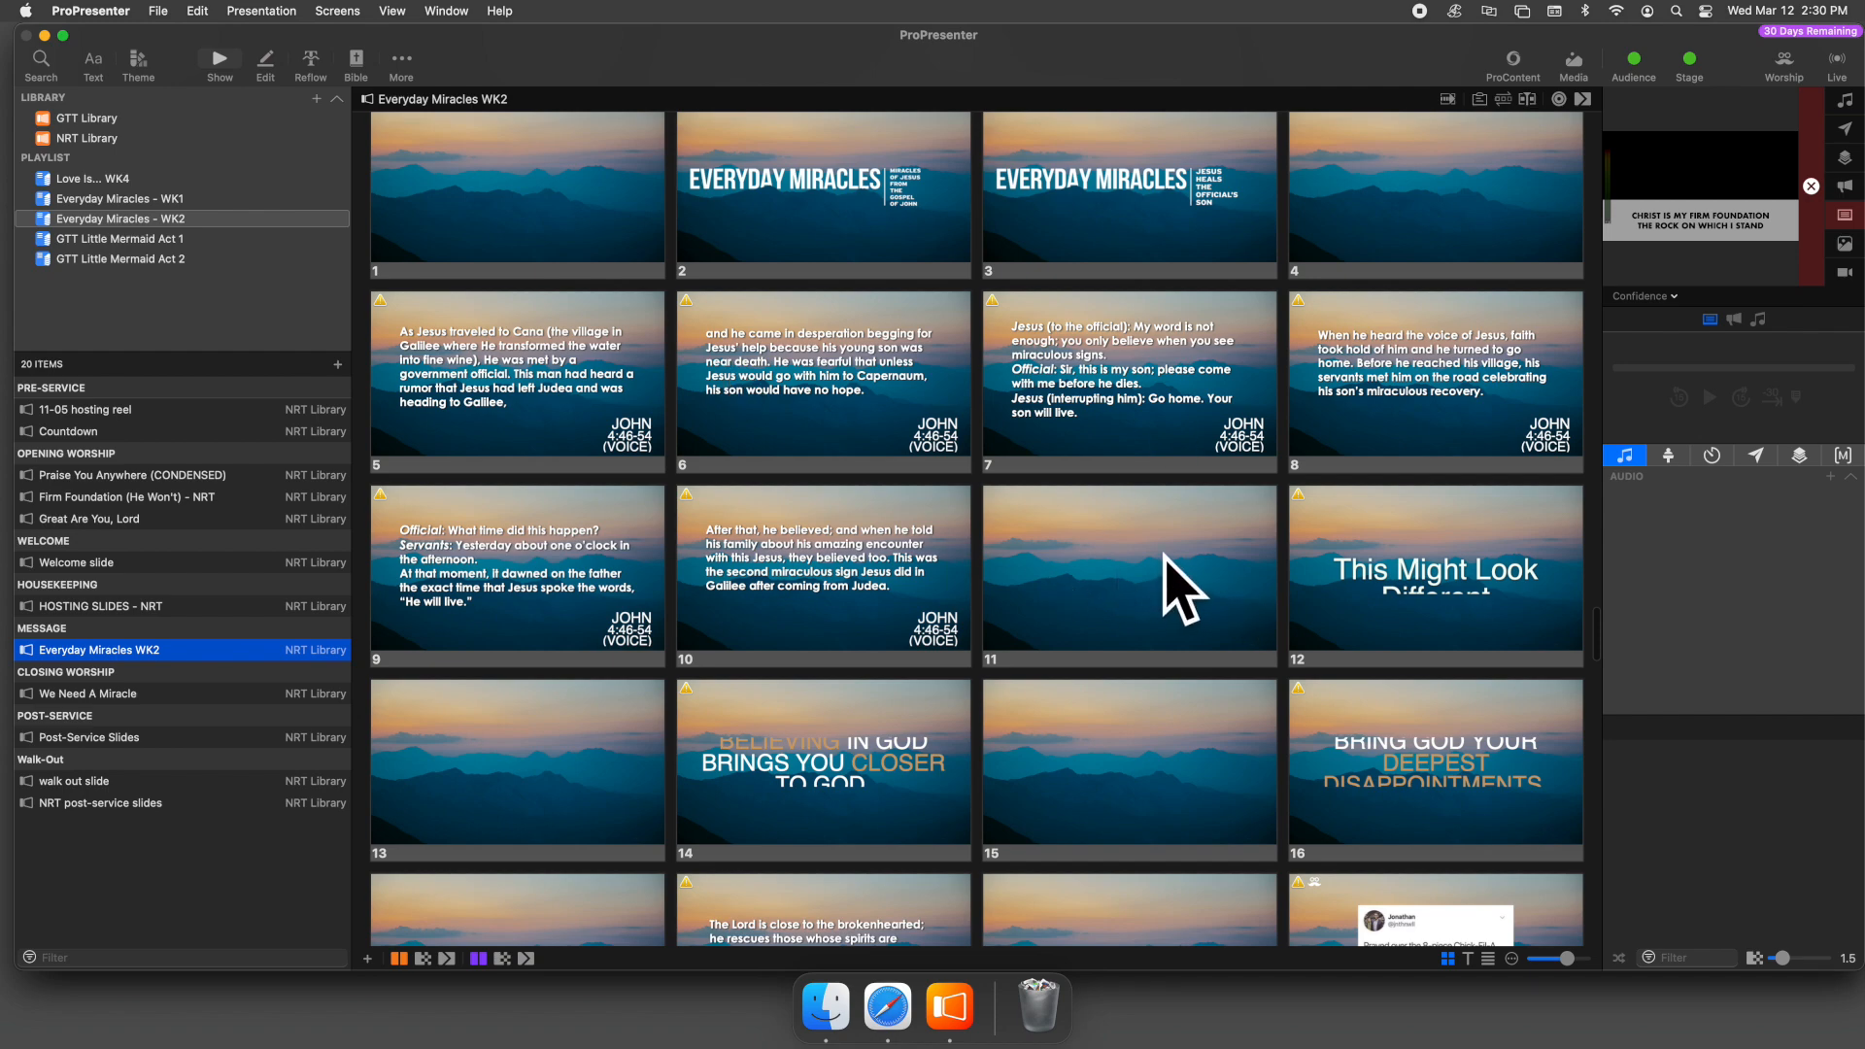
{"action": "scroll", "coordinate": [1165, 556], "scroll_direction": "down", "scroll_amount": 7}
{"action": "scroll", "coordinate": [1174, 393], "scroll_direction": "up", "scroll_amount": 8}
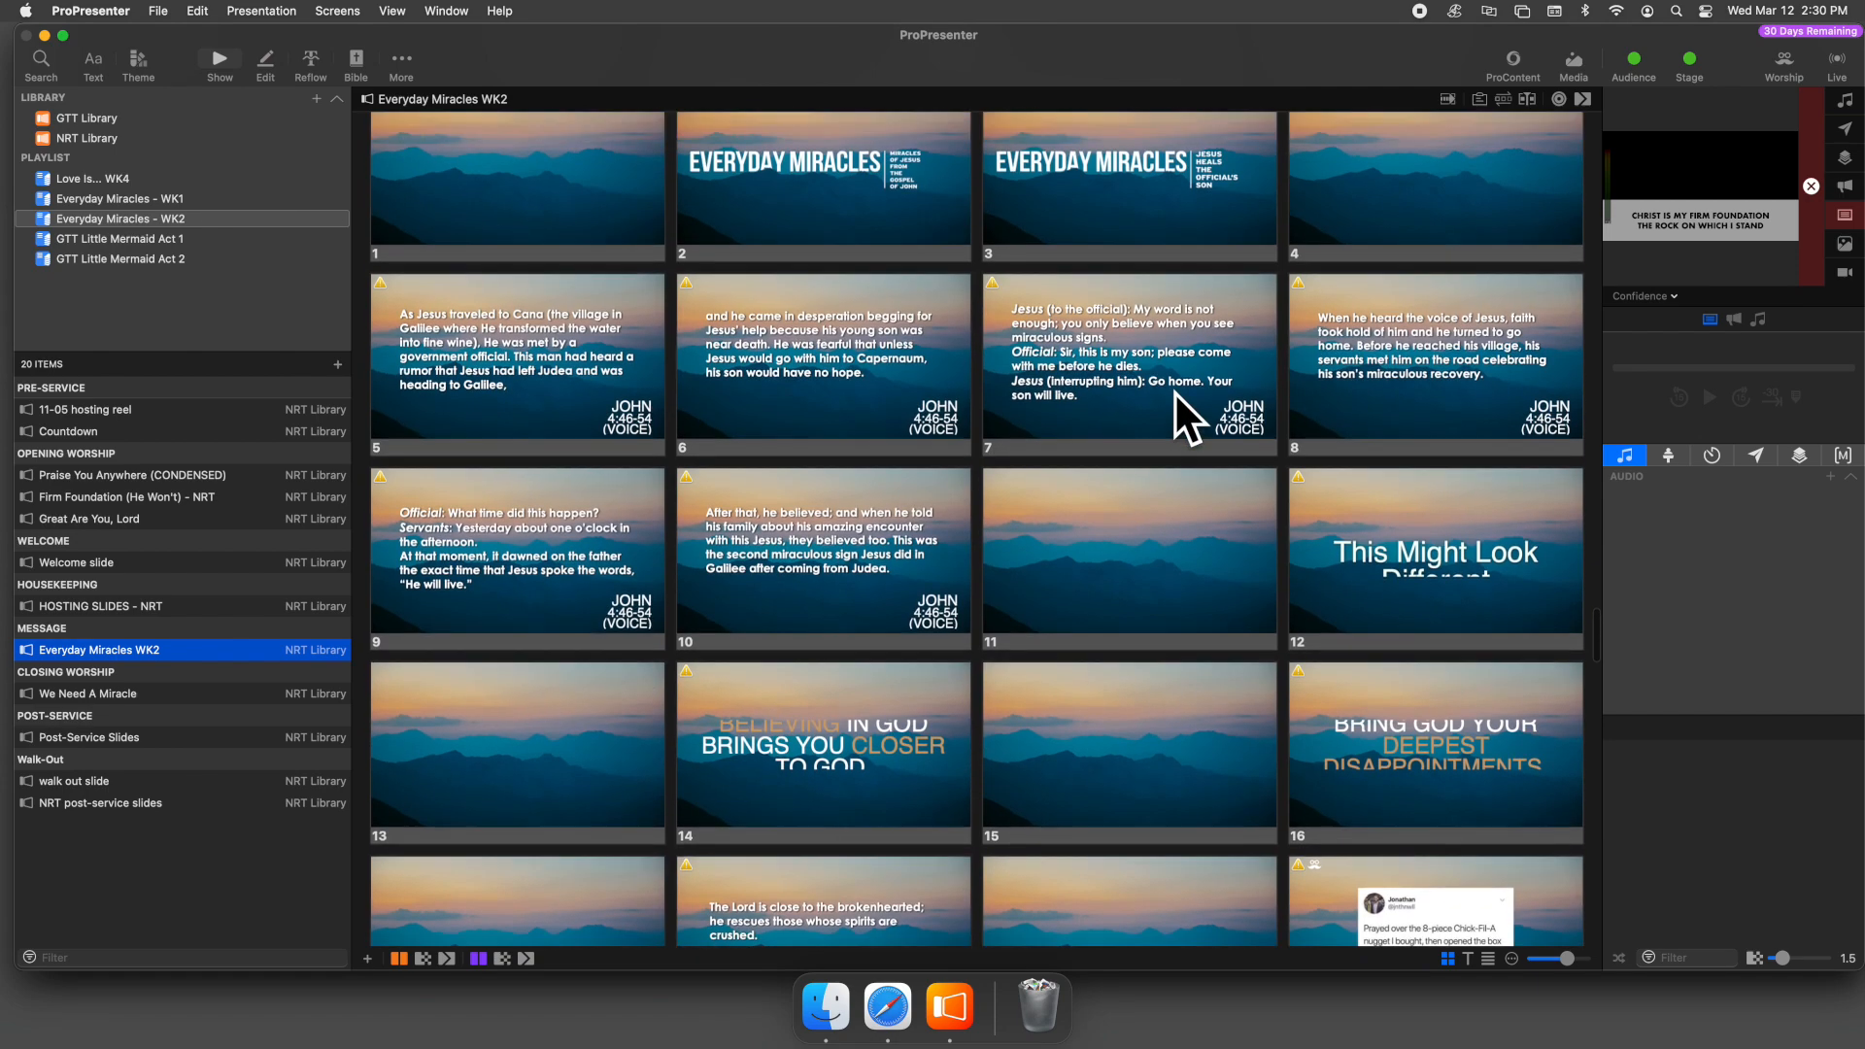
{"action": "scroll", "coordinate": [1174, 391], "scroll_direction": "down", "scroll_amount": 1}
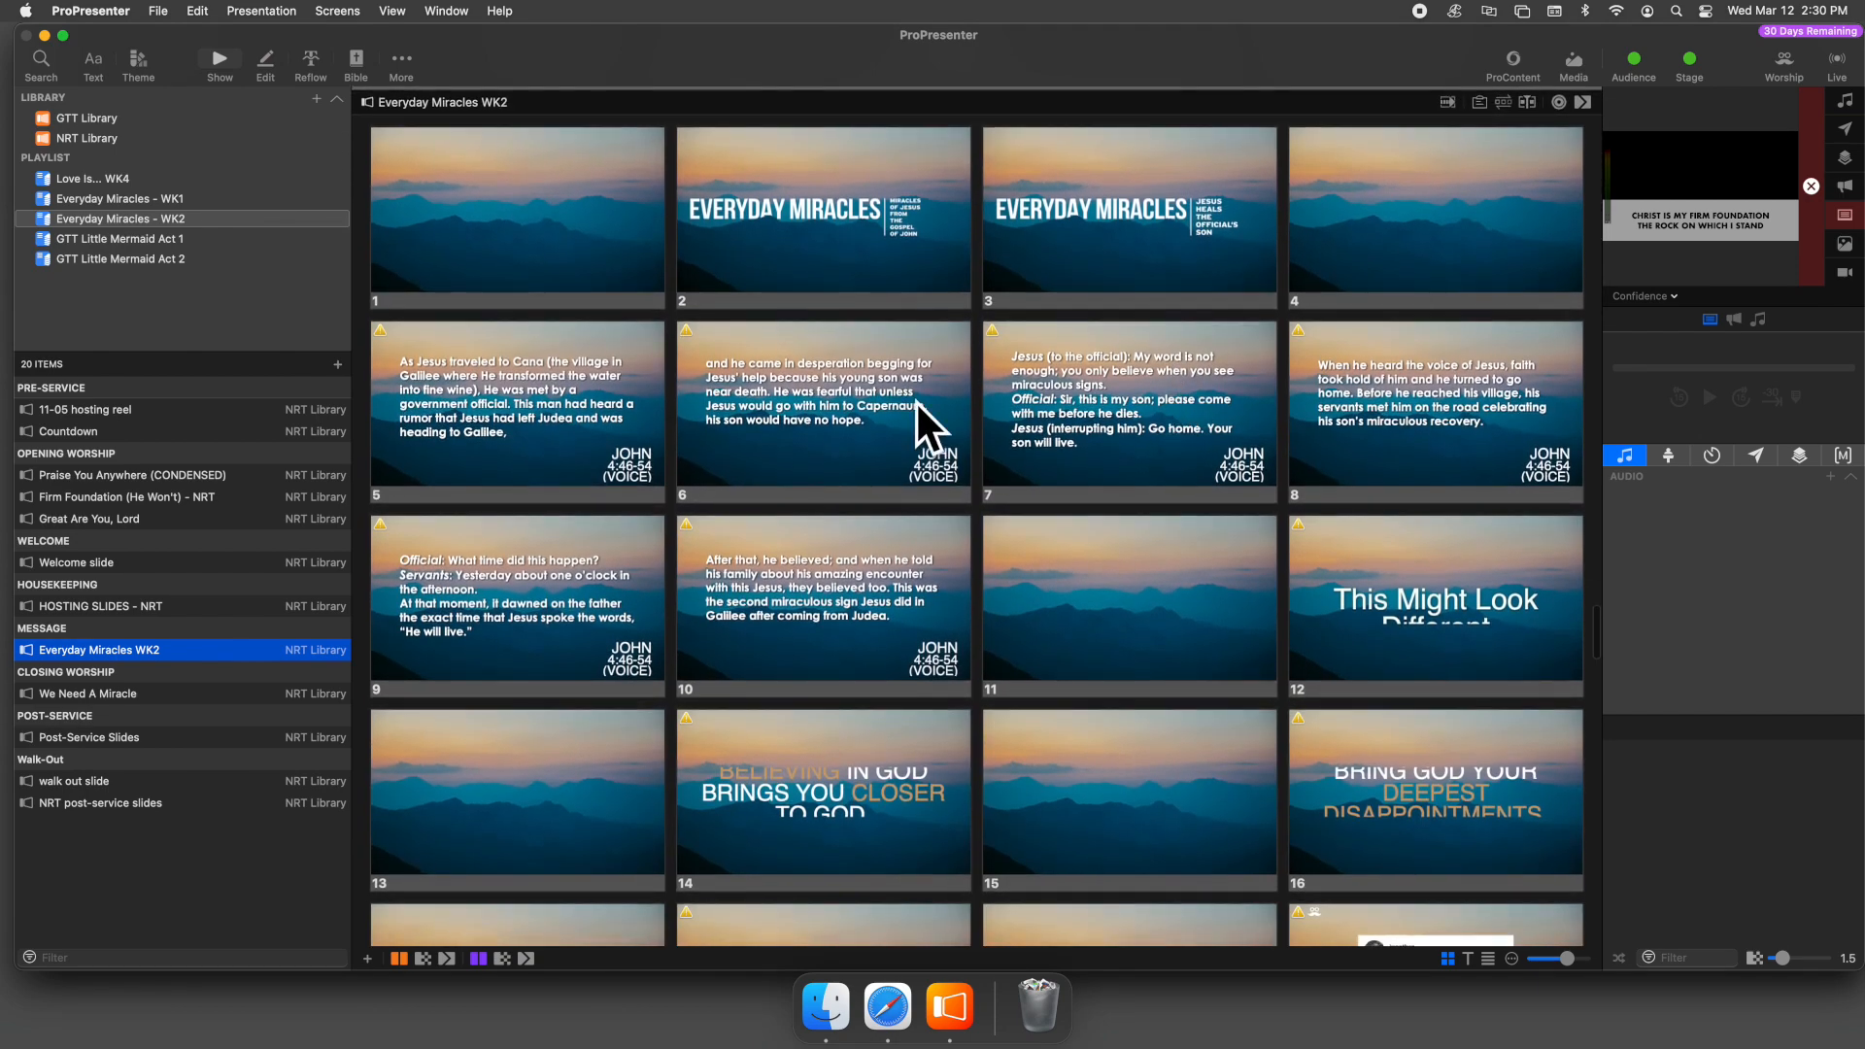
{"action": "left_click", "coordinate": [553, 226]}
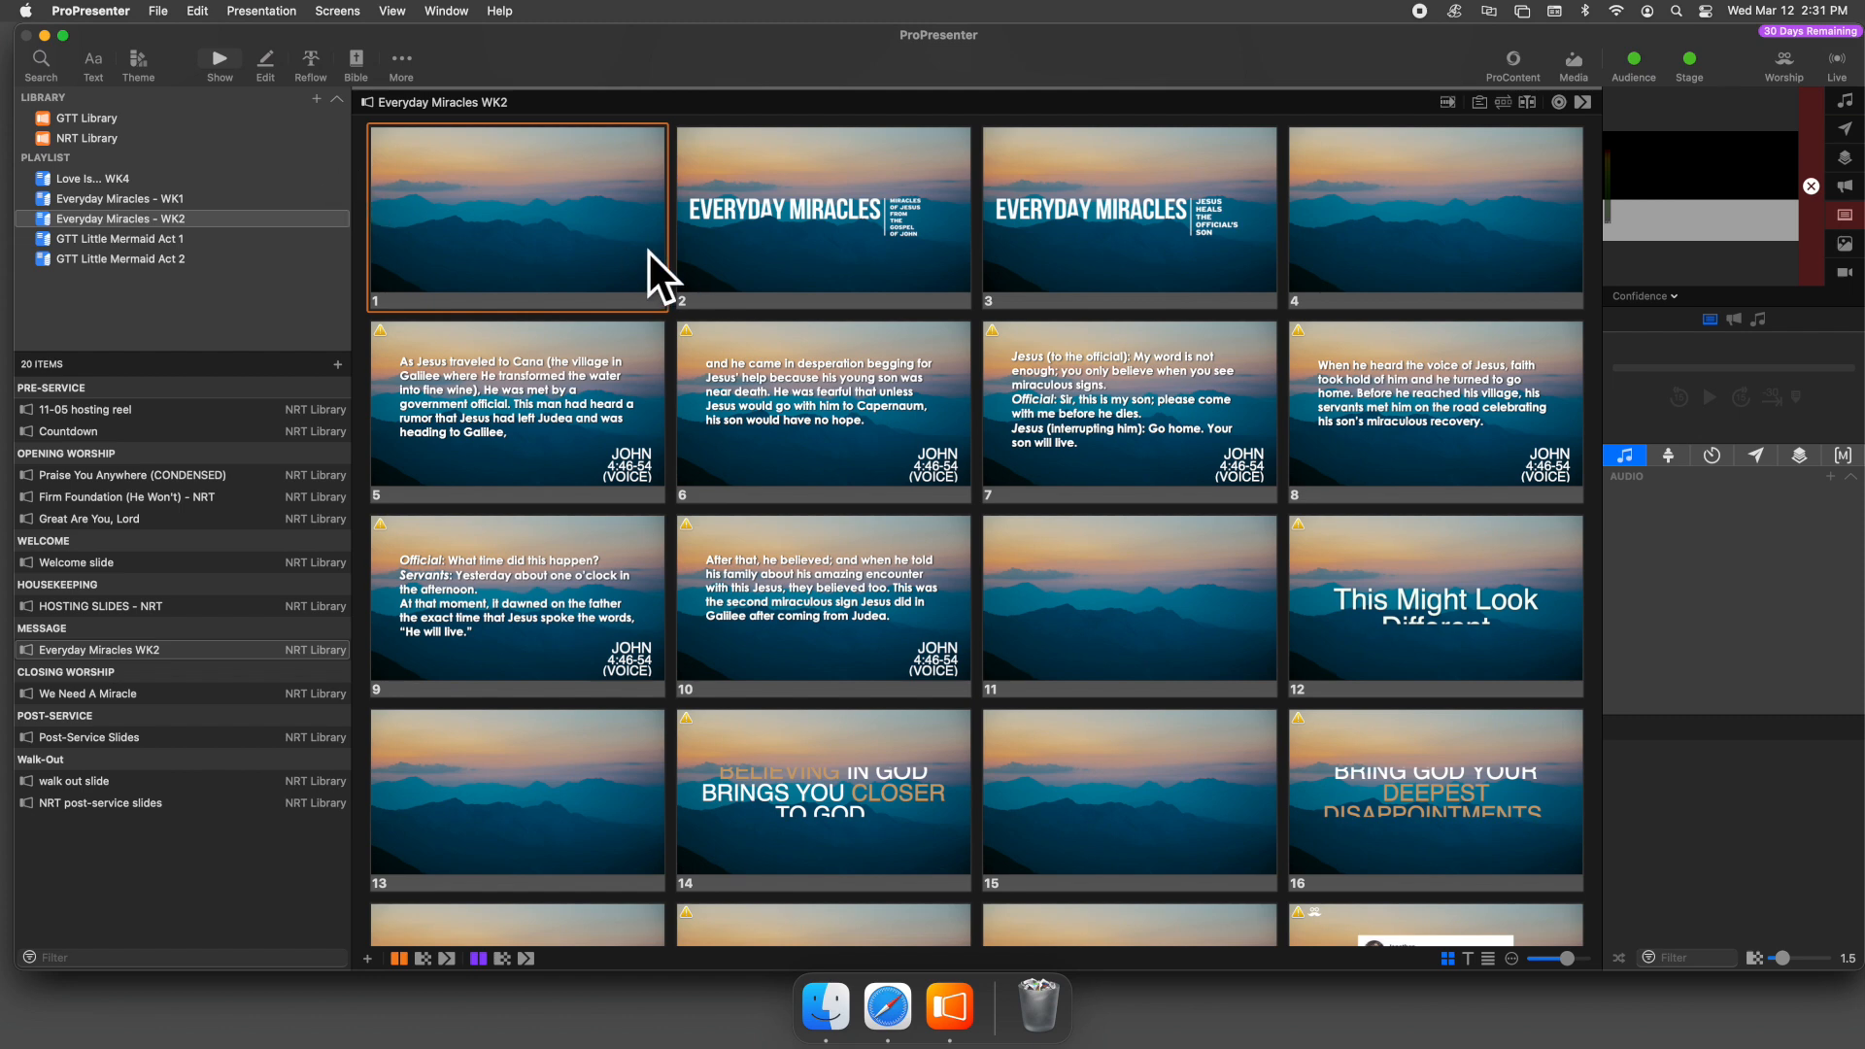
{"action": "right_click", "coordinate": [595, 215]}
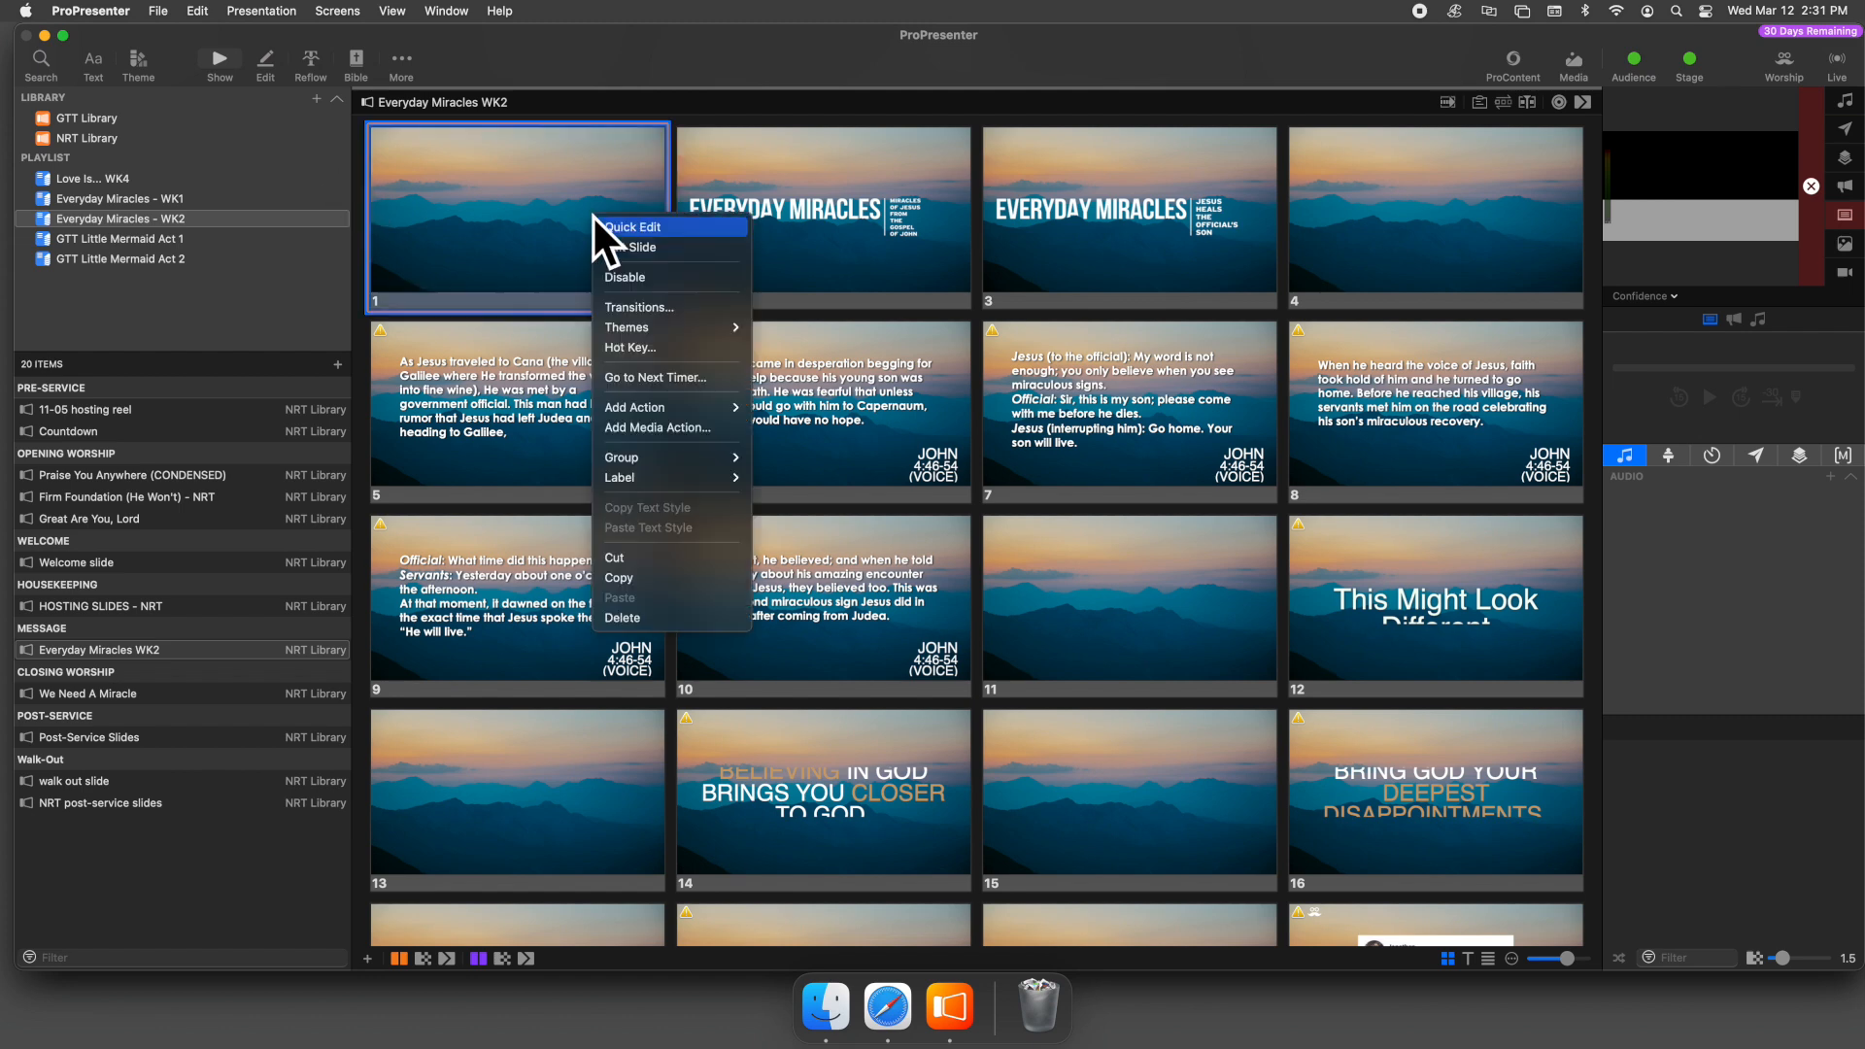
{"action": "left_click", "coordinate": [667, 248]}
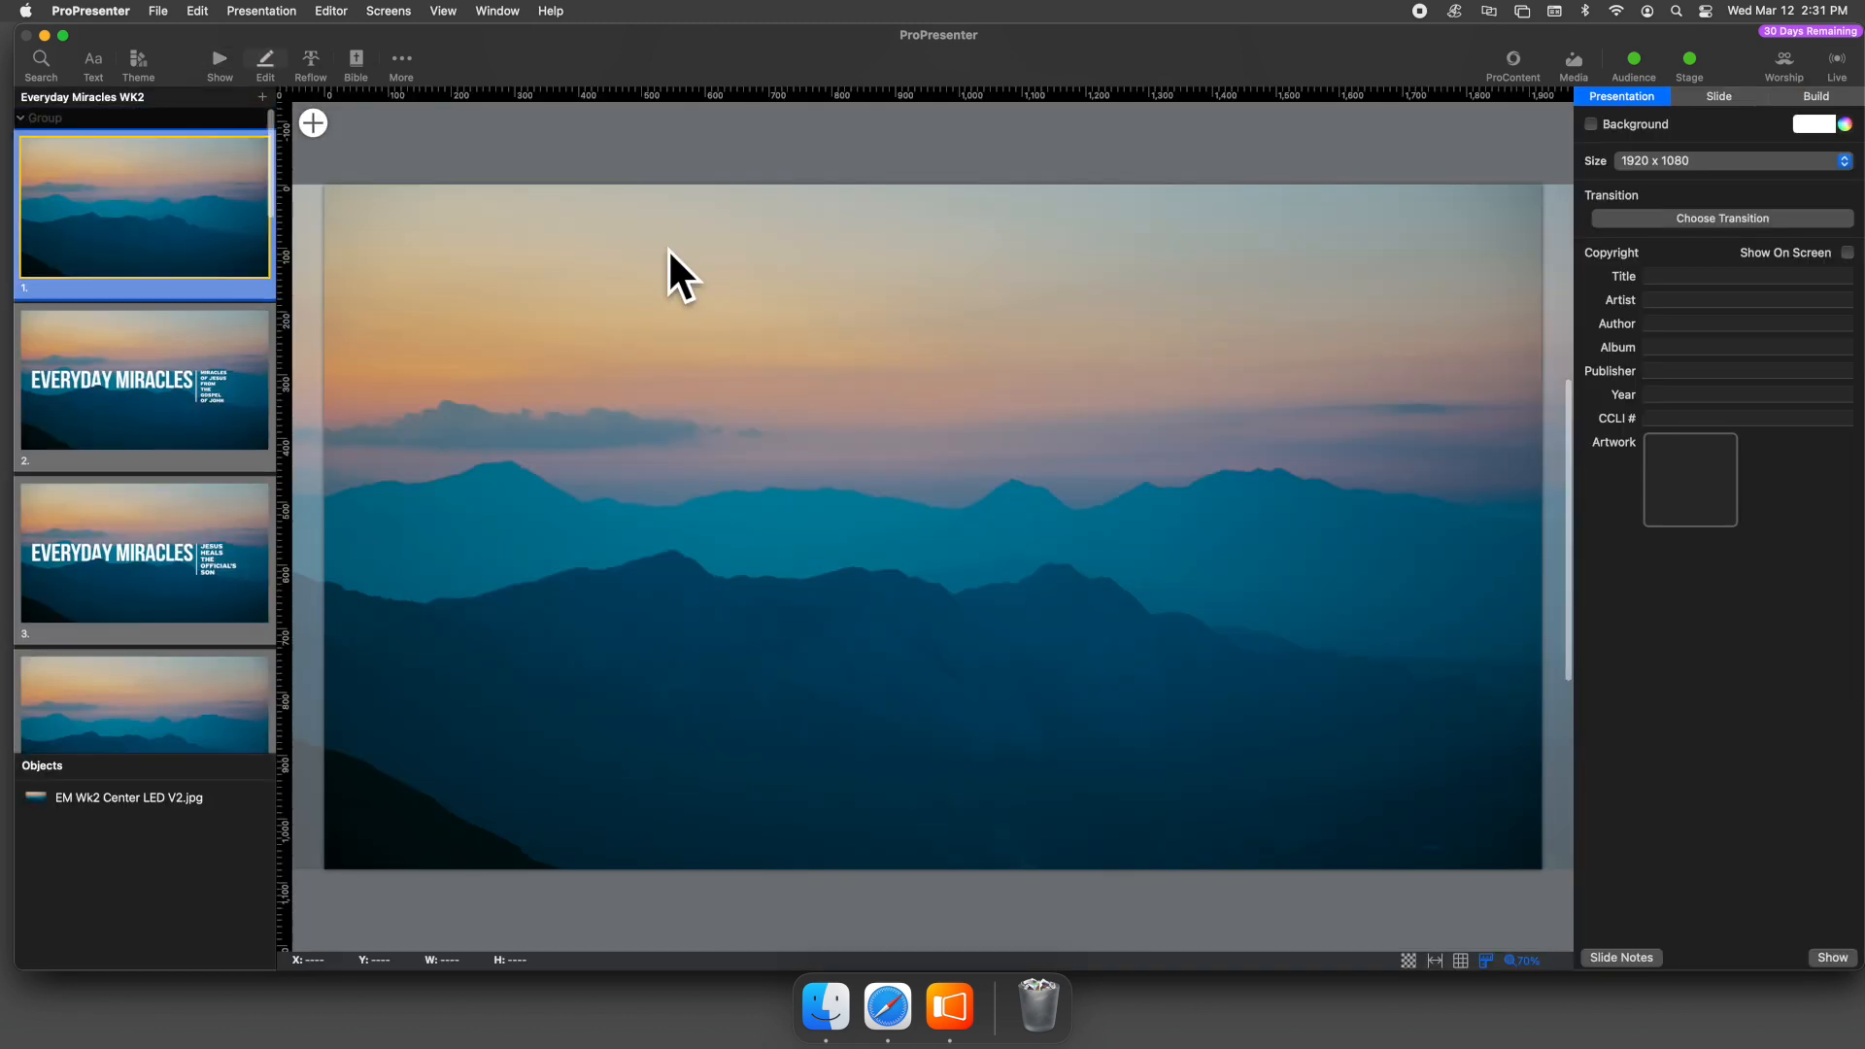
- Check the scripture slides in the editor, including slides 8 and 9, for cut-off text
{"action": "scroll", "coordinate": [117, 550], "scroll_direction": "down", "scroll_amount": 10}
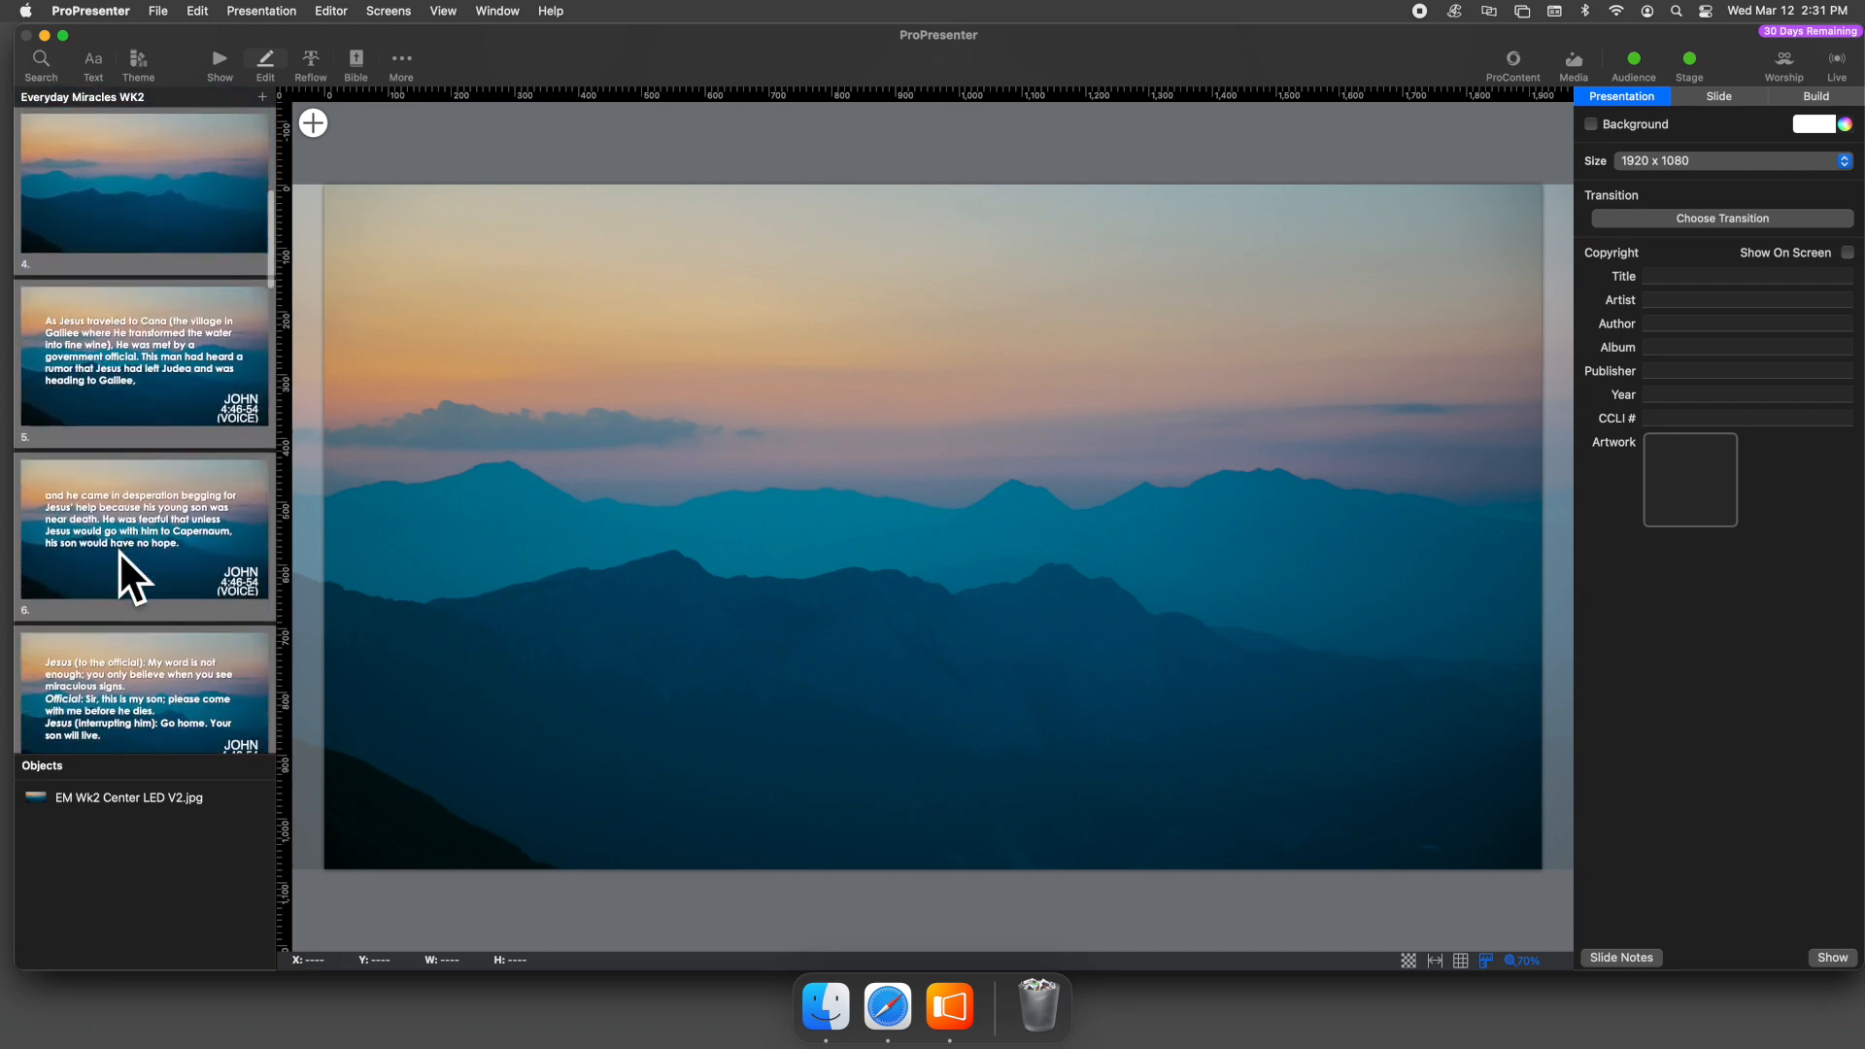
{"action": "scroll", "coordinate": [119, 550], "scroll_direction": "down", "scroll_amount": 5}
{"action": "scroll", "coordinate": [118, 549], "scroll_direction": "down", "scroll_amount": 4}
{"action": "left_click", "coordinate": [127, 436]}
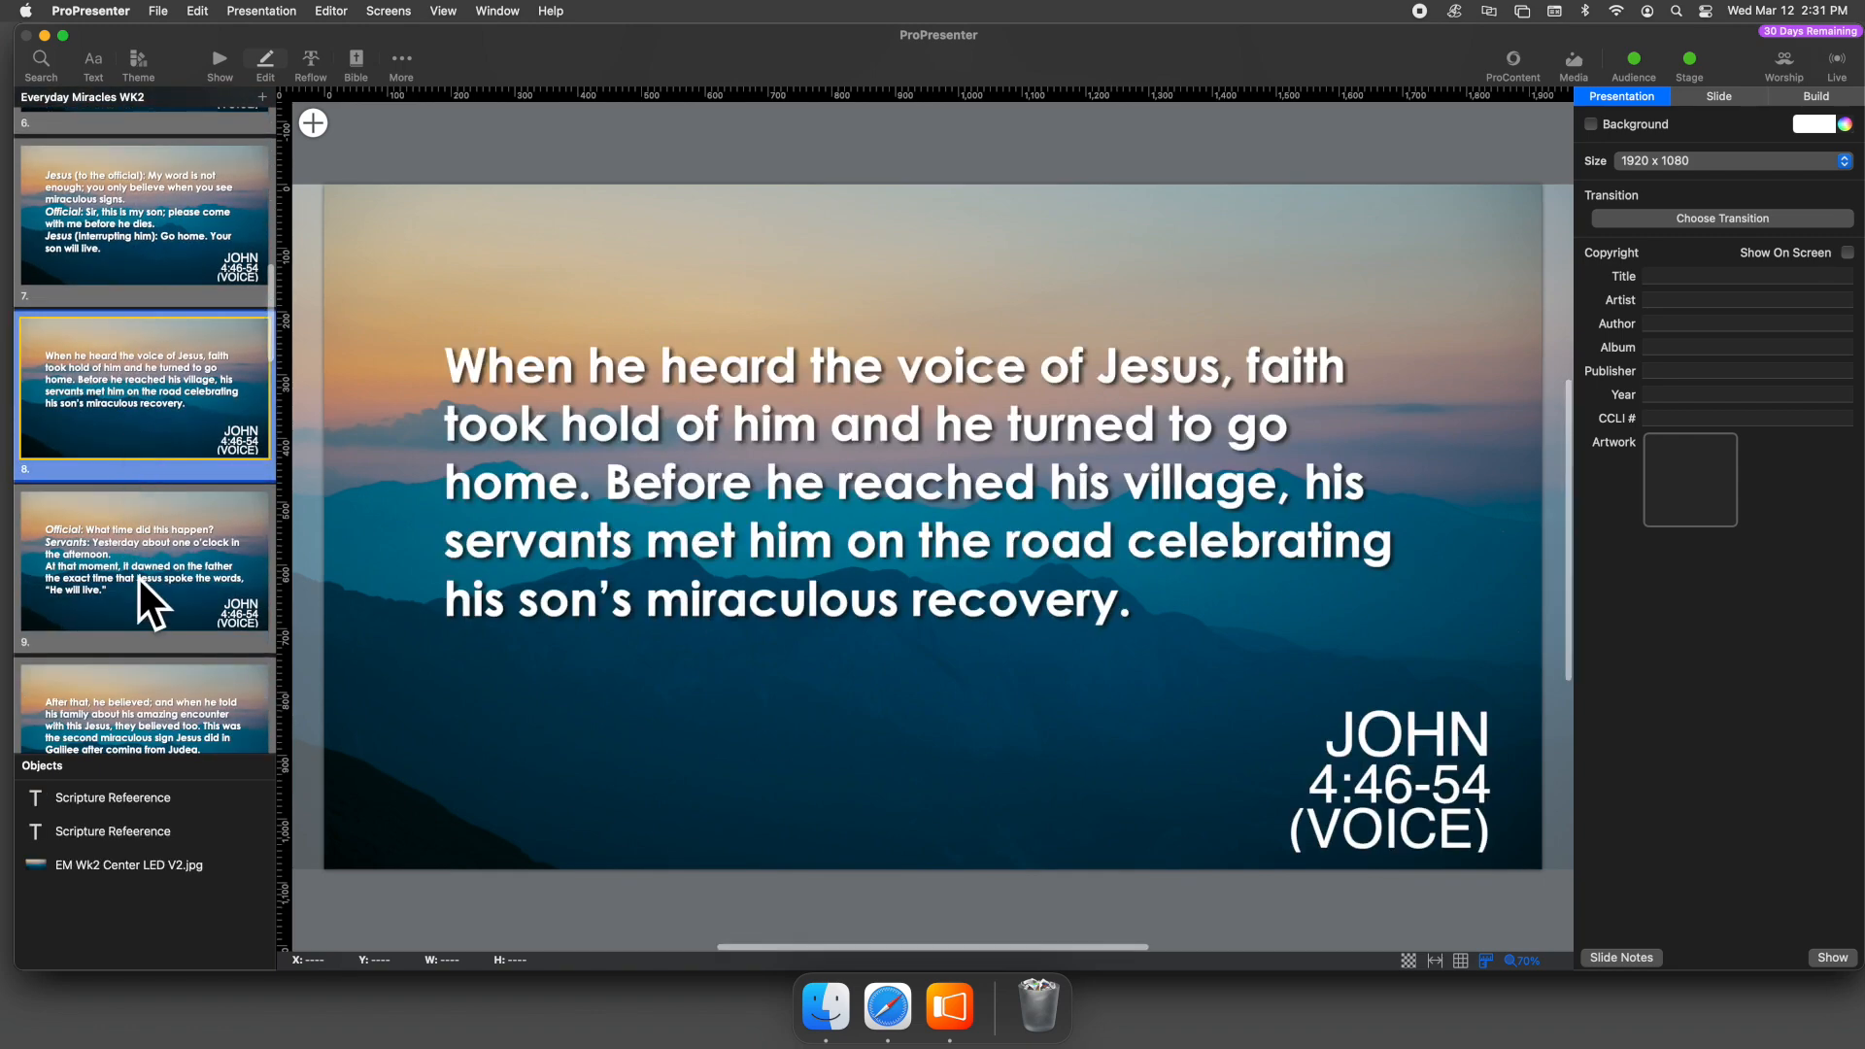
{"action": "left_click", "coordinate": [144, 574]}
{"action": "scroll", "coordinate": [154, 579], "scroll_direction": "down", "scroll_amount": 6}
{"action": "scroll", "coordinate": [155, 578], "scroll_direction": "down", "scroll_amount": 8}
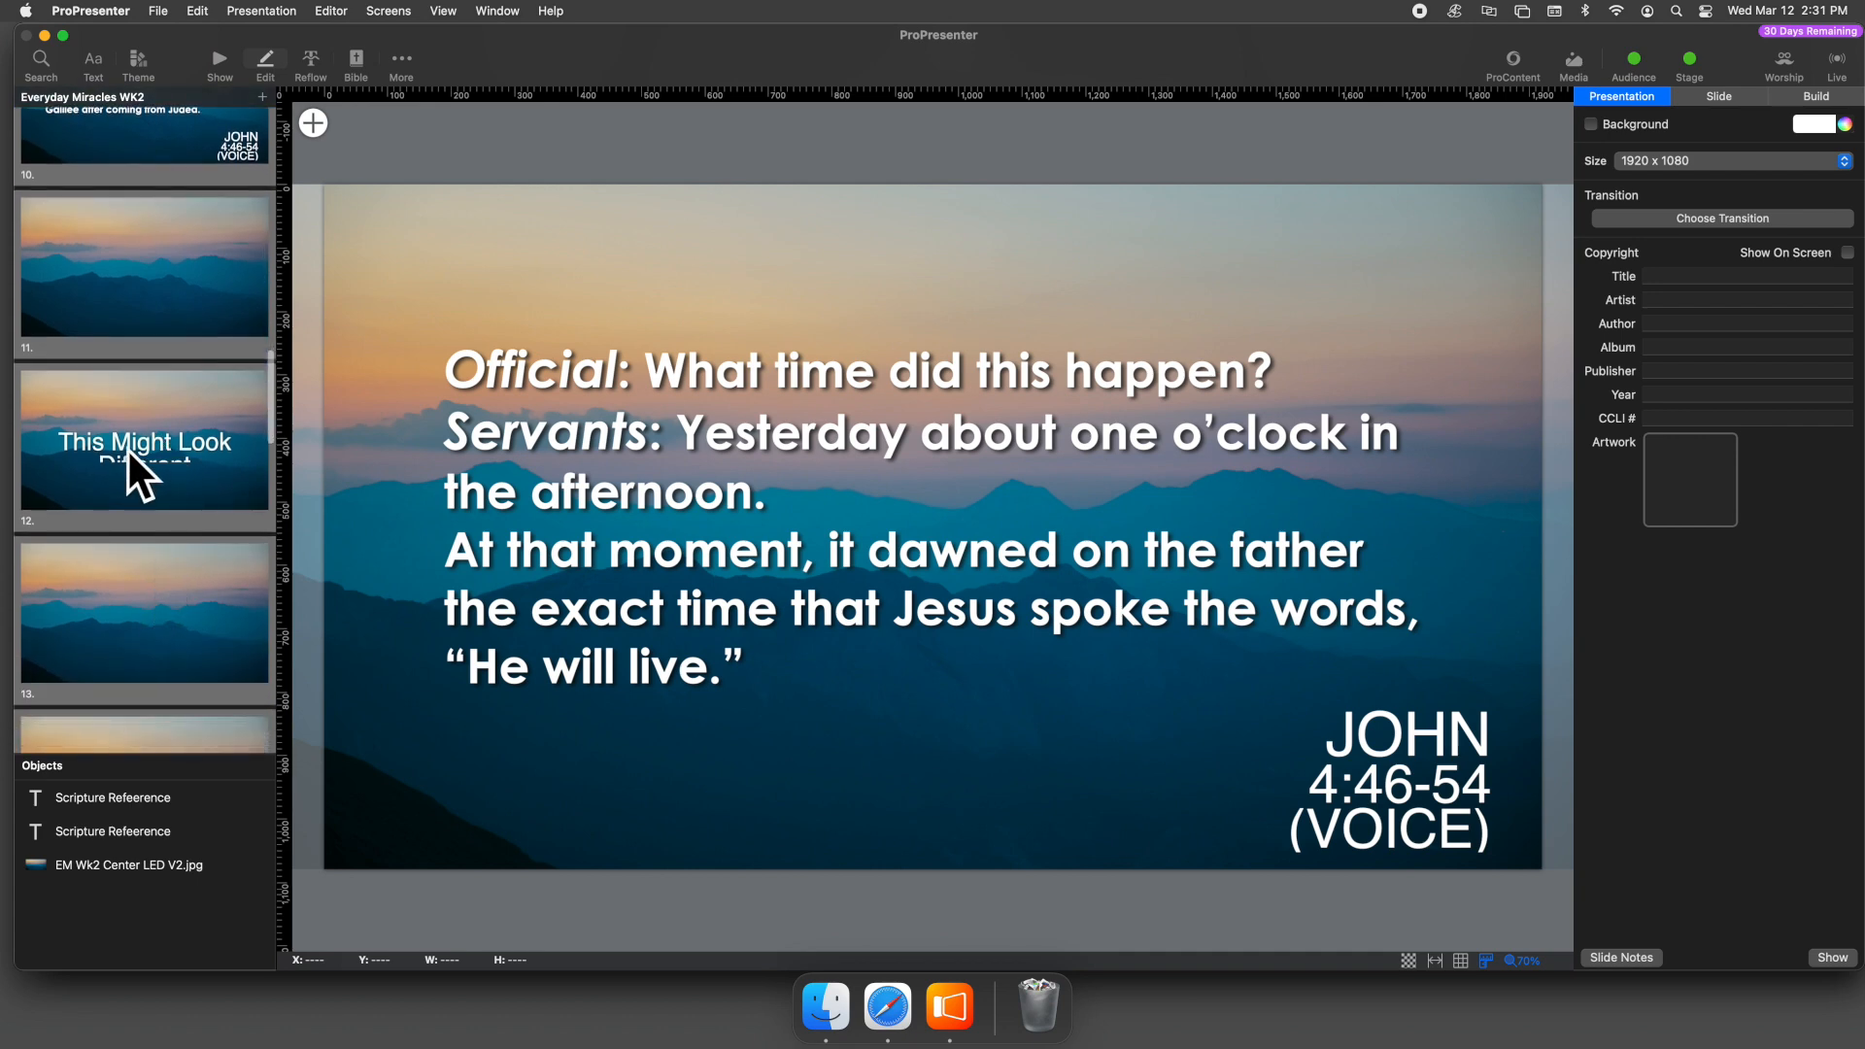
- On slide 12, extend the "This Might Look Different" text box upward to about 442 high and centre it vertically
{"action": "left_click", "coordinate": [142, 444]}
{"action": "left_click", "coordinate": [900, 524]}
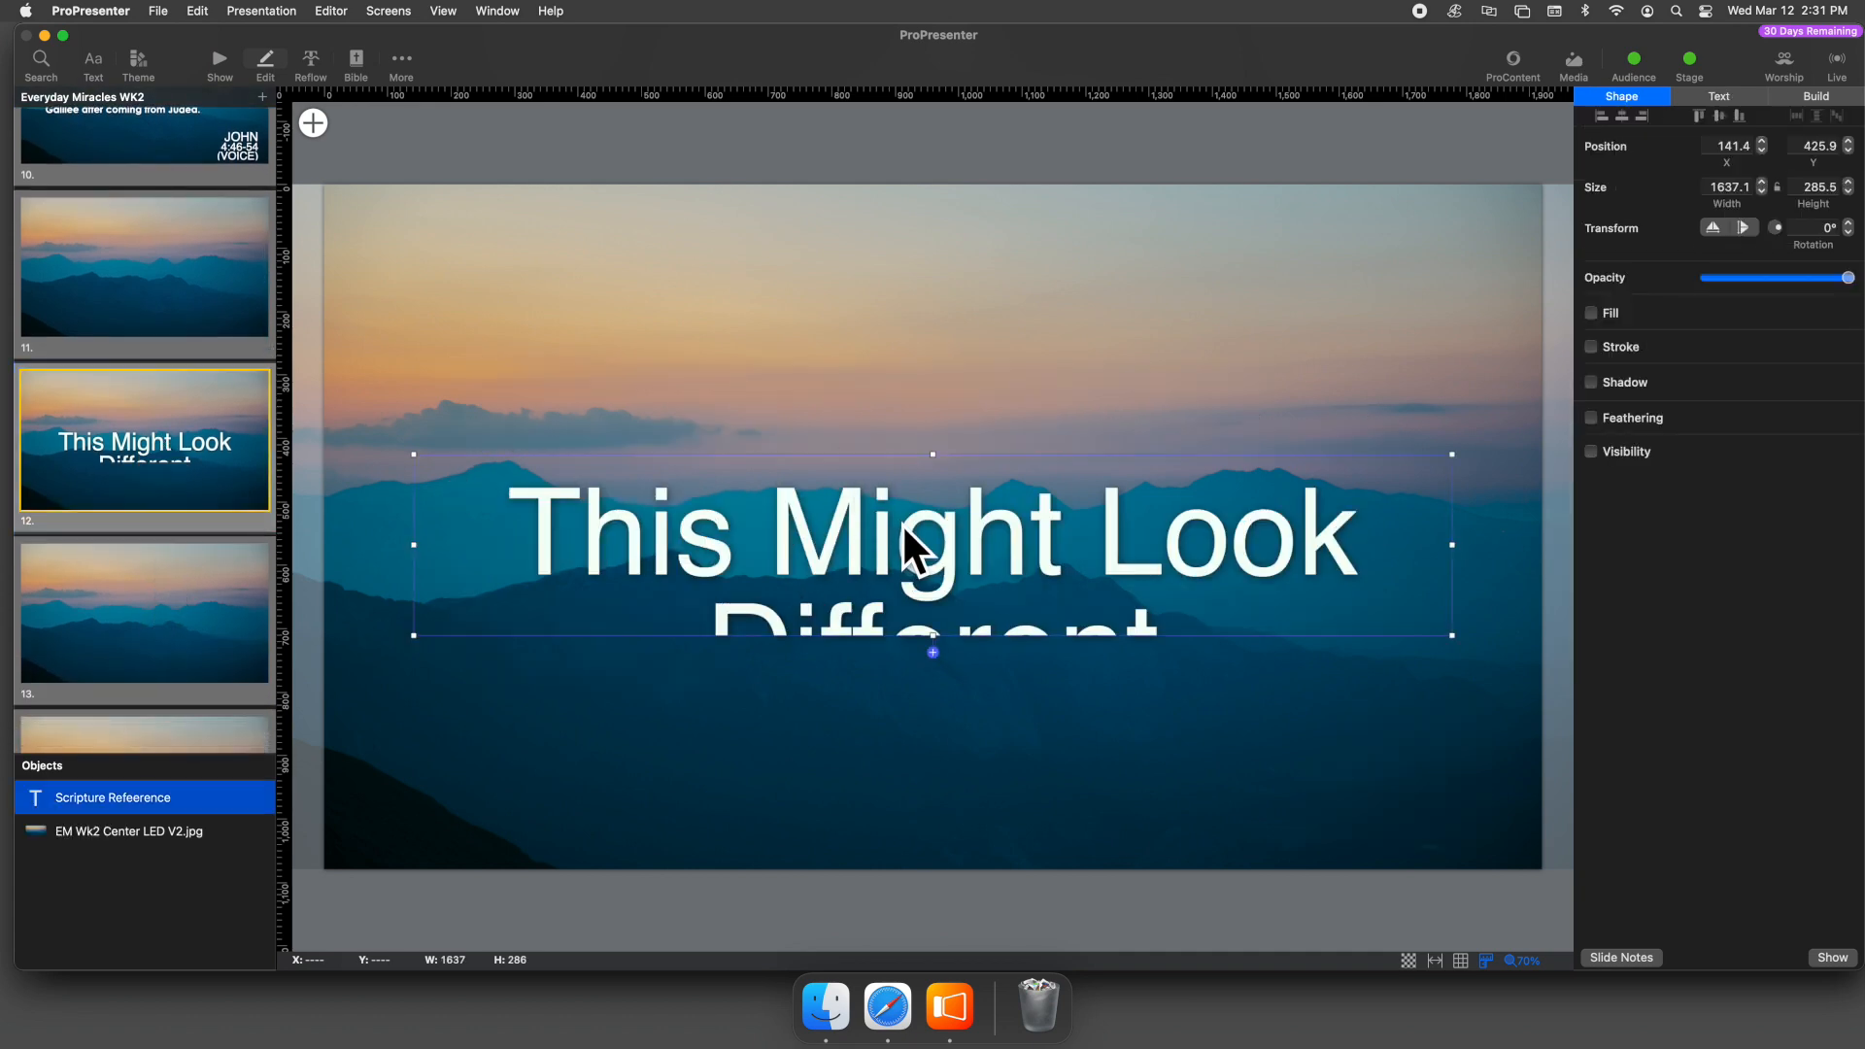
{"action": "left_click_drag", "start_coordinate": [933, 453], "coordinate": [933, 354]}
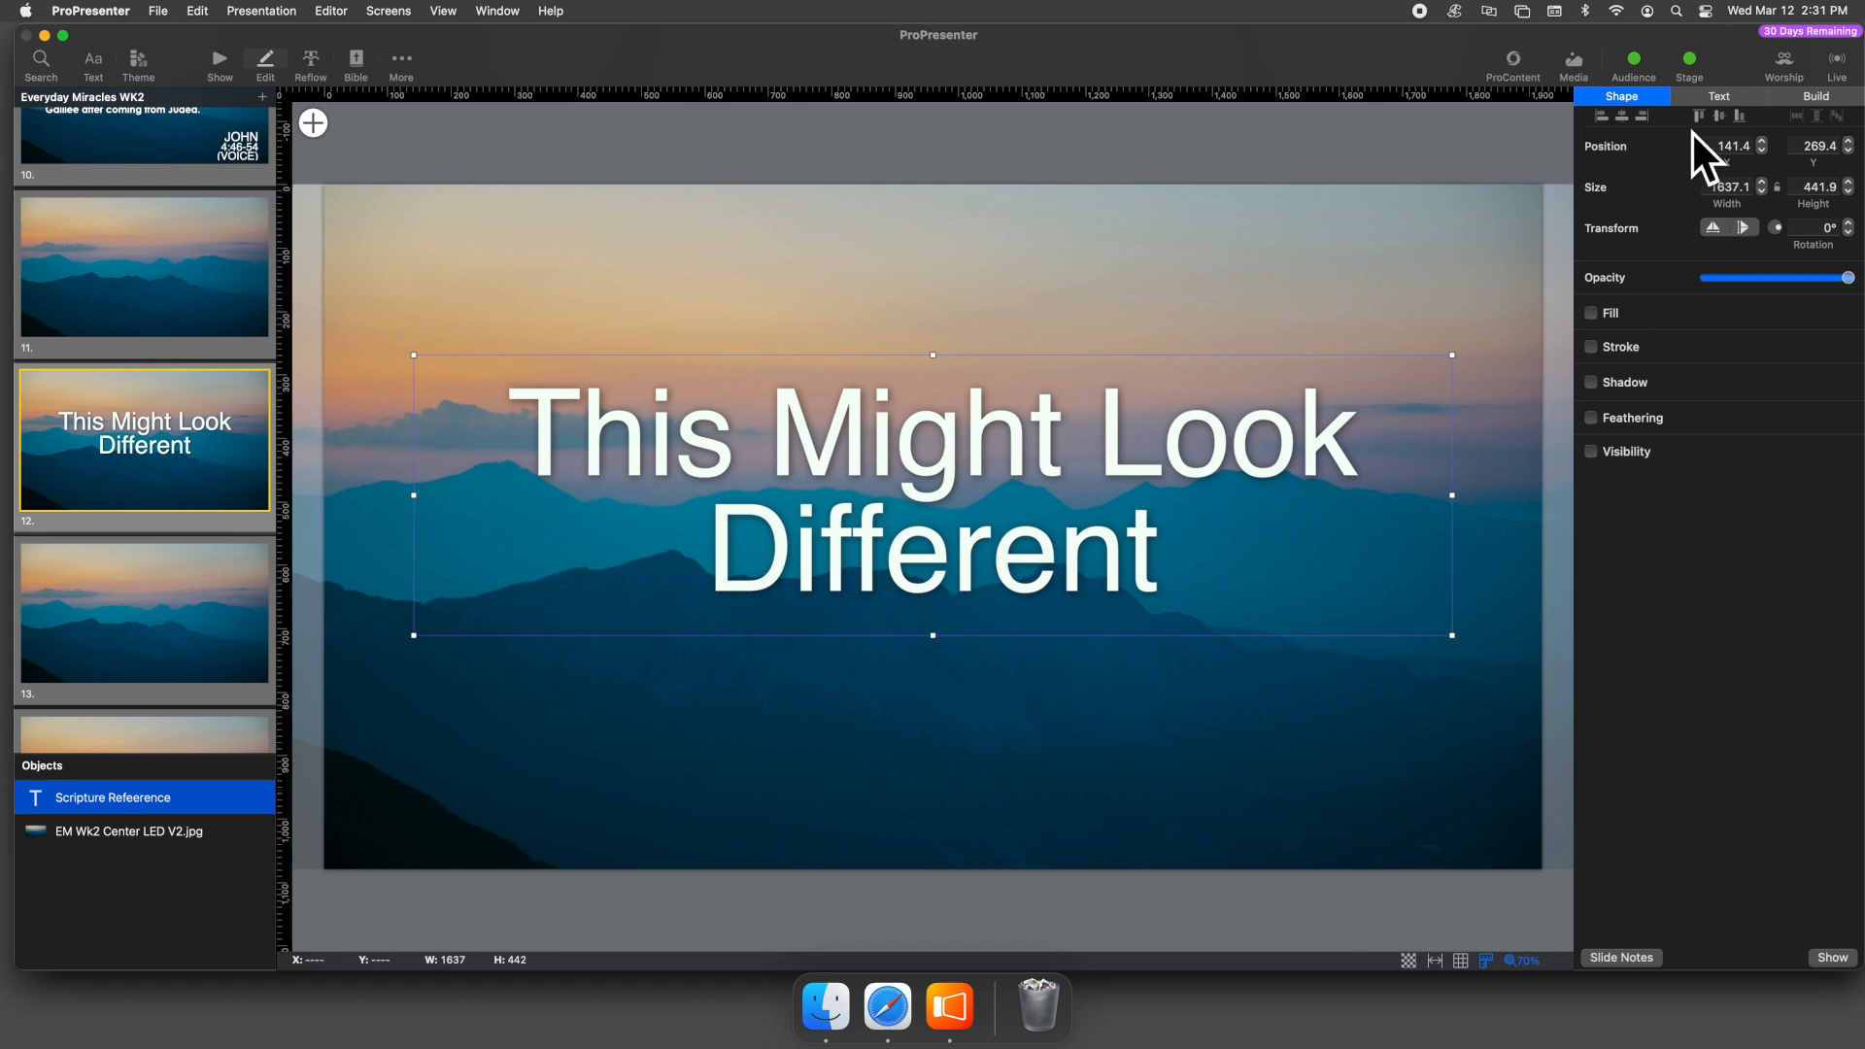
{"action": "left_click", "coordinate": [1719, 118]}
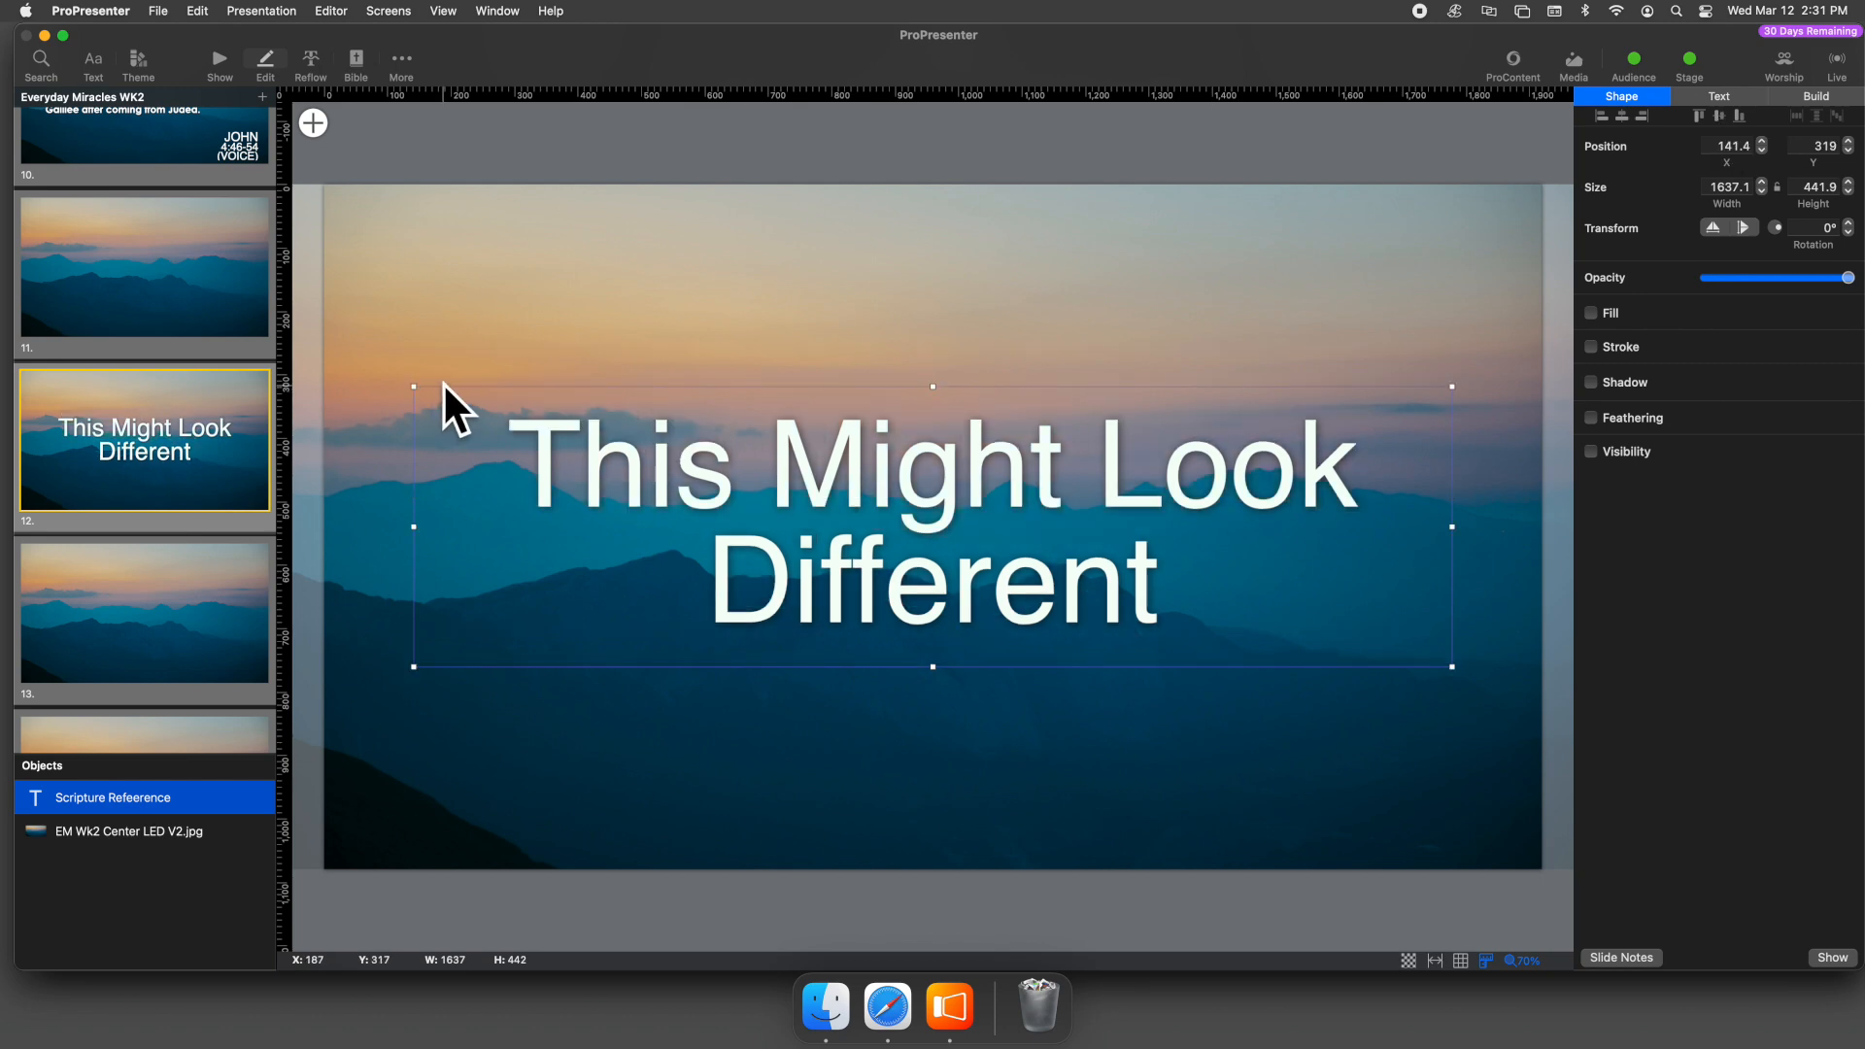
- On slide 14, extend the "Believing in God brings you closer to God." text box upward to about 512 high and centre it vertically
{"action": "scroll", "coordinate": [119, 408], "scroll_direction": "down", "scroll_amount": 5}
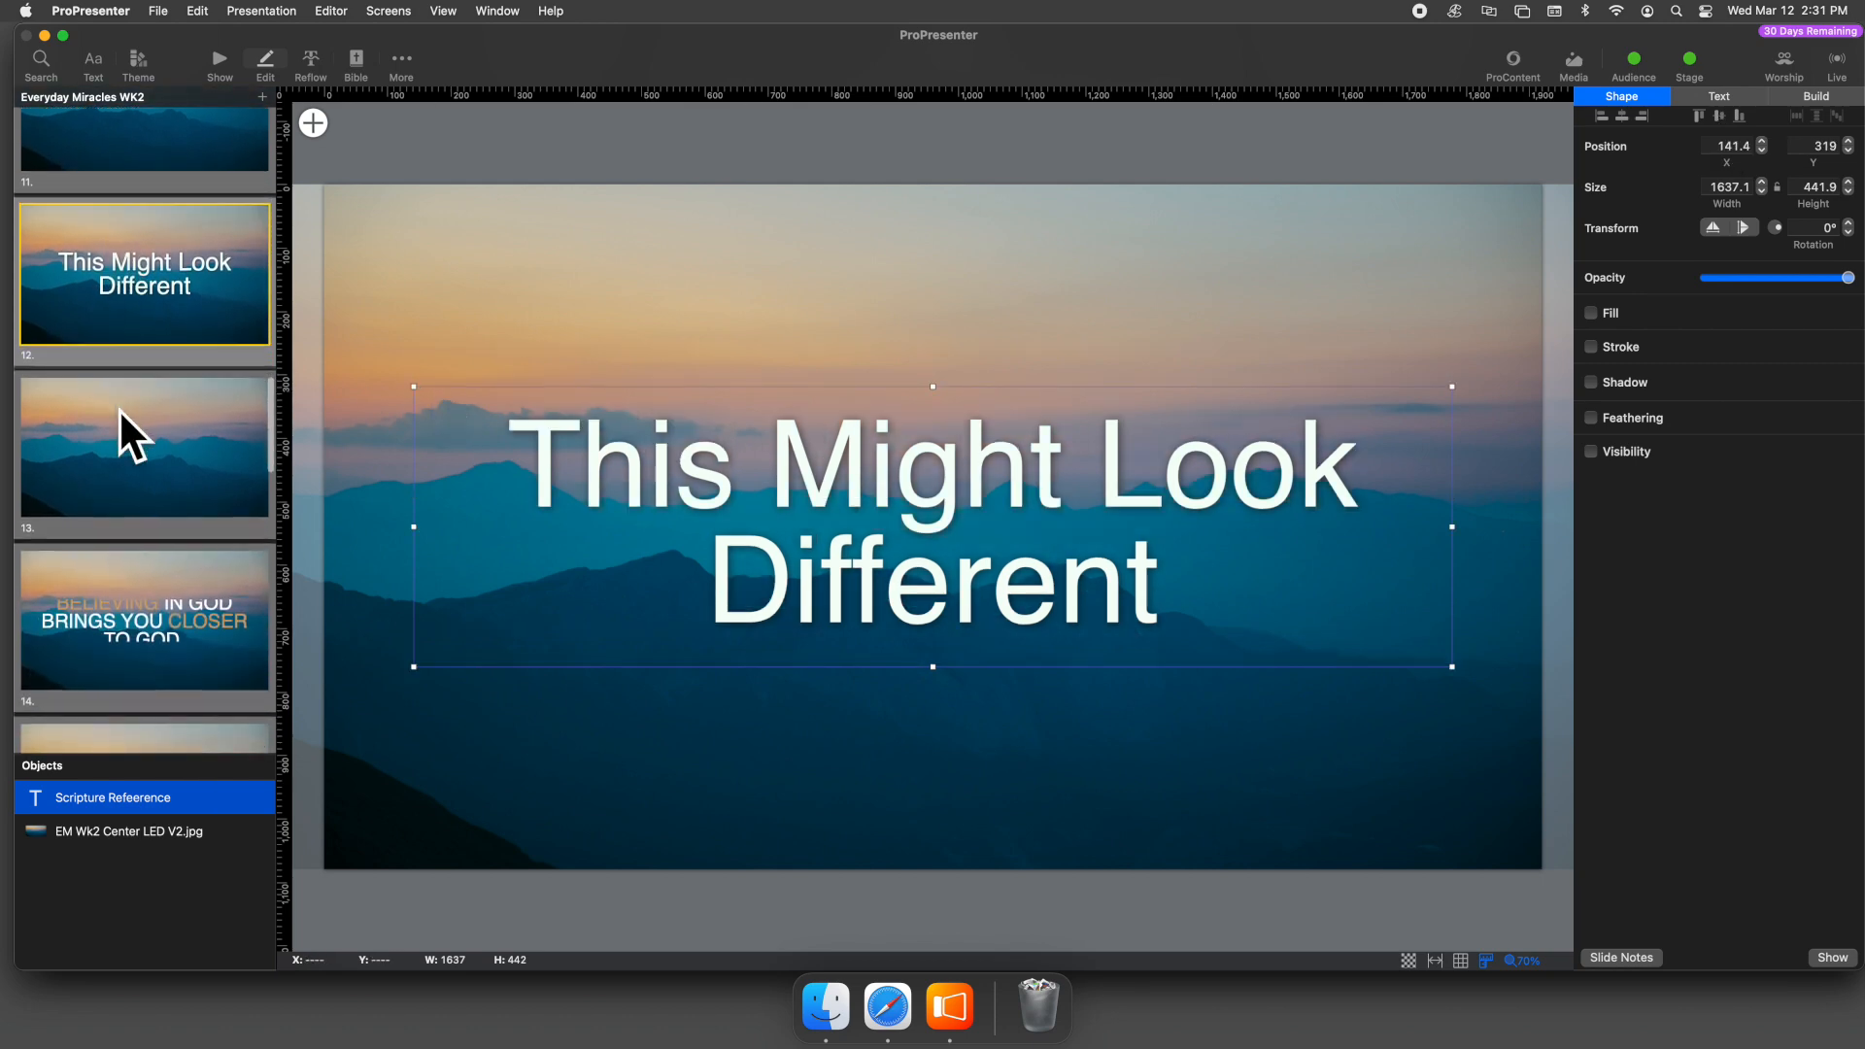
{"action": "left_click", "coordinate": [184, 445]}
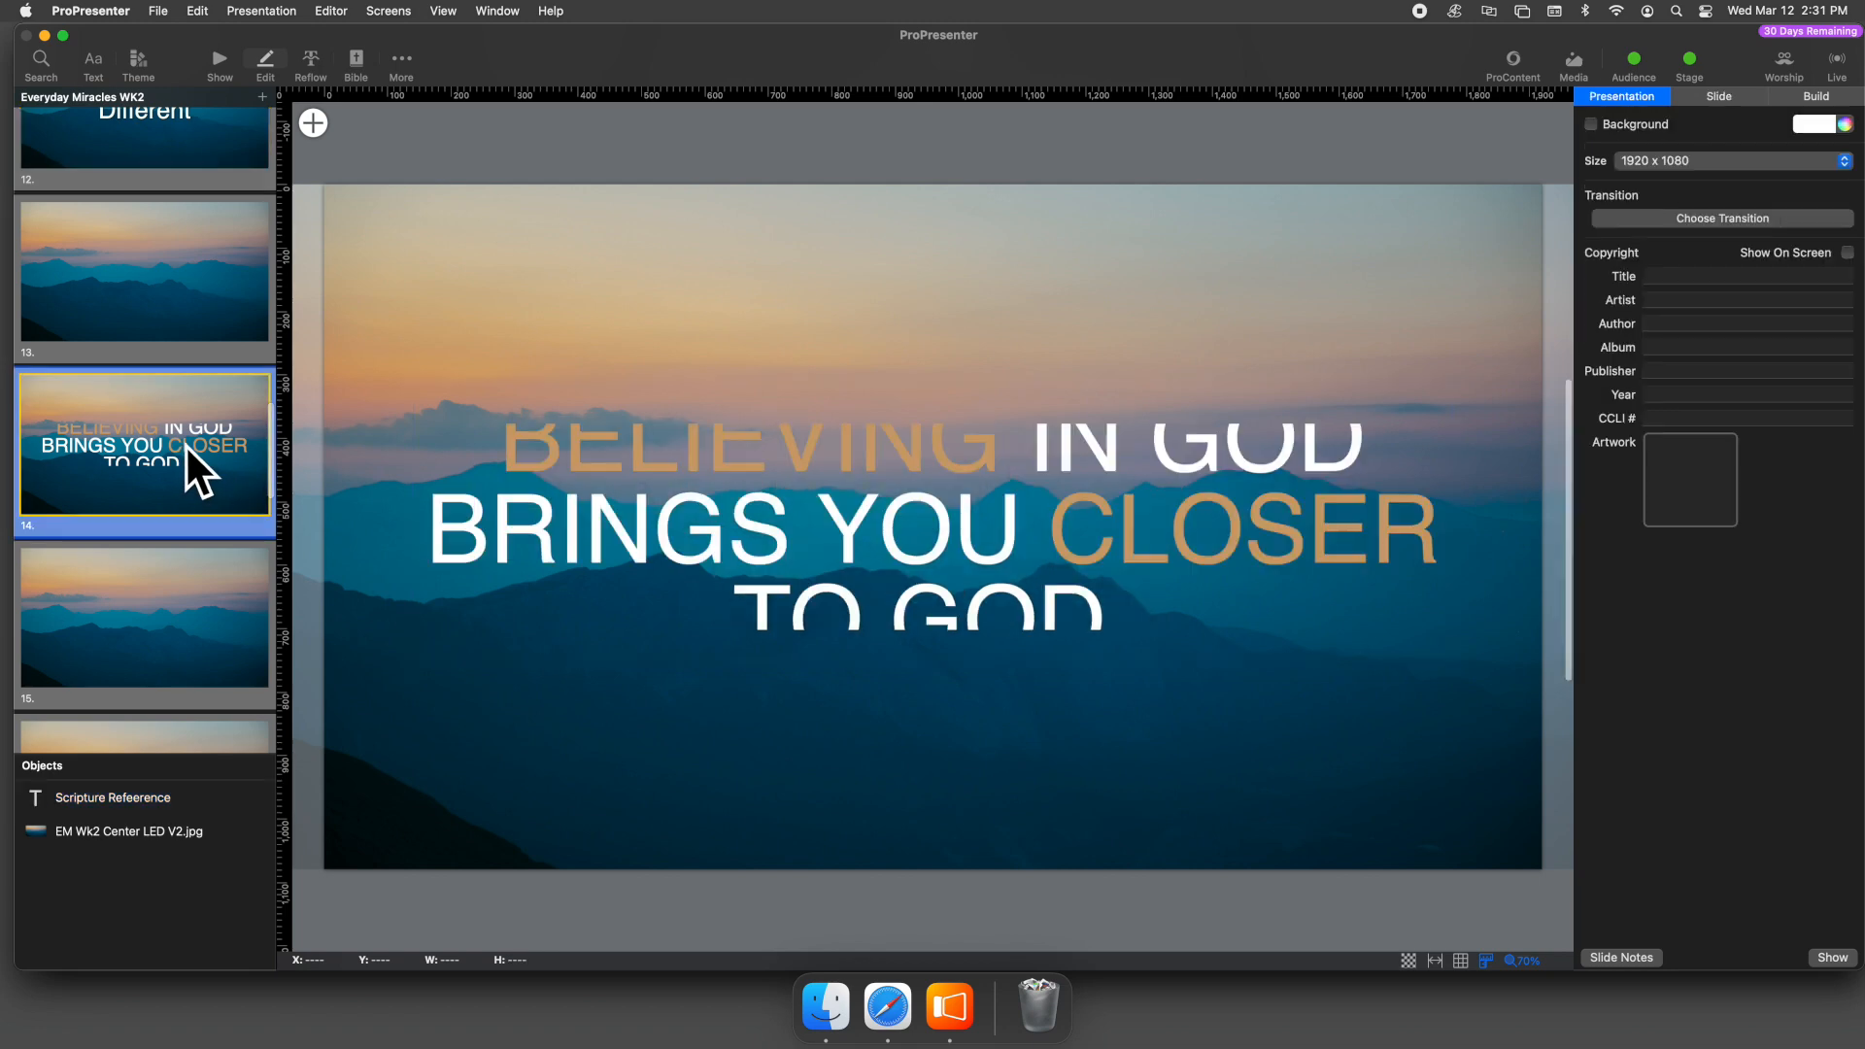
{"action": "left_click", "coordinate": [919, 515]}
{"action": "left_click_drag", "start_coordinate": [933, 425], "coordinate": [935, 279]}
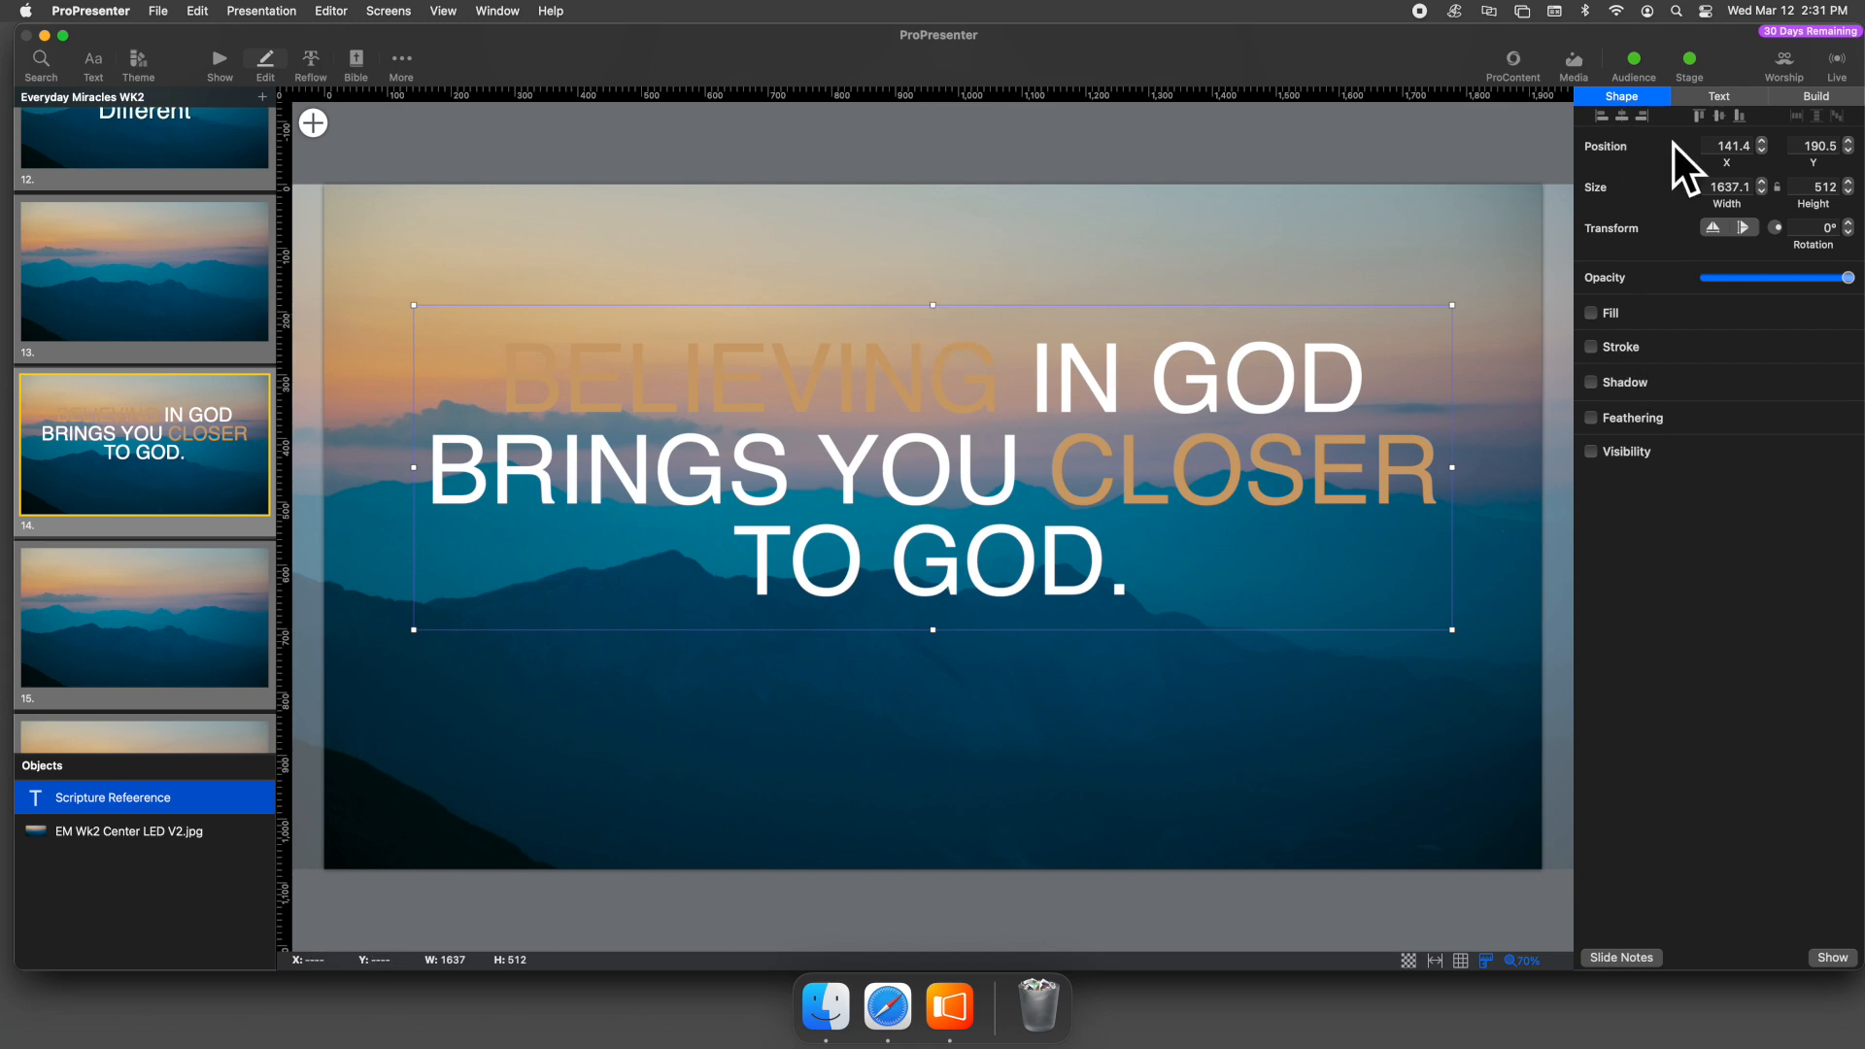
{"action": "left_click", "coordinate": [1718, 115]}
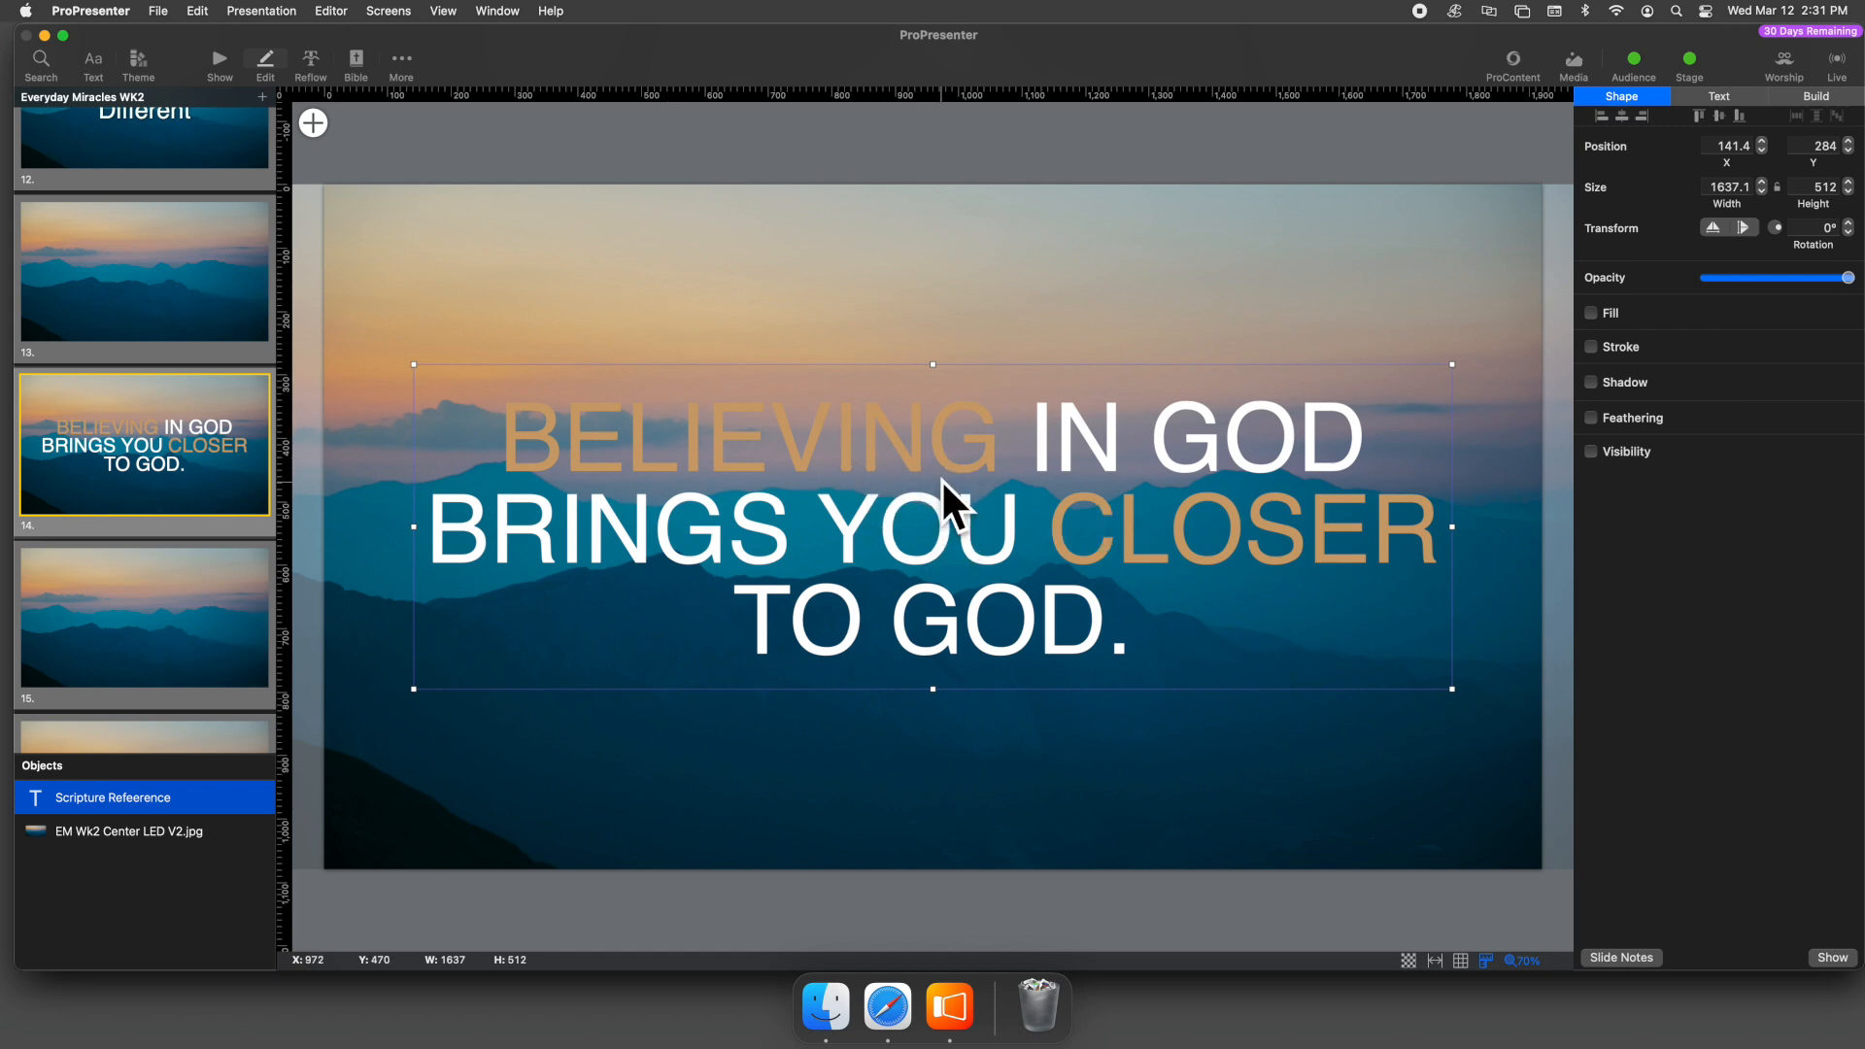
{"action": "left_click_drag", "start_coordinate": [1159, 783], "coordinate": [1161, 785]}
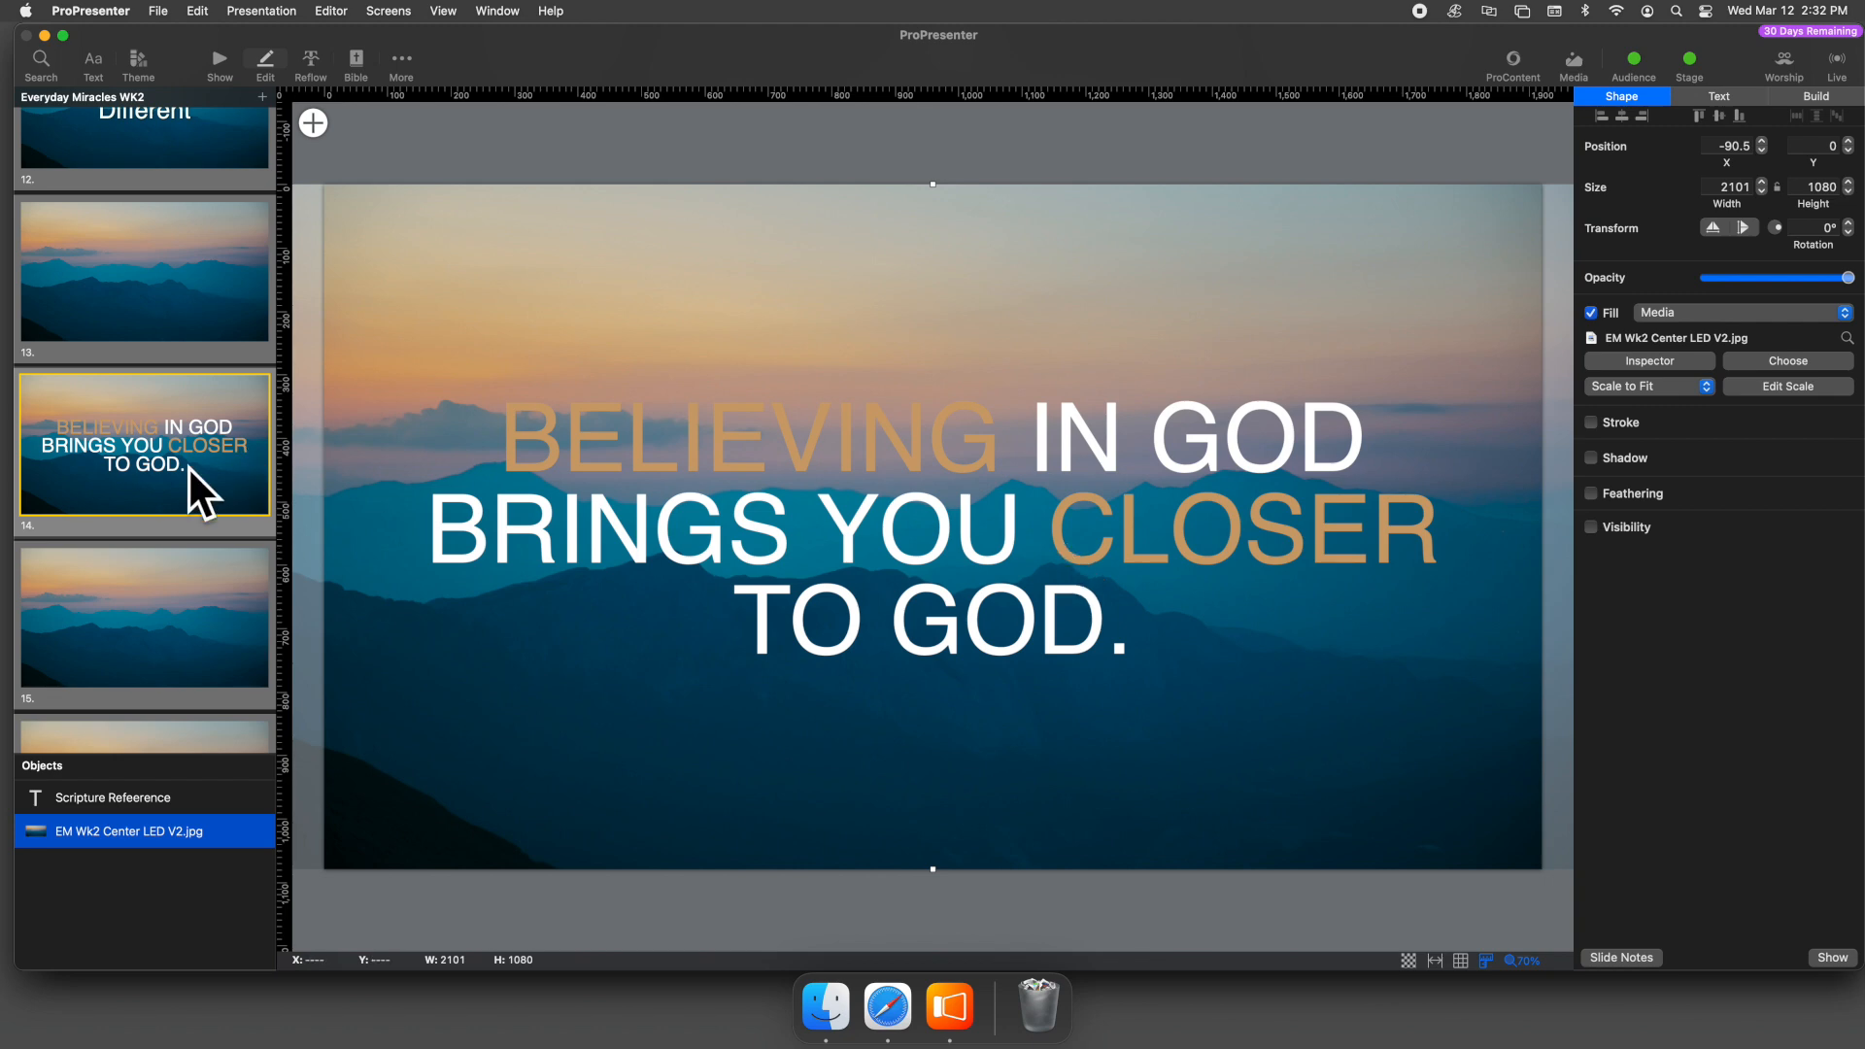
- On slide 16, extend the "Bring God your deepest disappointments." text box upward to about 523 high and centre it vertically
{"action": "scroll", "coordinate": [188, 465], "scroll_direction": "down", "scroll_amount": 4}
{"action": "scroll", "coordinate": [188, 464], "scroll_direction": "down", "scroll_amount": 1}
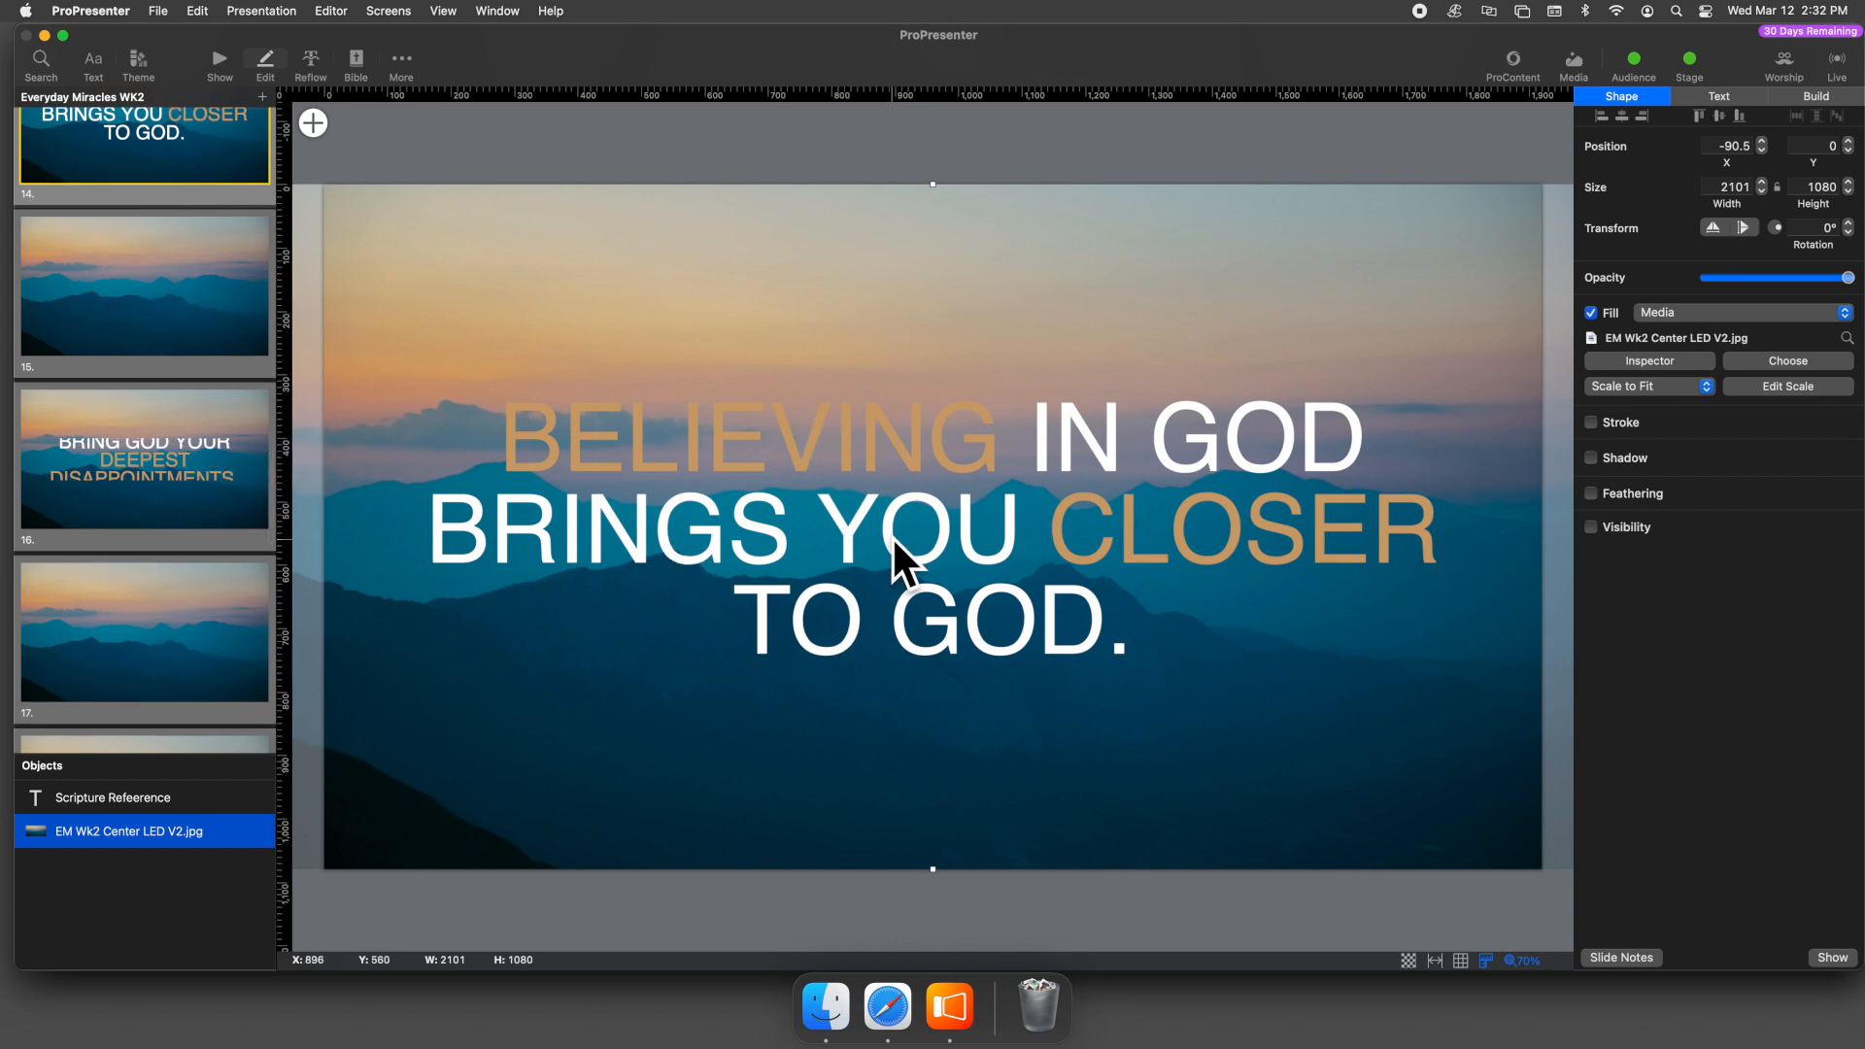
{"action": "left_click", "coordinate": [172, 458]}
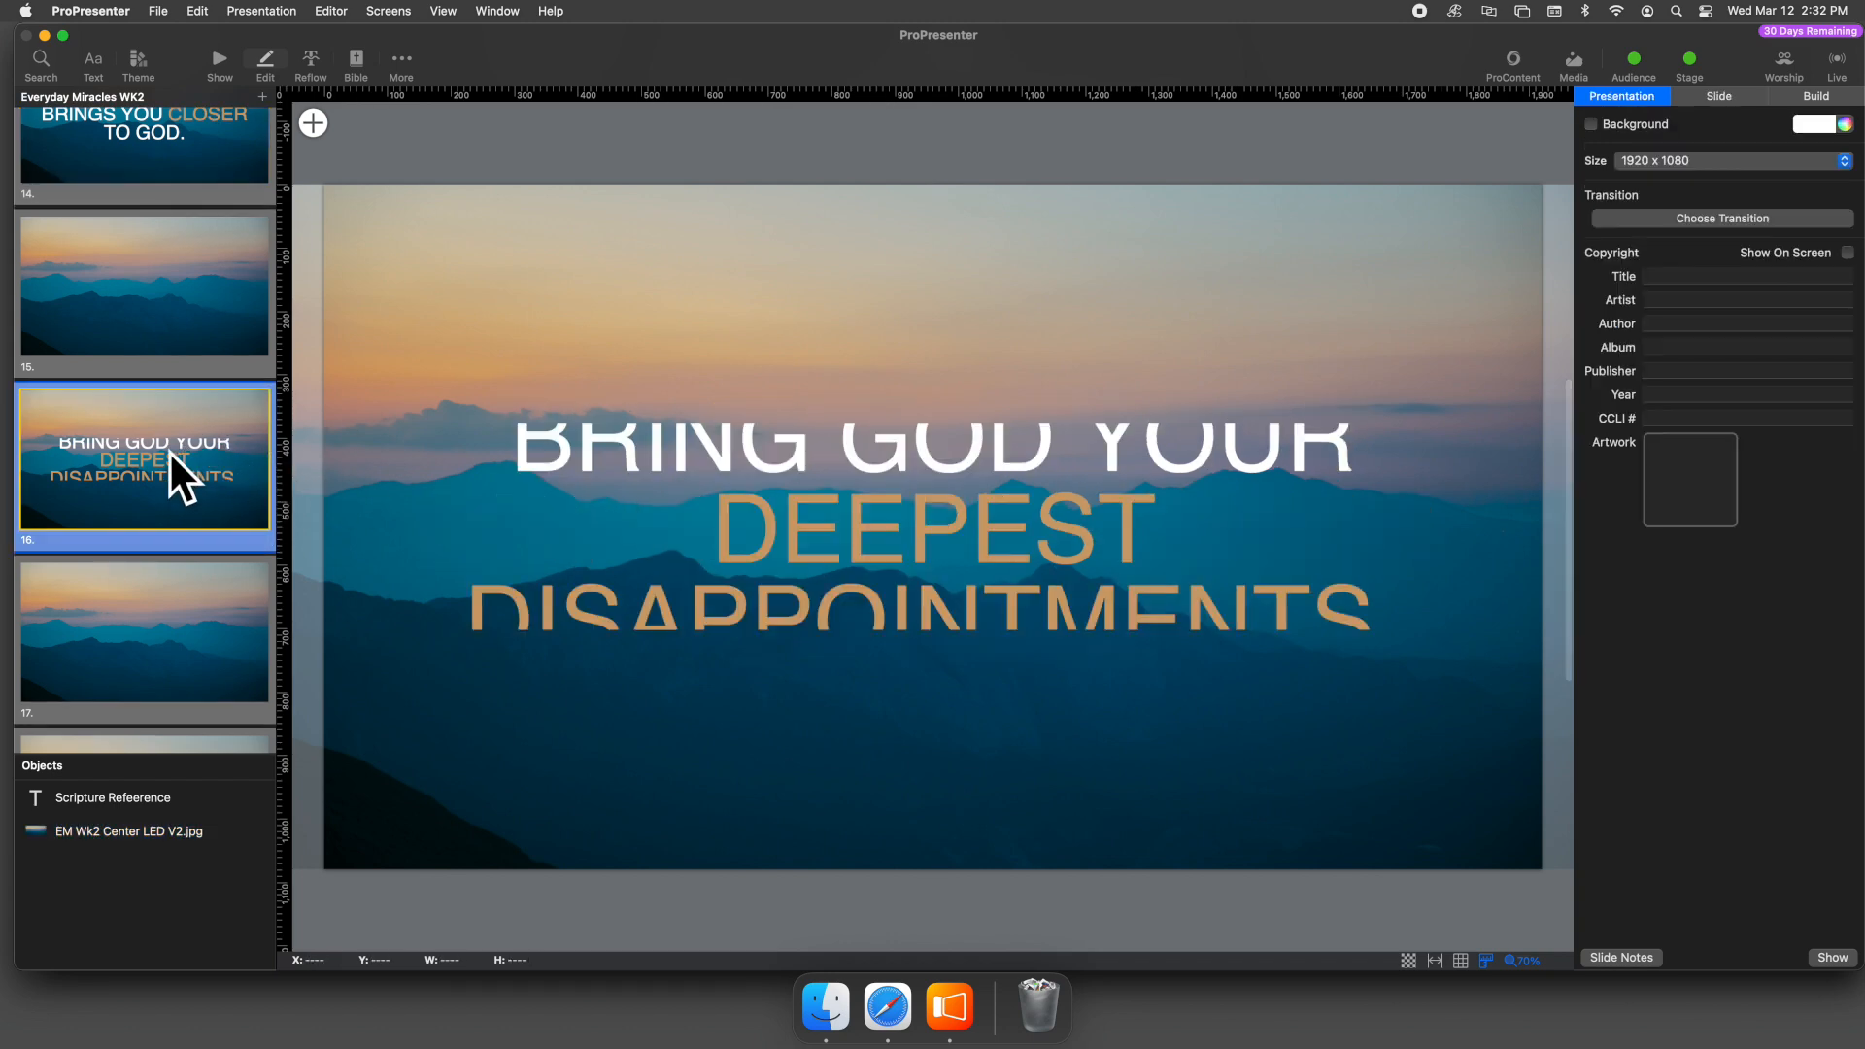
{"action": "left_click", "coordinate": [1098, 505]}
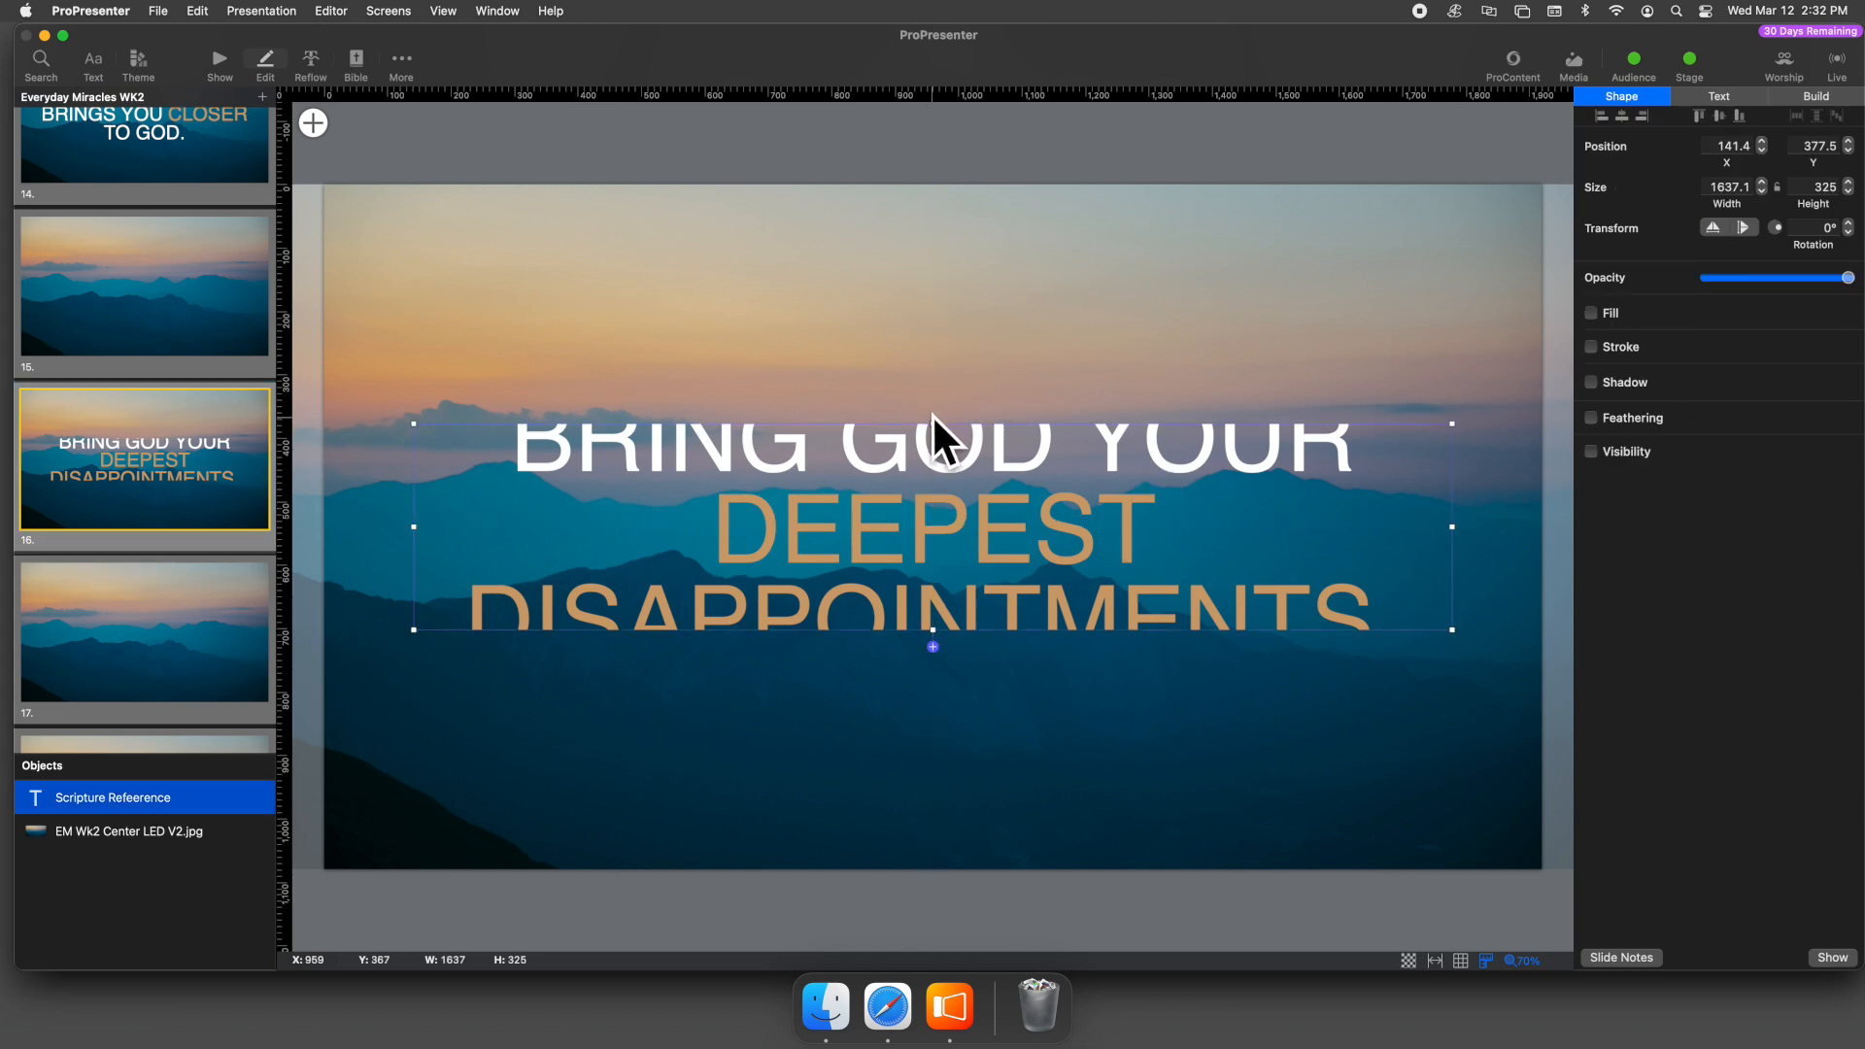
{"action": "left_click_drag", "start_coordinate": [933, 424], "coordinate": [940, 292]}
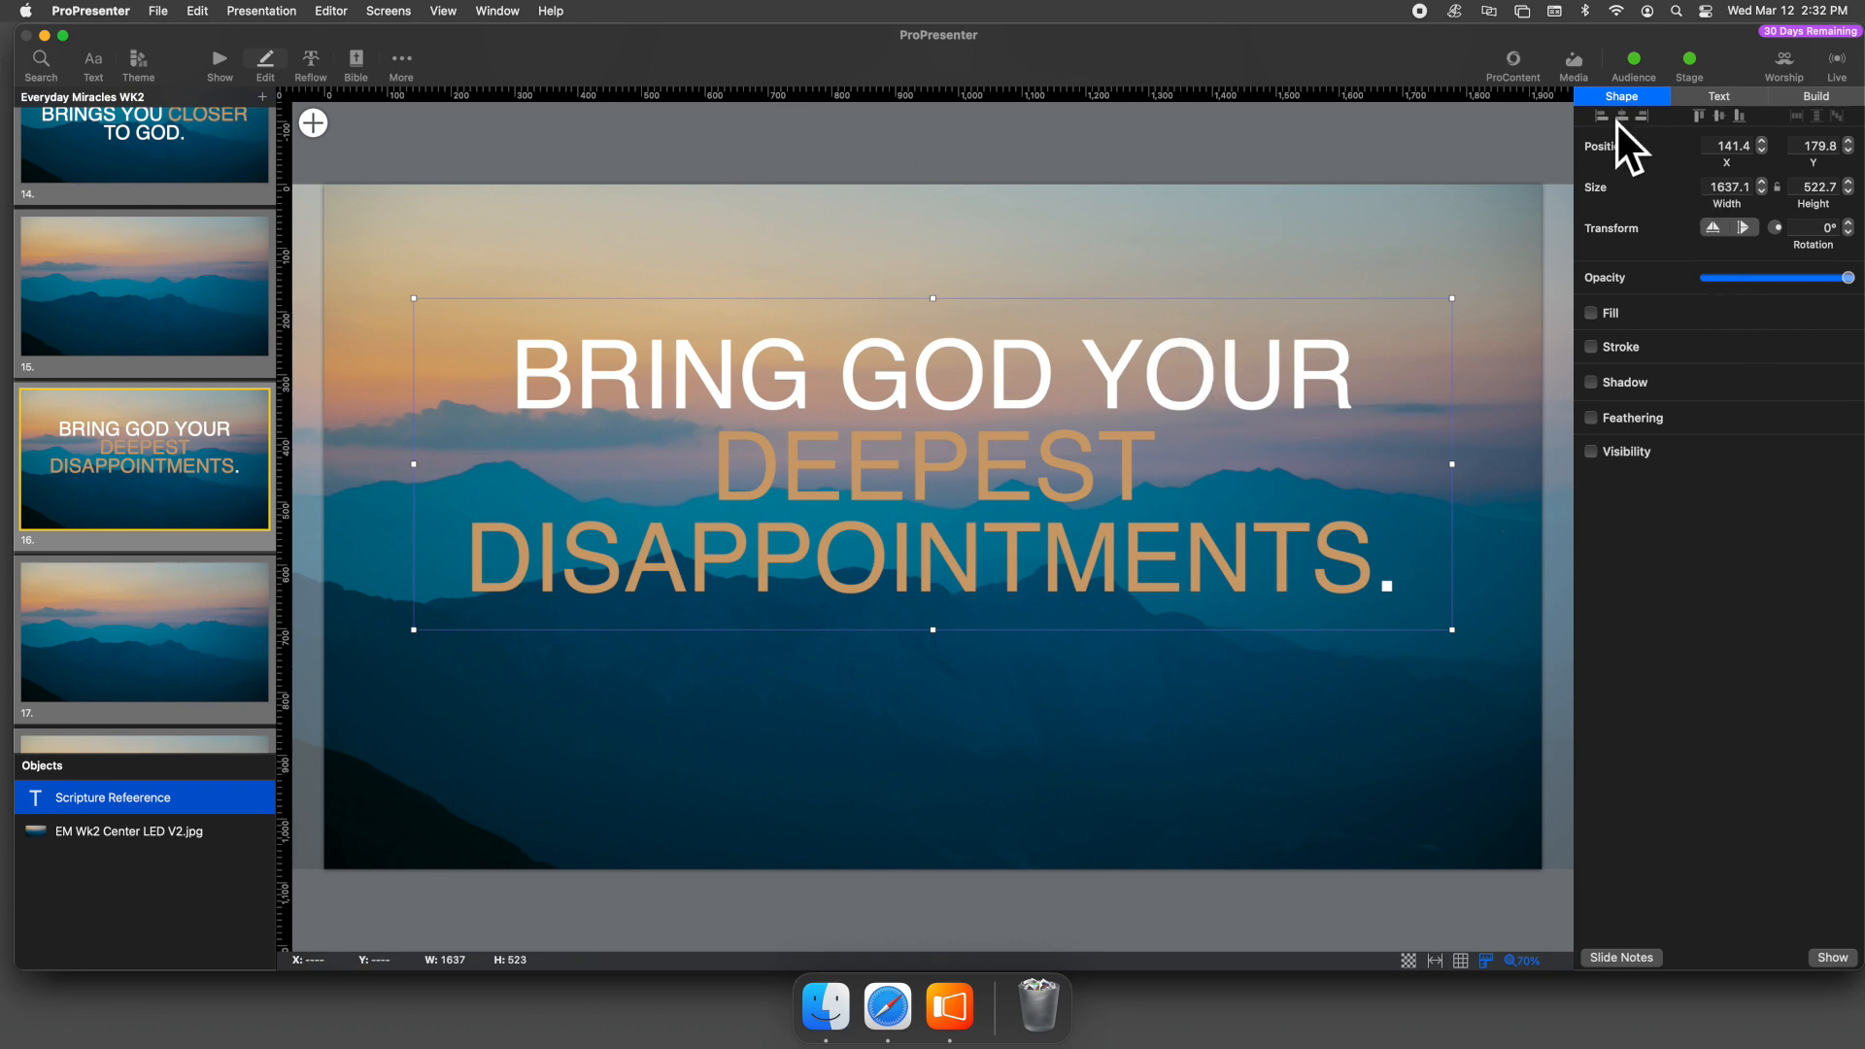
{"action": "left_click", "coordinate": [1716, 114]}
- Check the remaining slides through slide 25 for cut-off text and return to the presentation's show view
{"action": "scroll", "coordinate": [167, 527], "scroll_direction": "down", "scroll_amount": 1}
{"action": "scroll", "coordinate": [167, 526], "scroll_direction": "down", "scroll_amount": 5}
{"action": "scroll", "coordinate": [168, 528], "scroll_direction": "down", "scroll_amount": 5}
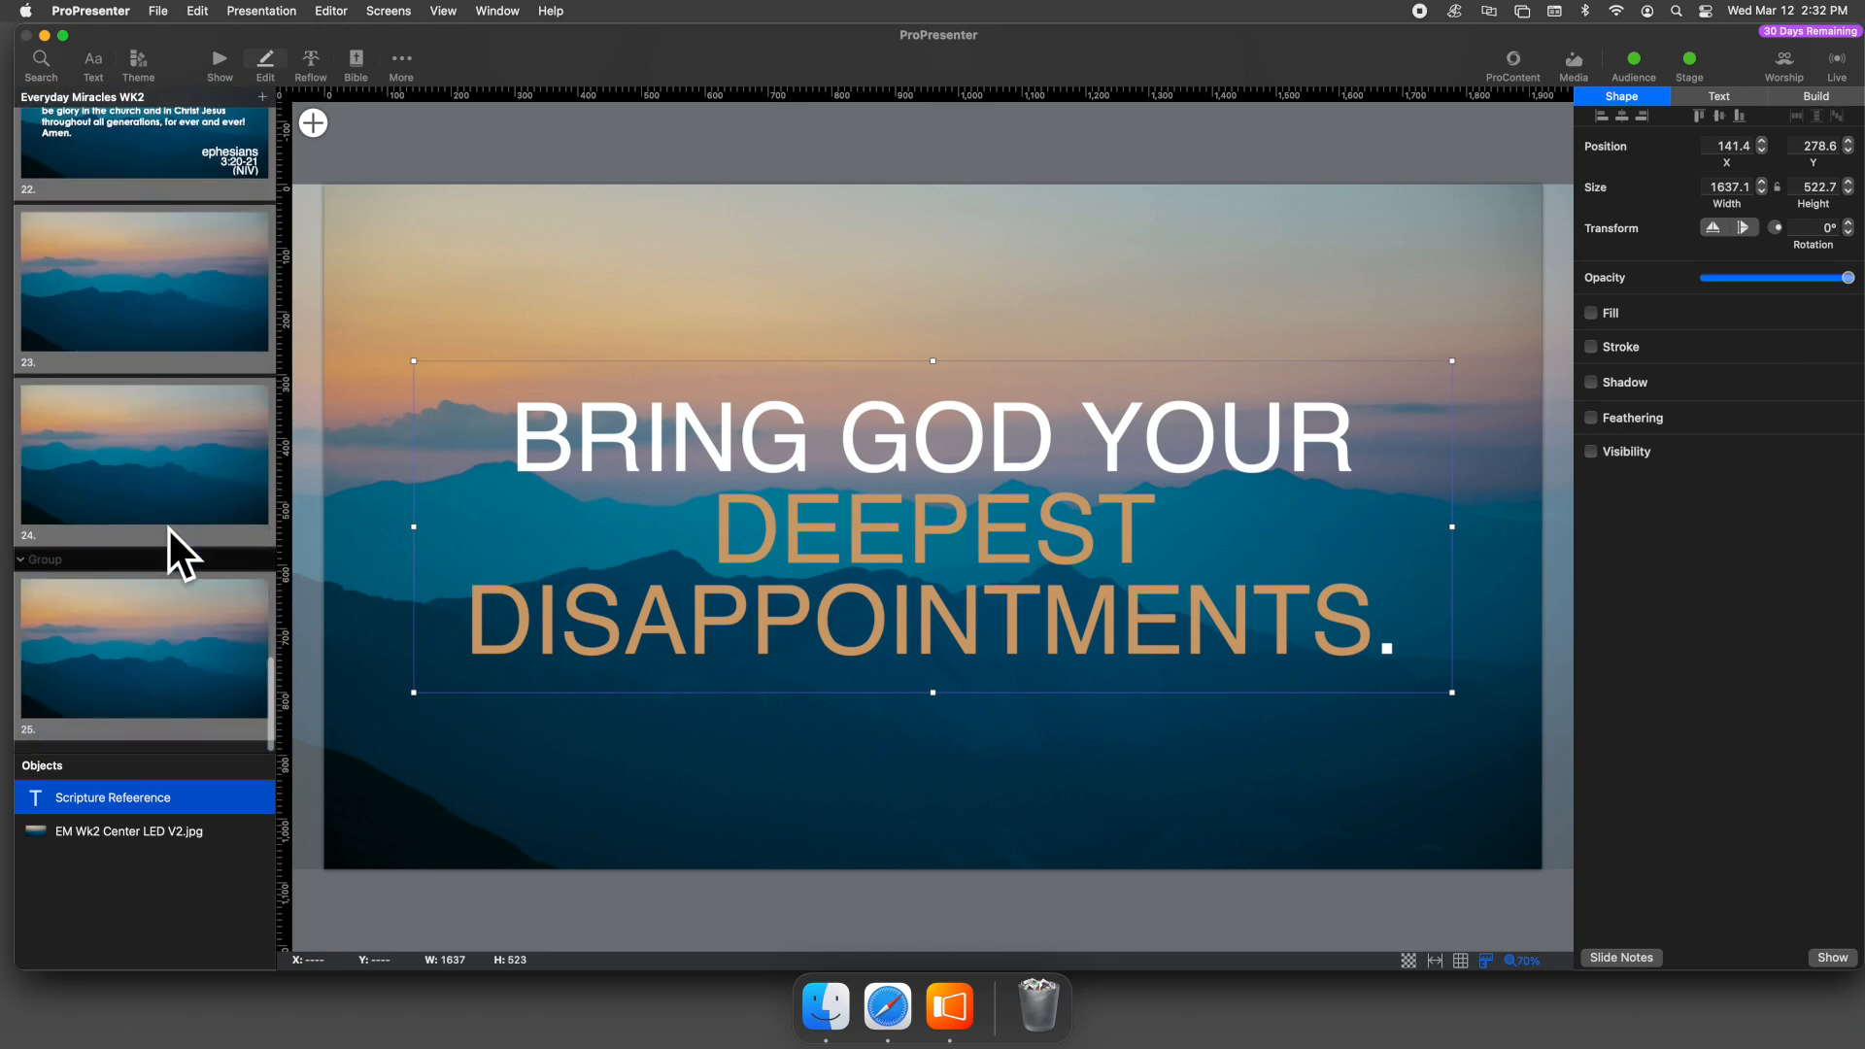
{"action": "scroll", "coordinate": [209, 490], "scroll_direction": "up", "scroll_amount": 3}
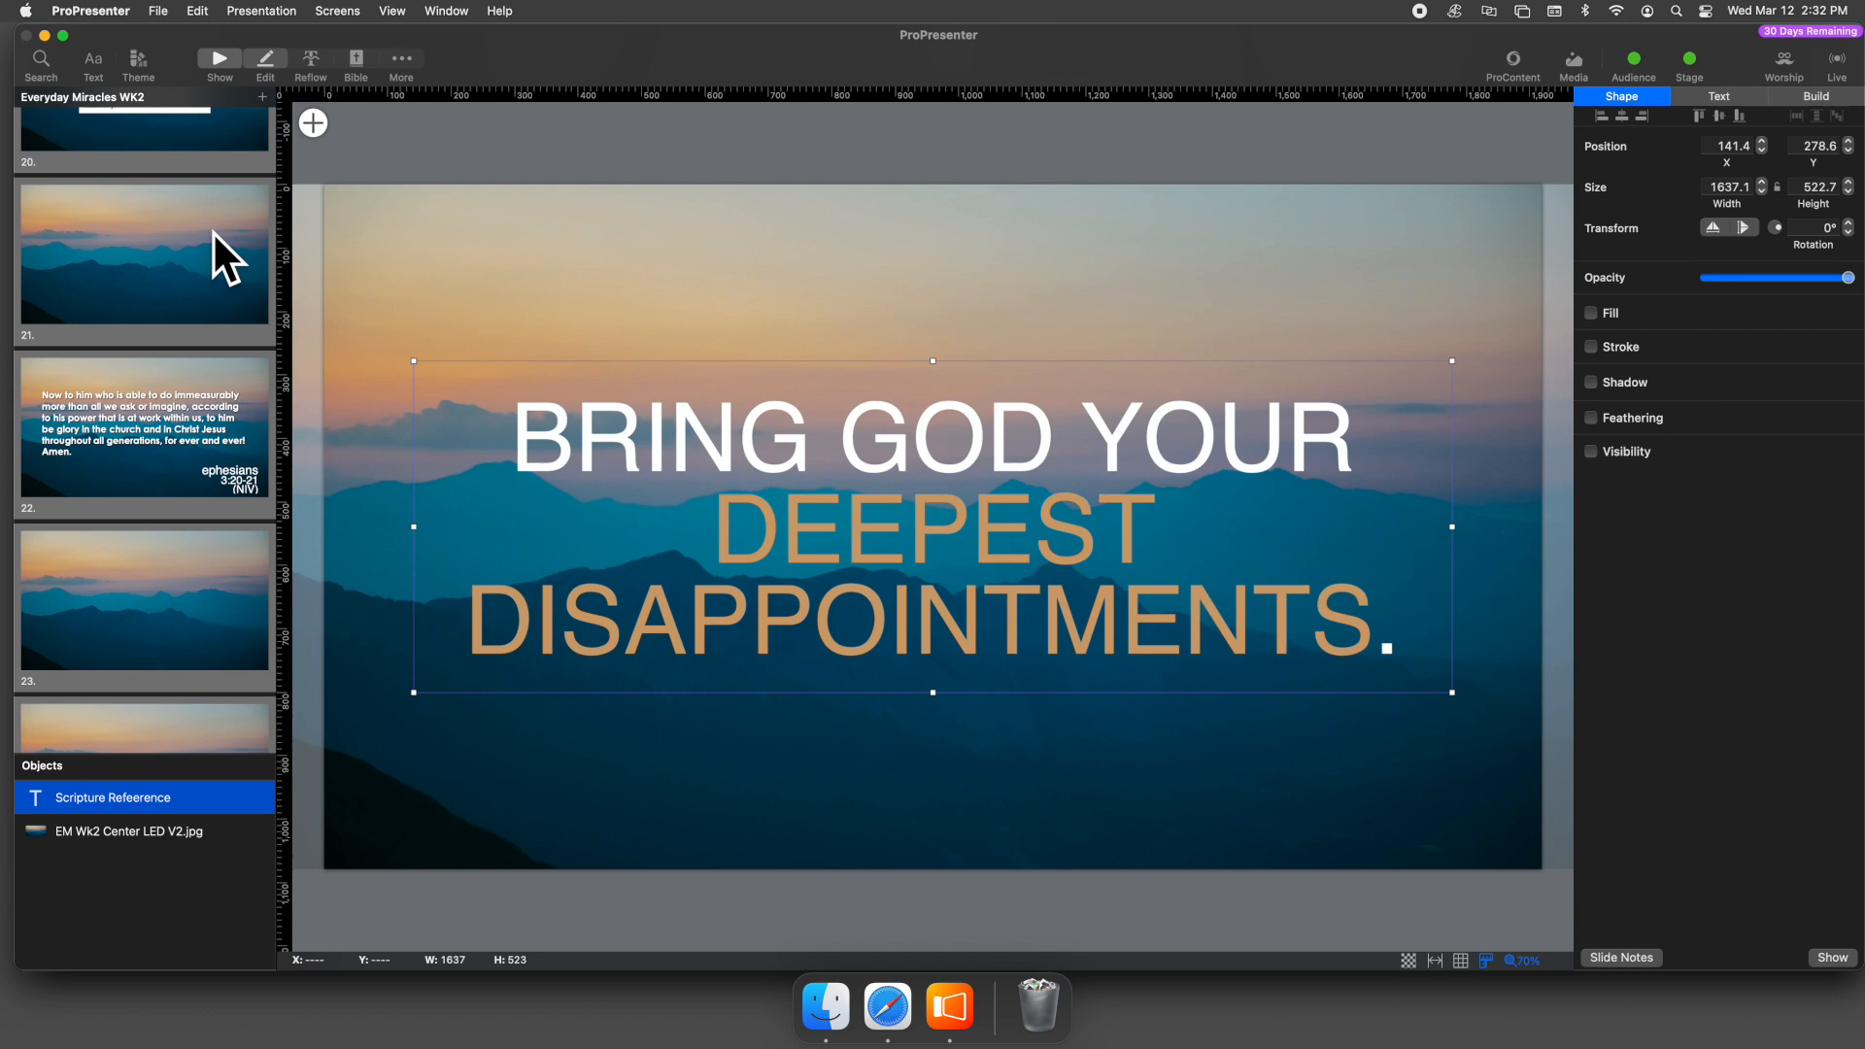
{"action": "key", "text": "super+1"}
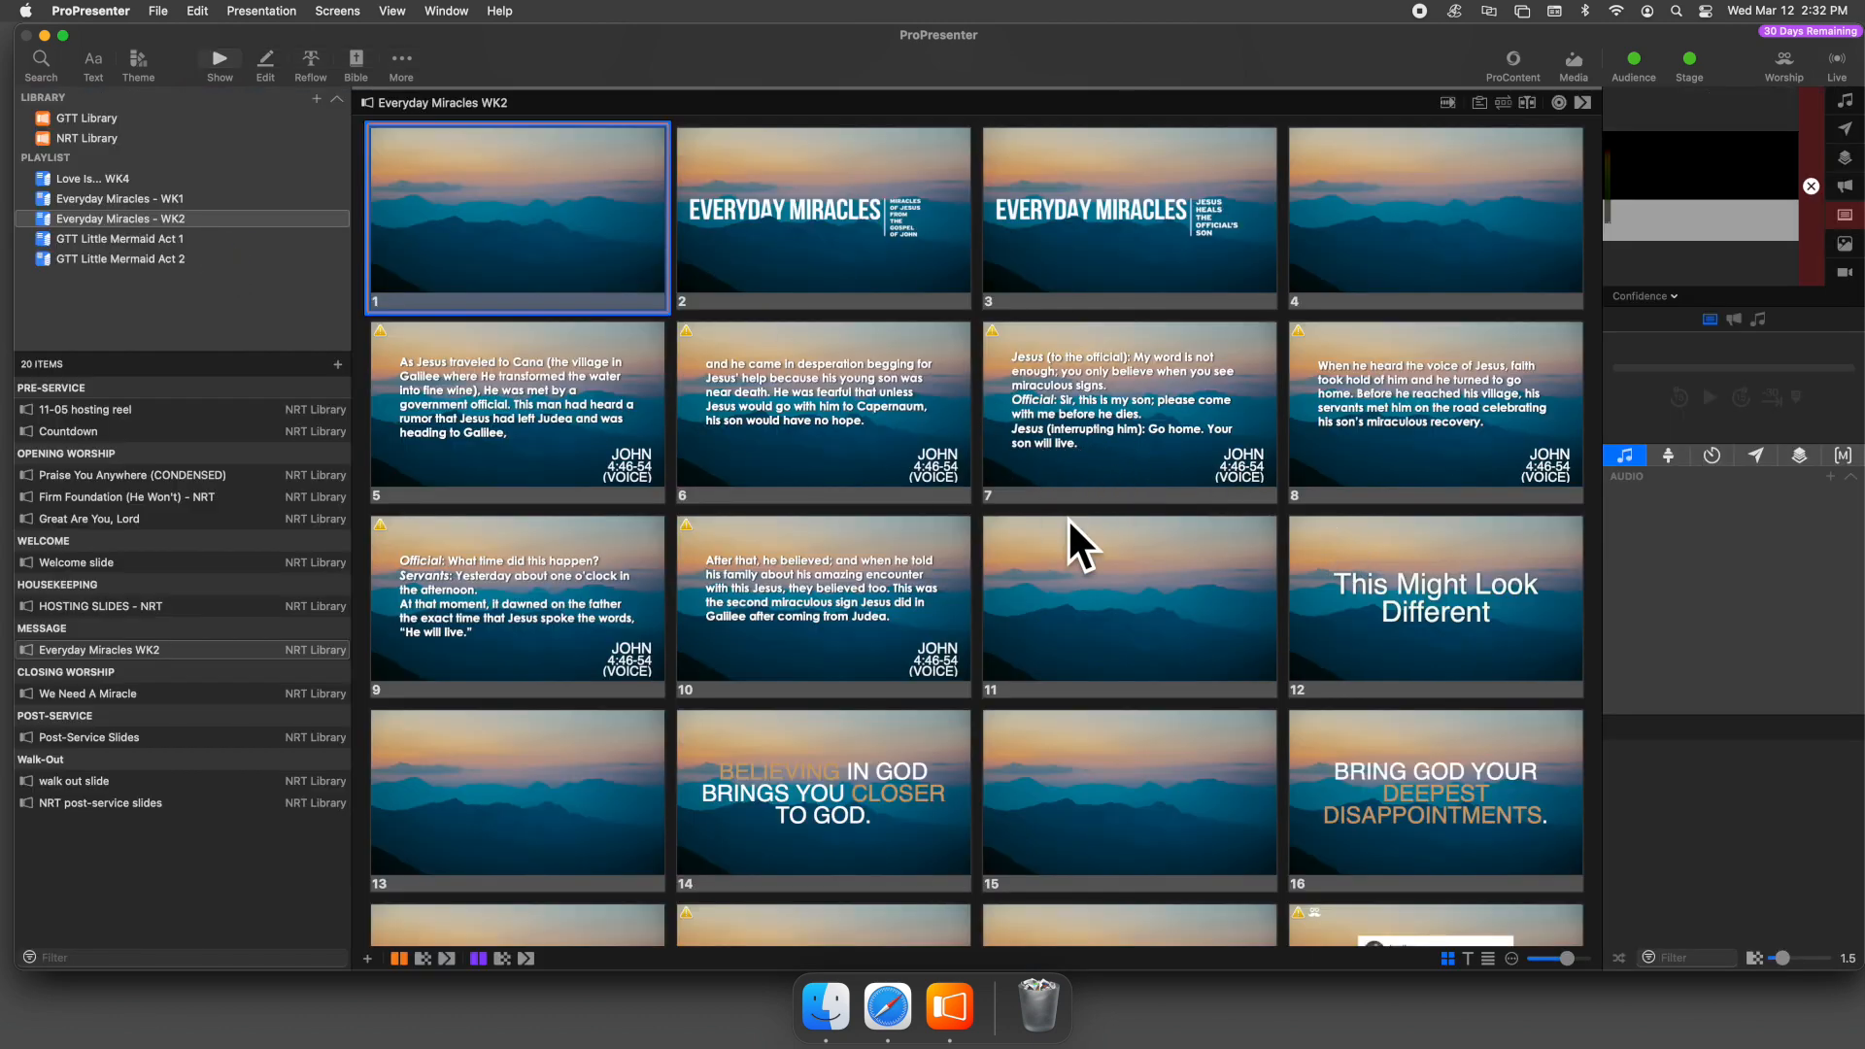
- Delete the extra blank slides 1, 24 and 25 from Everyday Miracles WK2
{"action": "scroll", "coordinate": [1067, 522], "scroll_direction": "down", "scroll_amount": 5}
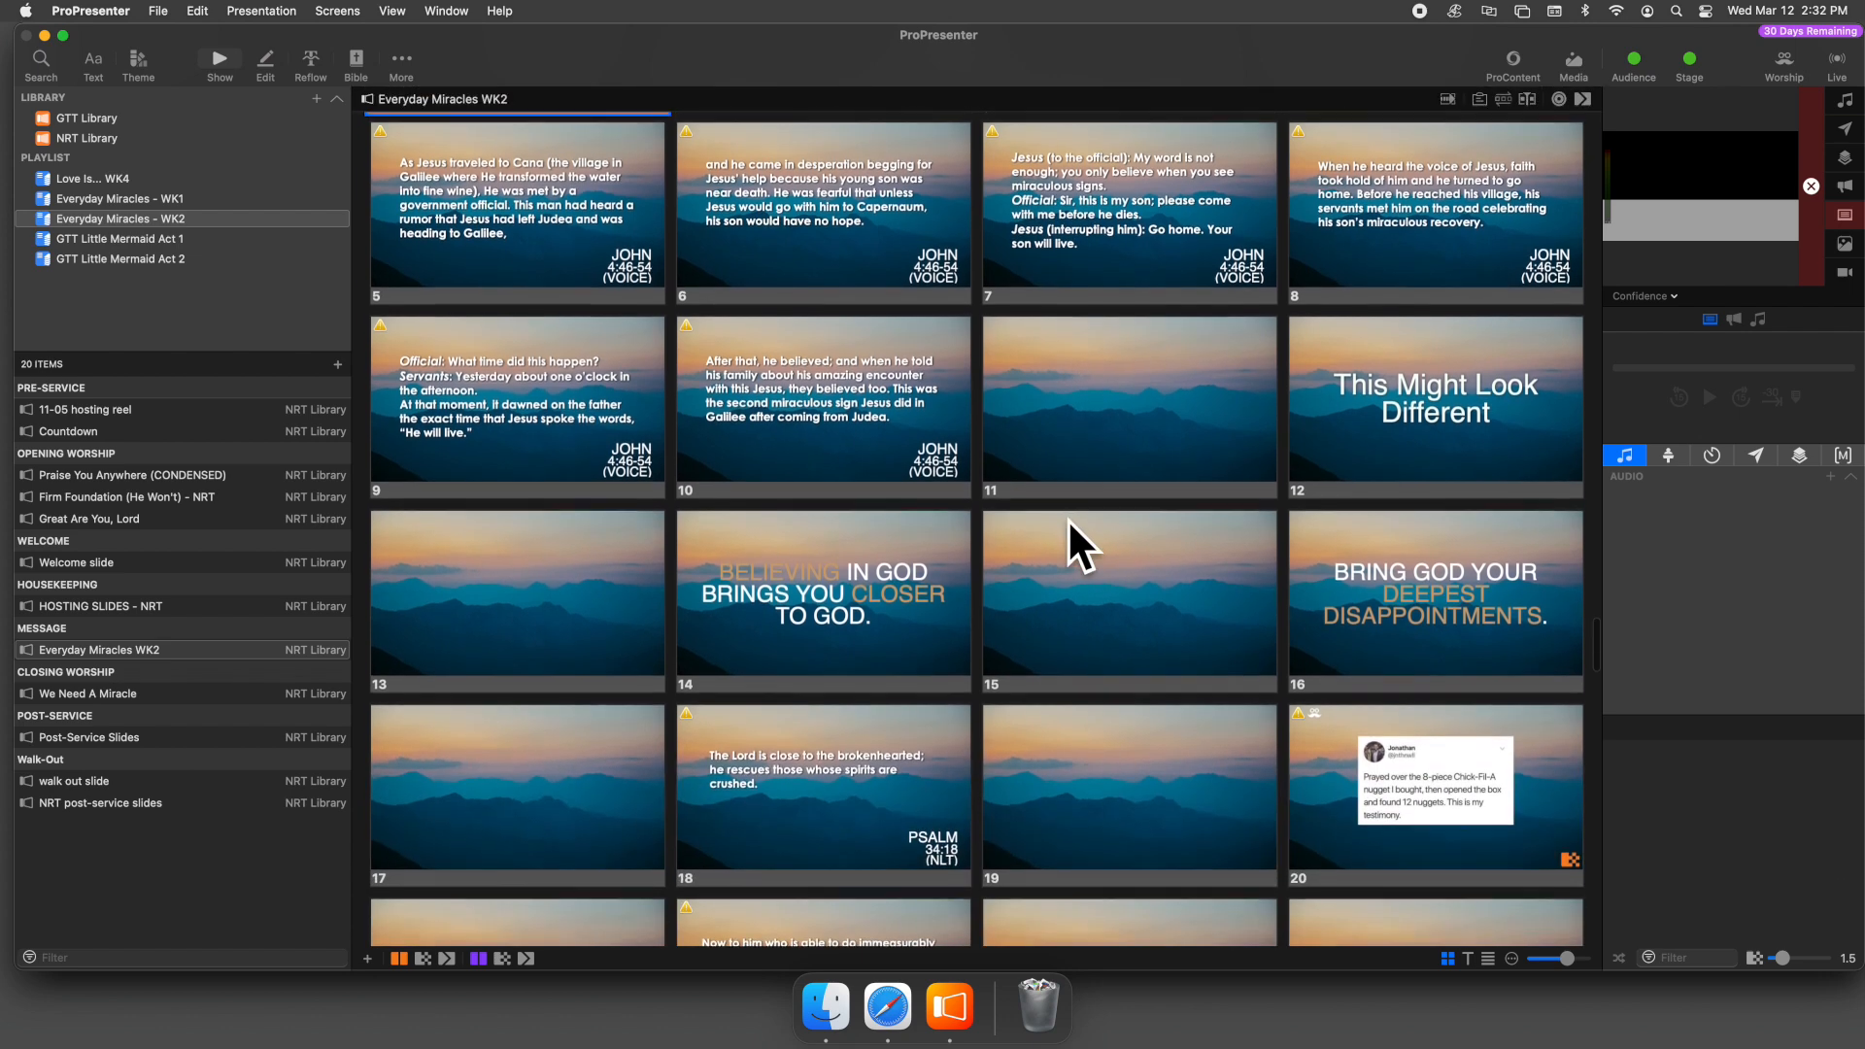
{"action": "scroll", "coordinate": [1068, 519], "scroll_direction": "down", "scroll_amount": 3}
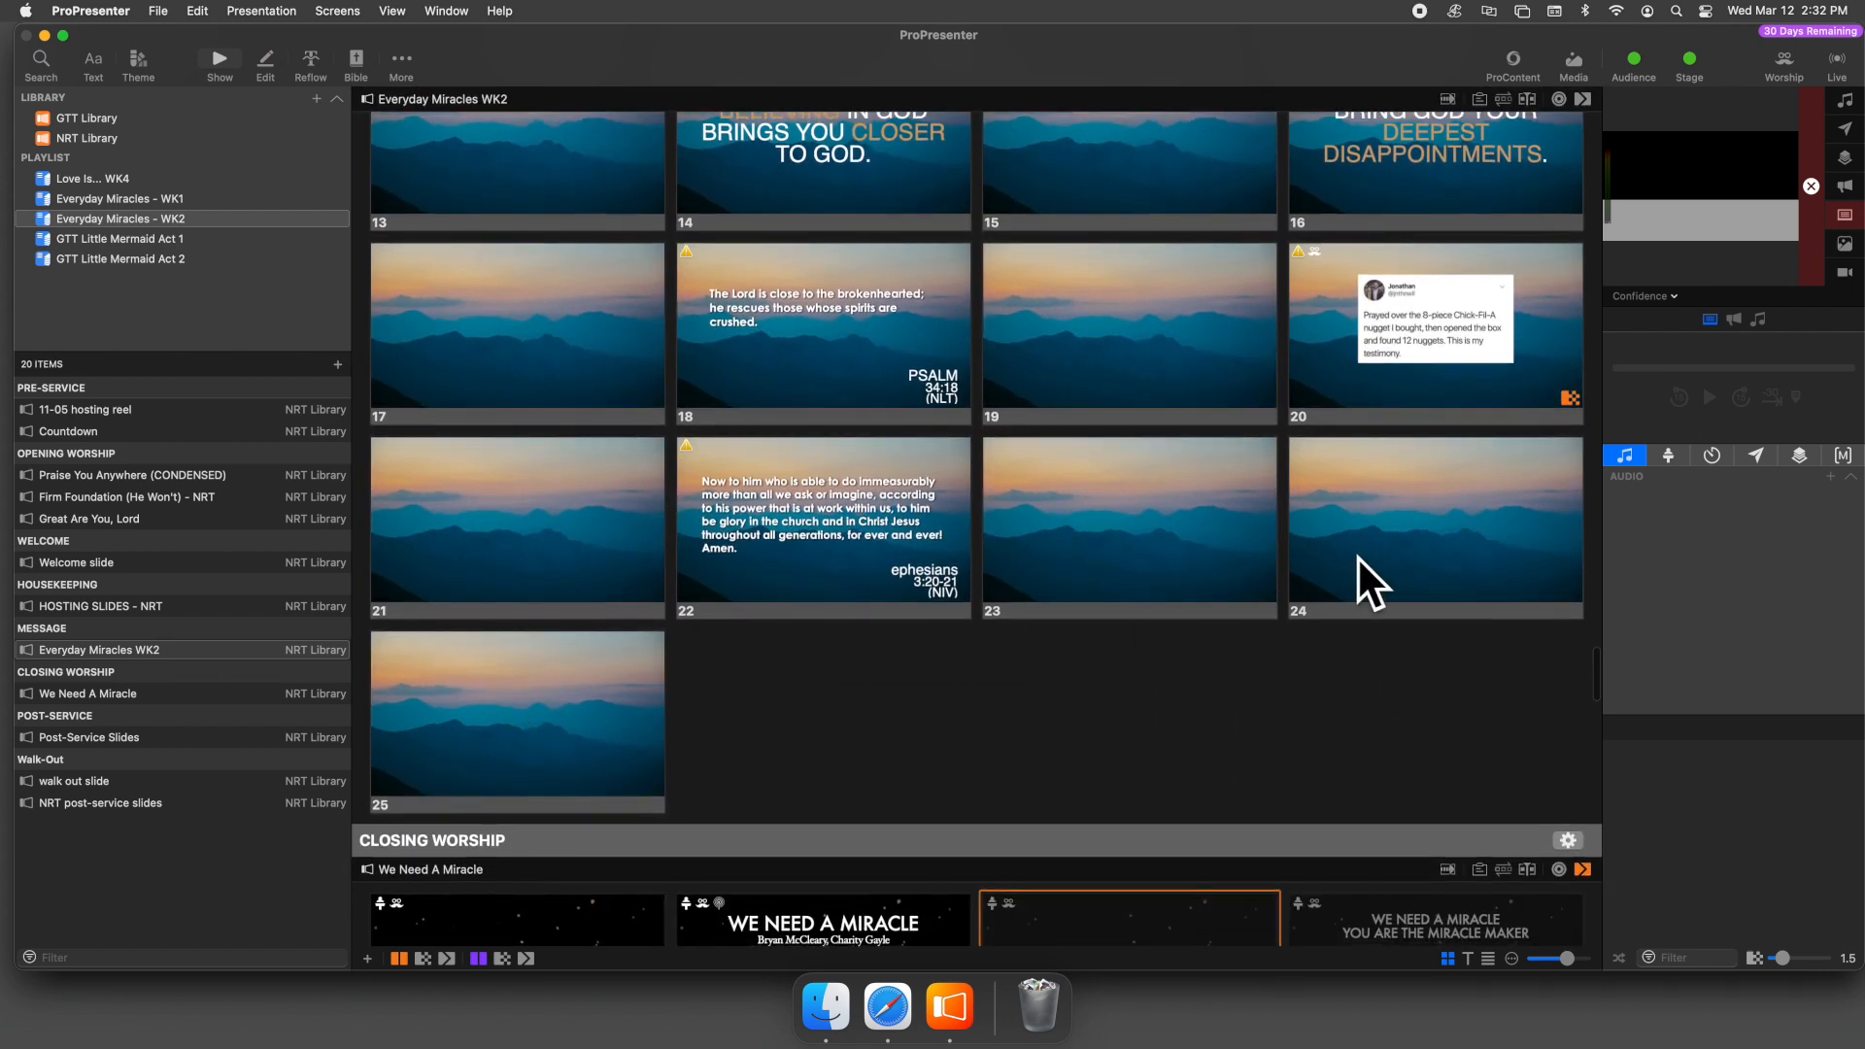
{"action": "left_click", "coordinate": [626, 685]}
{"action": "left_click", "coordinate": [1415, 545], "text": "shift"}
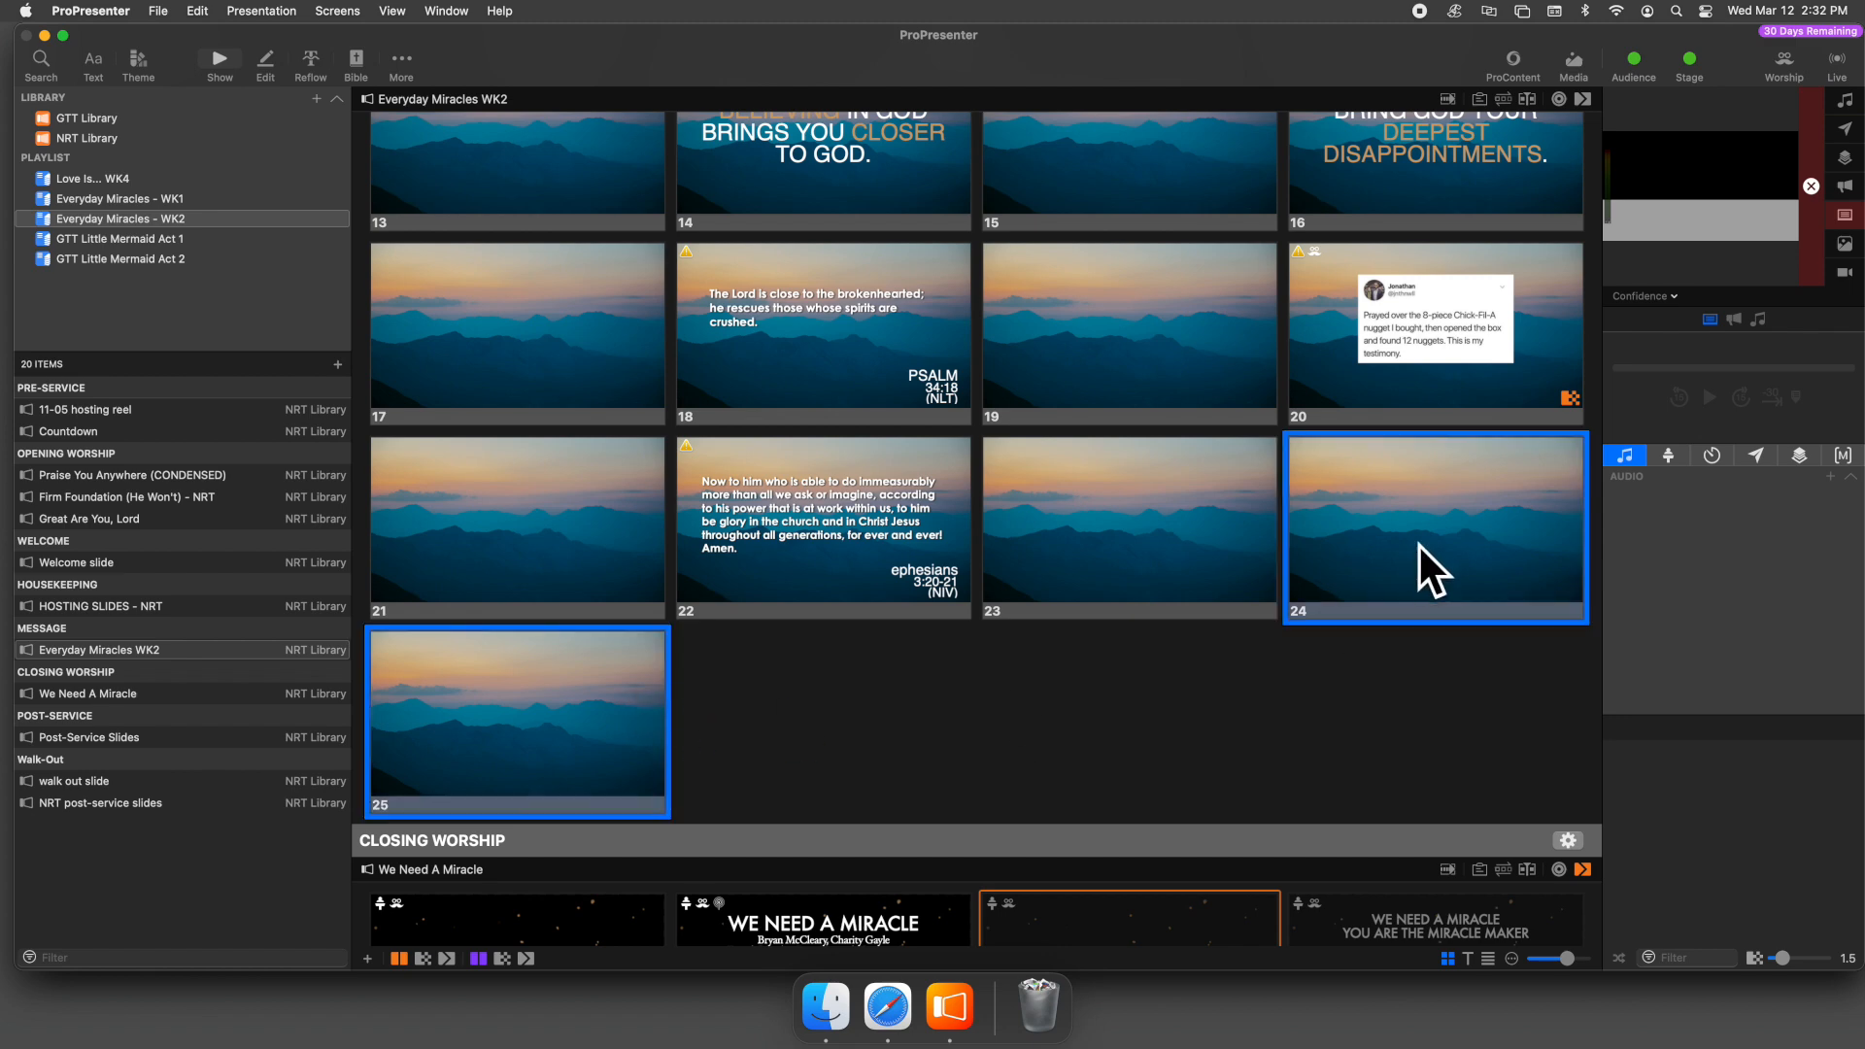
{"action": "right_click", "coordinate": [1418, 564]}
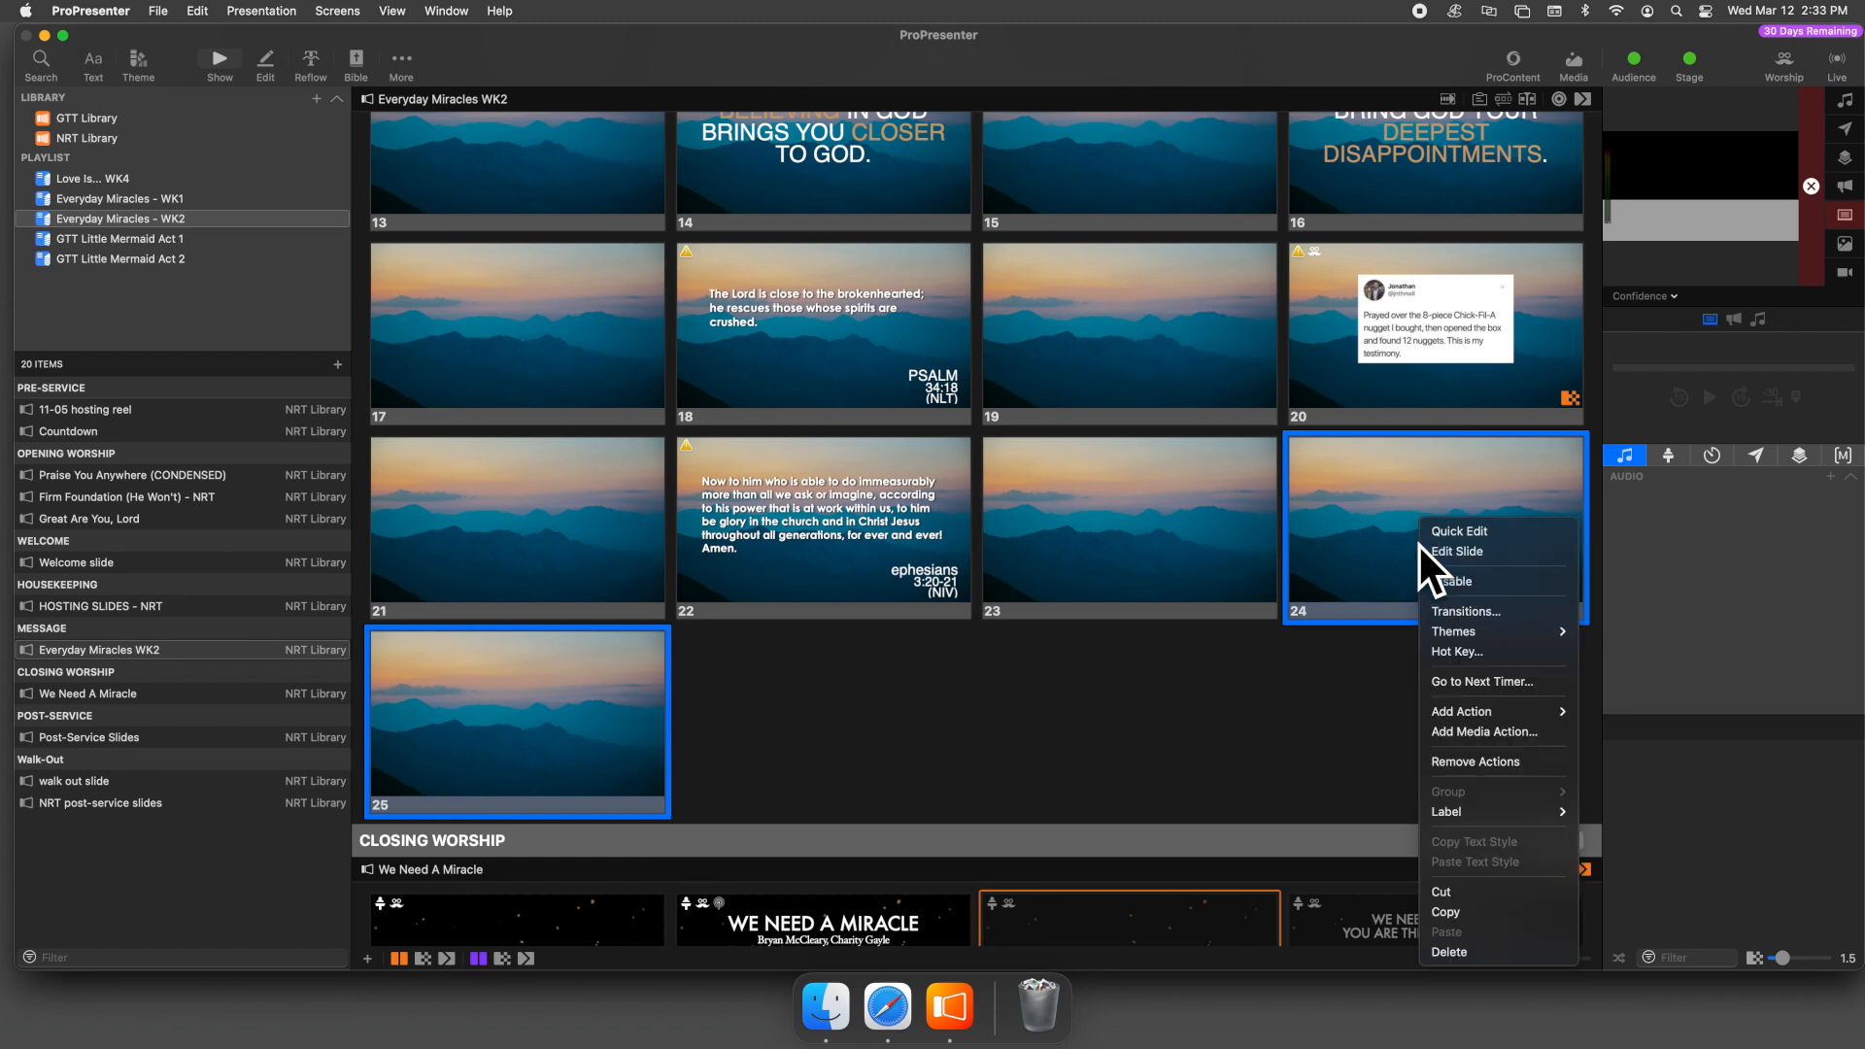
{"action": "left_click", "coordinate": [1498, 949]}
- Delete the first title slide, subtitled "Miracles of Jesus from the Gospel of John", and select the blank slide 2
{"action": "scroll", "coordinate": [1274, 513], "scroll_direction": "up", "scroll_amount": 5}
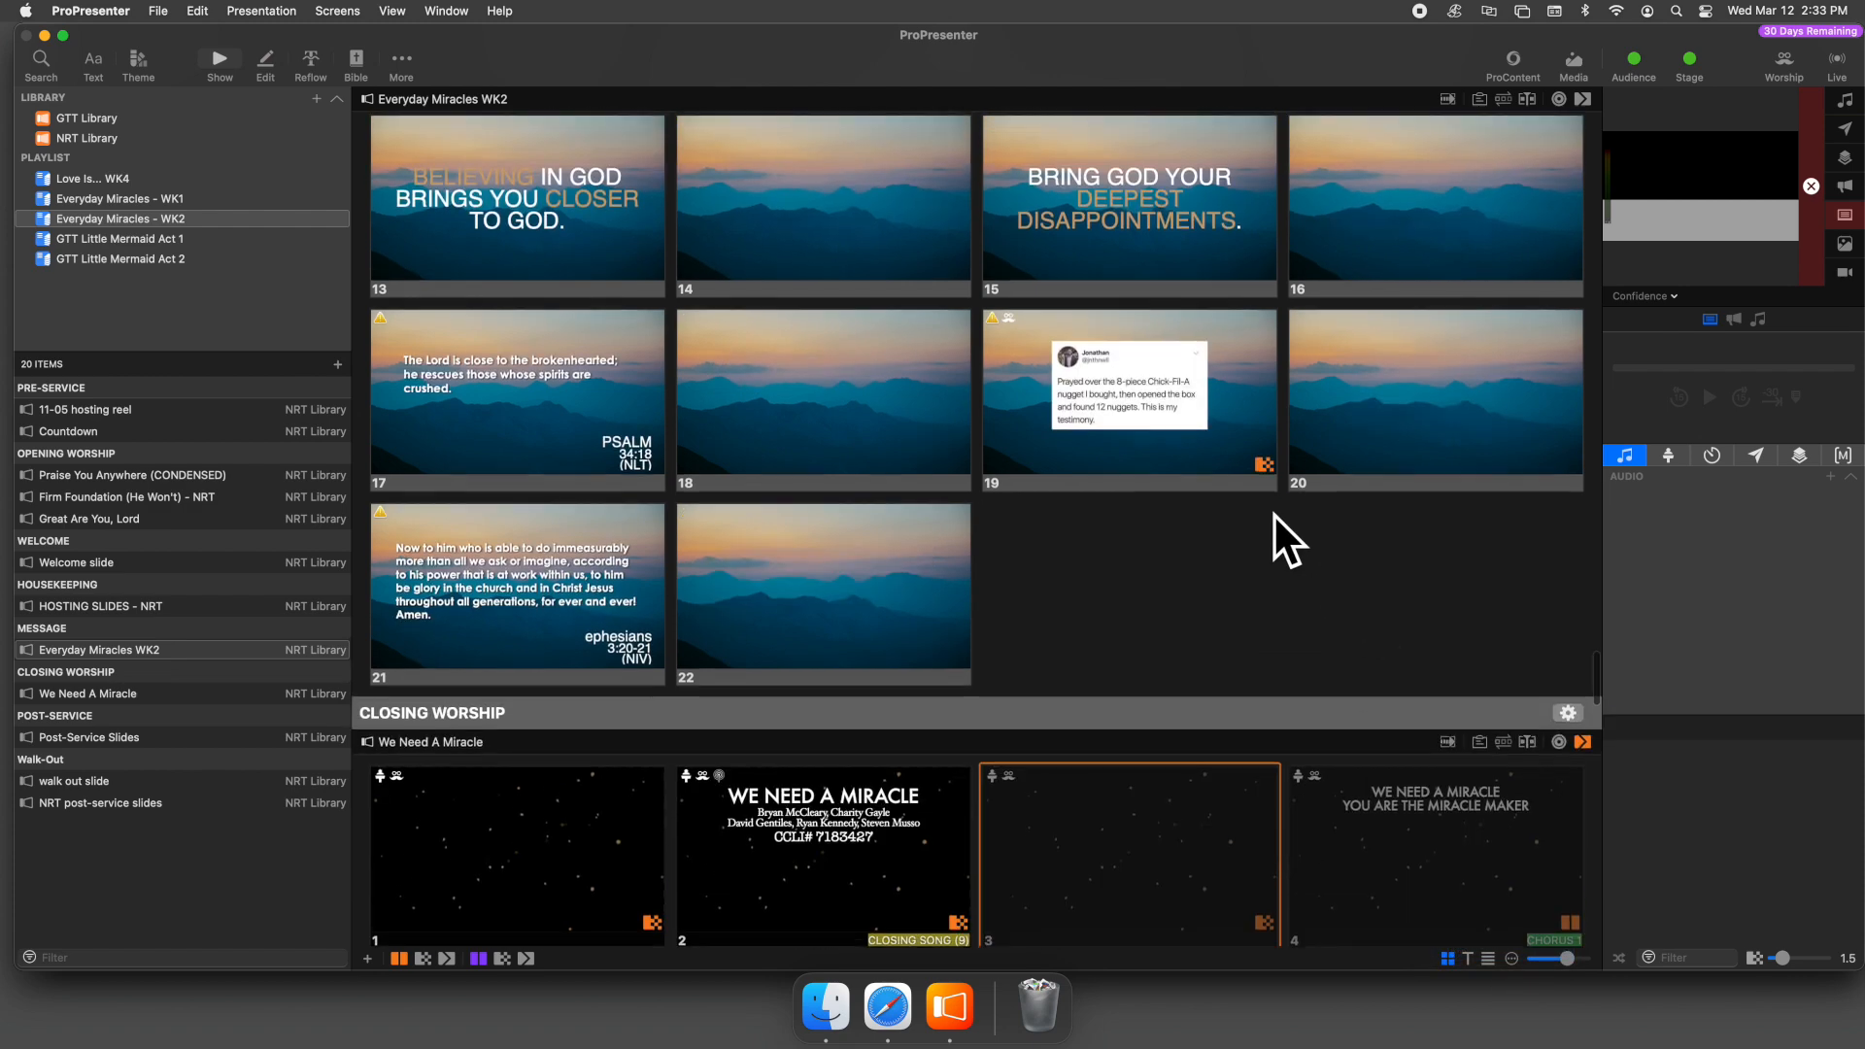
{"action": "scroll", "coordinate": [1276, 512], "scroll_direction": "up", "scroll_amount": 5}
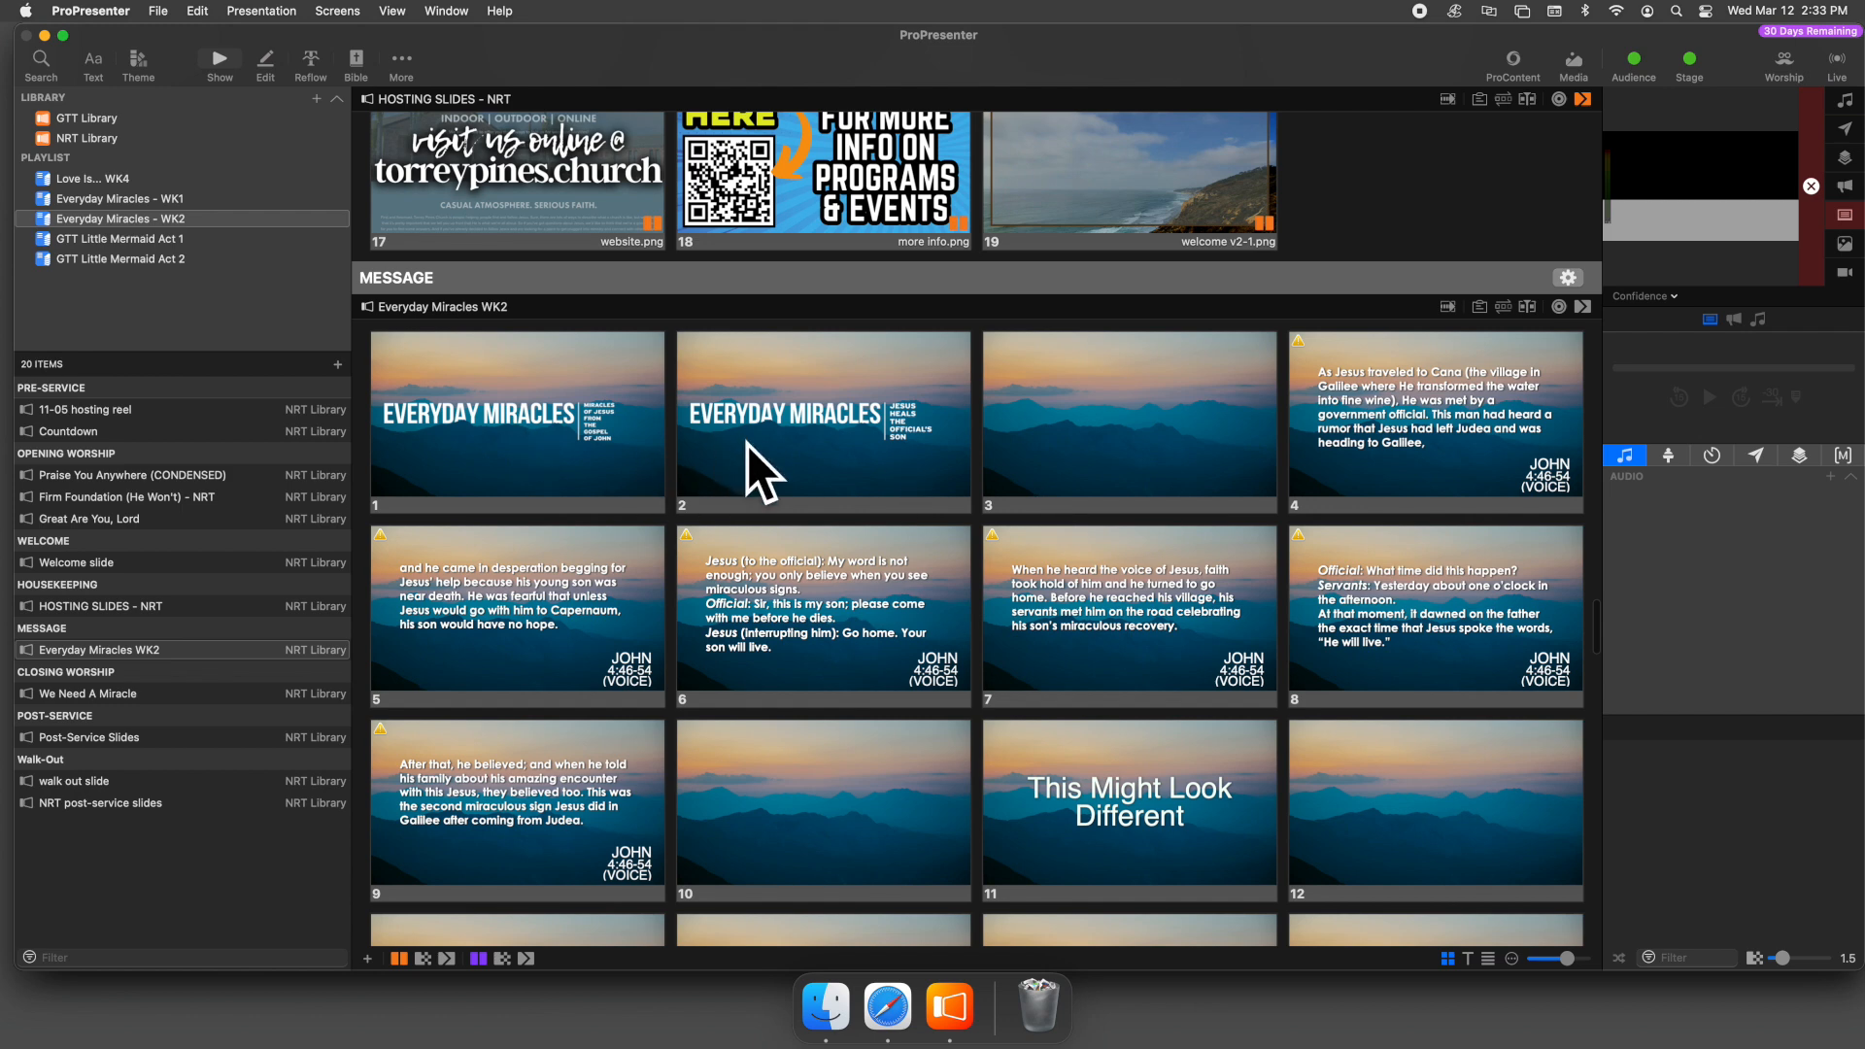
{"action": "right_click", "coordinate": [532, 411]}
{"action": "left_click", "coordinate": [511, 409]}
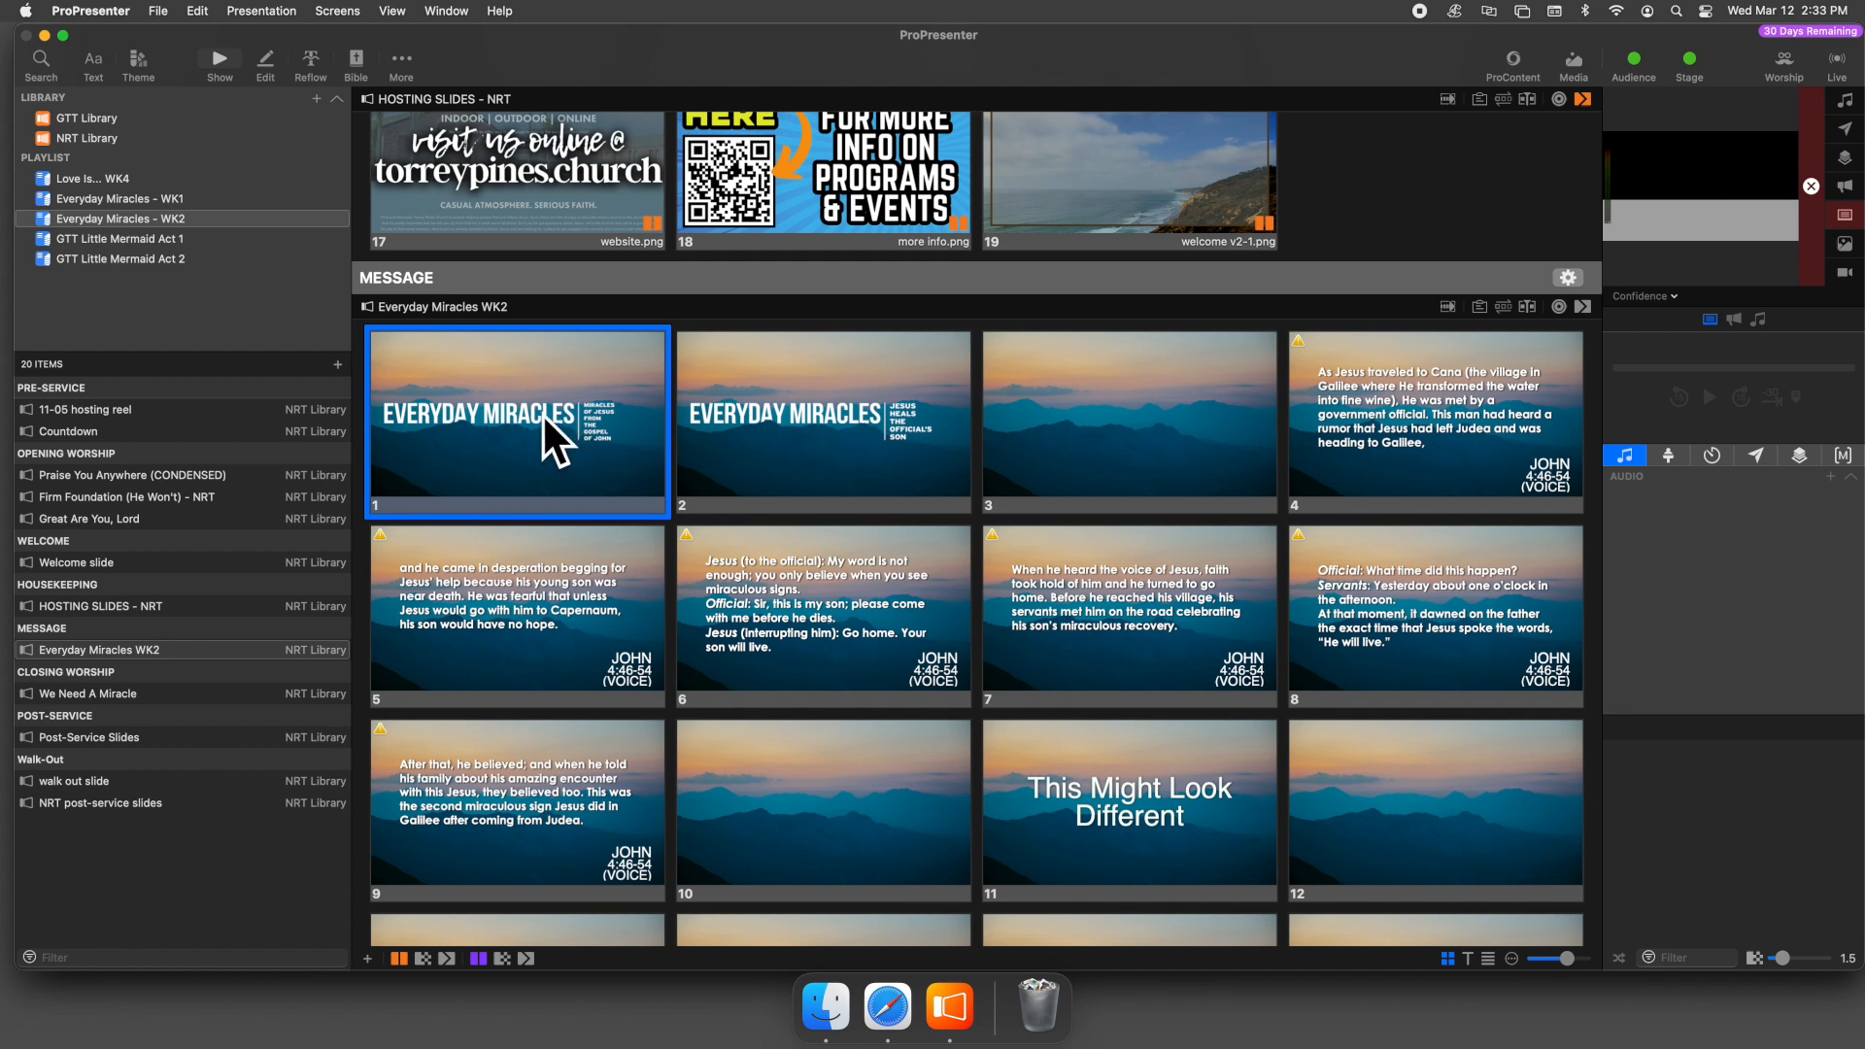
{"action": "key", "text": "Delete"}
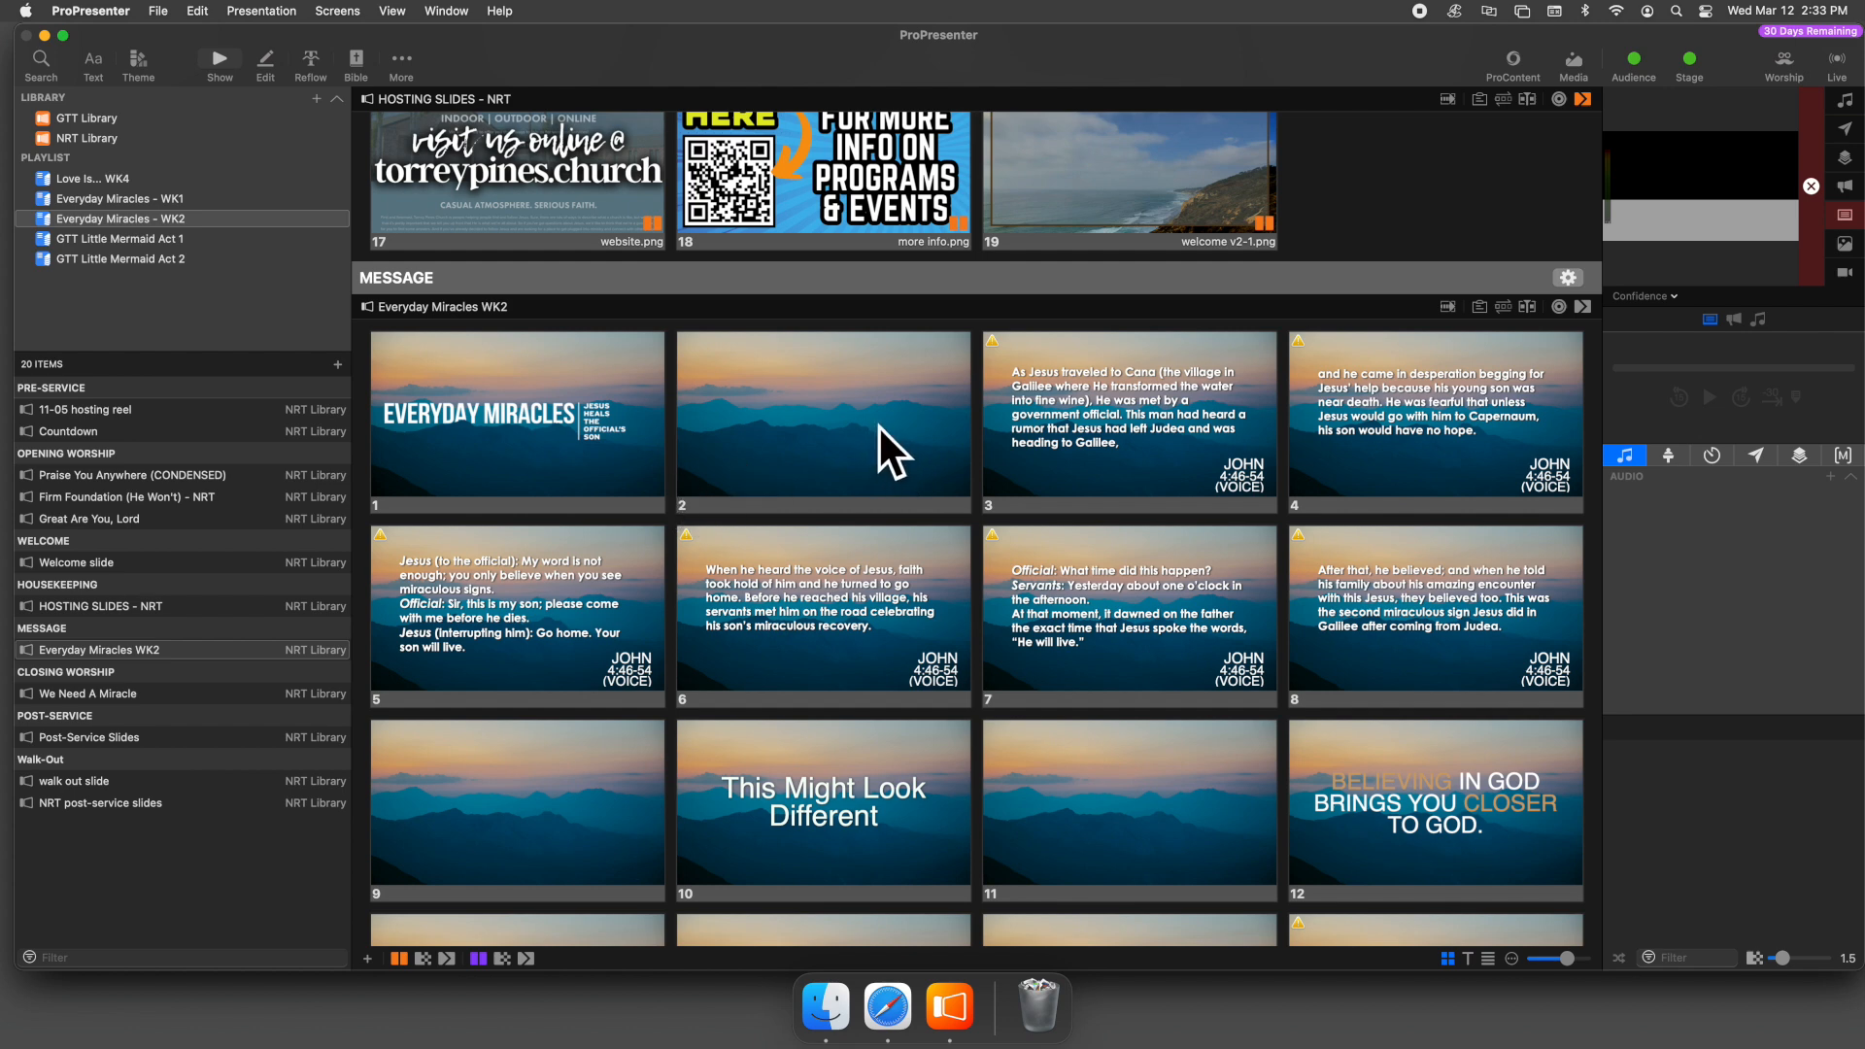
{"action": "scroll", "coordinate": [879, 451], "scroll_direction": "down", "scroll_amount": 2}
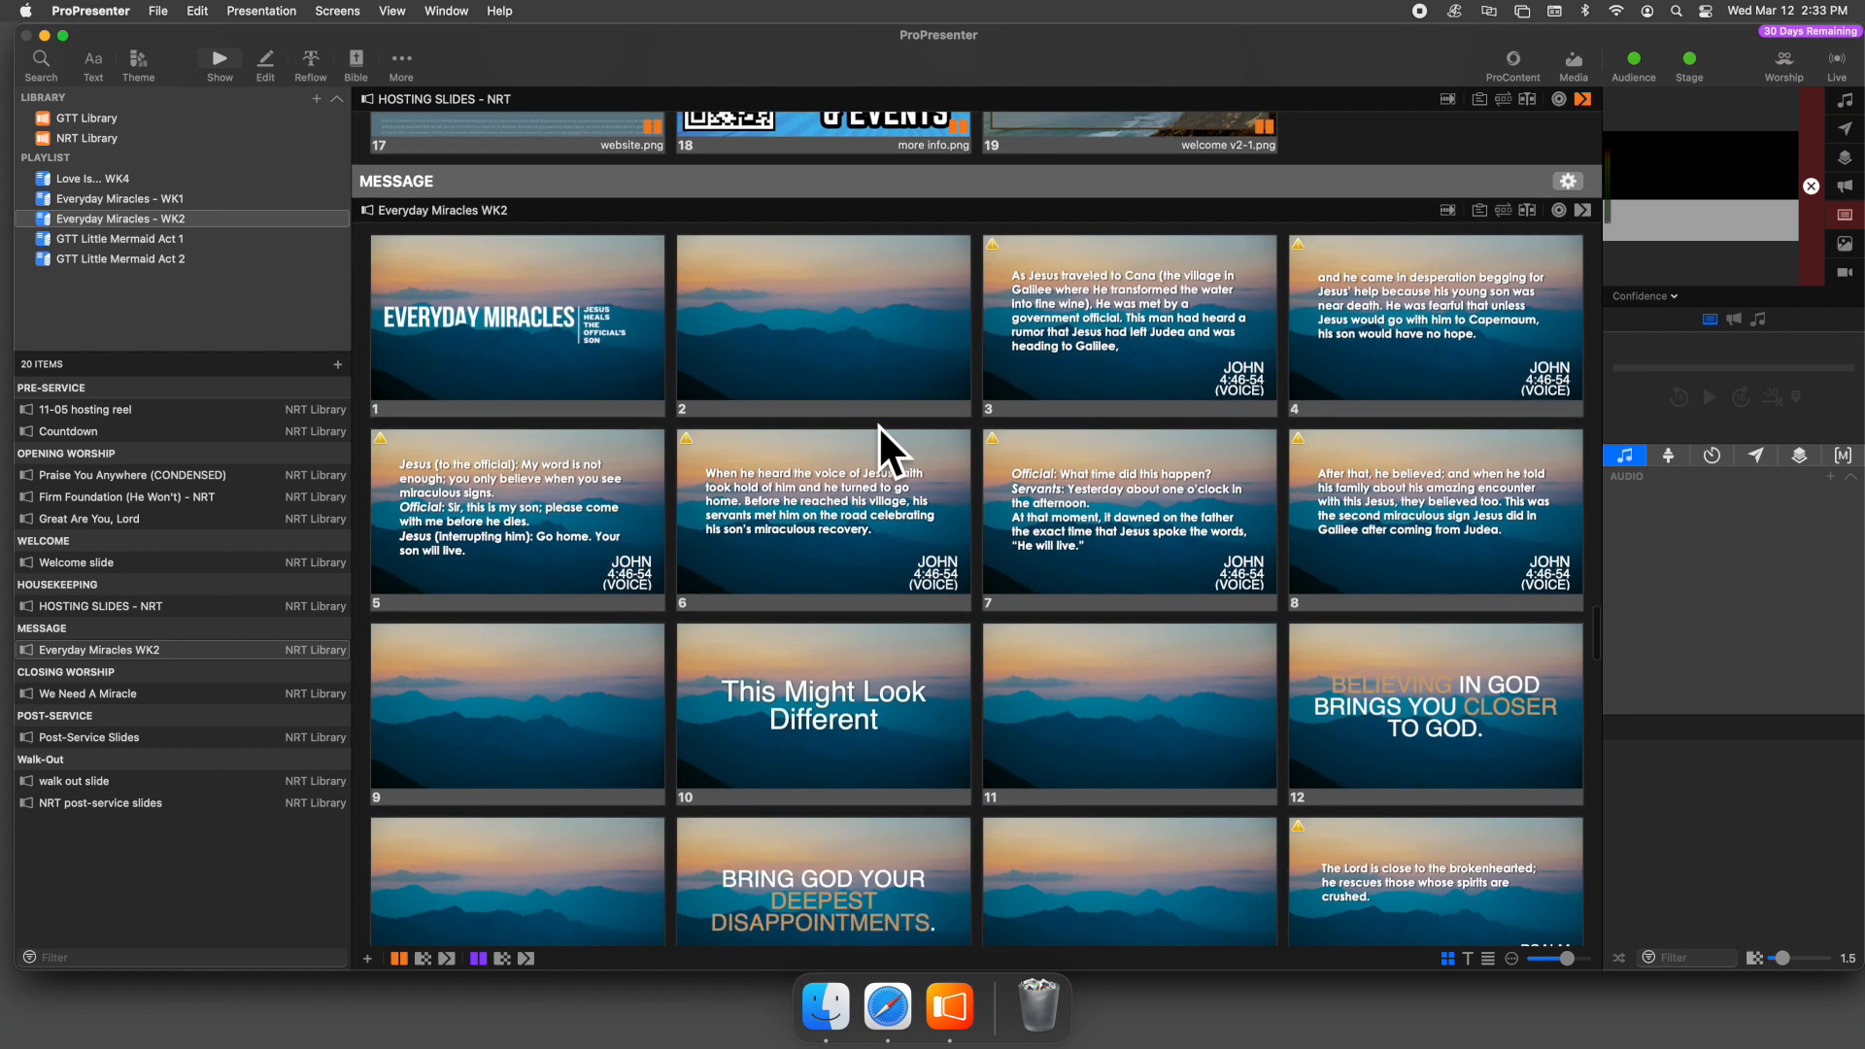
{"action": "right_click", "coordinate": [840, 314]}
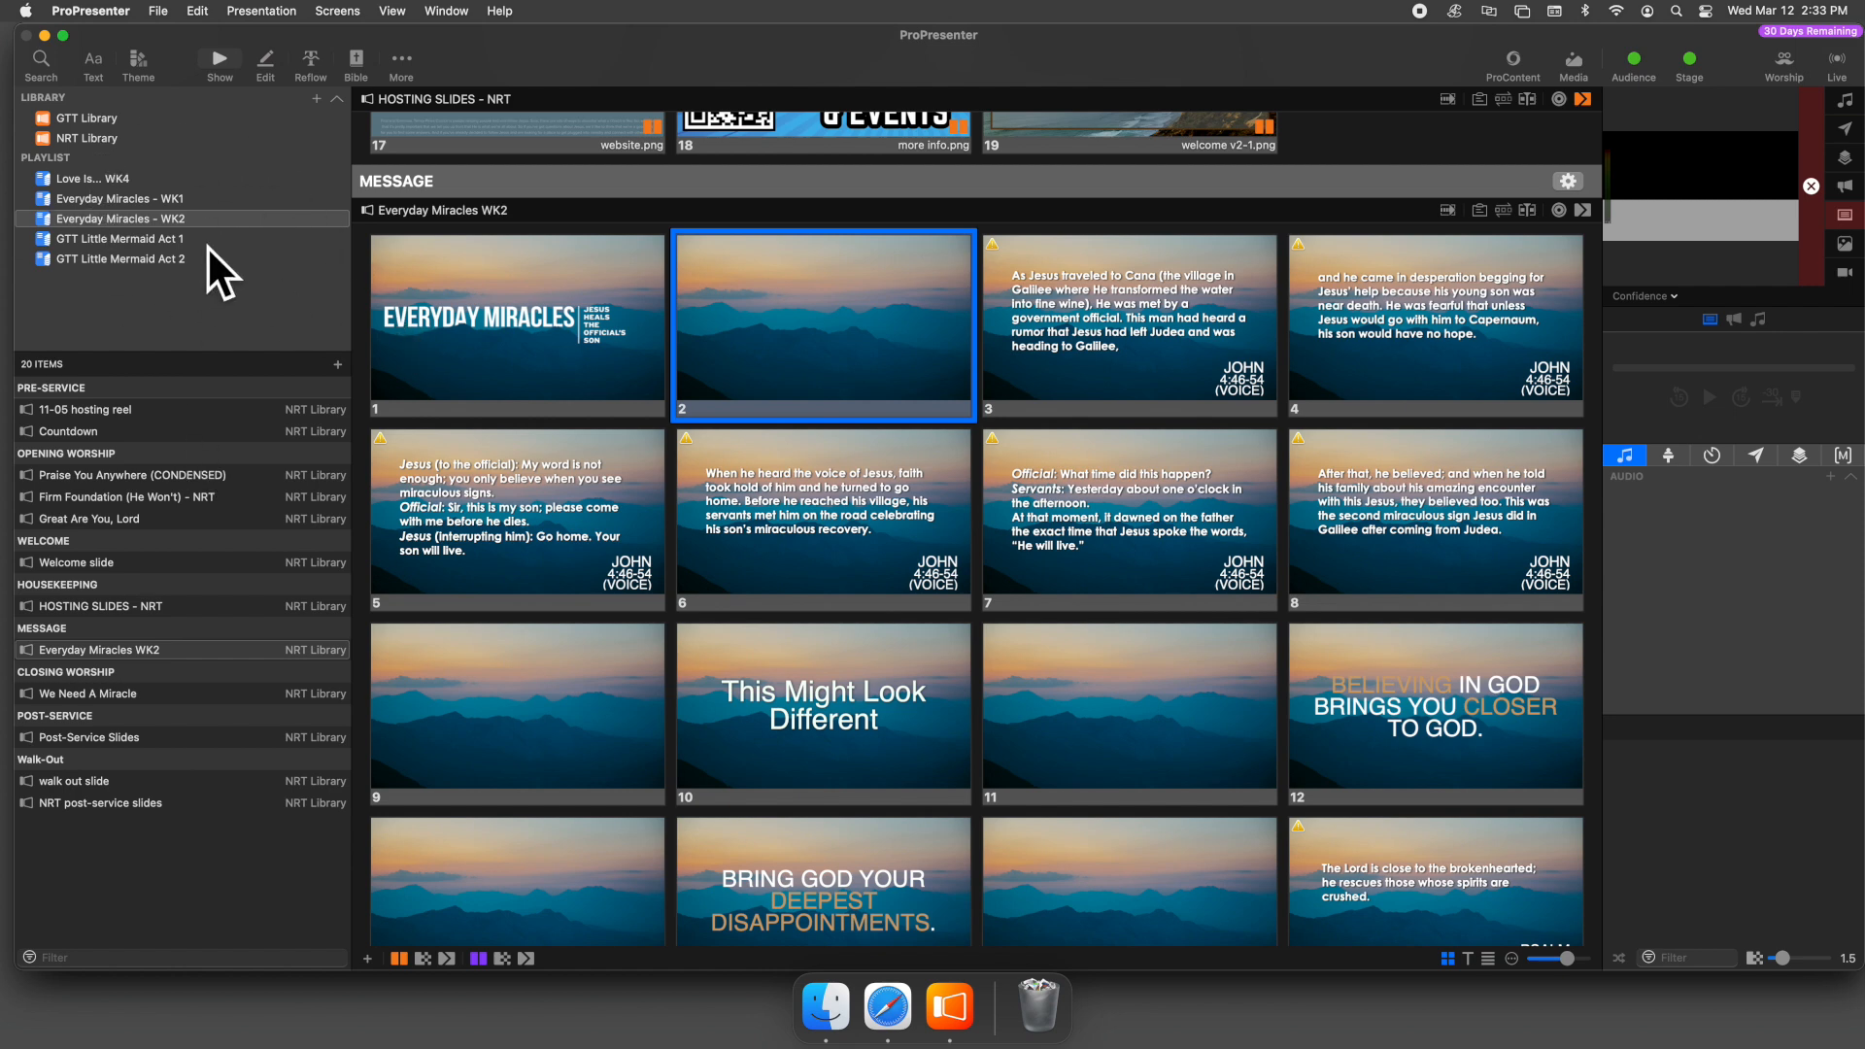
- Copy slides 1 and 2, the bumper video and message title, from FS Message EVeryday Miracles in the Everyday Miracles - WK1 playlist
{"action": "left_click", "coordinate": [203, 196]}
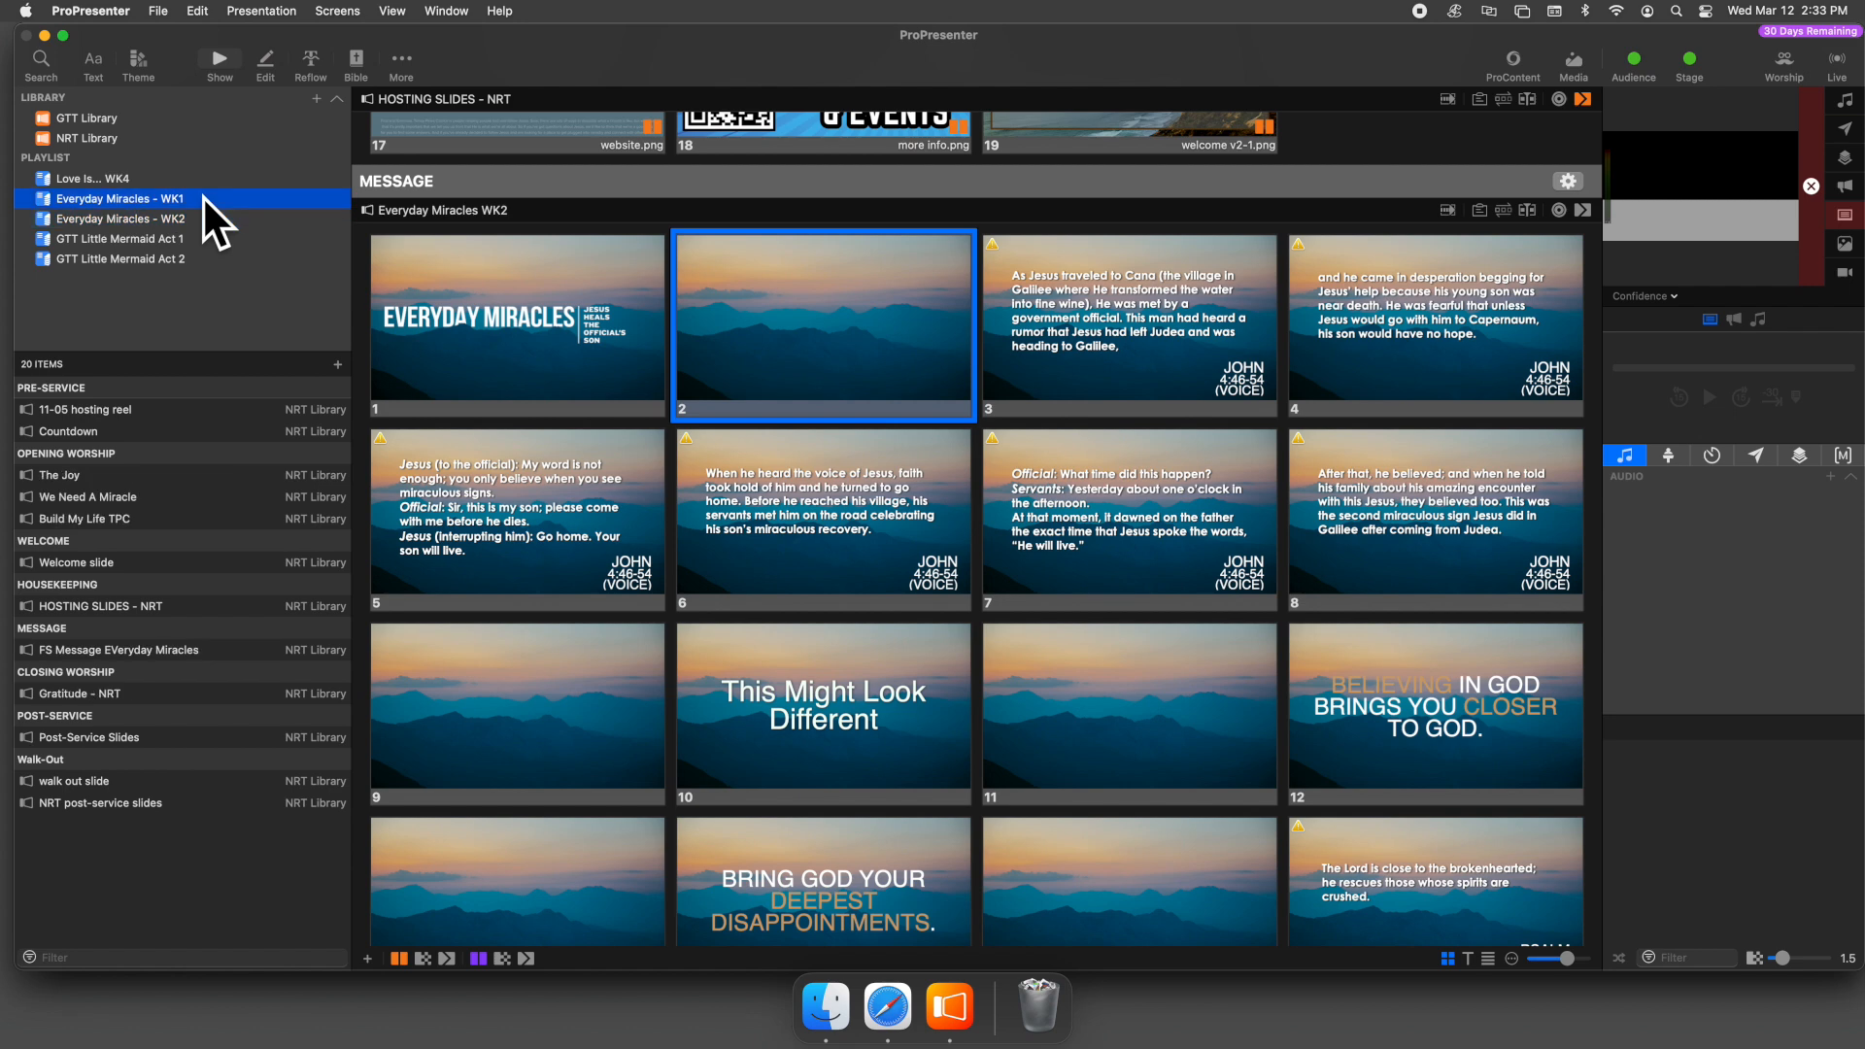
{"action": "left_click", "coordinate": [220, 653]}
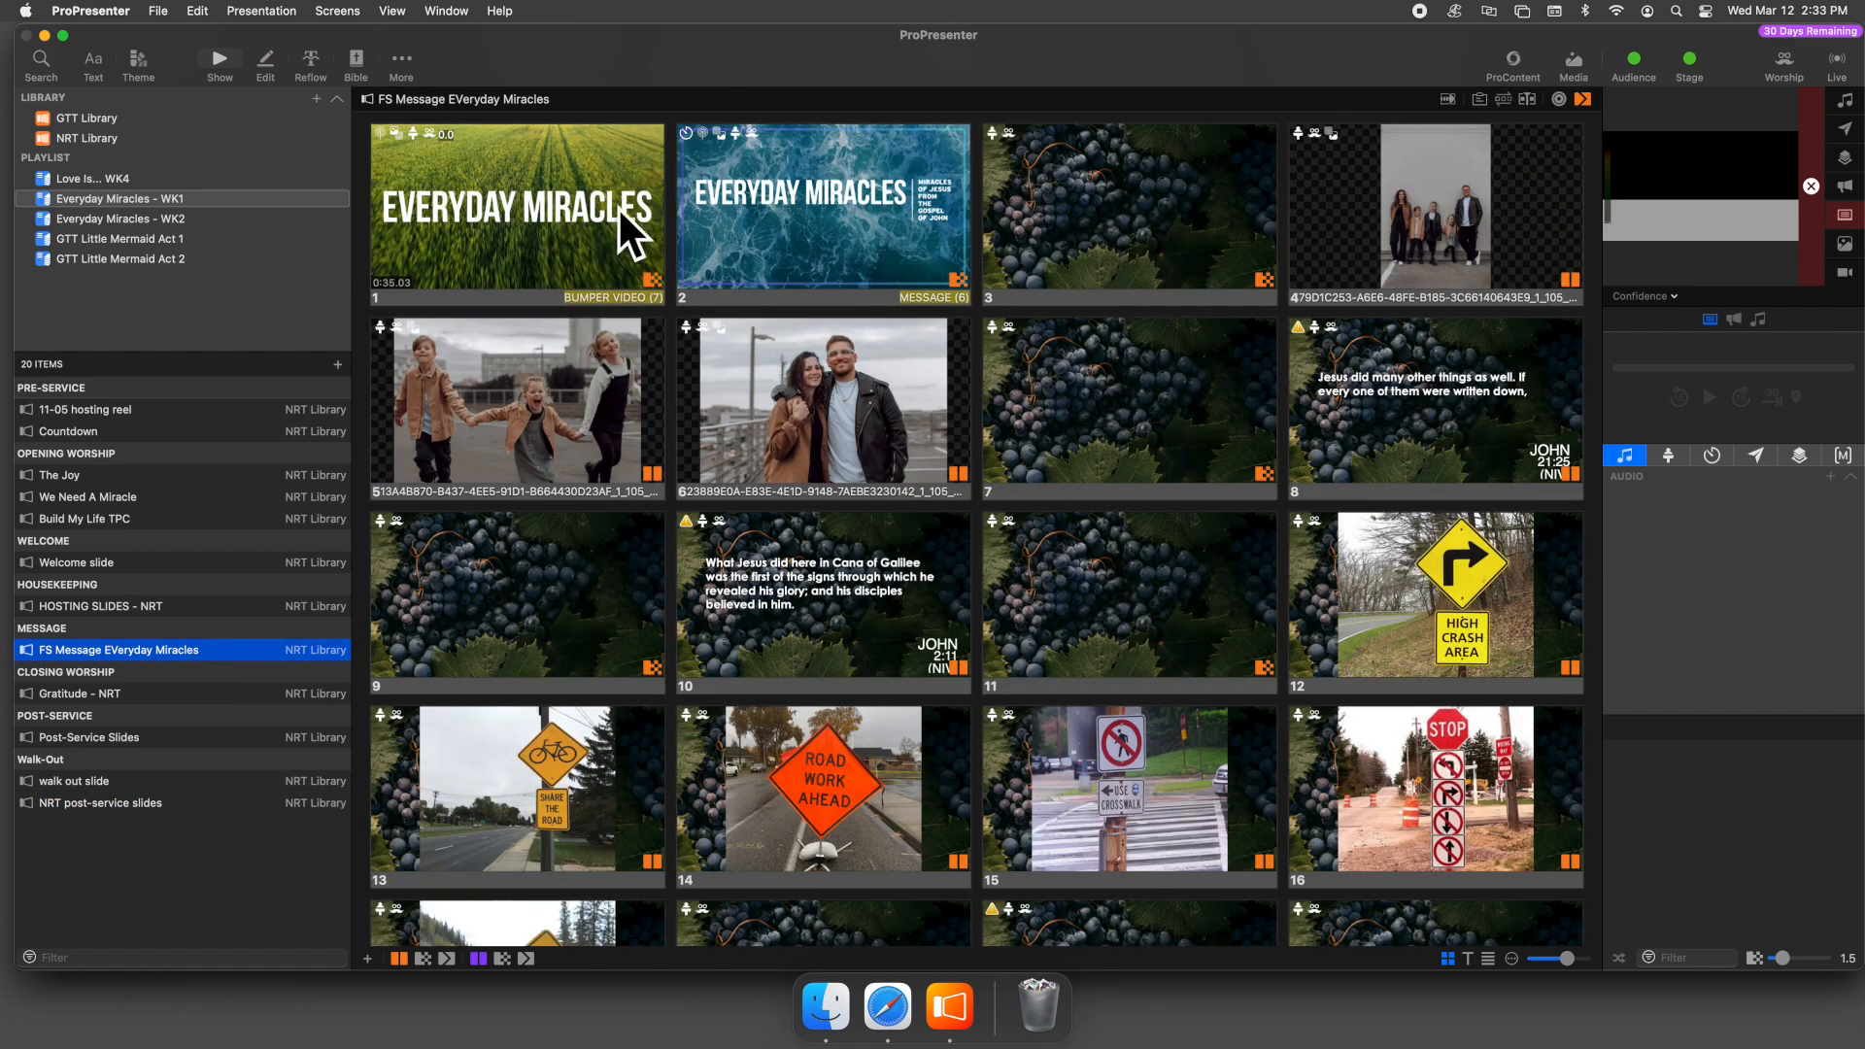
{"action": "left_click", "coordinate": [659, 239]}
{"action": "left_click", "coordinate": [713, 242], "text": "shift"}
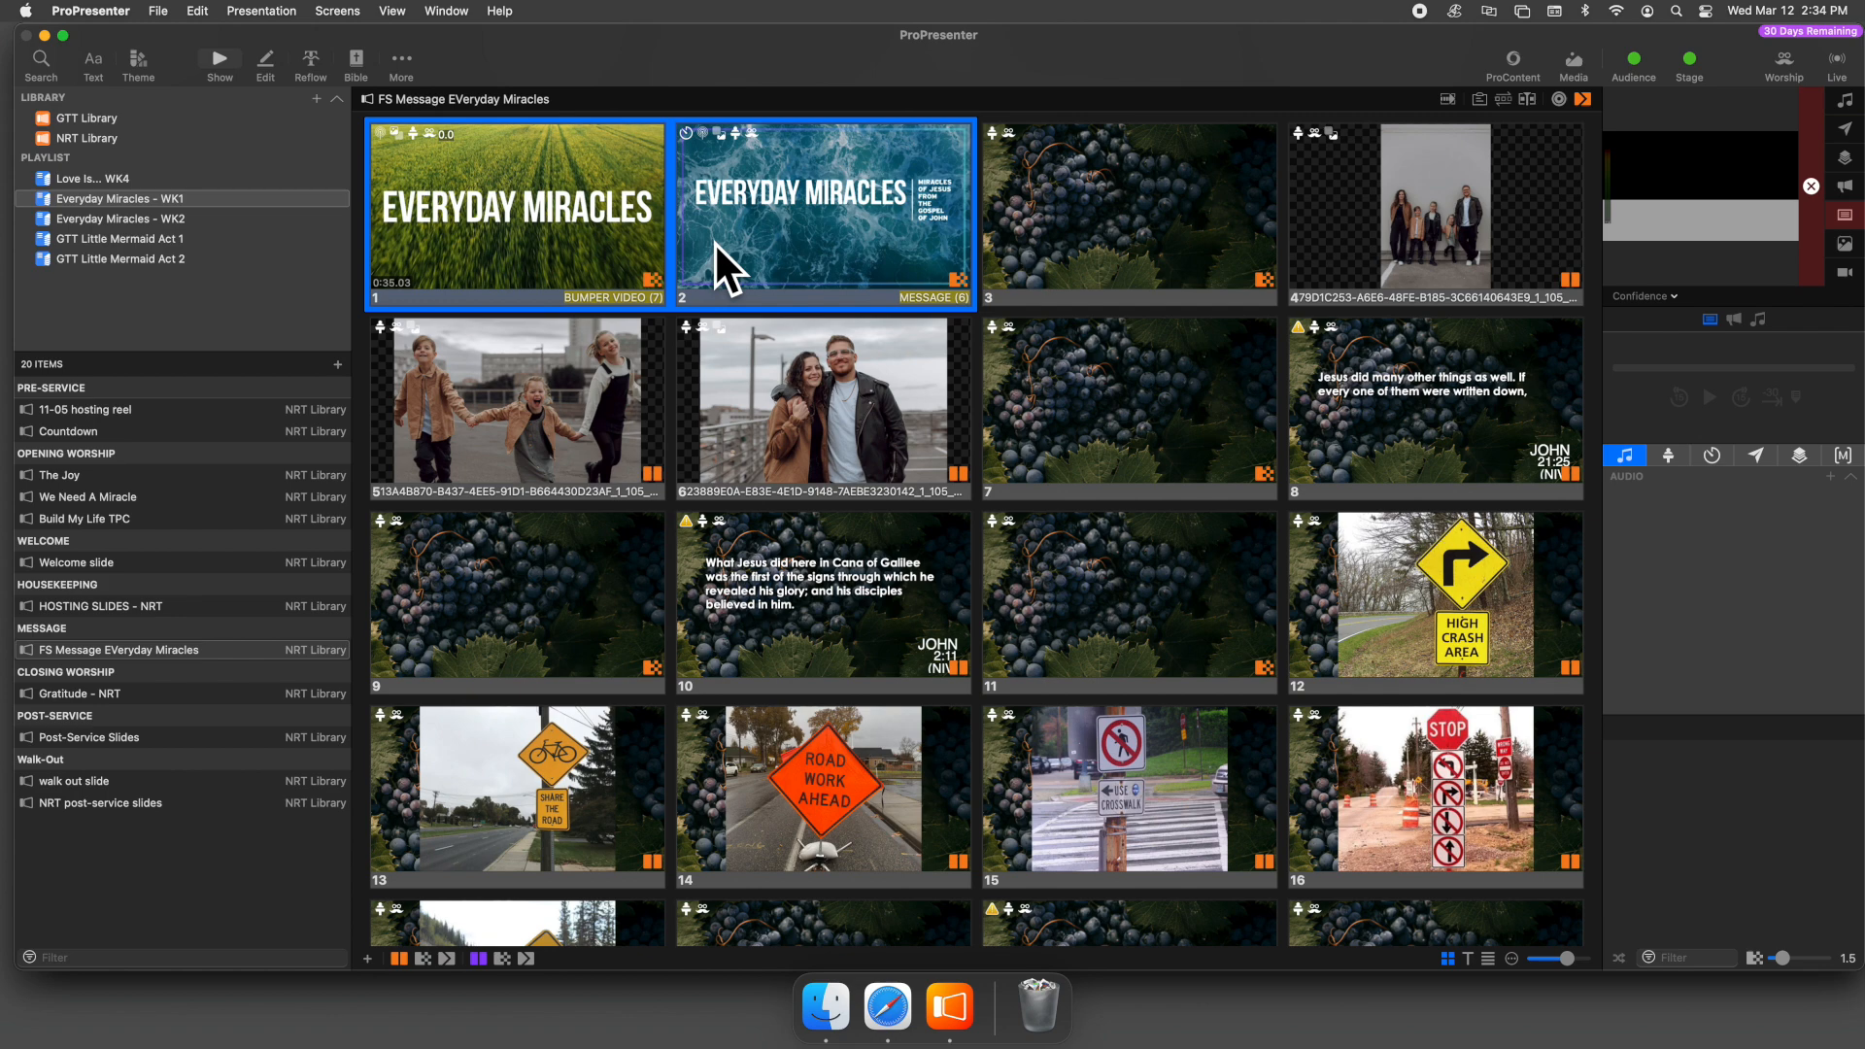
{"action": "right_click", "coordinate": [714, 242]}
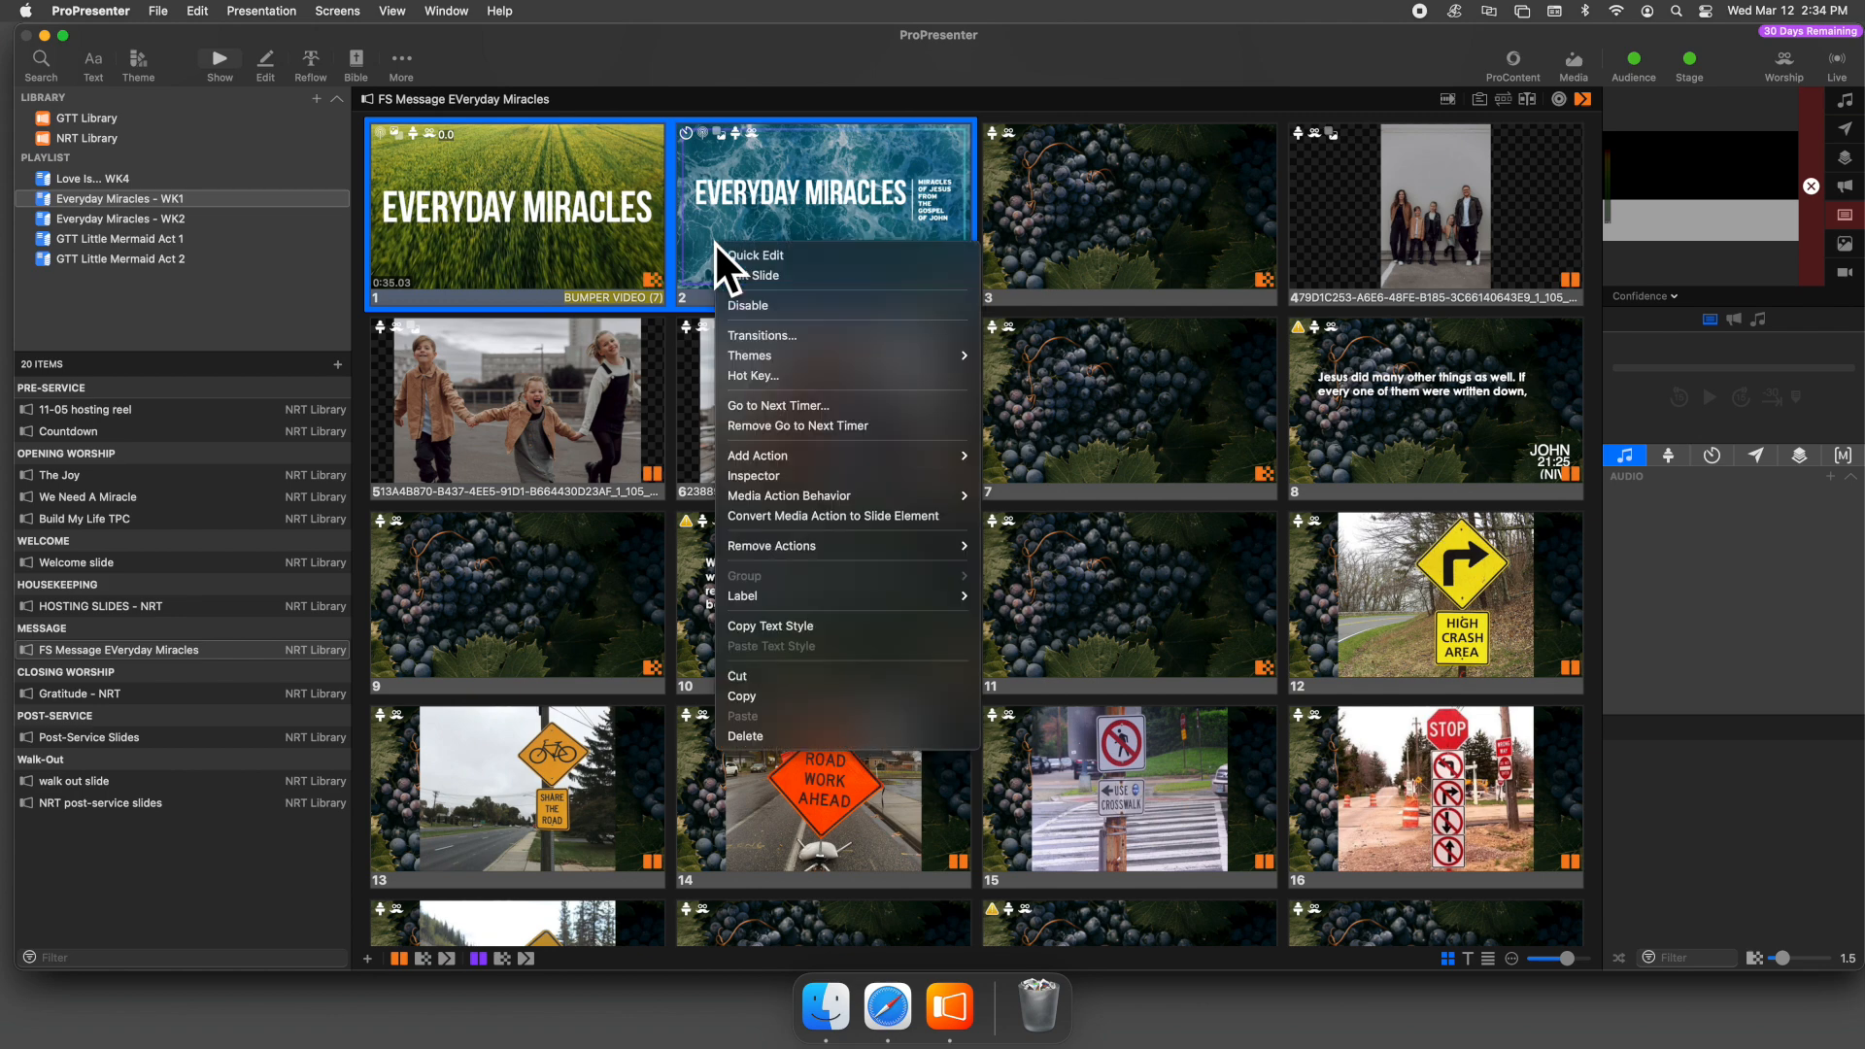
{"action": "left_click", "coordinate": [781, 689]}
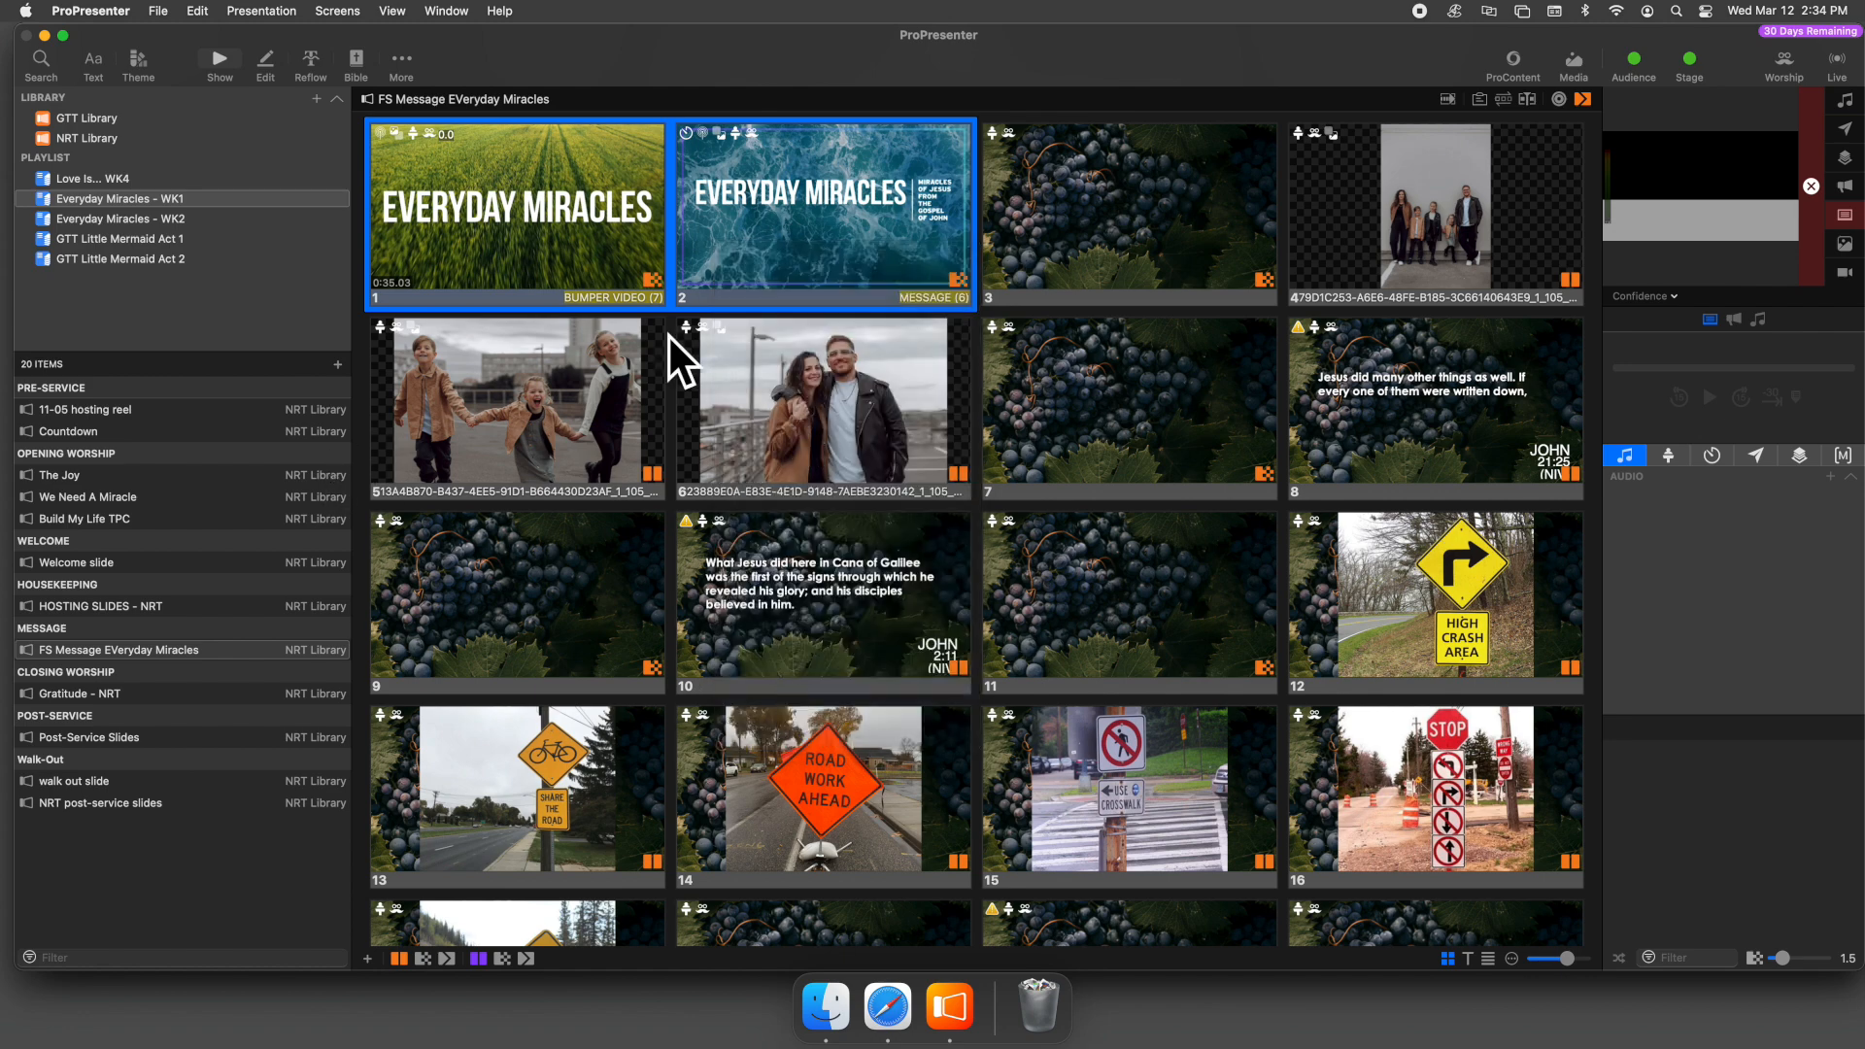
- Paste the copied bumper video and message title slides after slide 1 of Everyday Miracles WK2 in the Everyday Miracles - WK2 playlist
{"action": "left_click", "coordinate": [196, 217]}
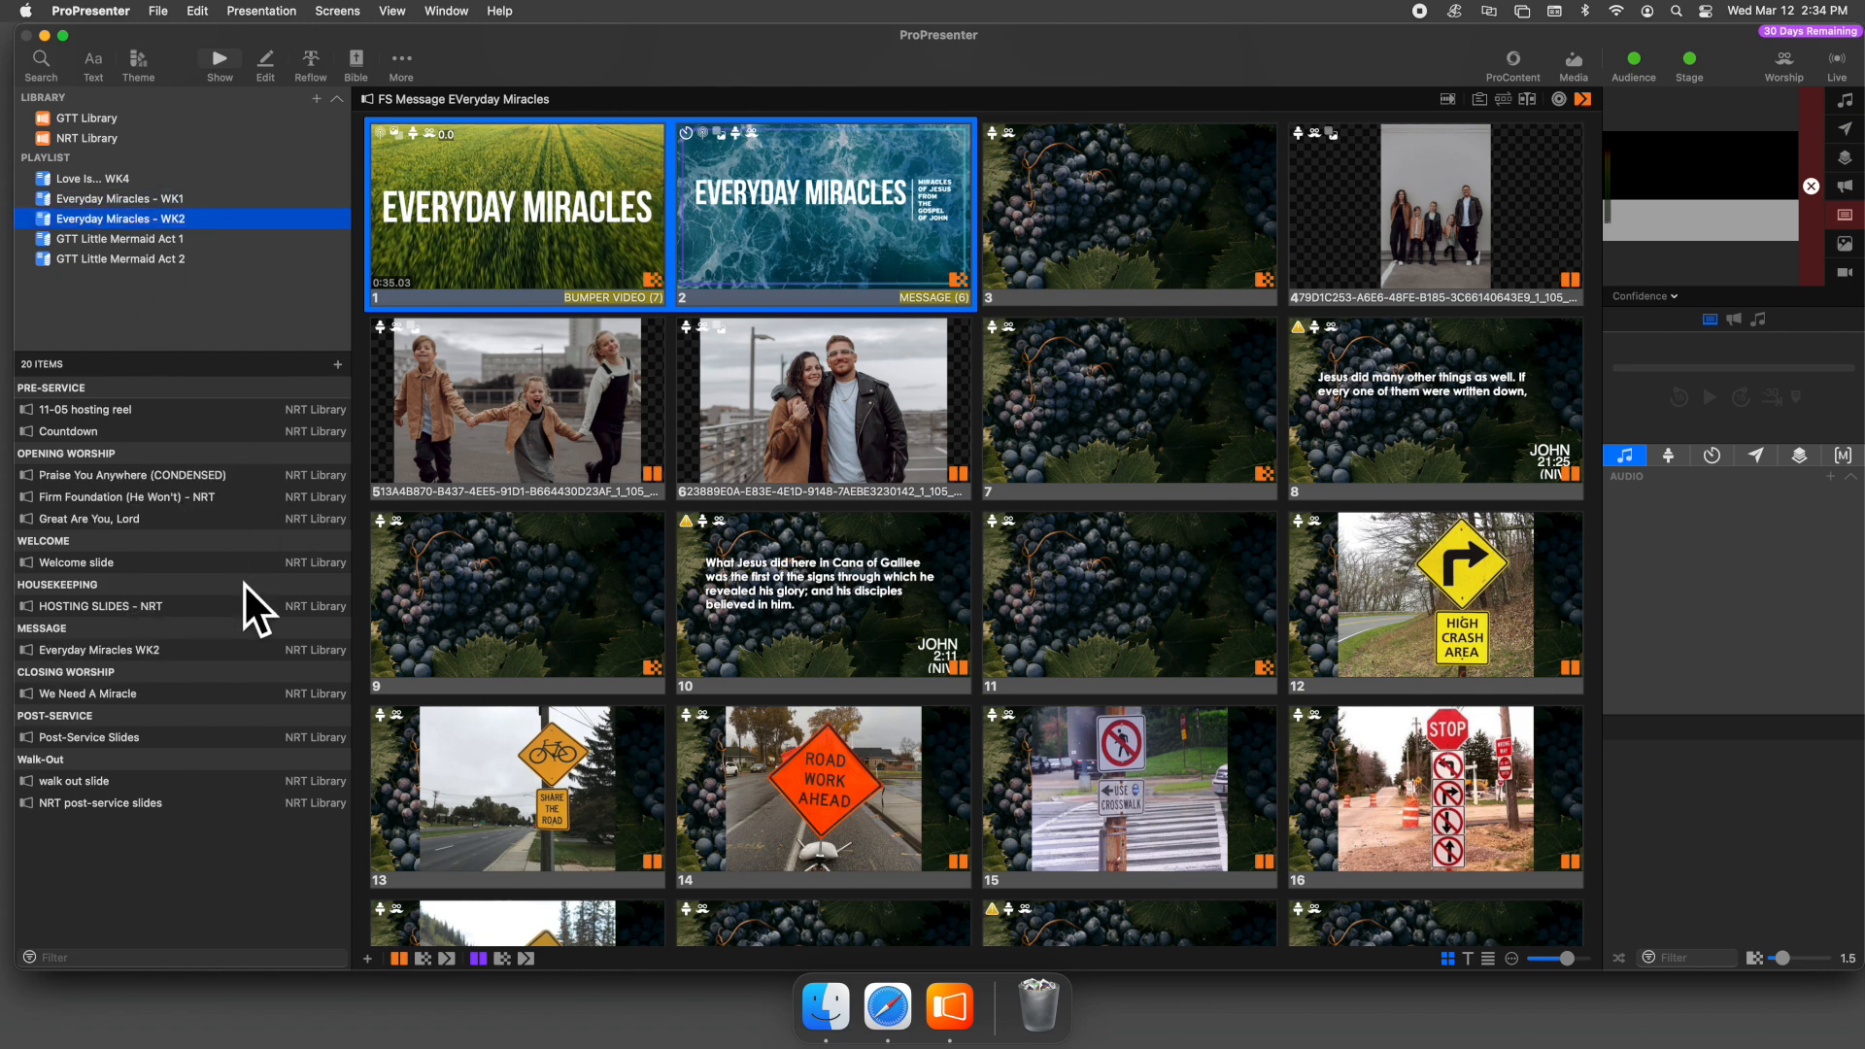
{"action": "left_click", "coordinate": [177, 650]}
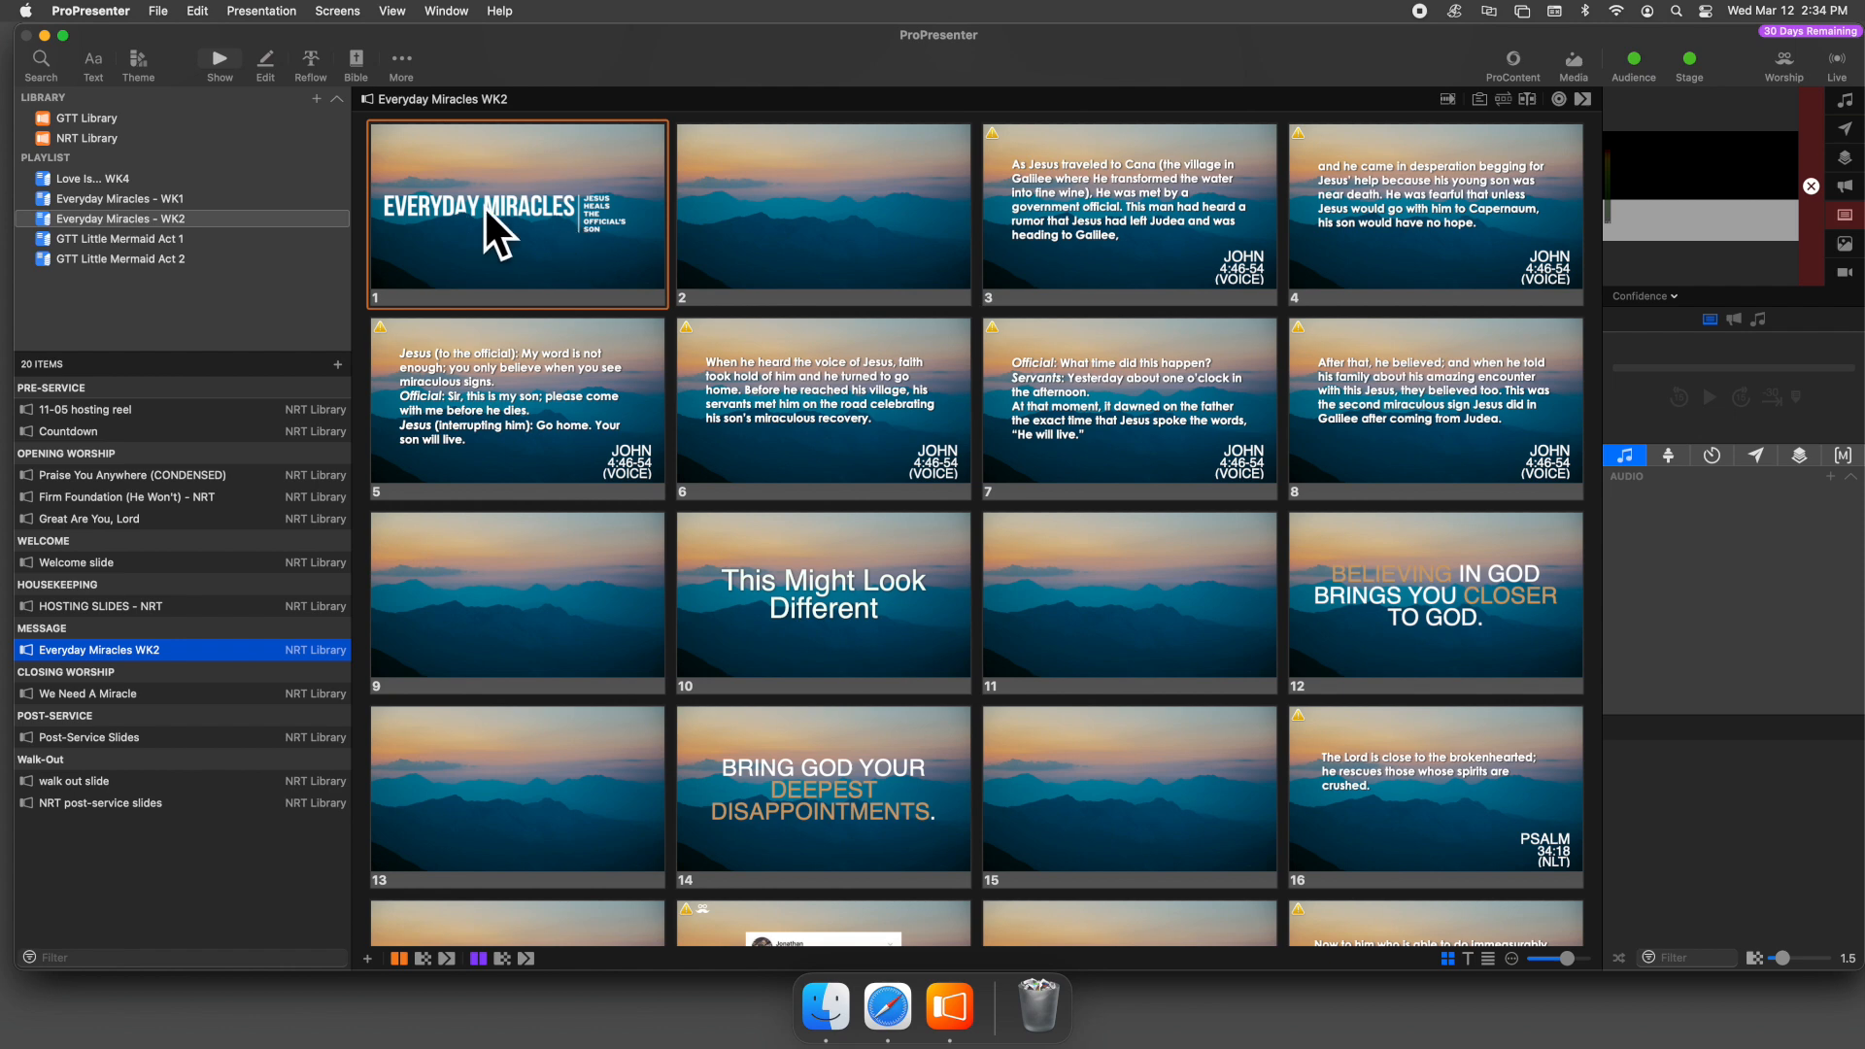
{"action": "right_click", "coordinate": [582, 216]}
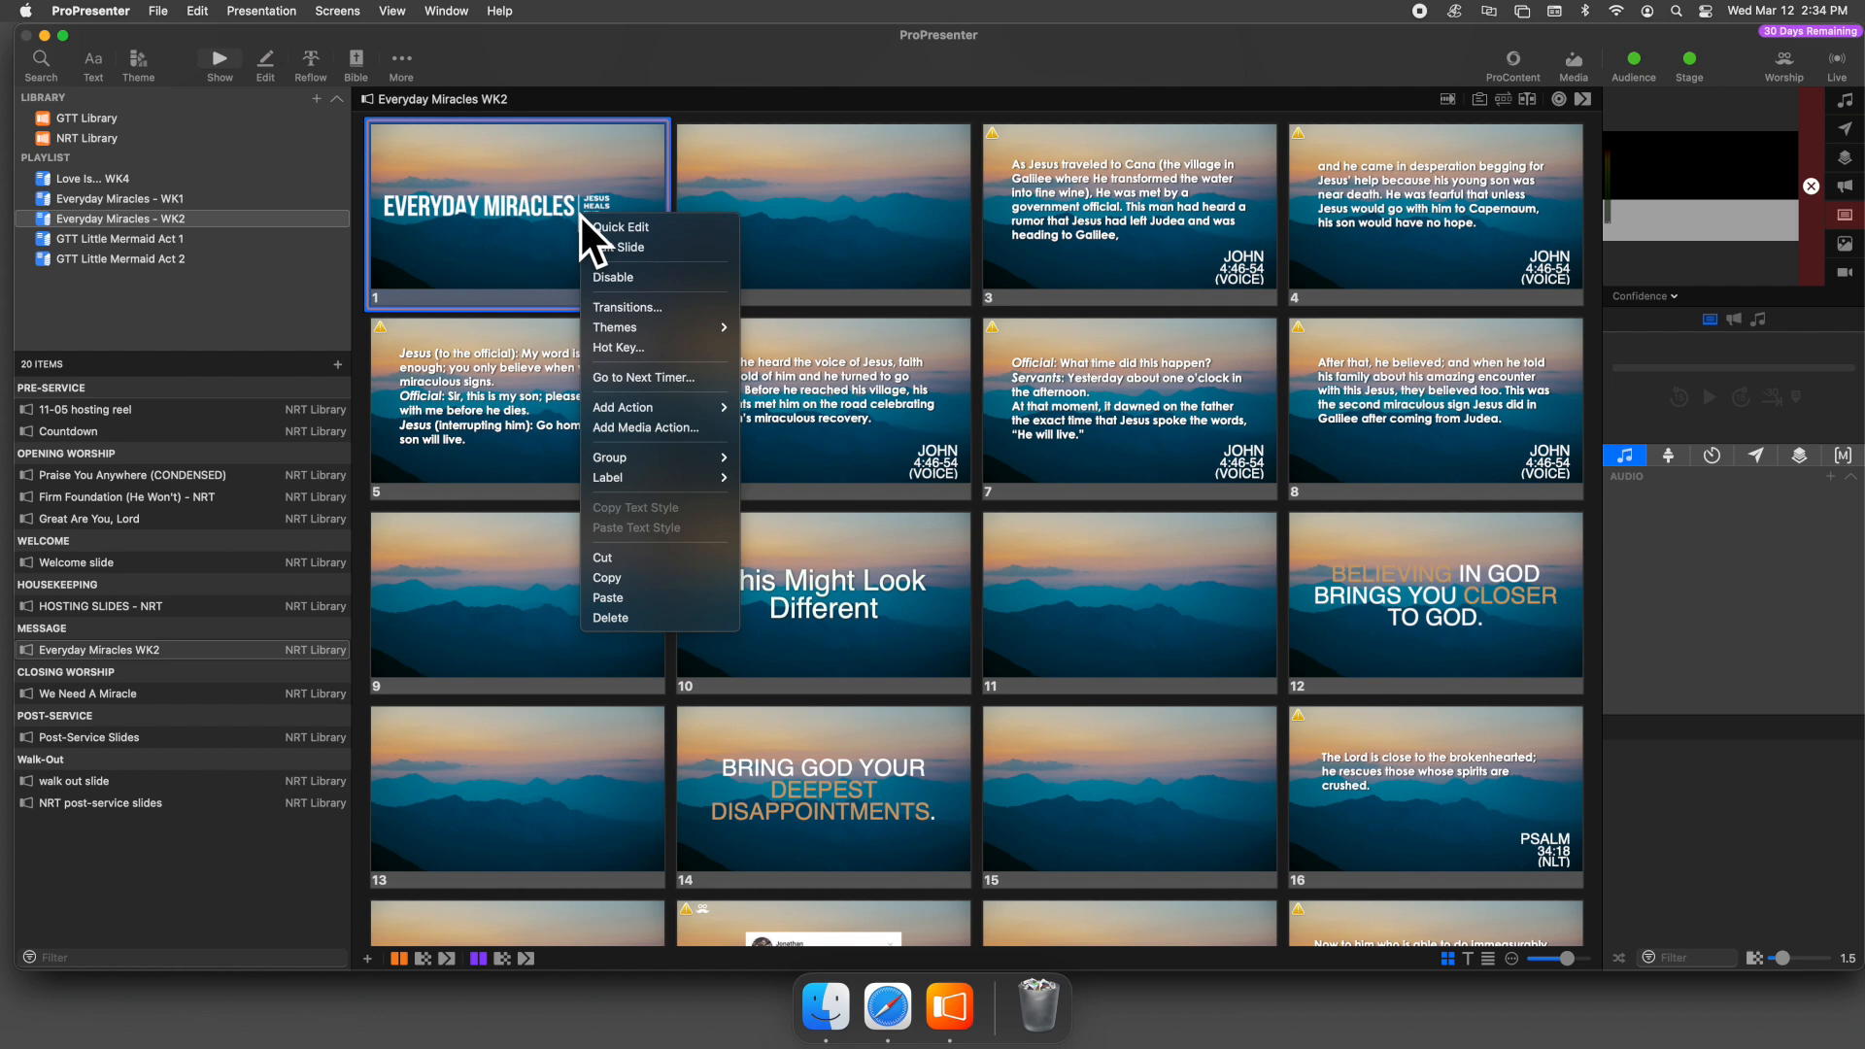
{"action": "left_click", "coordinate": [693, 594]}
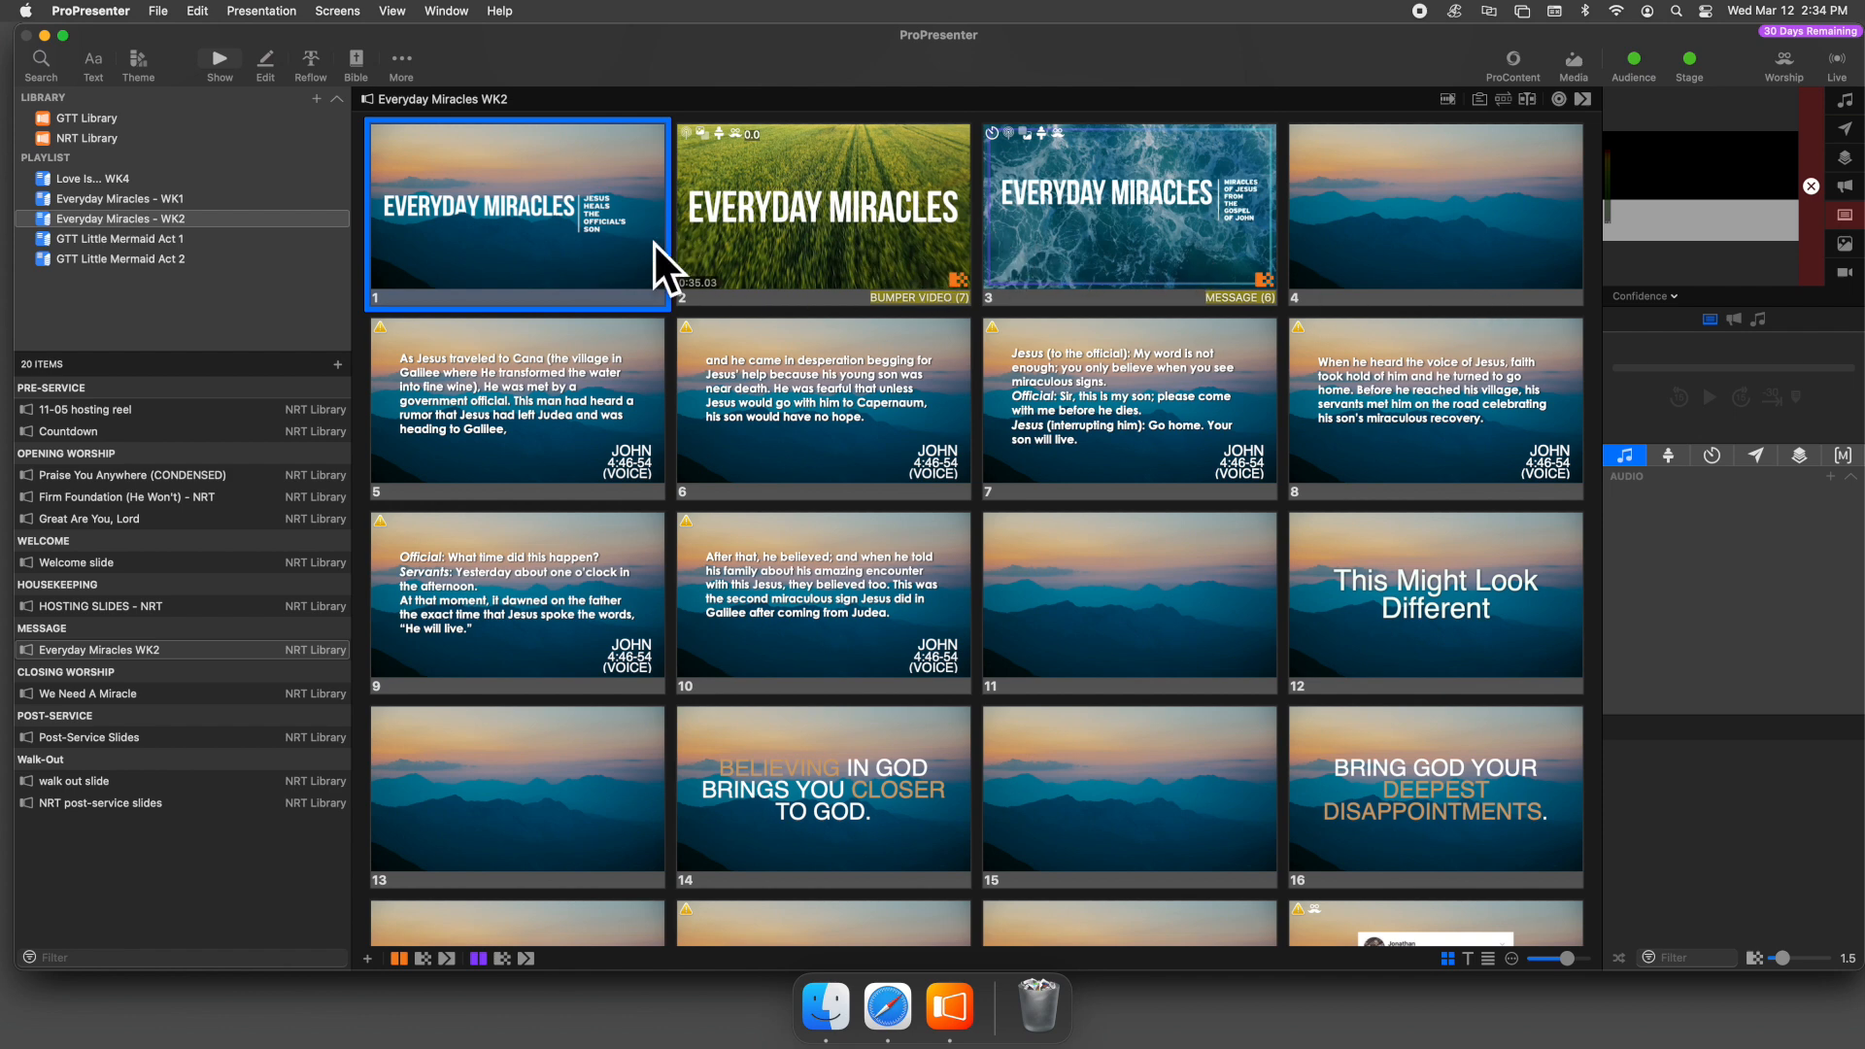
- Move the "Jesus Heals the Official's Son" title slide to position 3, behind the pasted slides, and disable it
{"action": "left_click", "coordinate": [549, 234]}
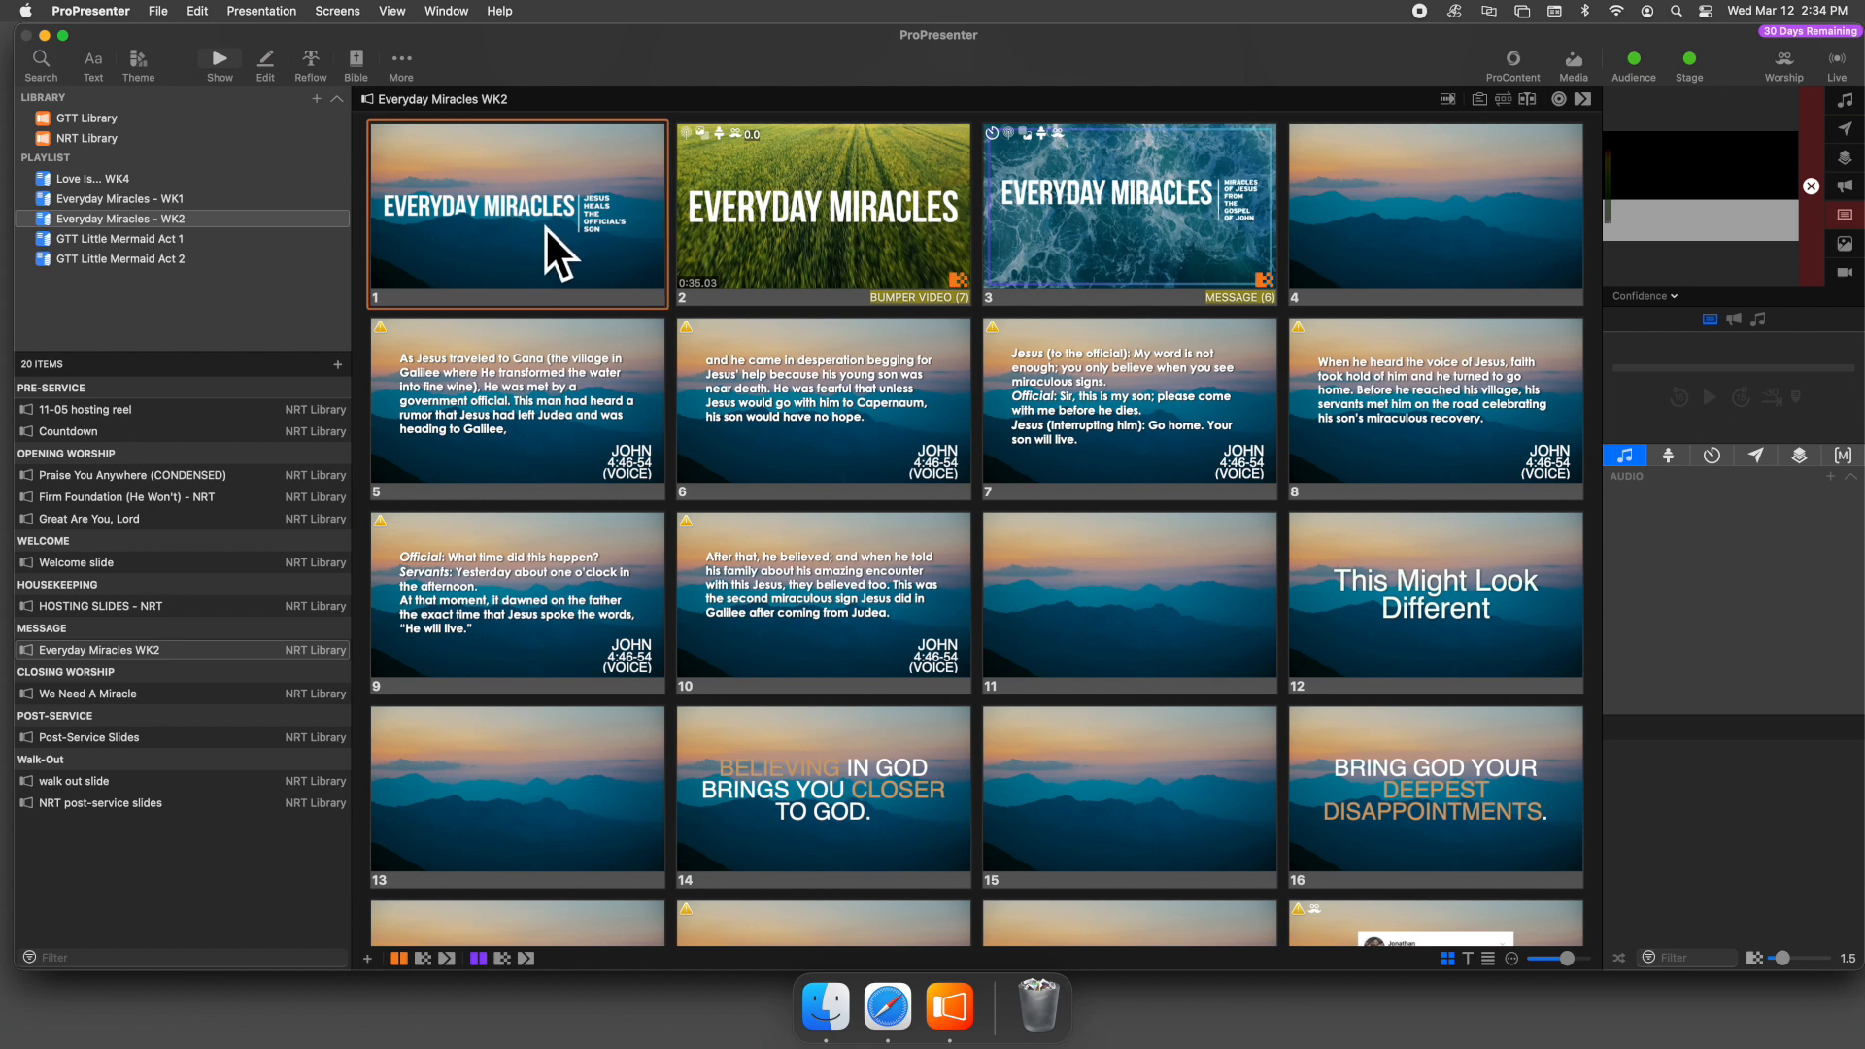
{"action": "left_click_drag", "start_coordinate": [491, 199], "coordinate": [1262, 227]}
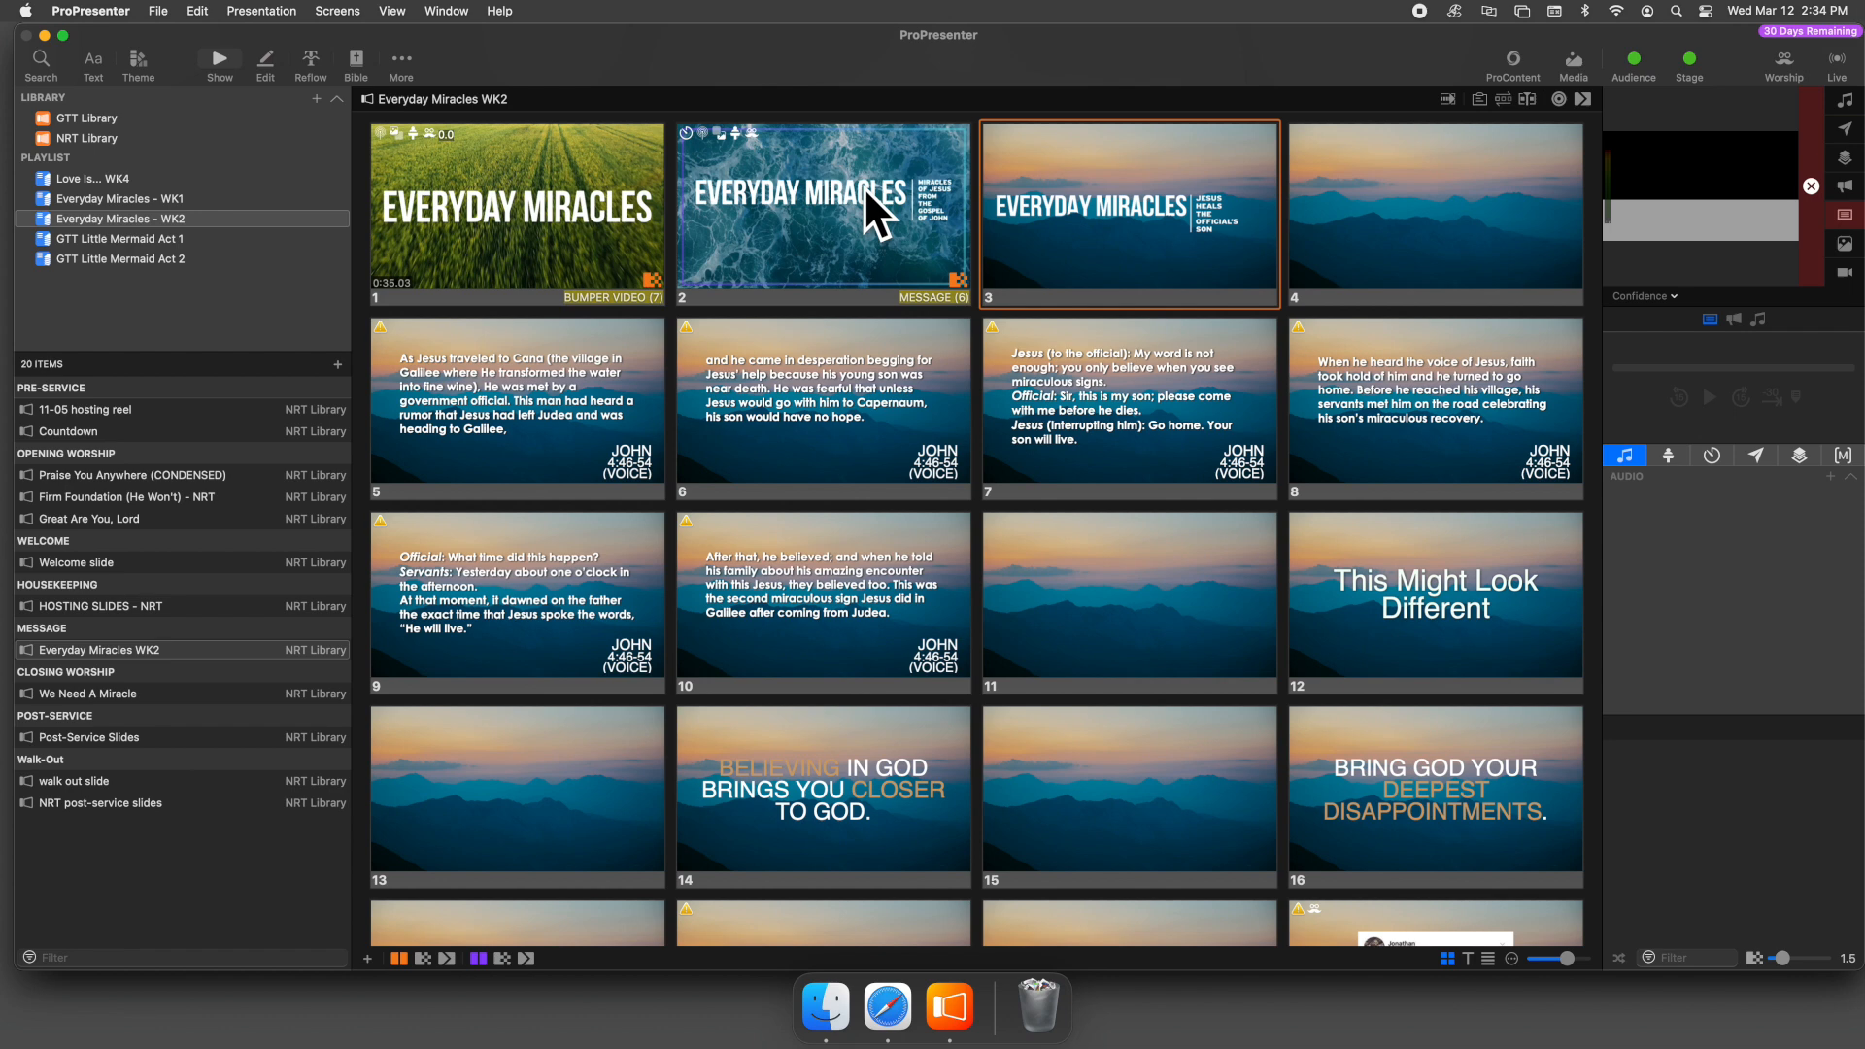
{"action": "right_click", "coordinate": [1144, 217]}
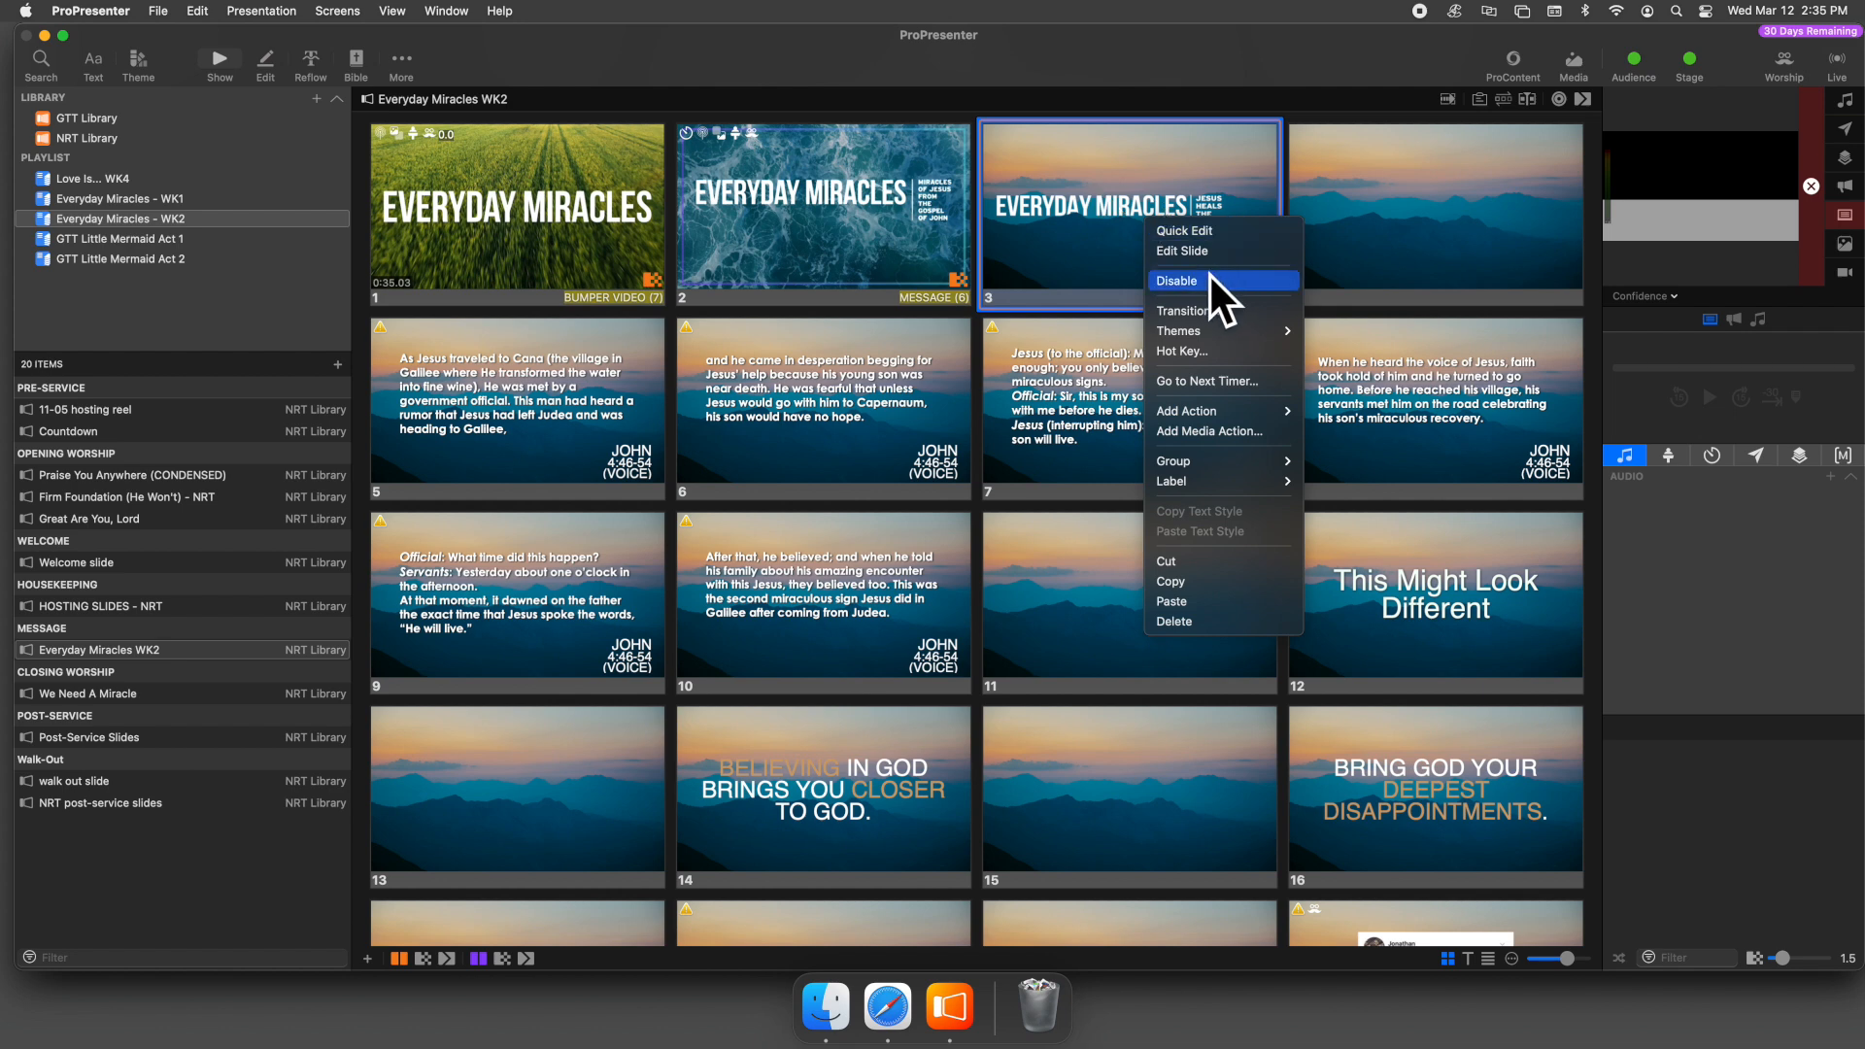
{"action": "key", "text": "Escape"}
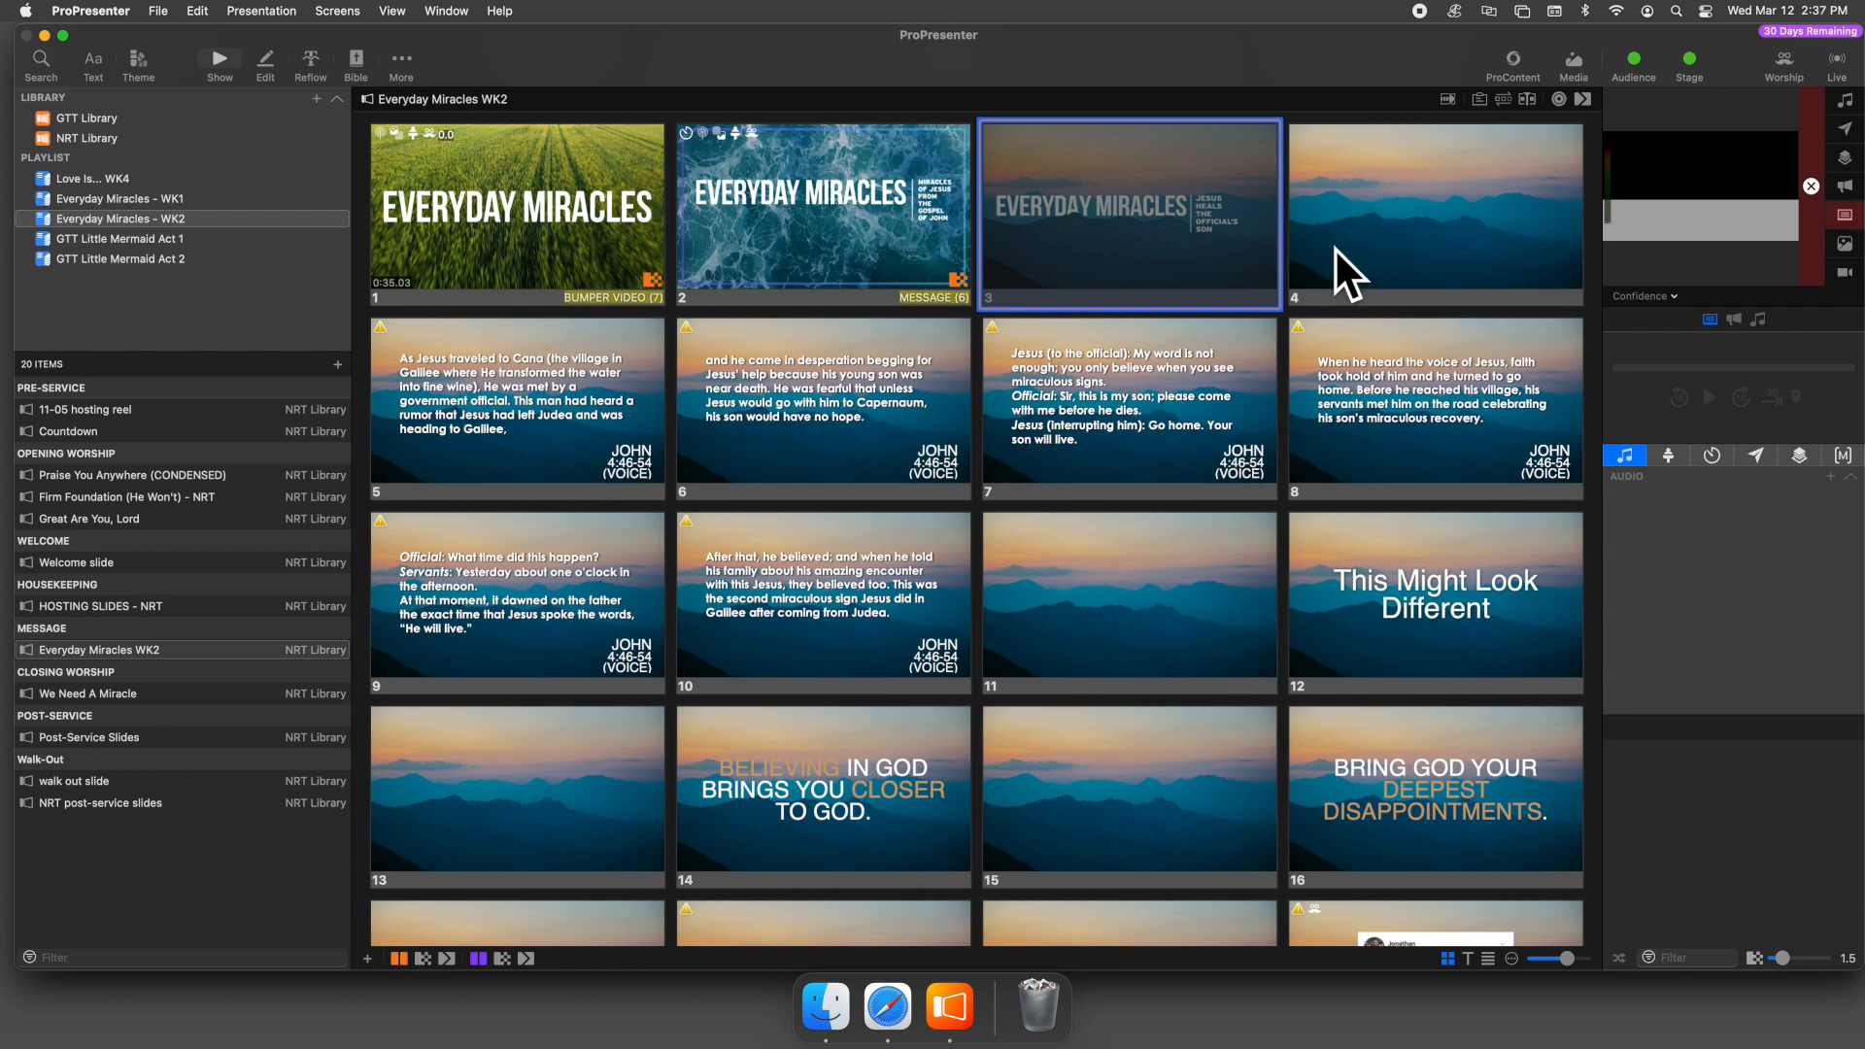
{"action": "right_click", "coordinate": [1124, 230]}
{"action": "key", "text": "Escape"}
- Set the Everyday Miracles WK2 presentation's transition to Cut 0_00s
{"action": "key", "text": "super+a"}
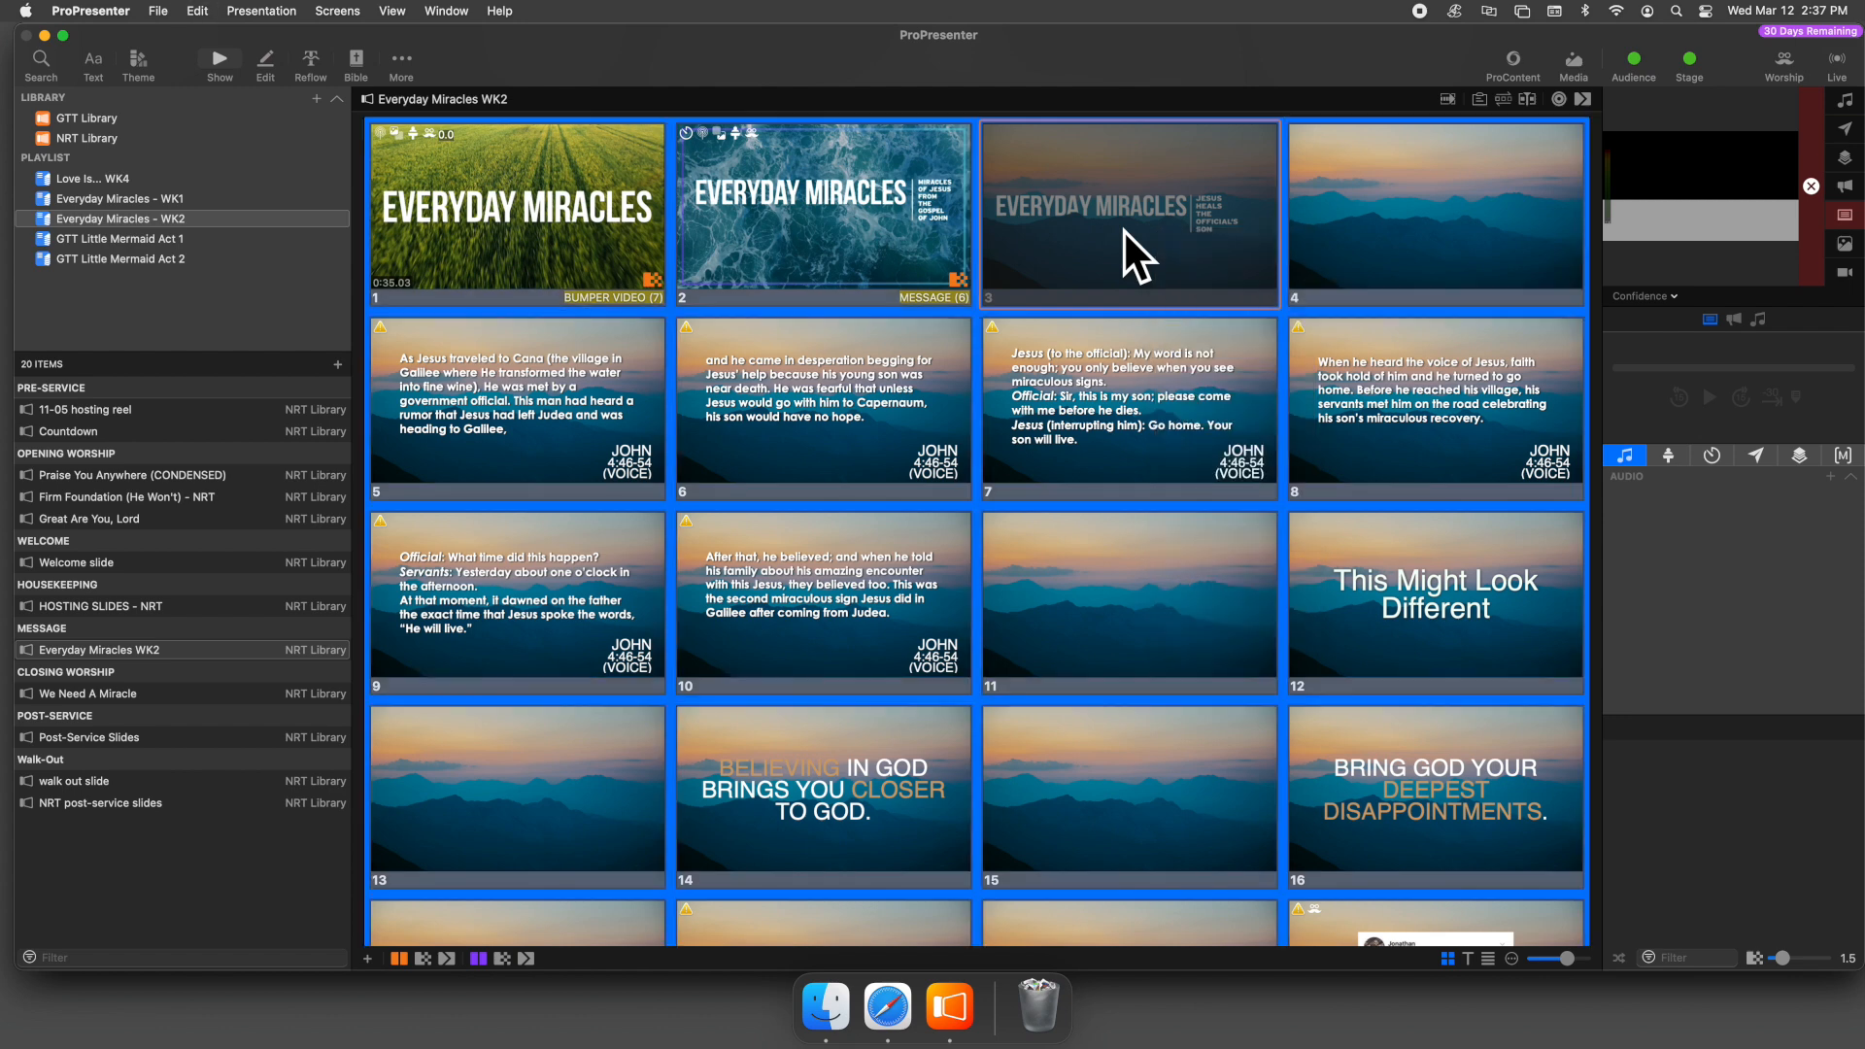
{"action": "left_click", "coordinate": [1583, 98]}
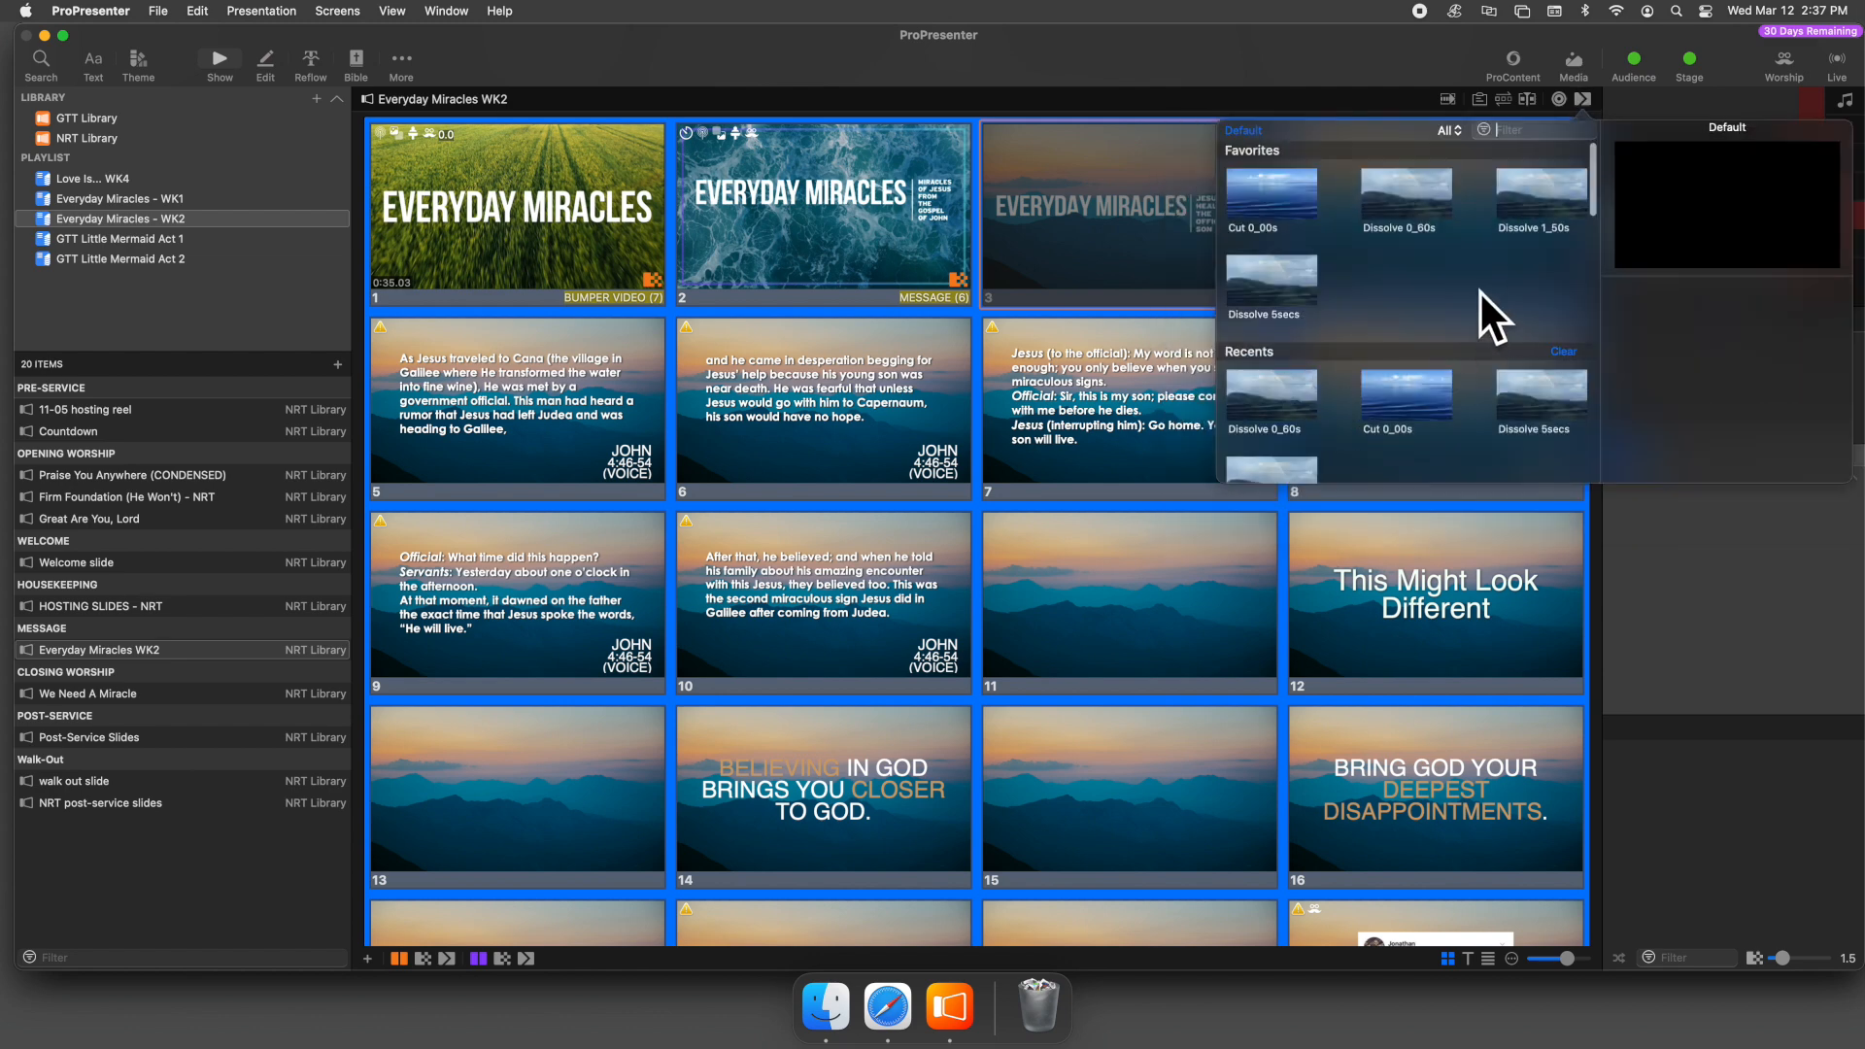
{"action": "left_click", "coordinate": [1295, 191]}
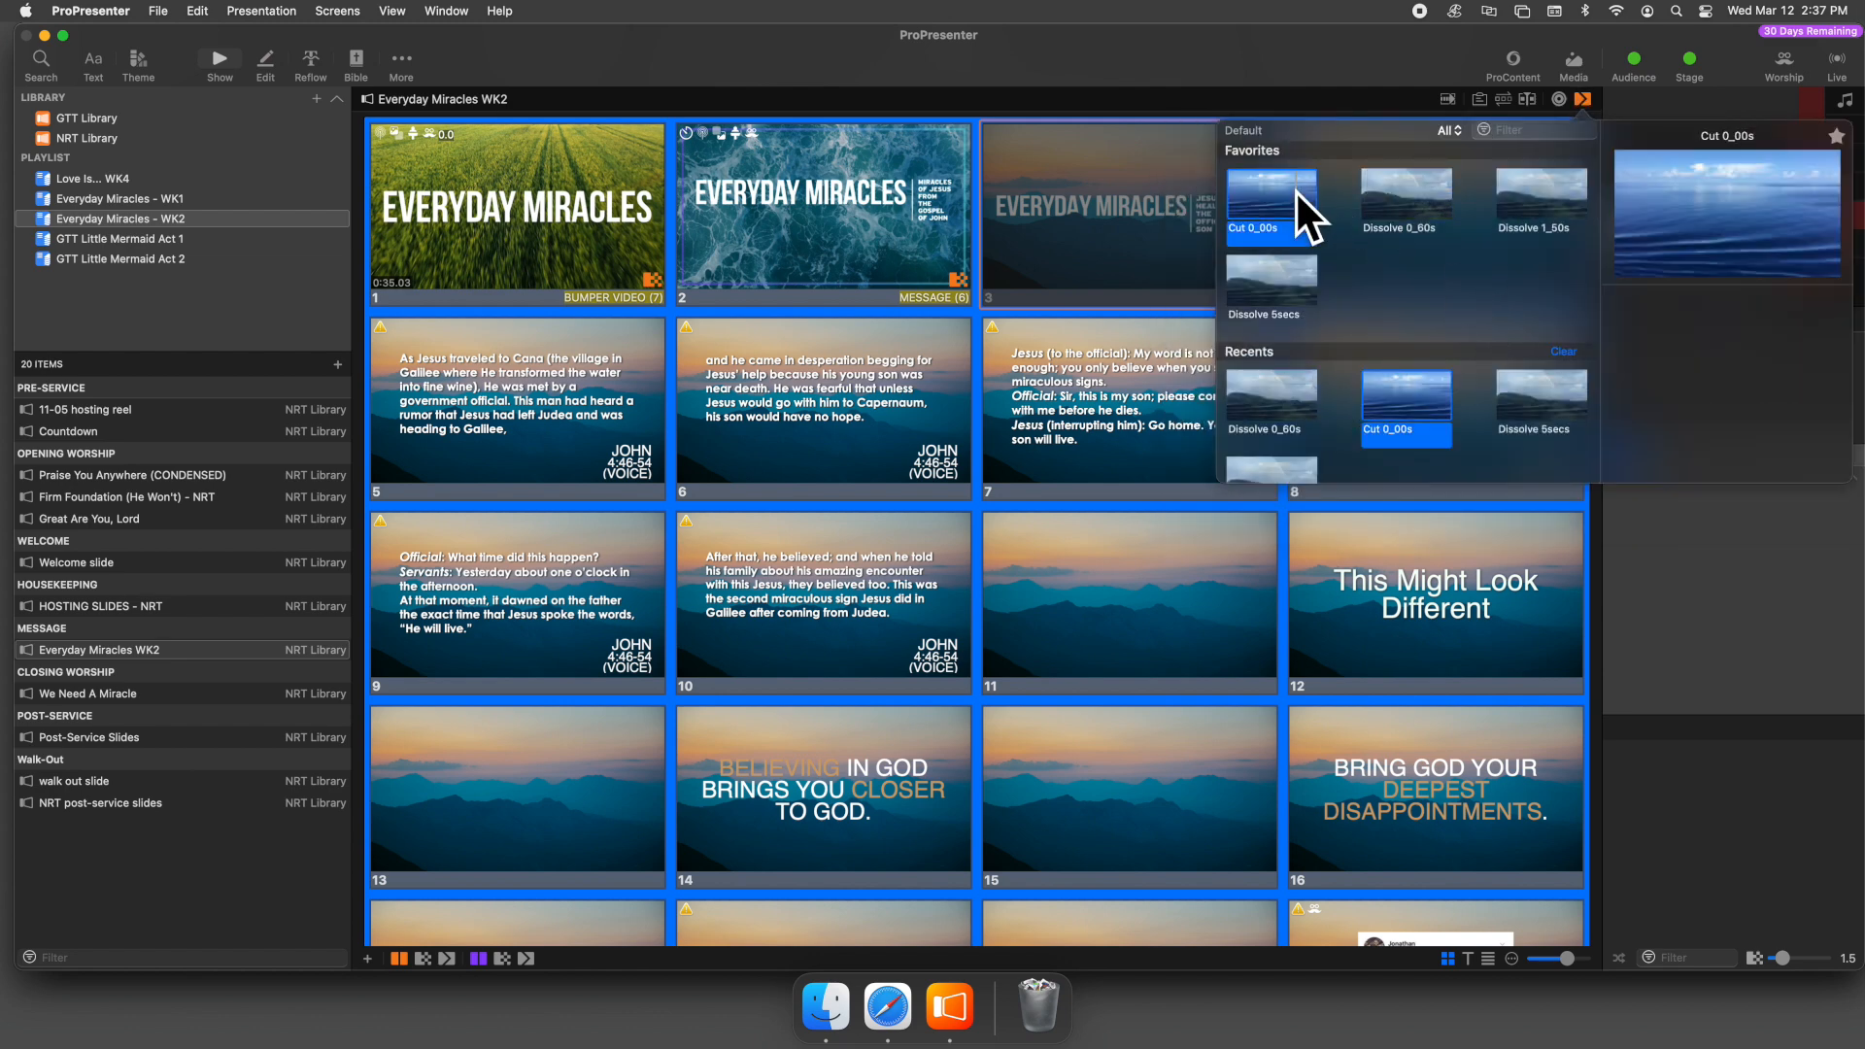
{"action": "left_click", "coordinate": [1124, 523]}
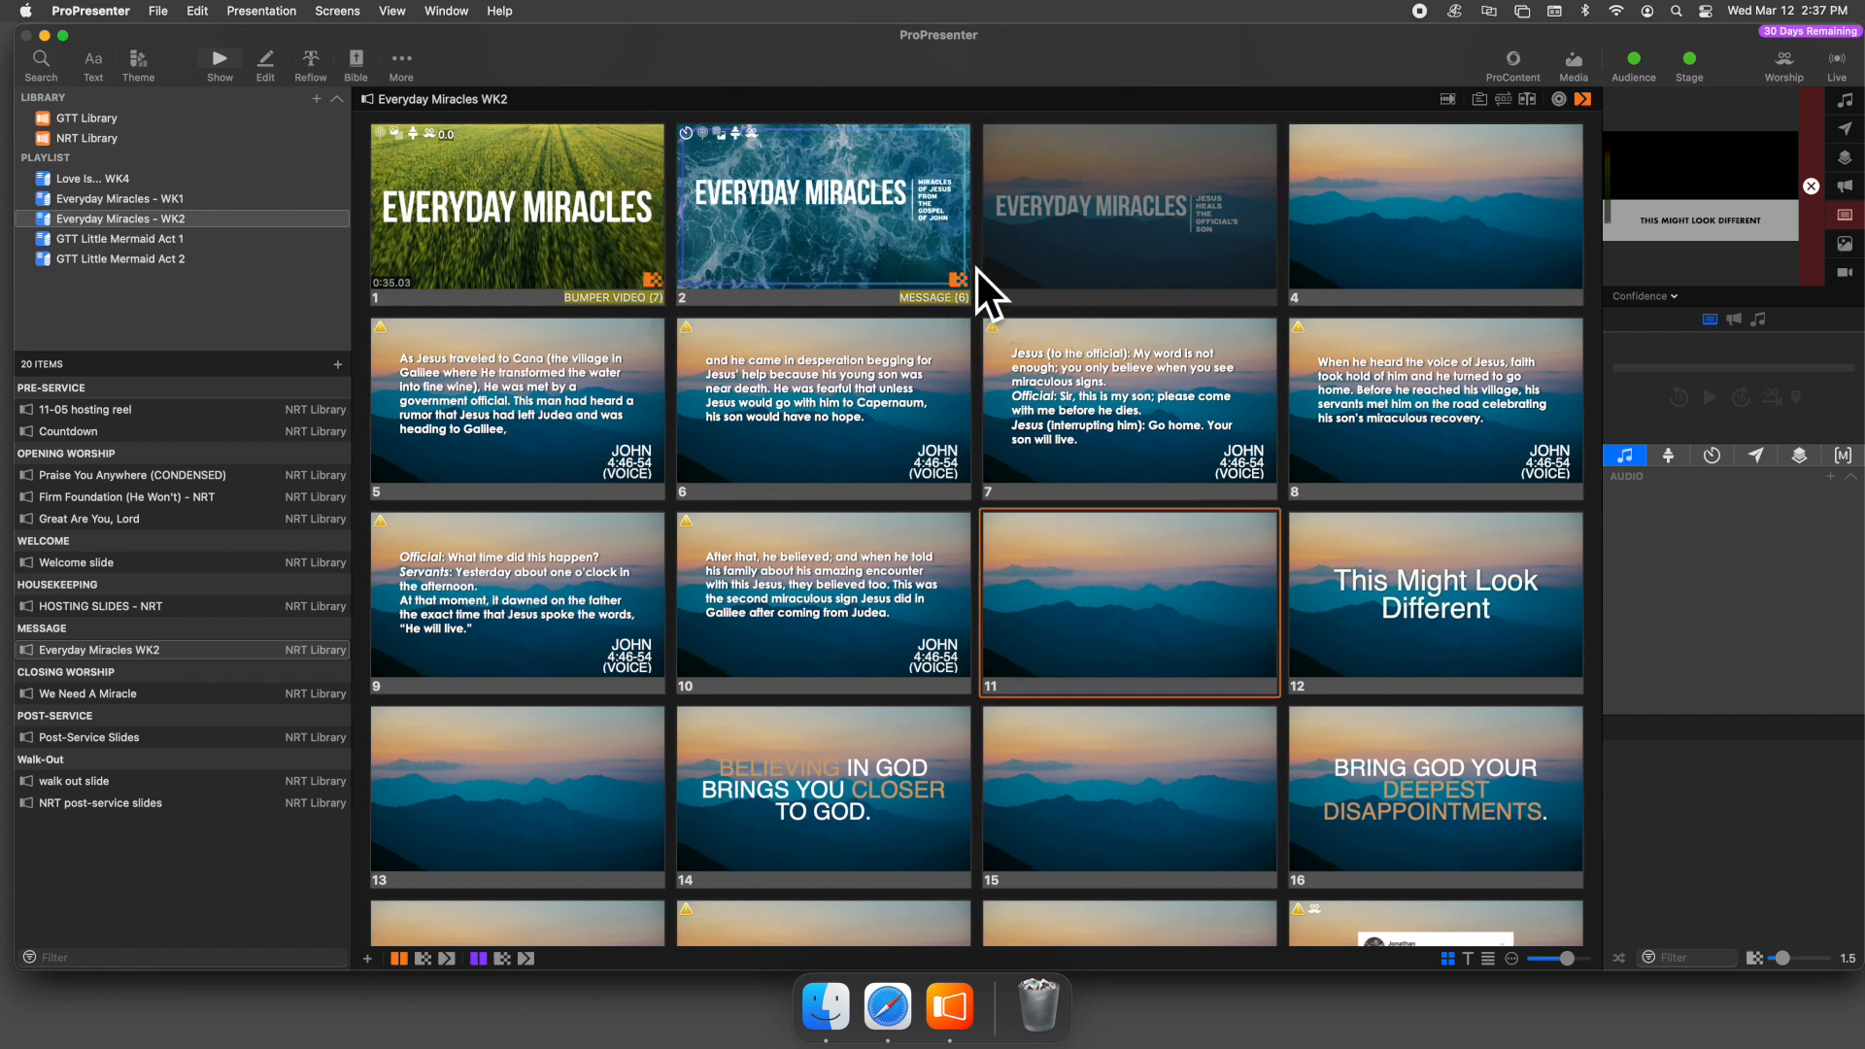
- Select all slides and set their individual slide transitions to Cut 0_00s
{"action": "left_click", "coordinate": [1379, 245]}
{"action": "key", "text": "super+a"}
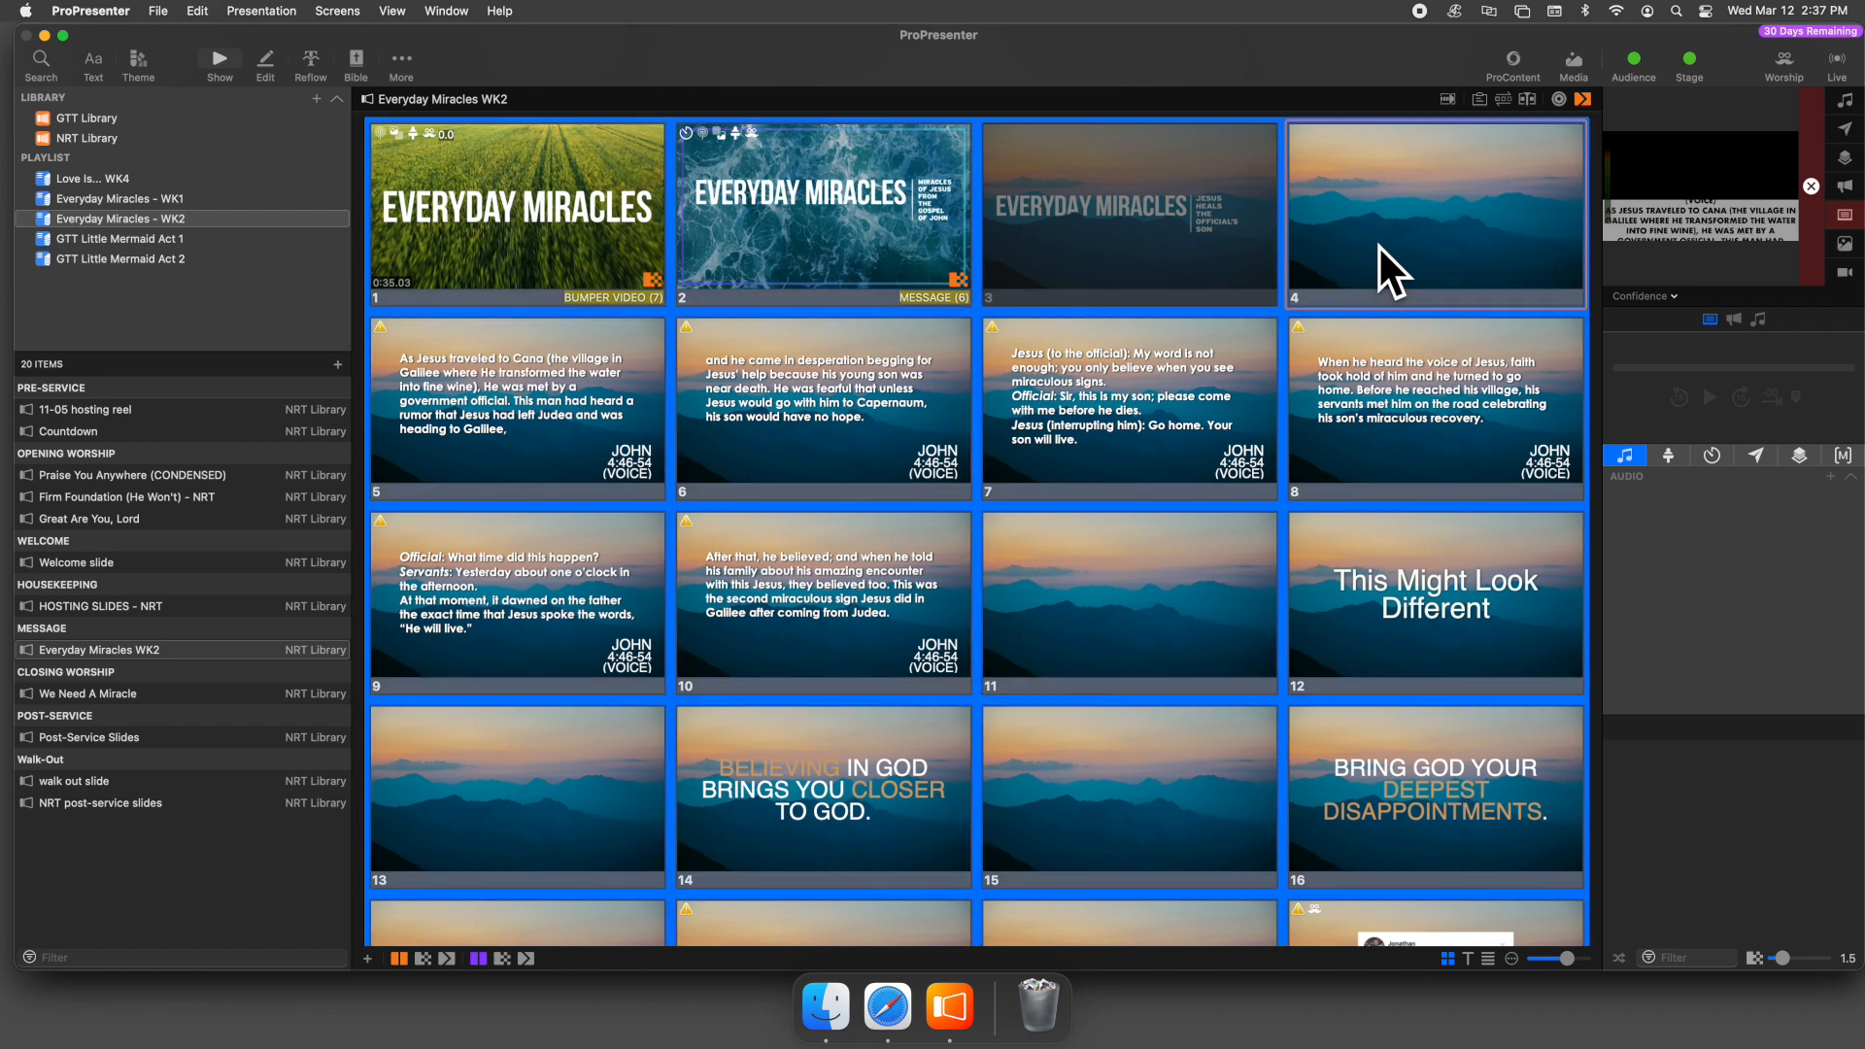
{"action": "right_click", "coordinate": [1395, 213]}
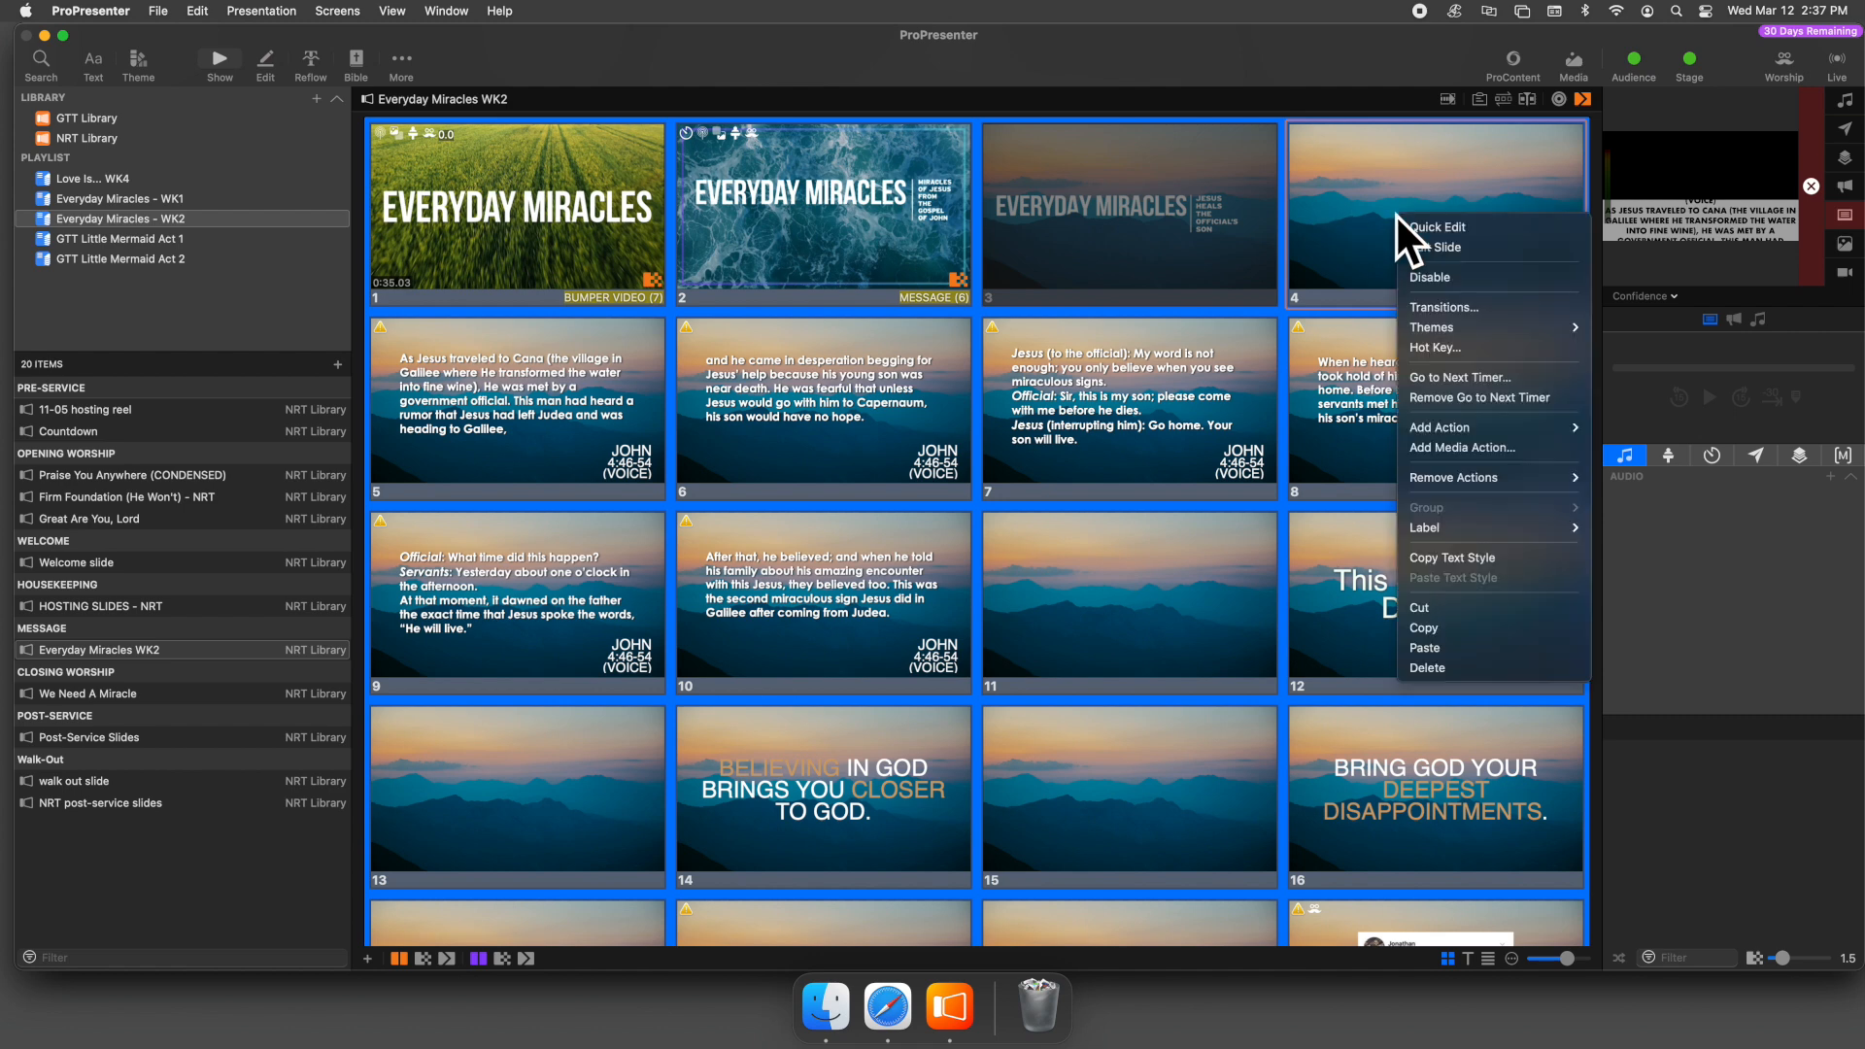
{"action": "left_click", "coordinate": [1504, 307]}
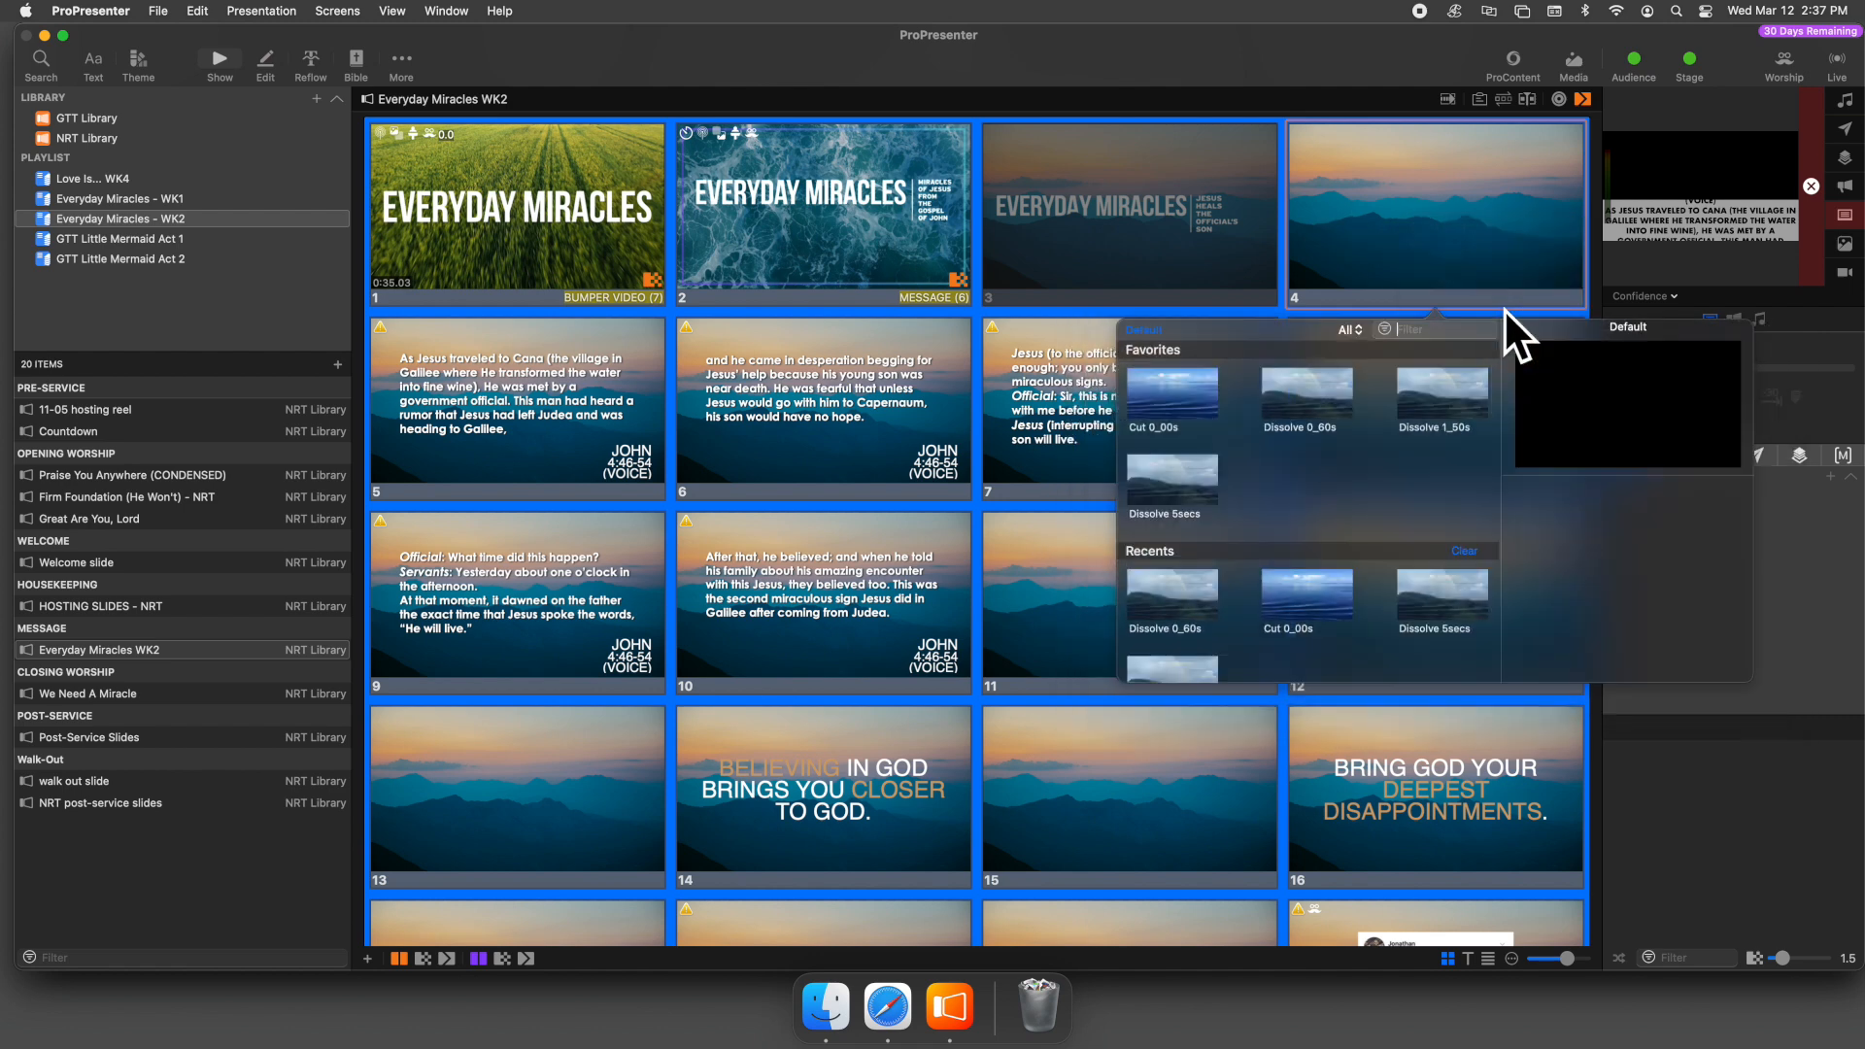
{"action": "left_click", "coordinate": [1184, 395]}
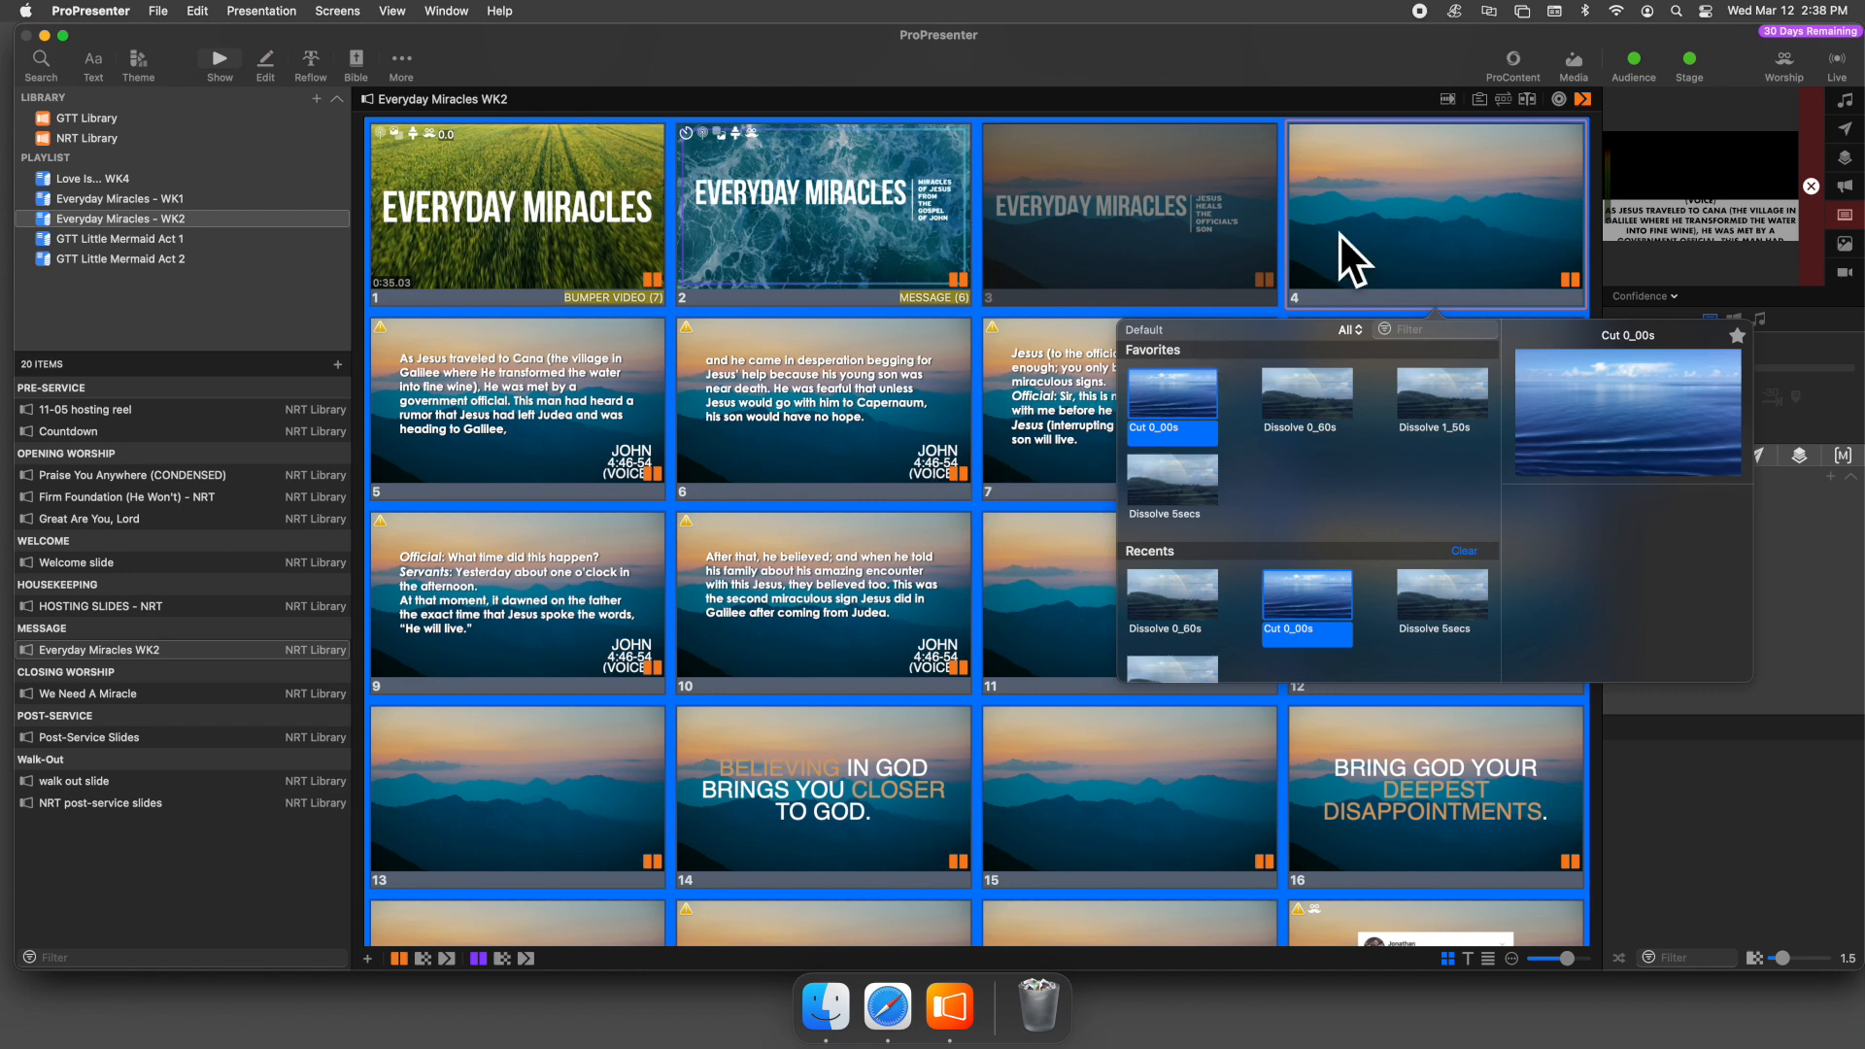
{"action": "key", "text": "Escape"}
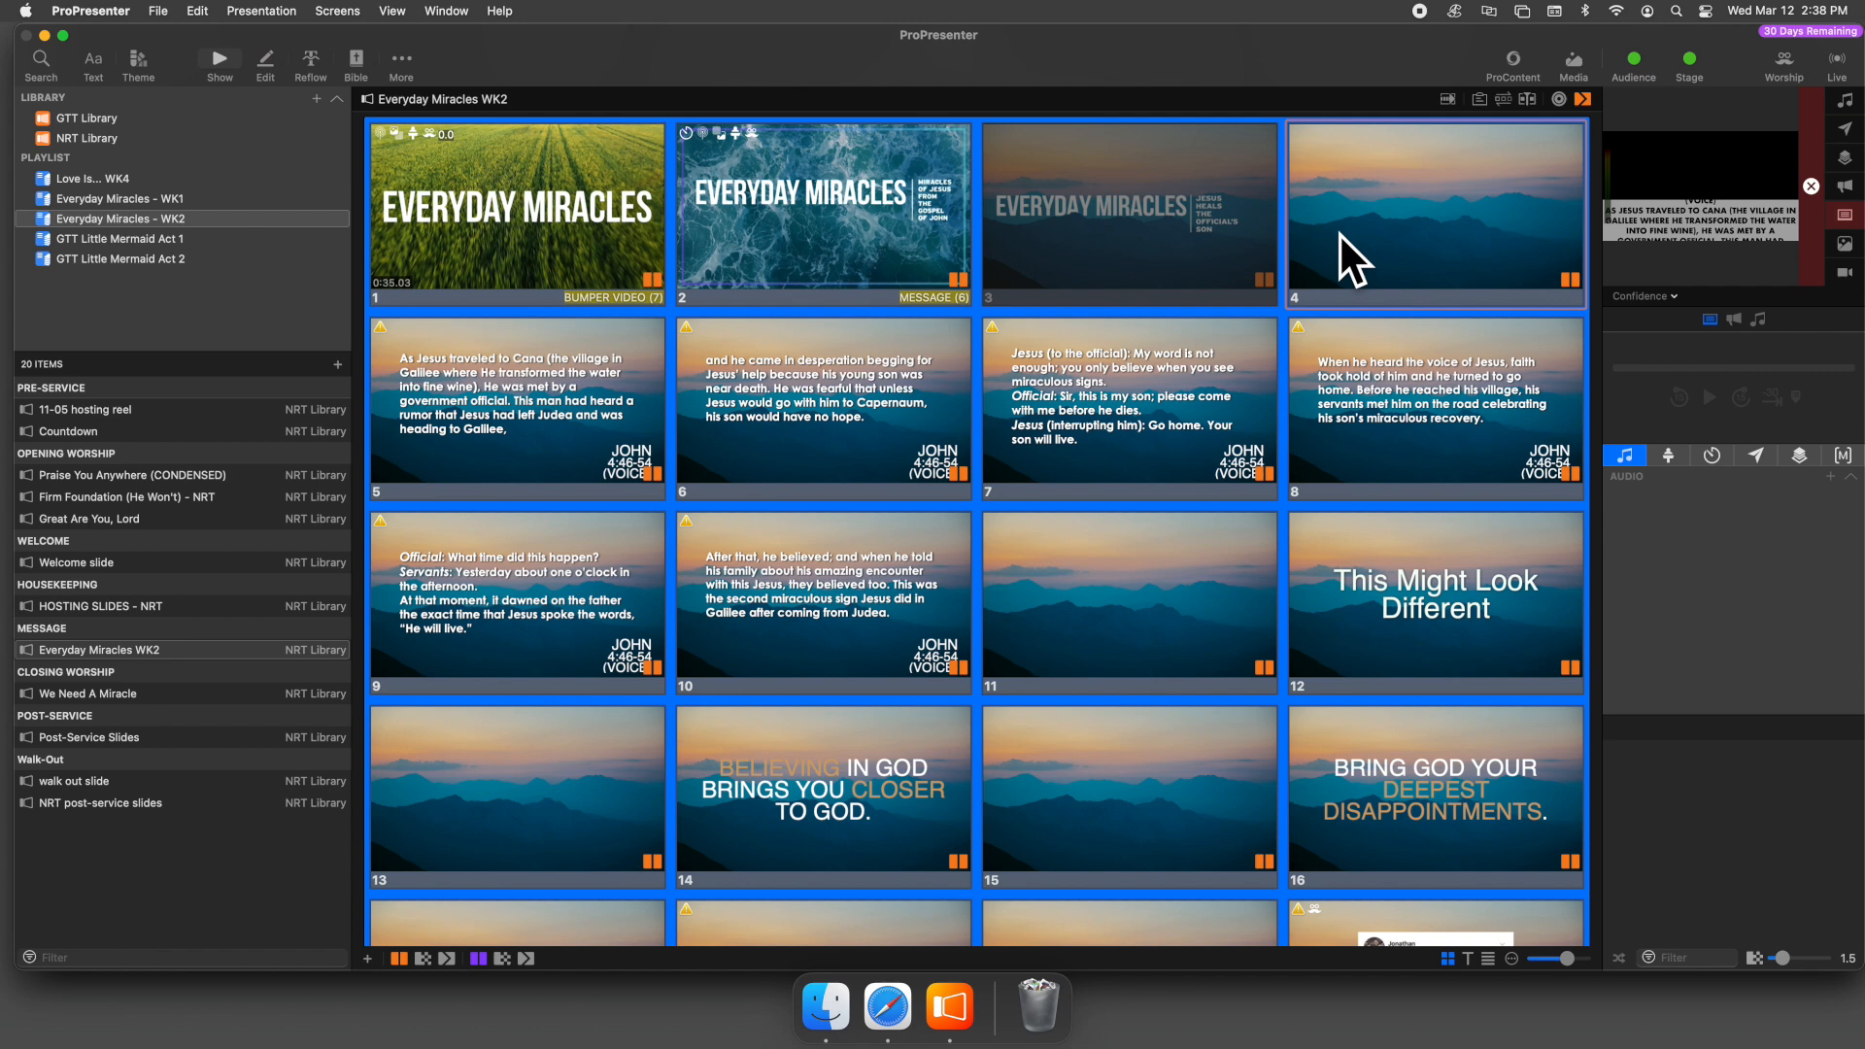
- Remove all stage actions and all audience look actions from every slide in the presentation
{"action": "left_click", "coordinate": [1338, 232]}
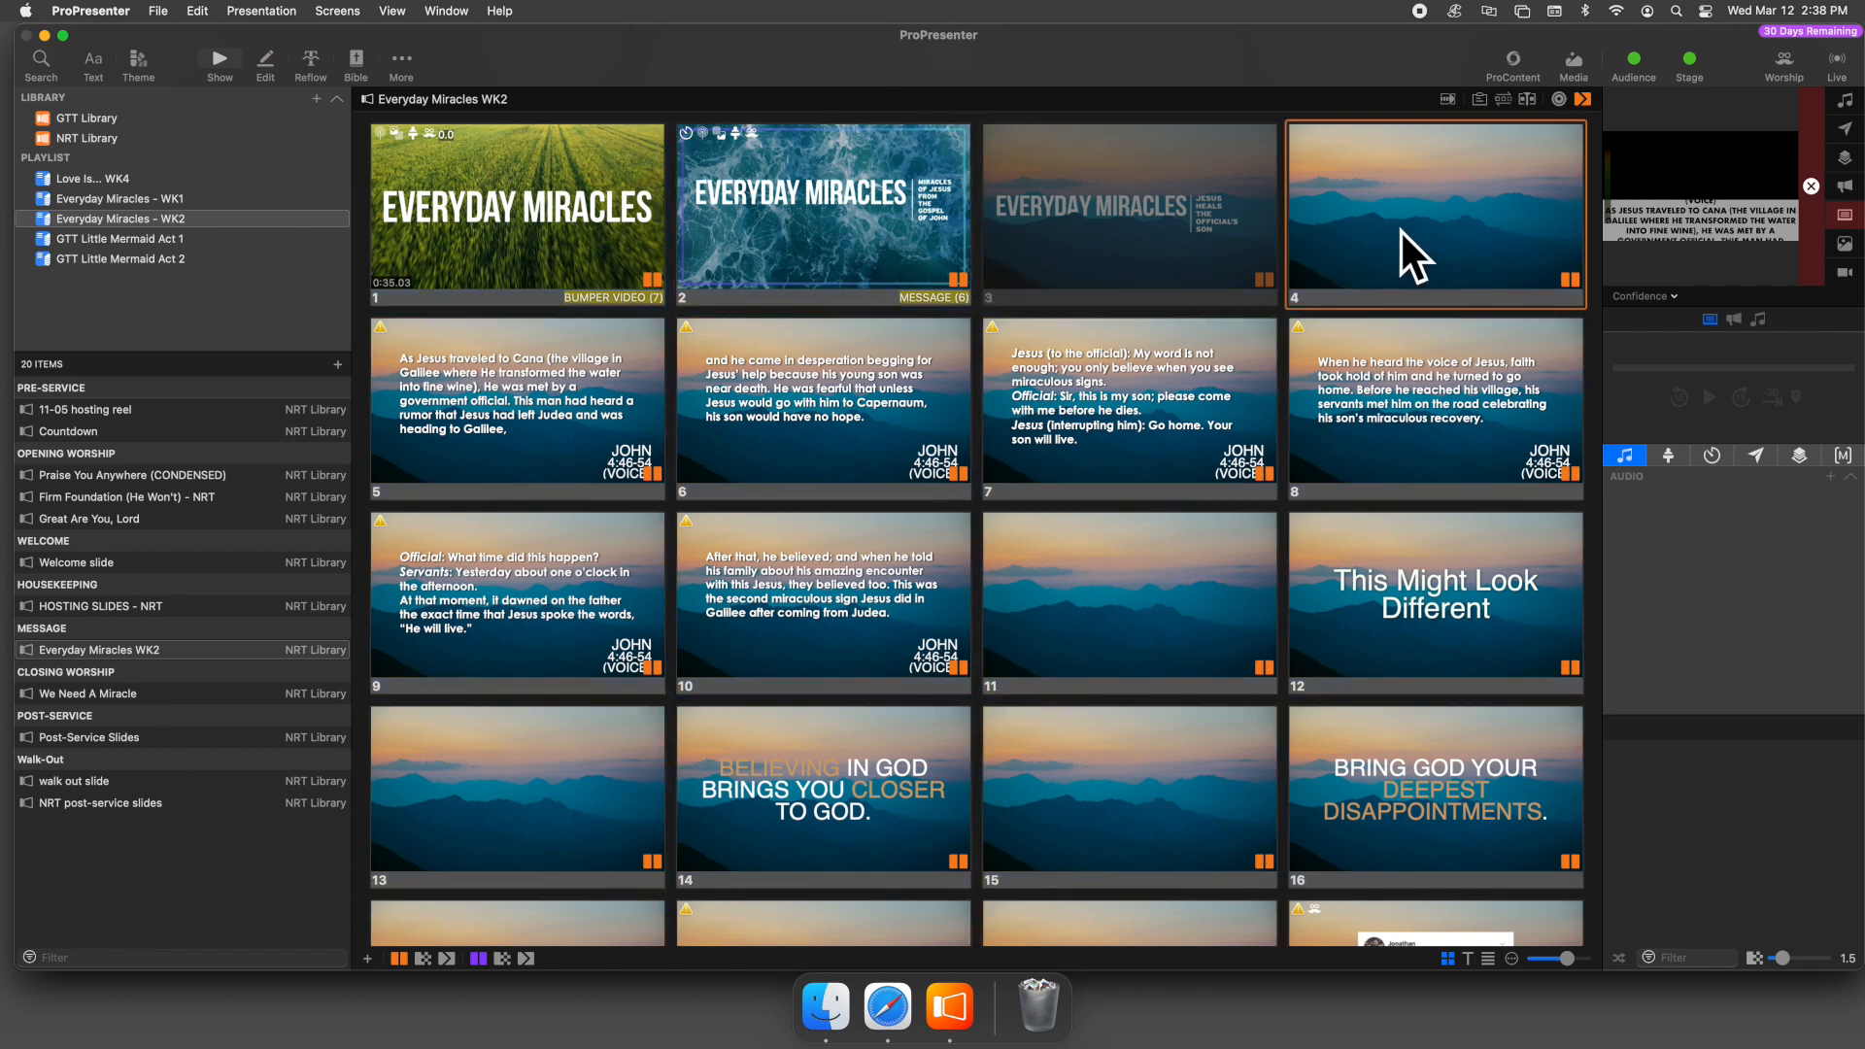
{"action": "key", "text": "super+a"}
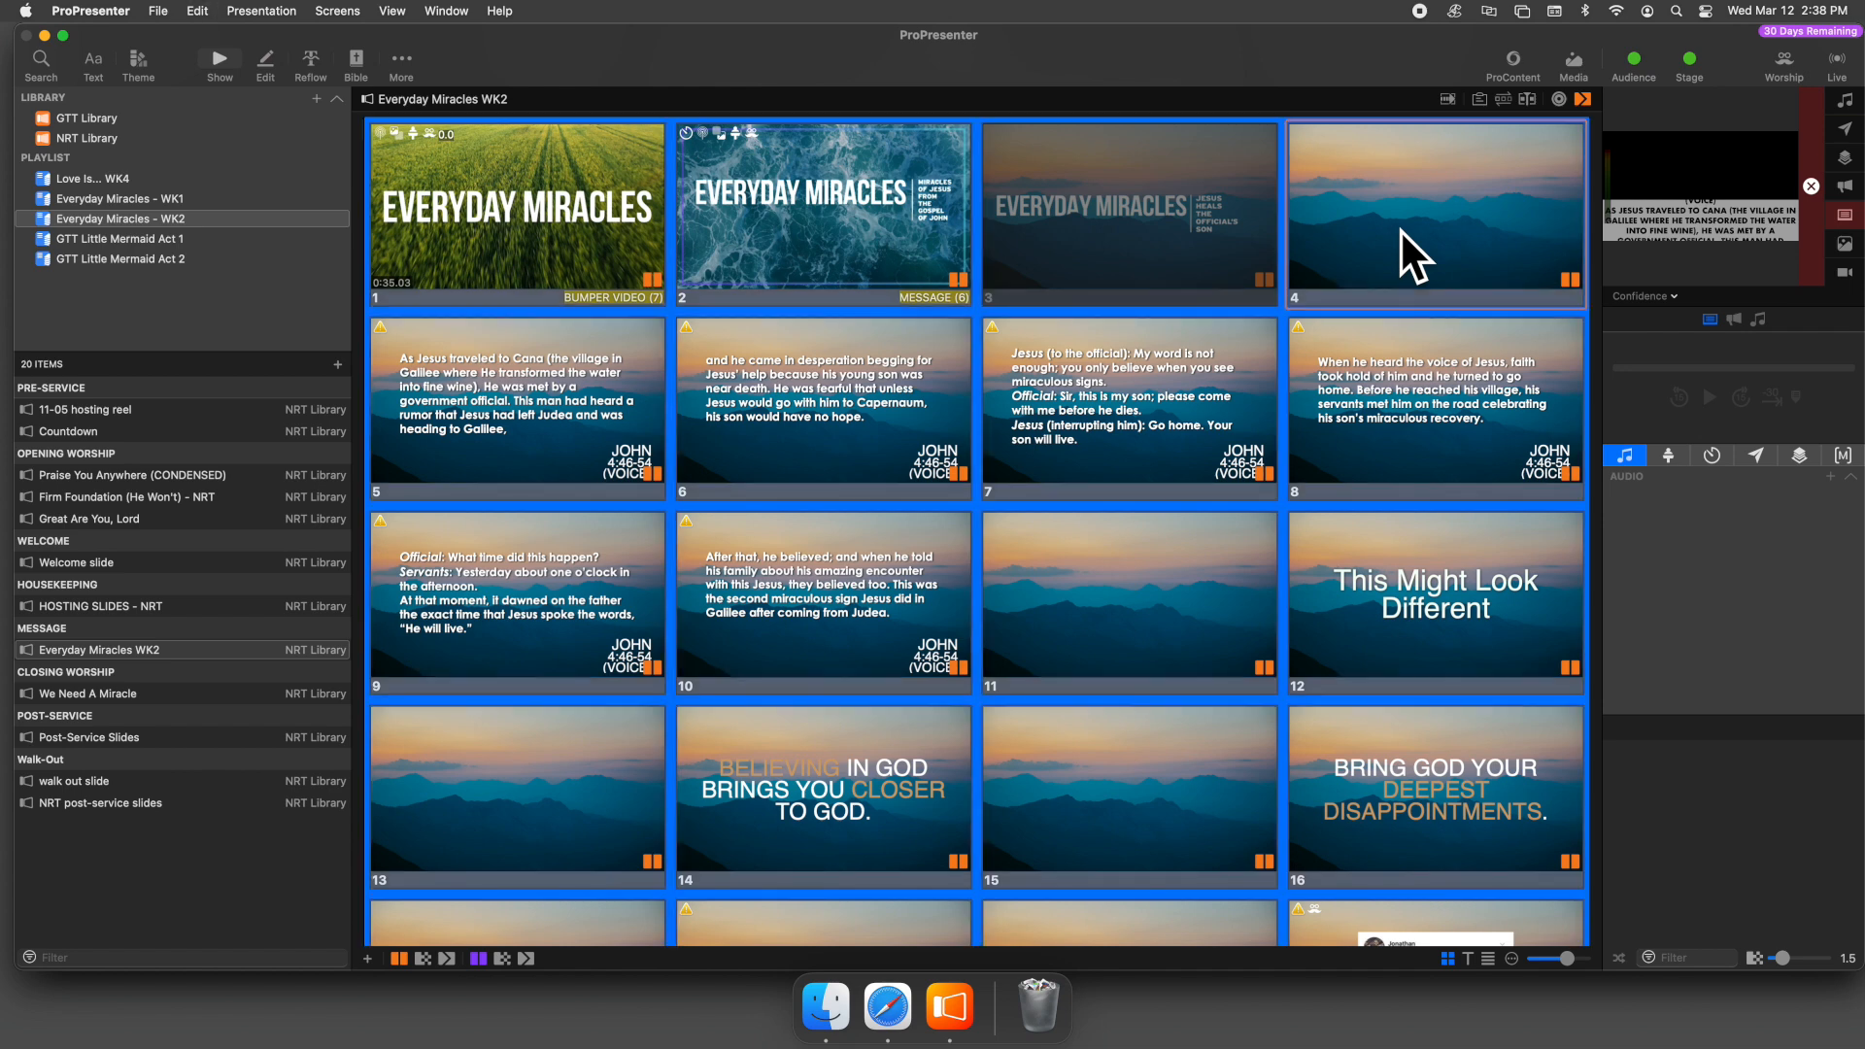
{"action": "right_click", "coordinate": [1400, 229]}
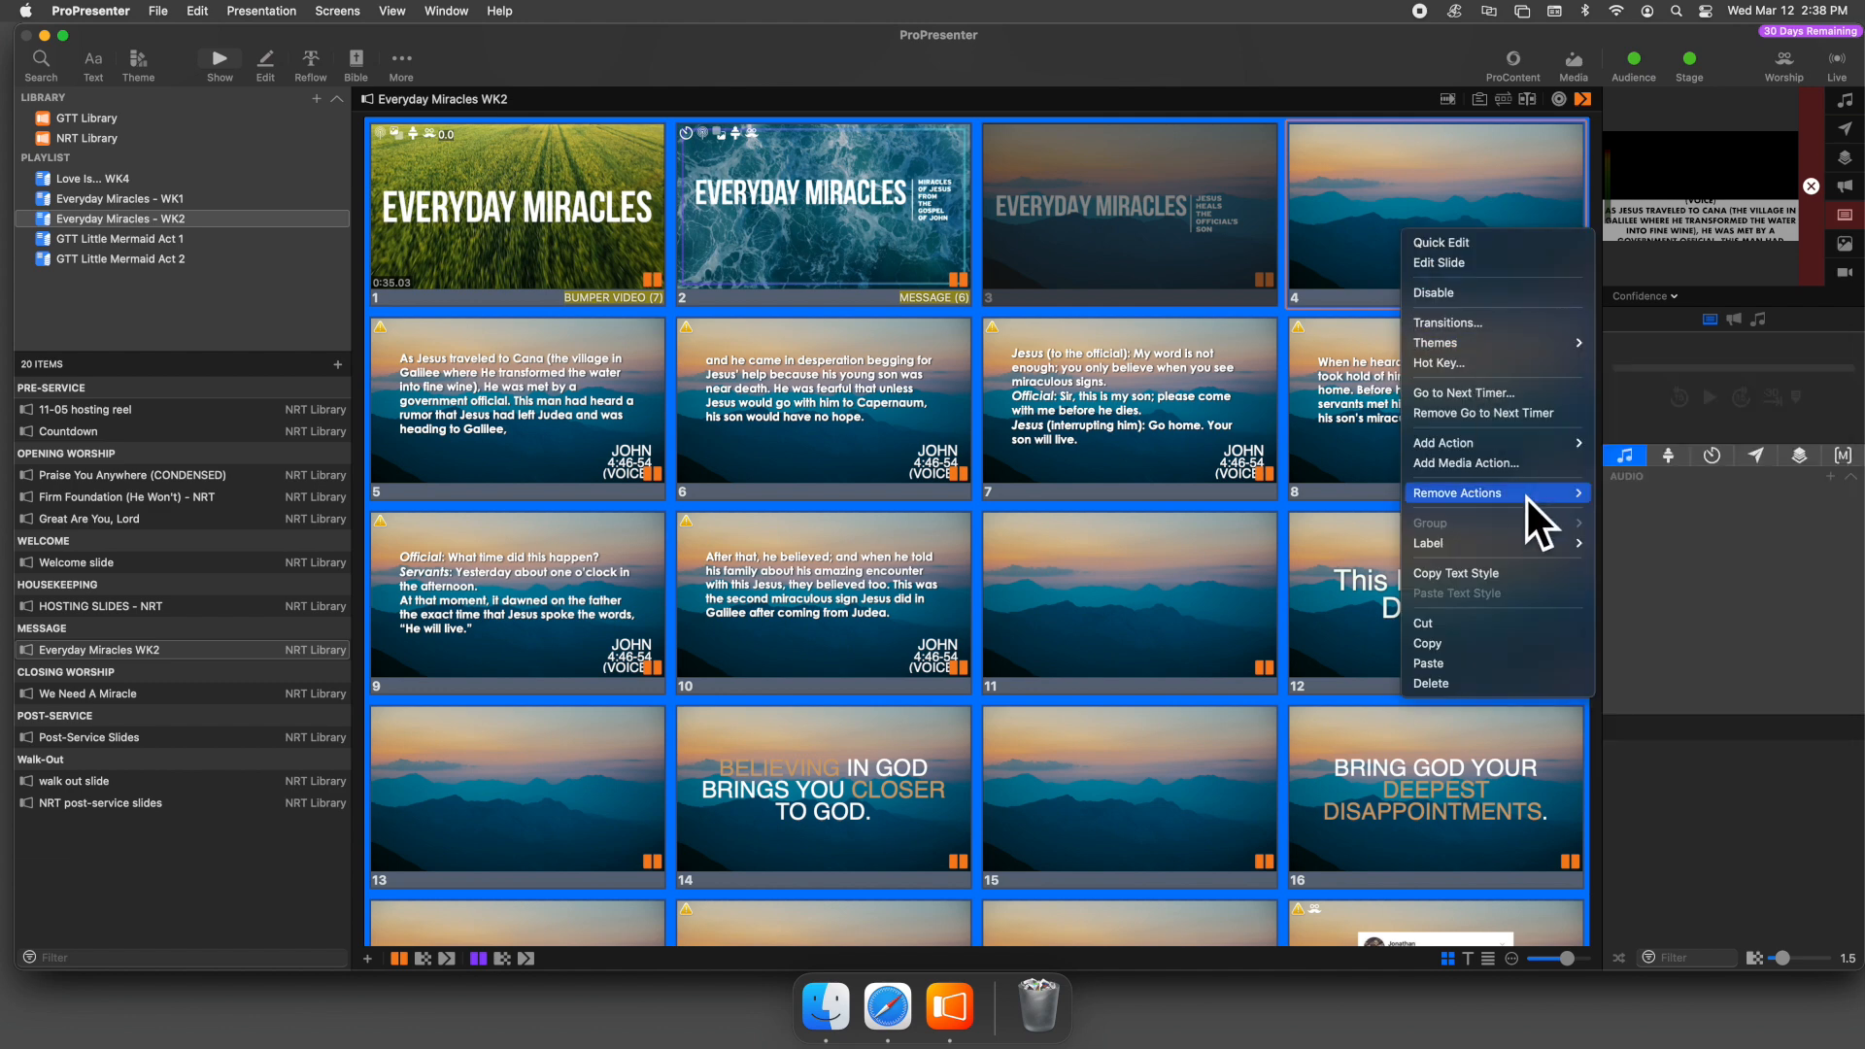
{"action": "mouse_move", "coordinate": [1526, 492]}
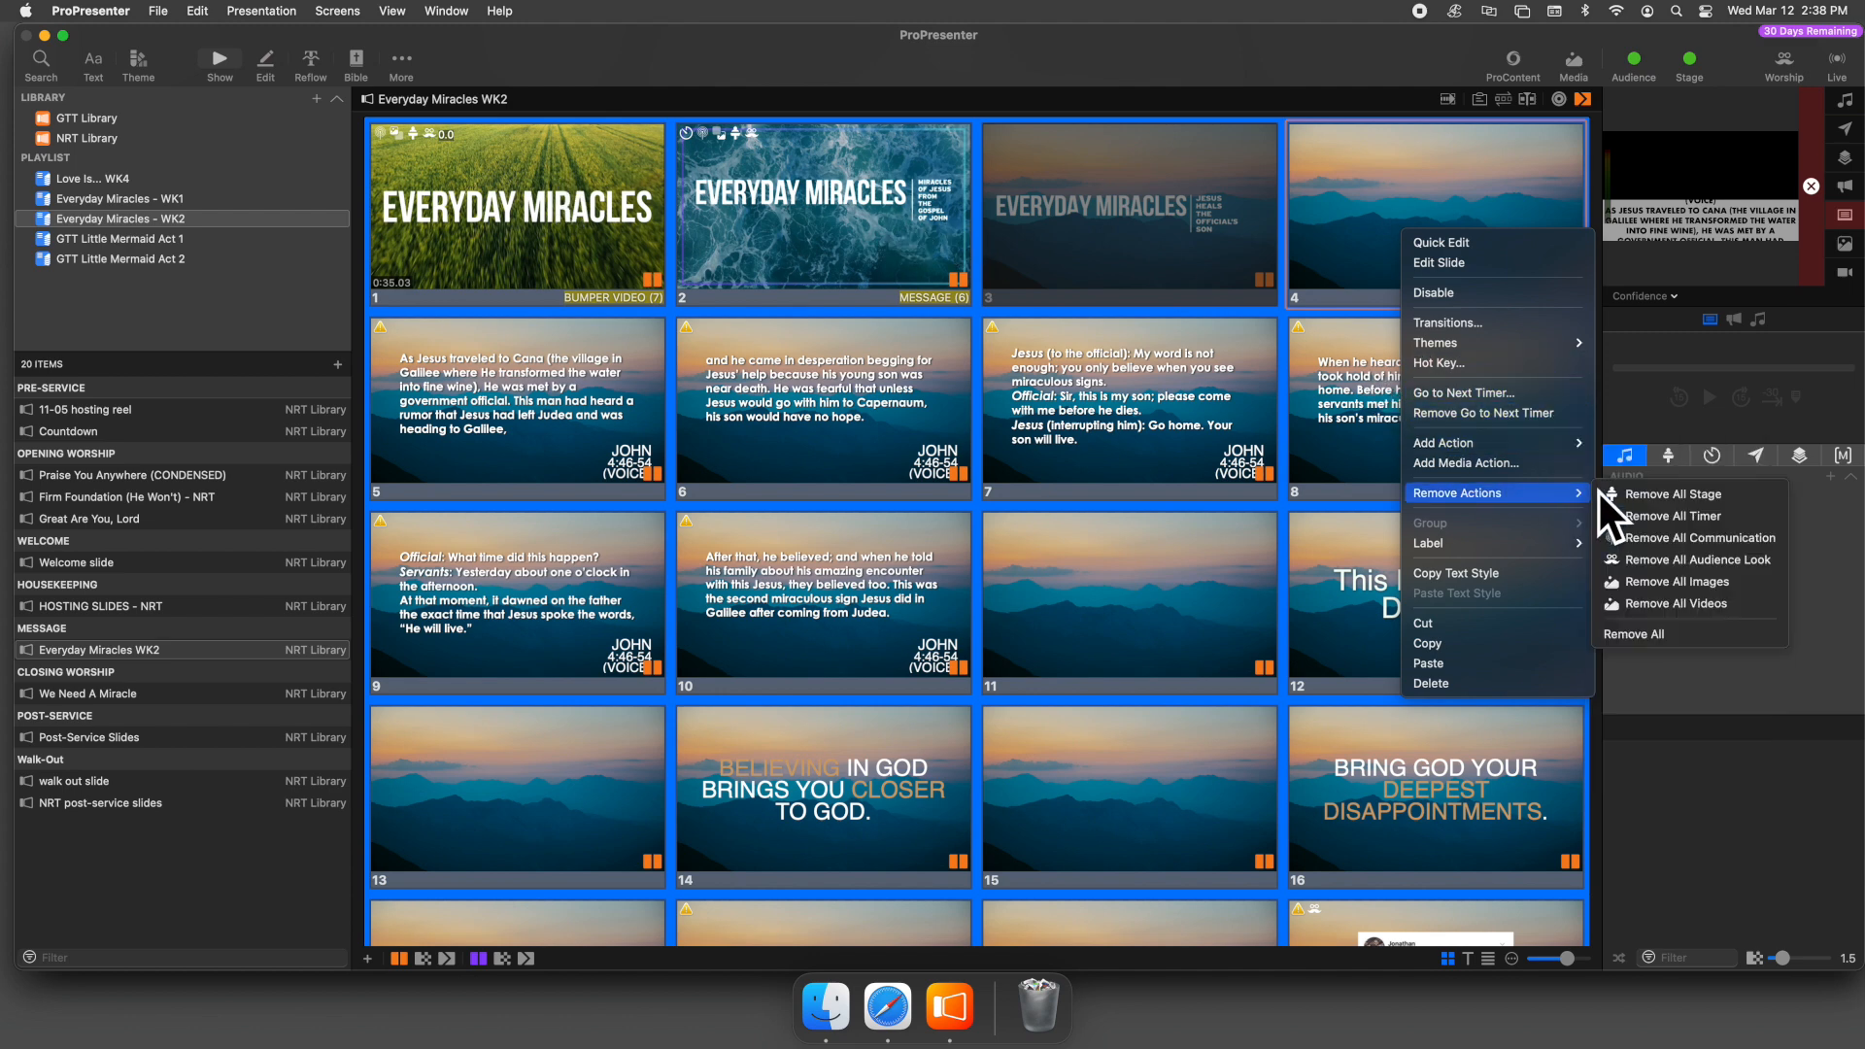
{"action": "left_click", "coordinate": [1764, 493]}
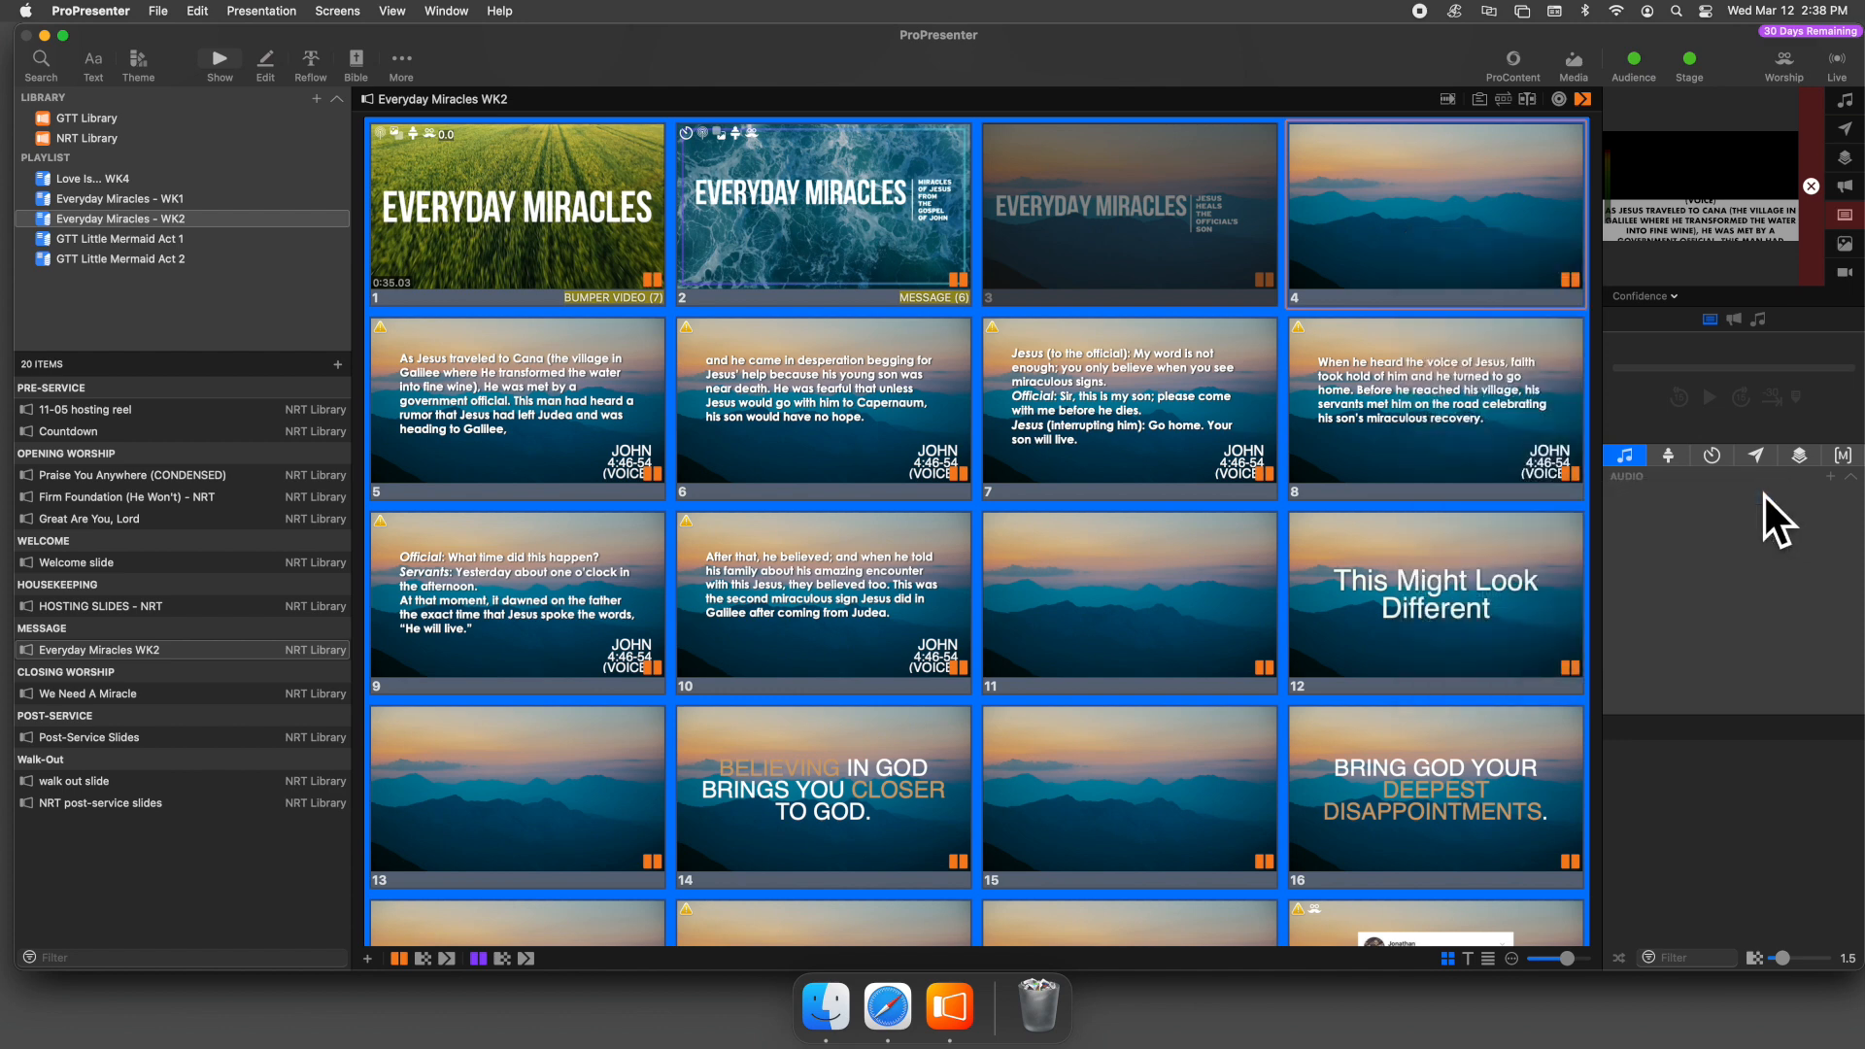
{"action": "right_click", "coordinate": [1442, 374]}
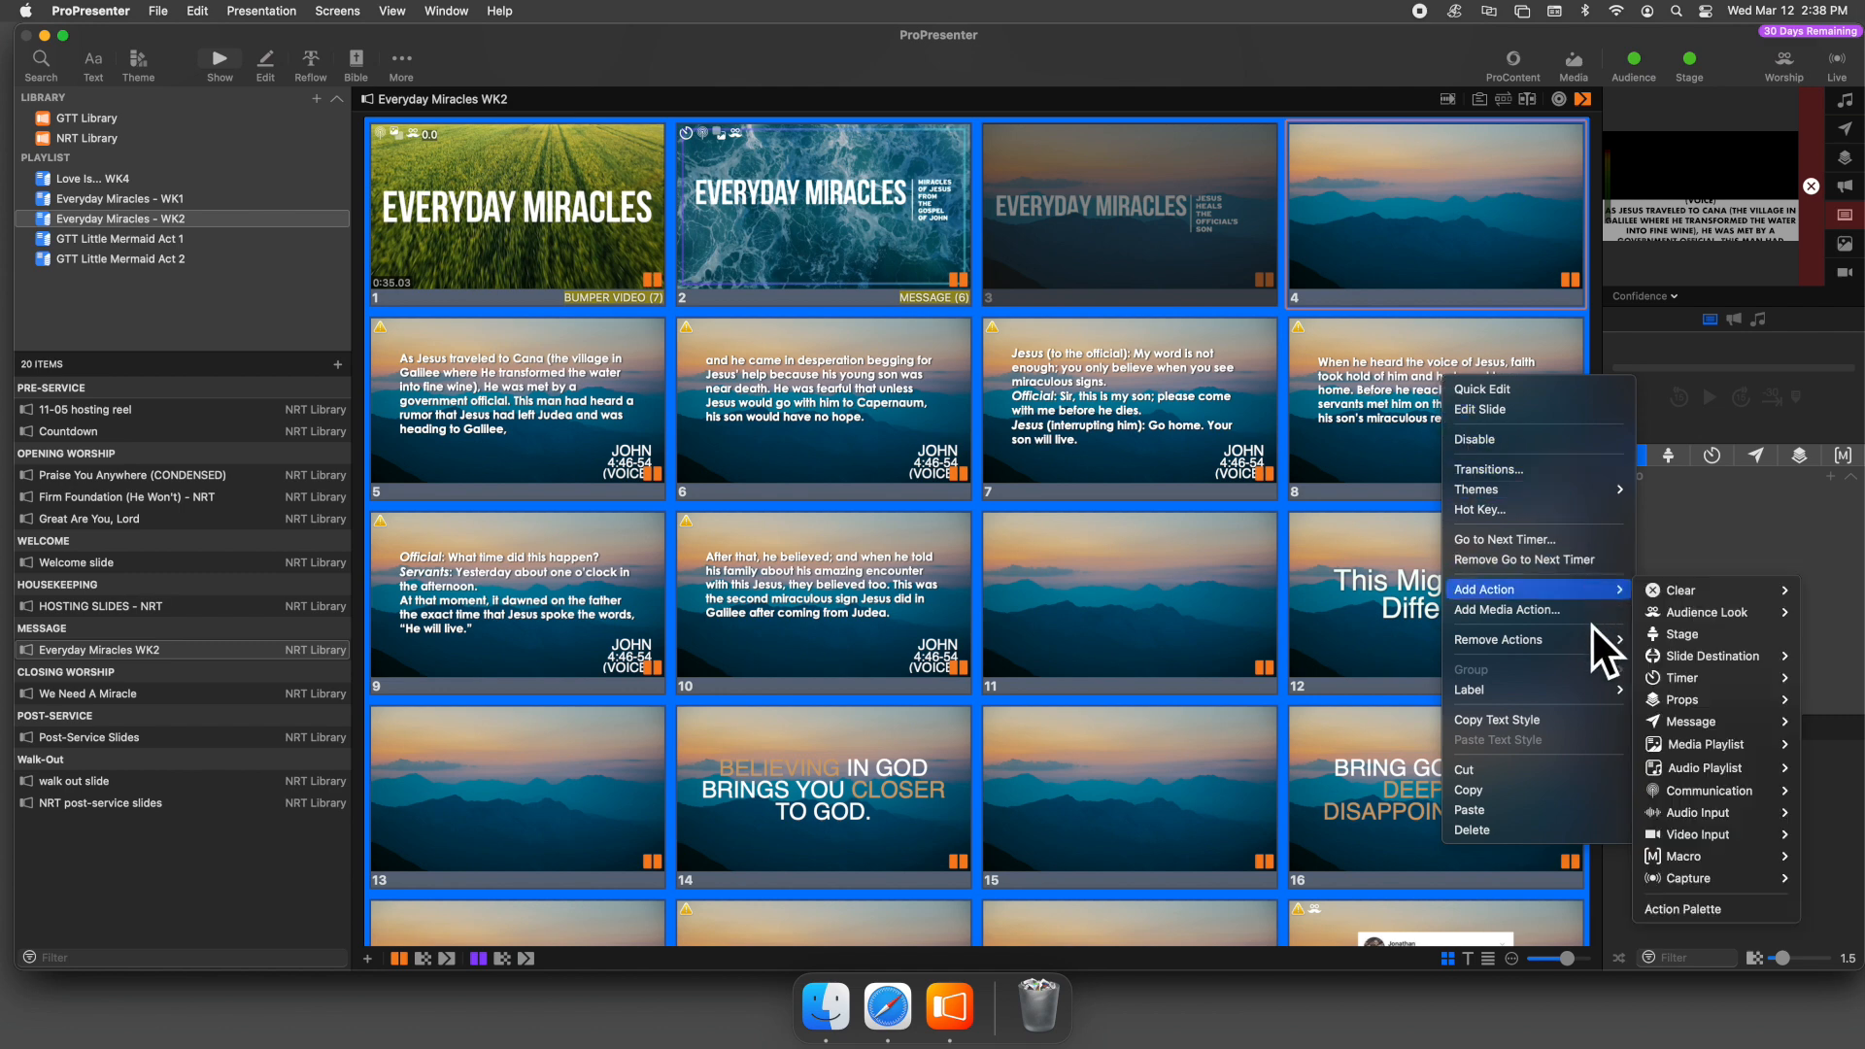
{"action": "mouse_move", "coordinate": [1595, 639]}
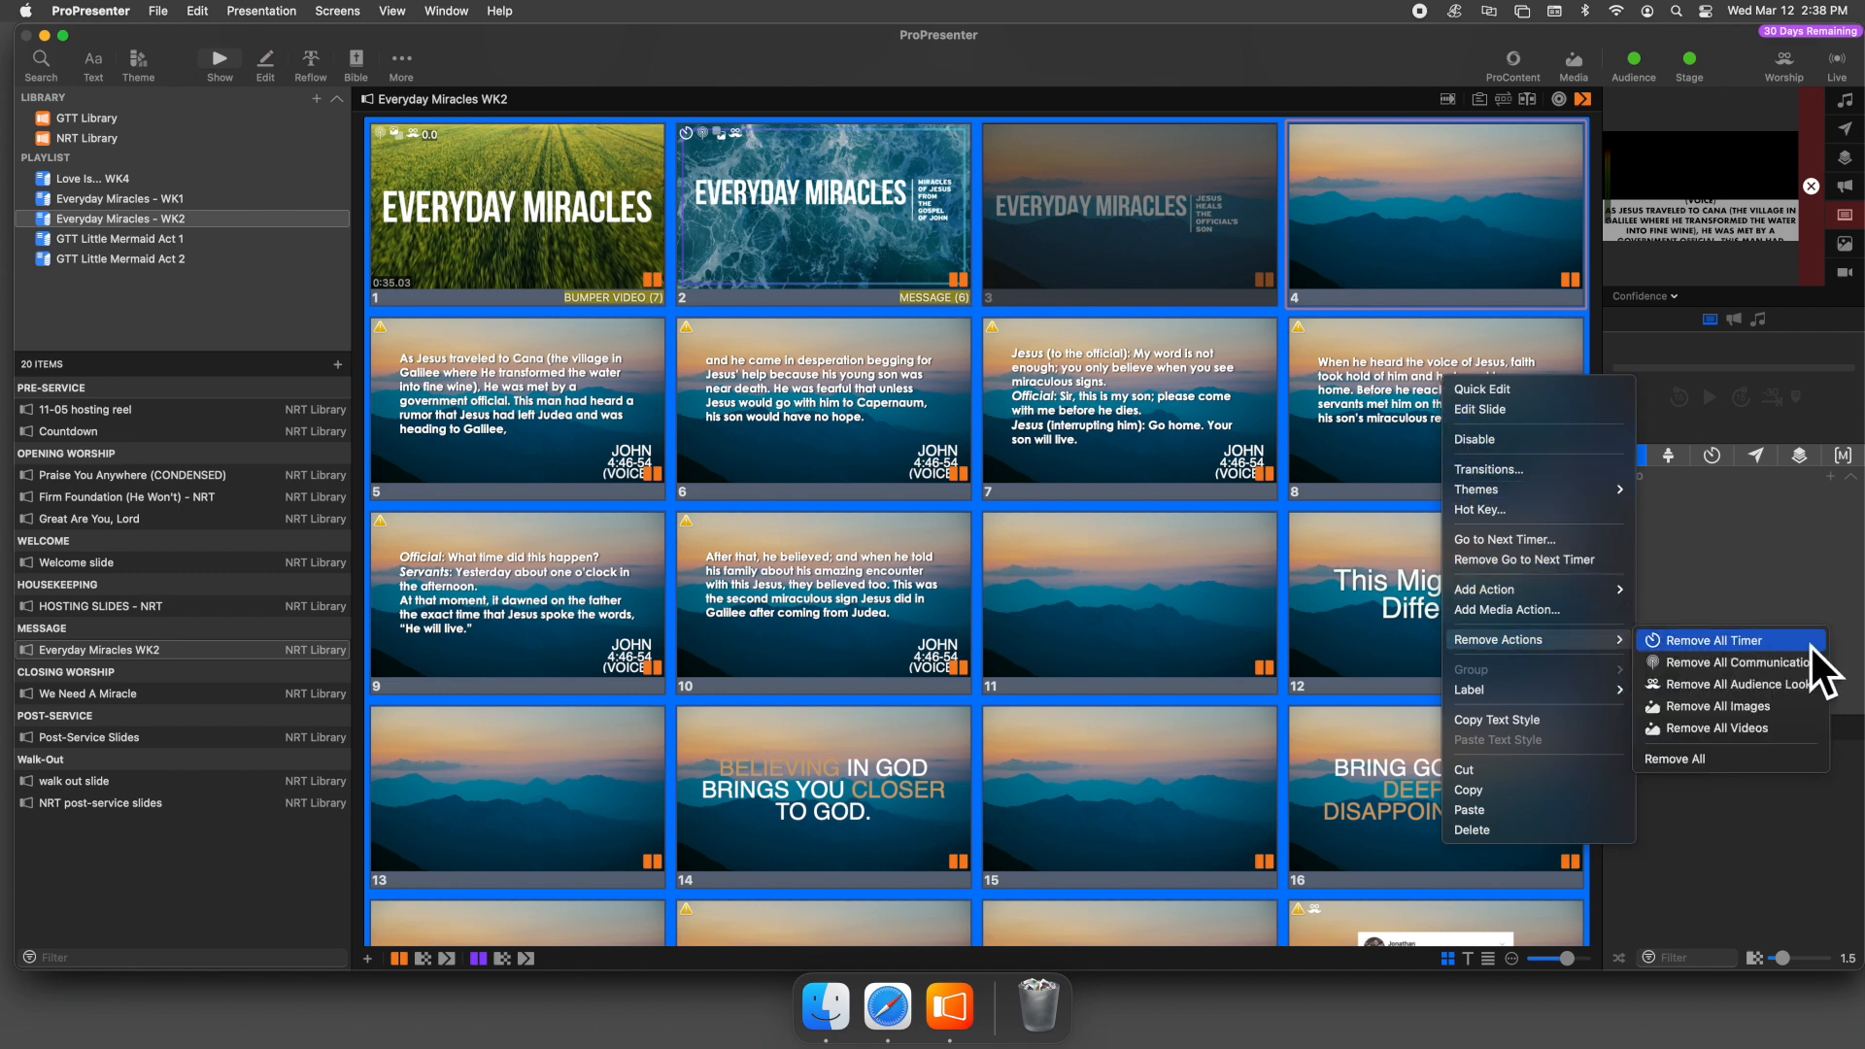
{"action": "left_click", "coordinate": [1797, 683]}
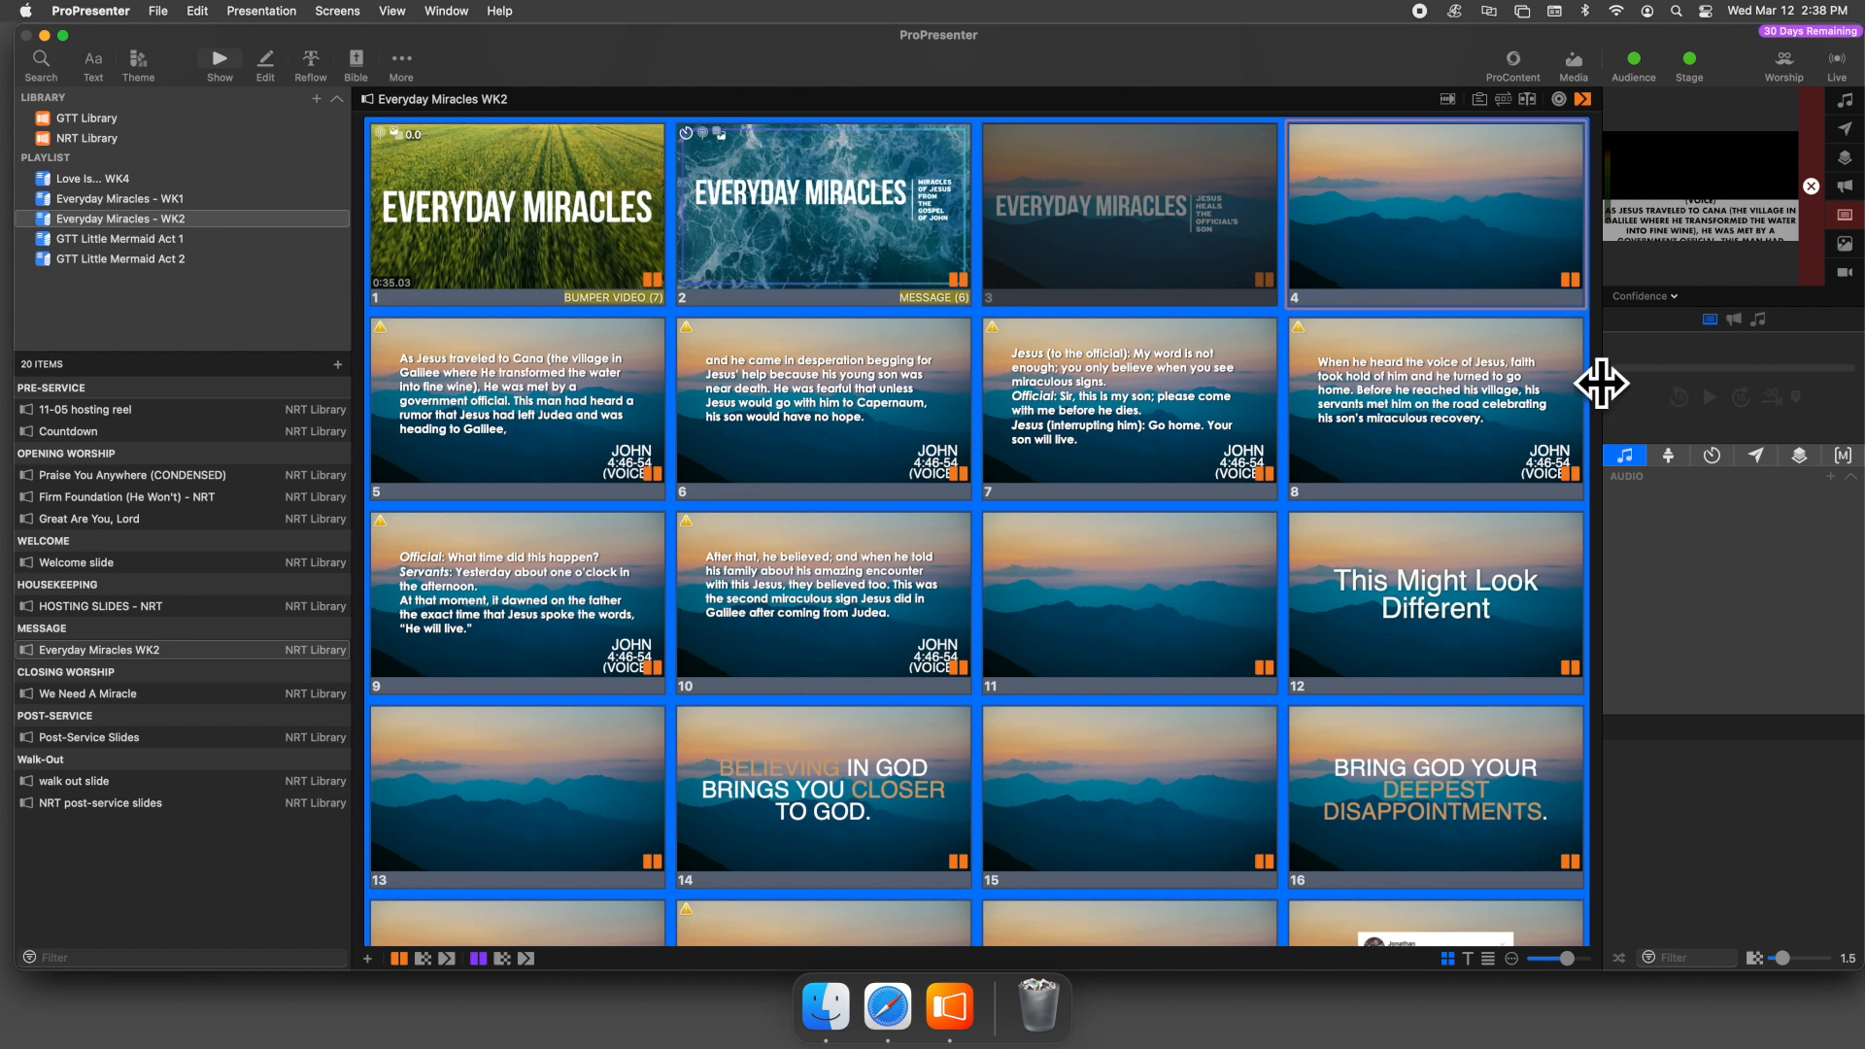
- Add a stage action to all selected slides with the Confidence layout set to NRT - Images
{"action": "right_click", "coordinate": [1399, 243]}
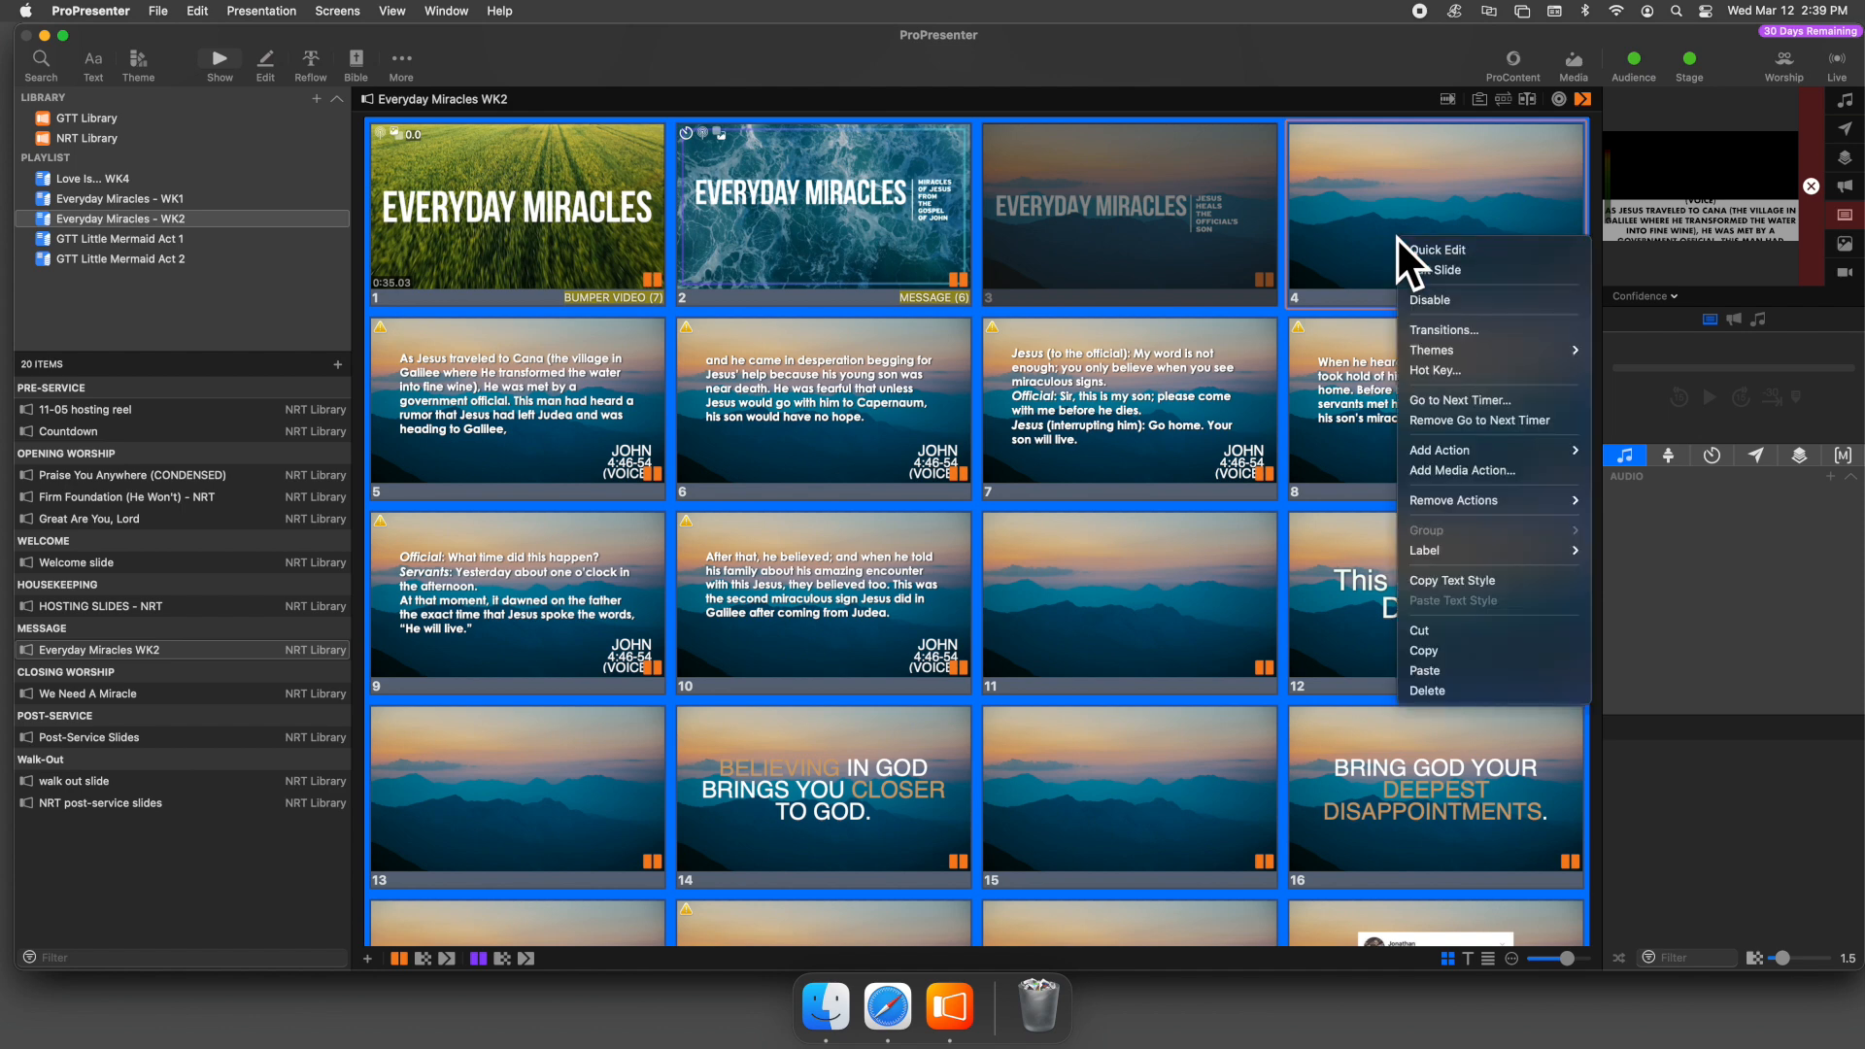
{"action": "mouse_move", "coordinate": [1532, 445]}
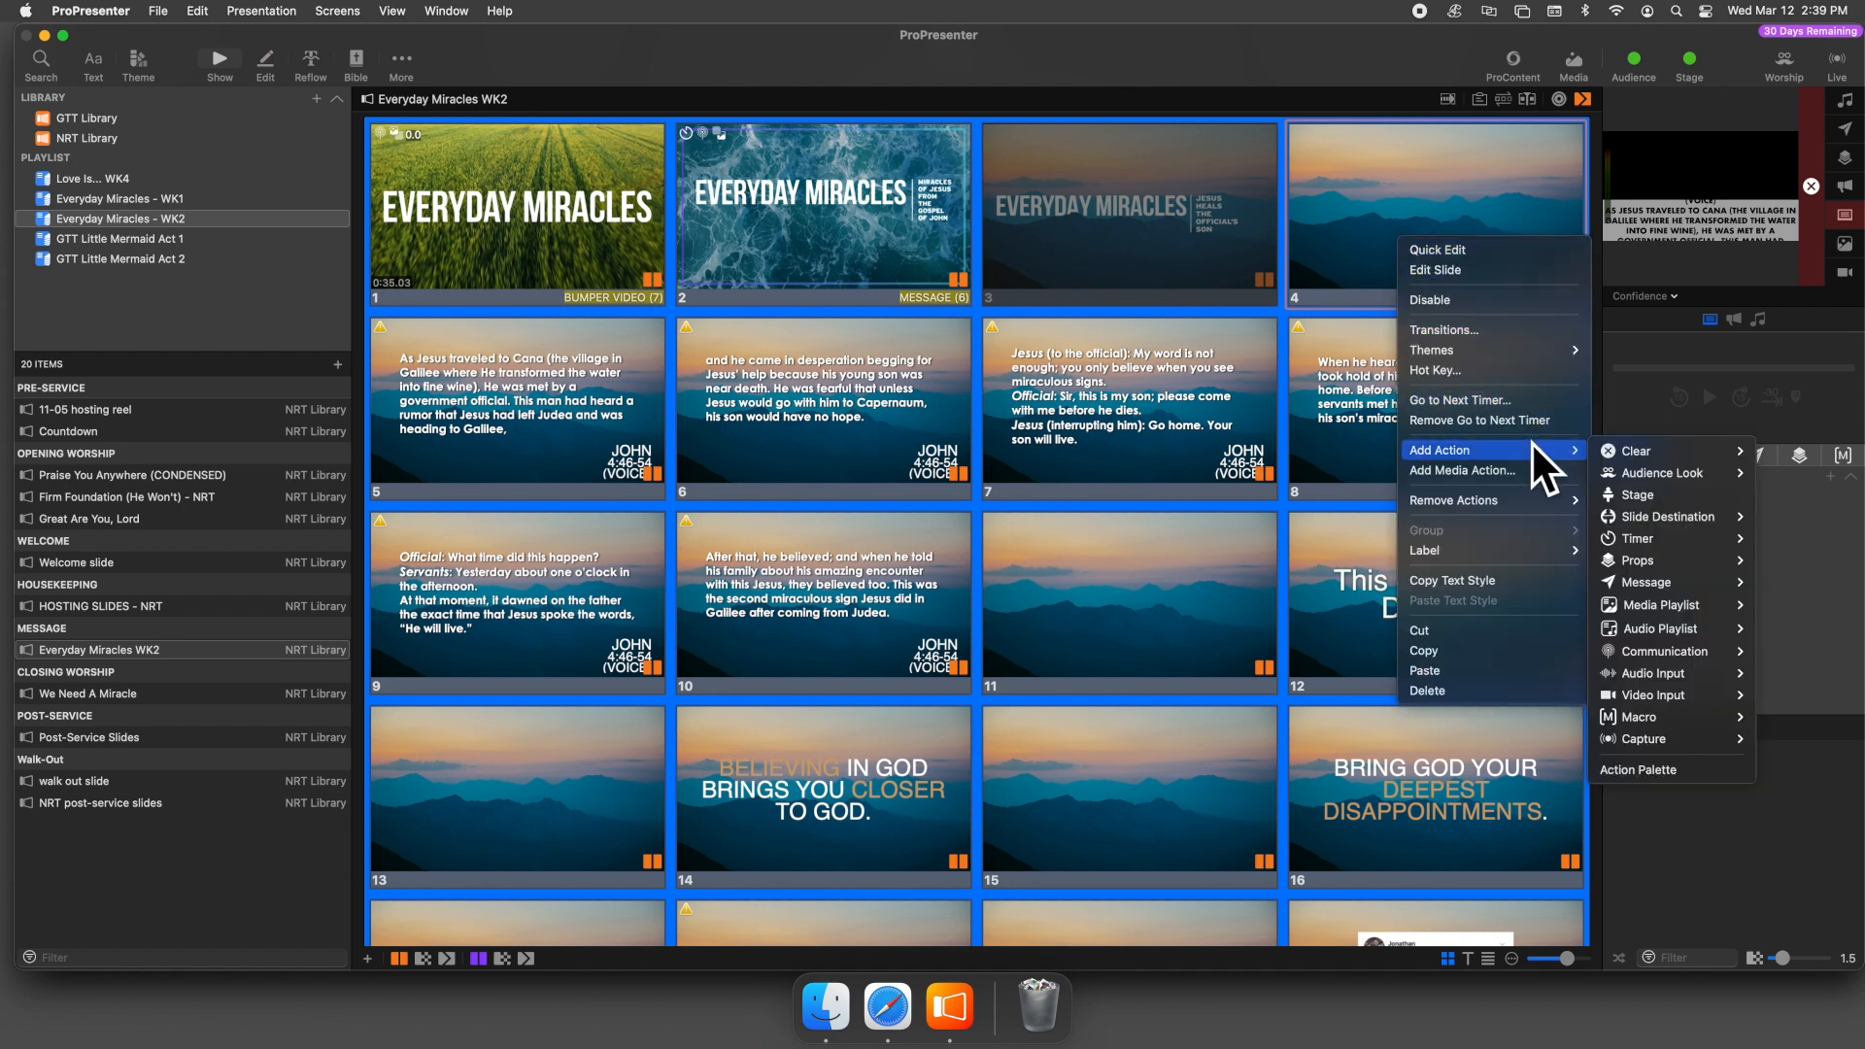
{"action": "left_click", "coordinate": [1675, 487]}
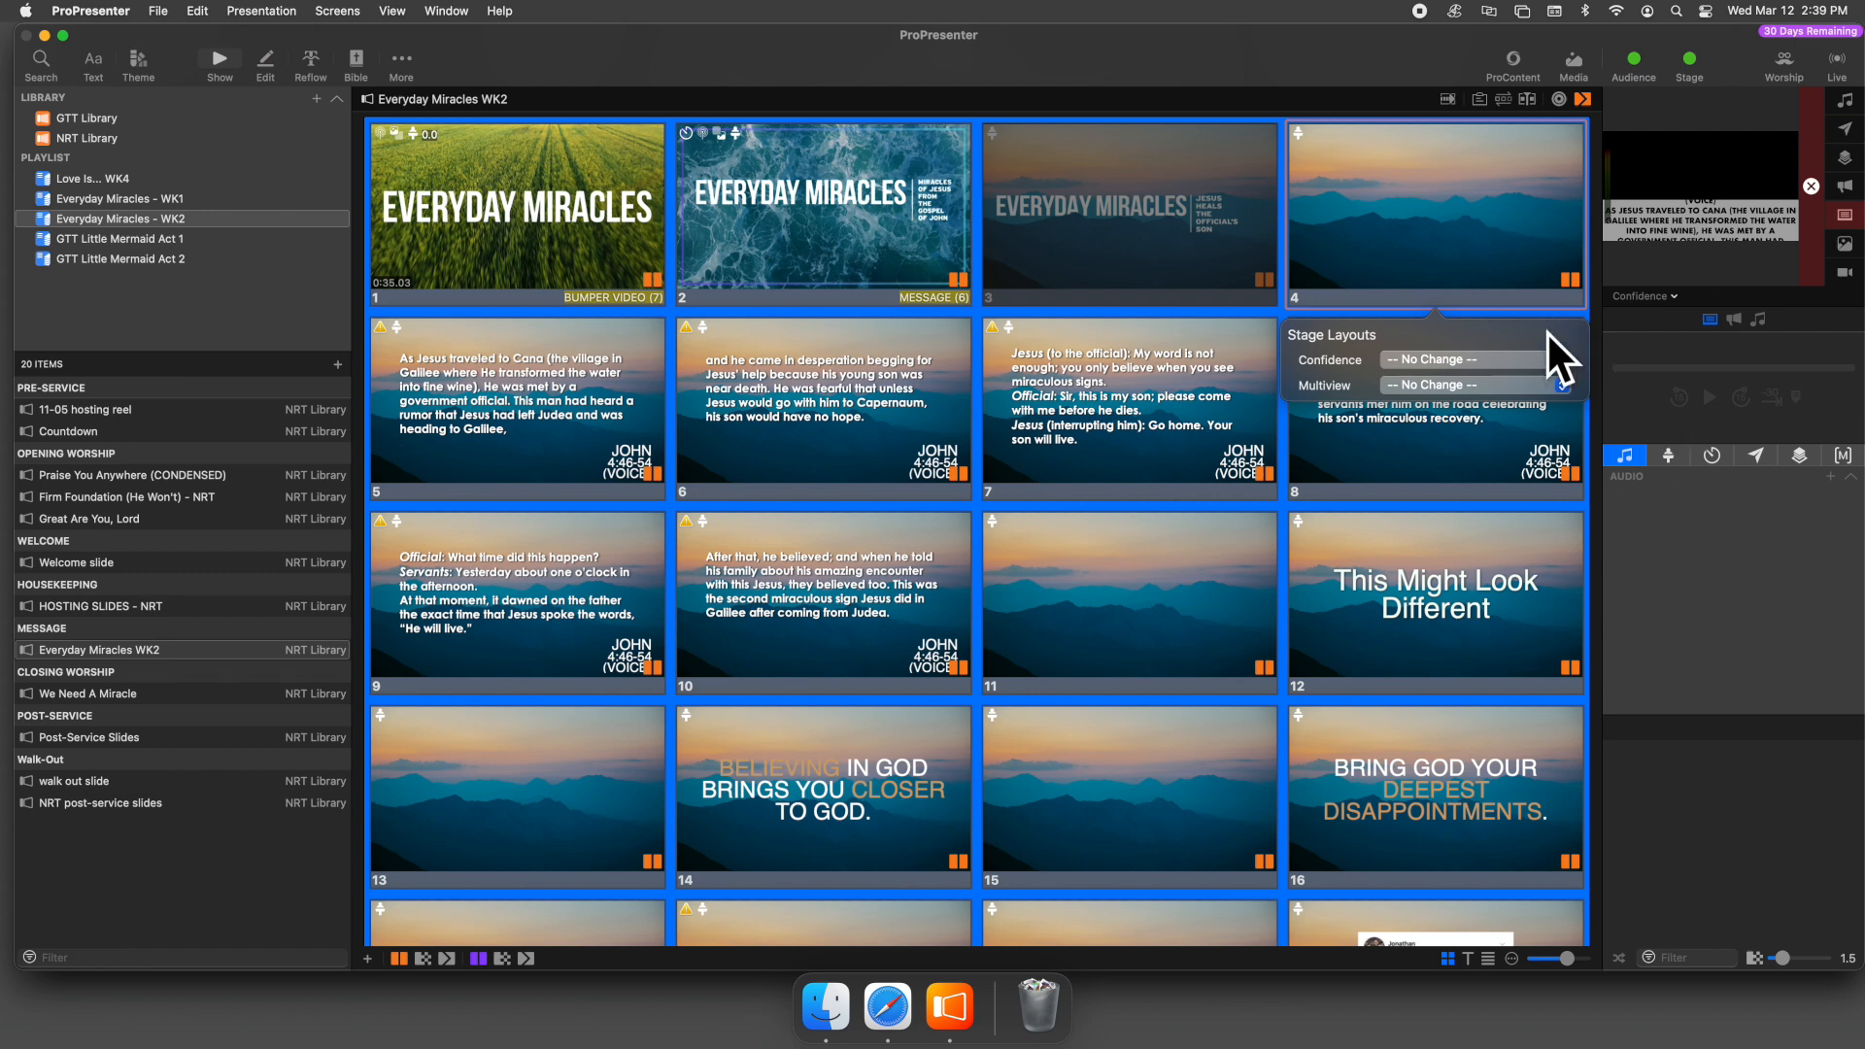
{"action": "left_click", "coordinate": [1561, 362]}
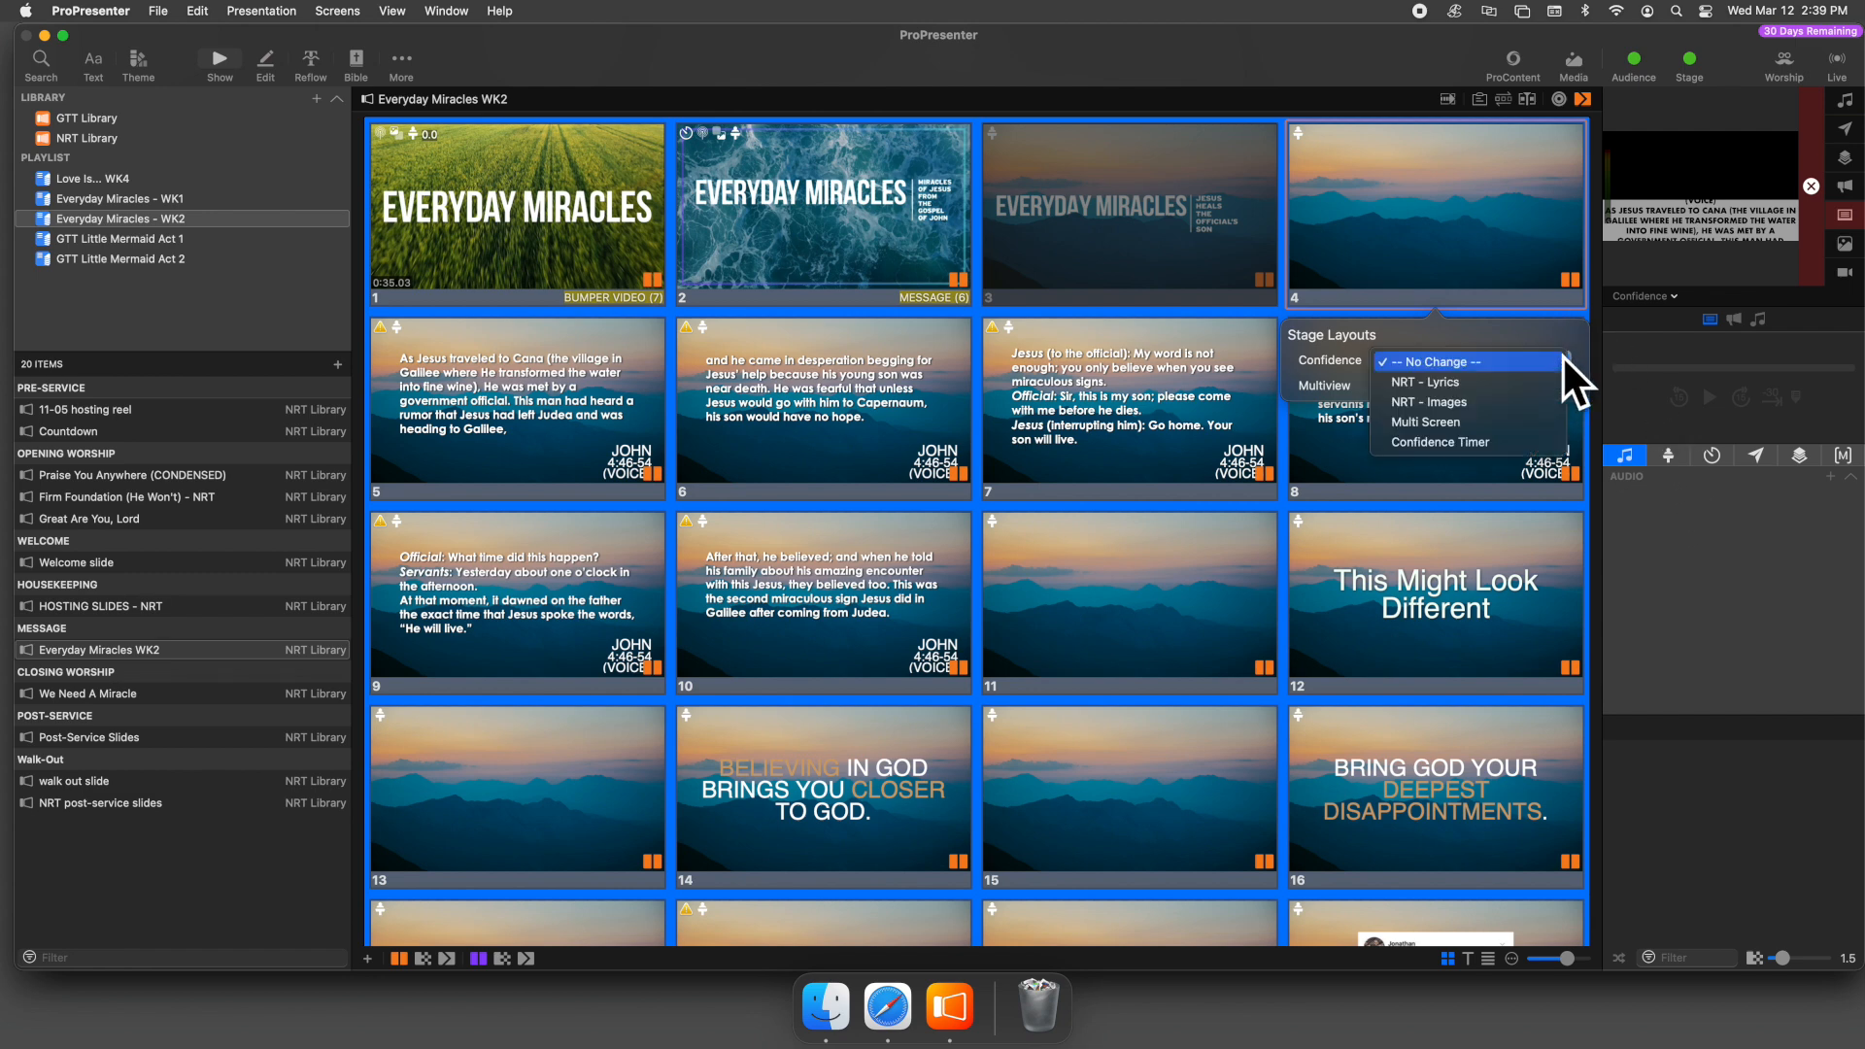
{"action": "left_click", "coordinate": [1487, 398]}
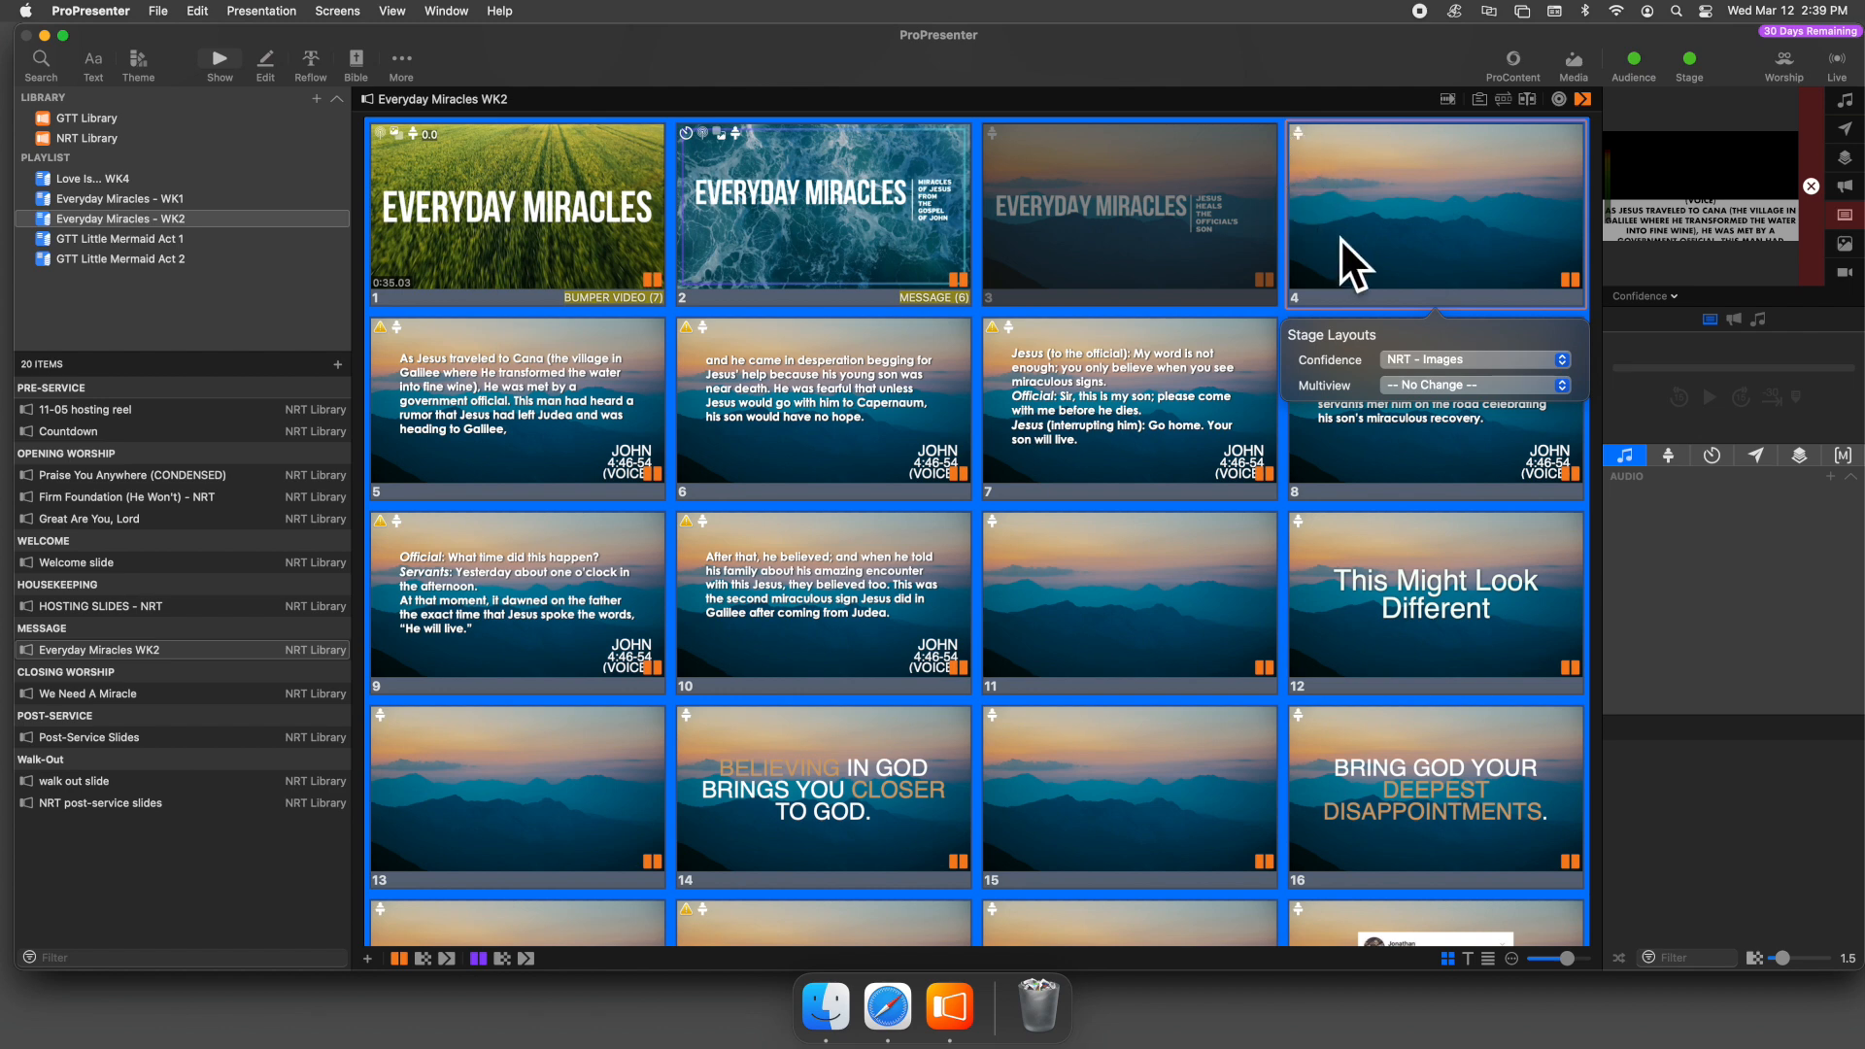
- Add an audience look action set to Images to all selected slides
{"action": "right_click", "coordinate": [1426, 243]}
{"action": "mouse_move", "coordinate": [1497, 455]}
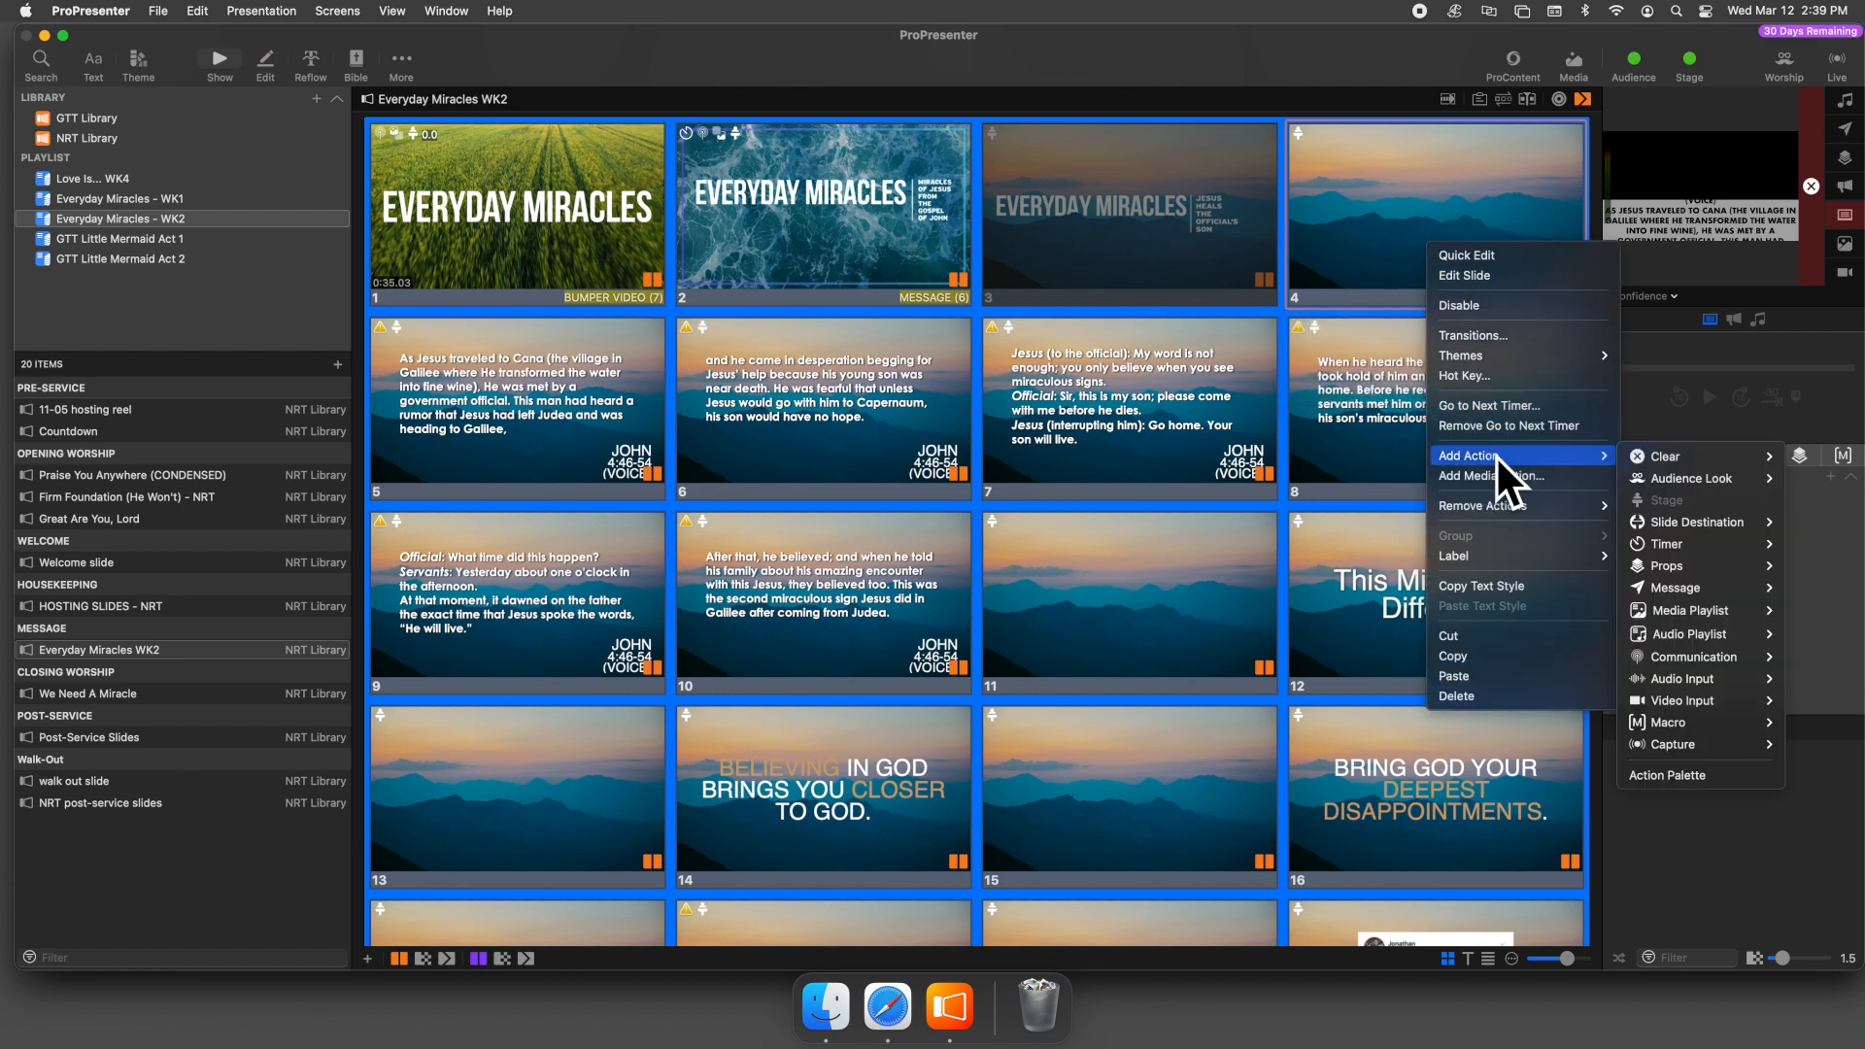
{"action": "mouse_move", "coordinate": [1707, 473]}
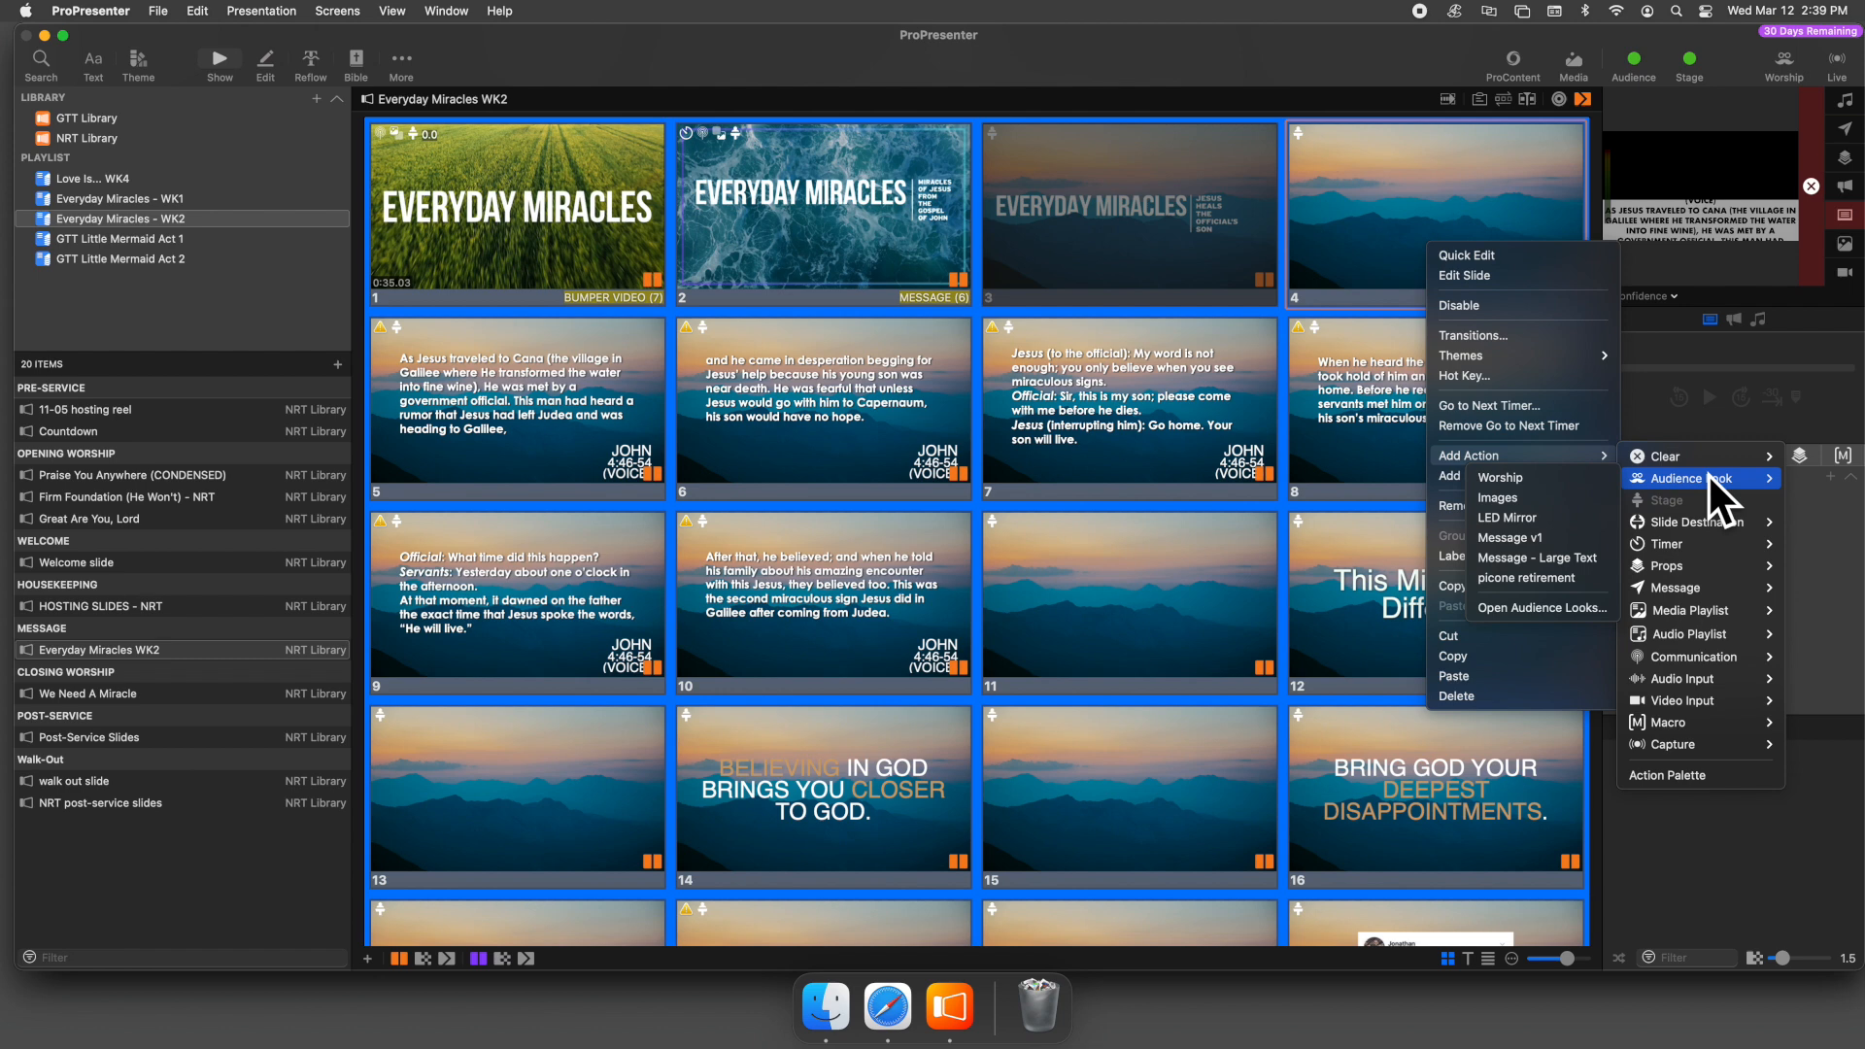
{"action": "left_click", "coordinate": [1546, 495]}
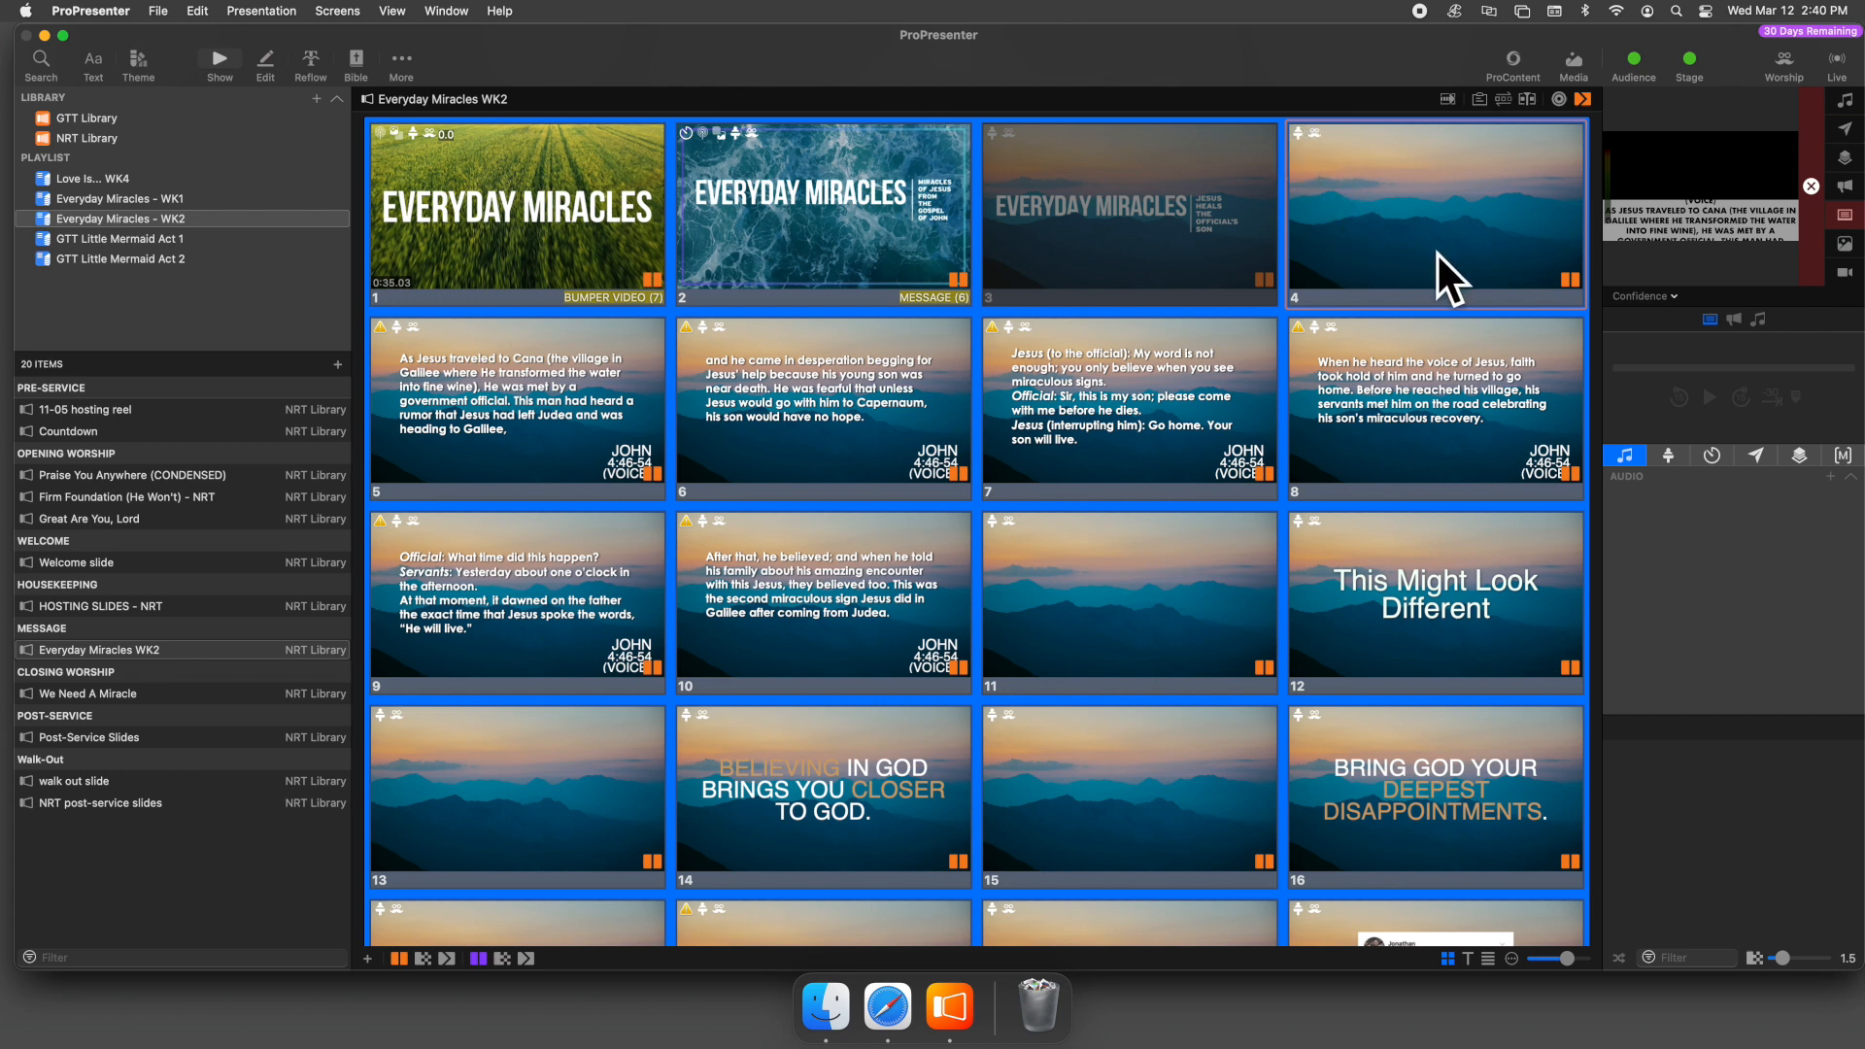
- Switch the output preview to Multiview, enlarge the preview area, and return to the Everyday Miracles WK2 slides
{"action": "left_click", "coordinate": [1672, 296]}
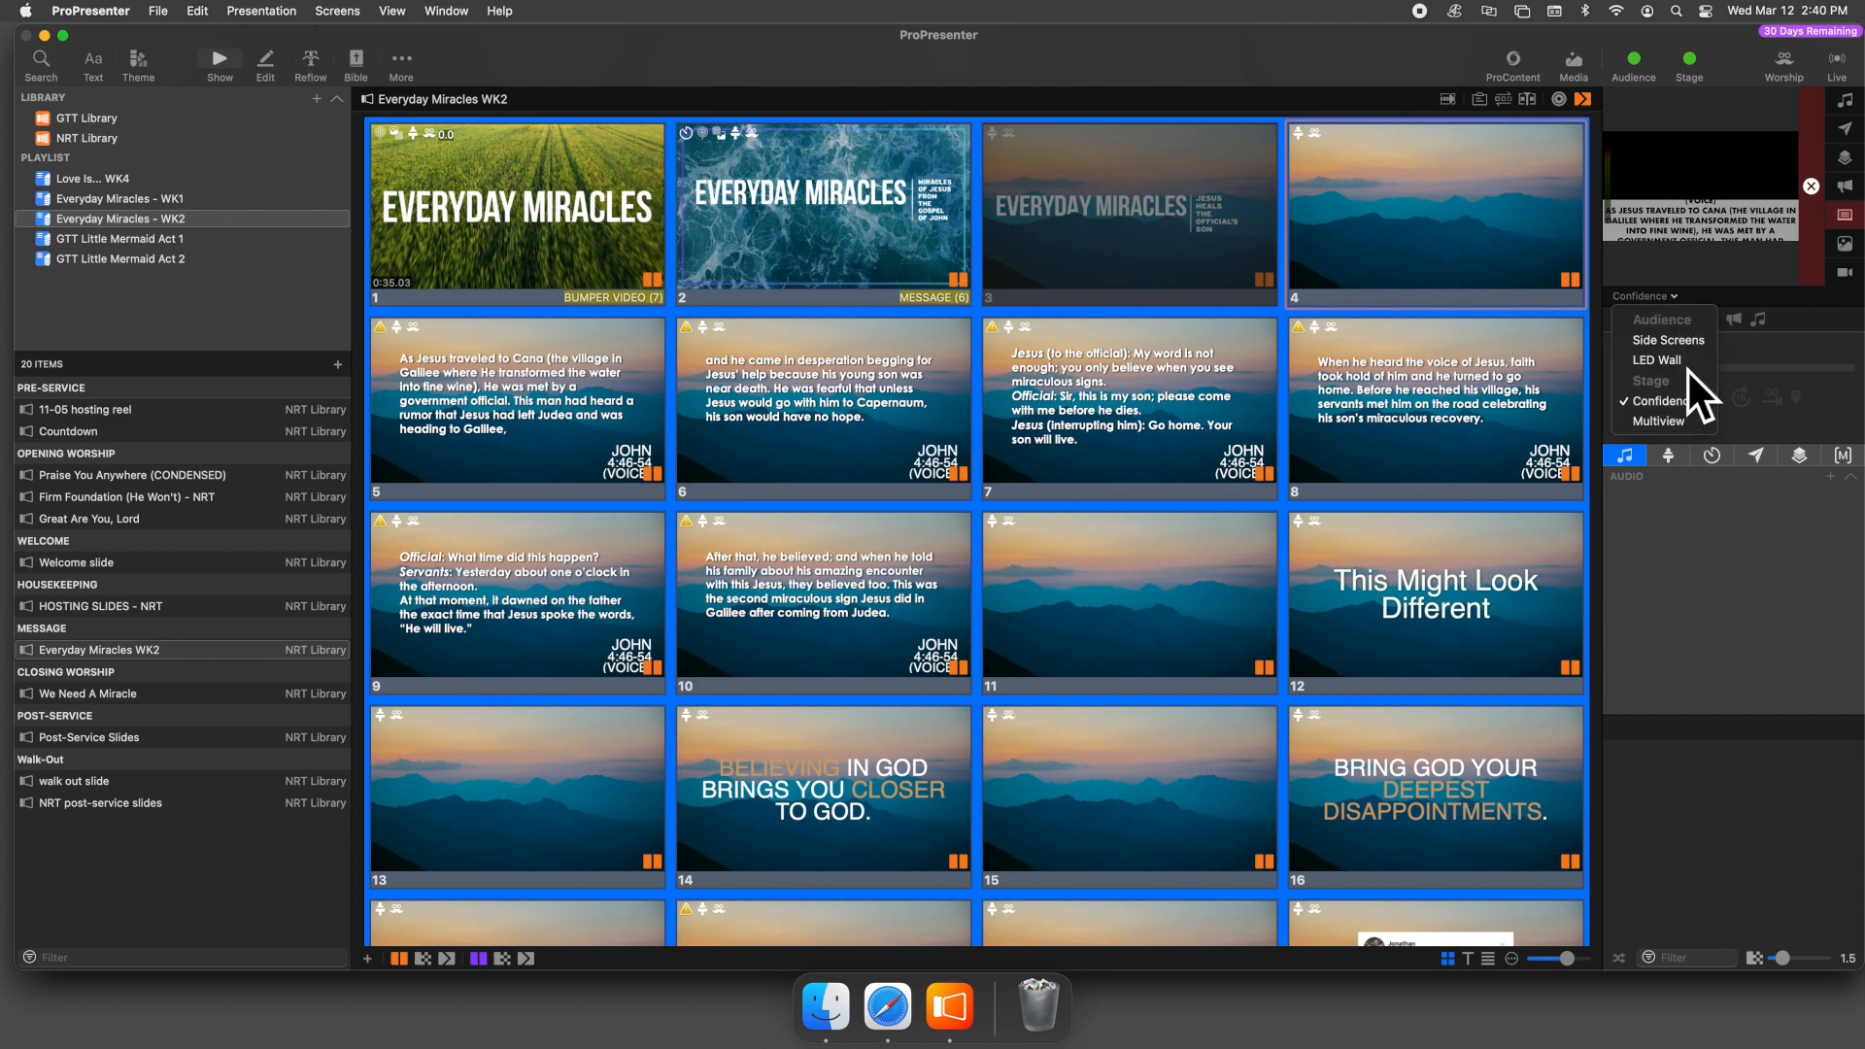
{"action": "left_click", "coordinate": [1683, 413]}
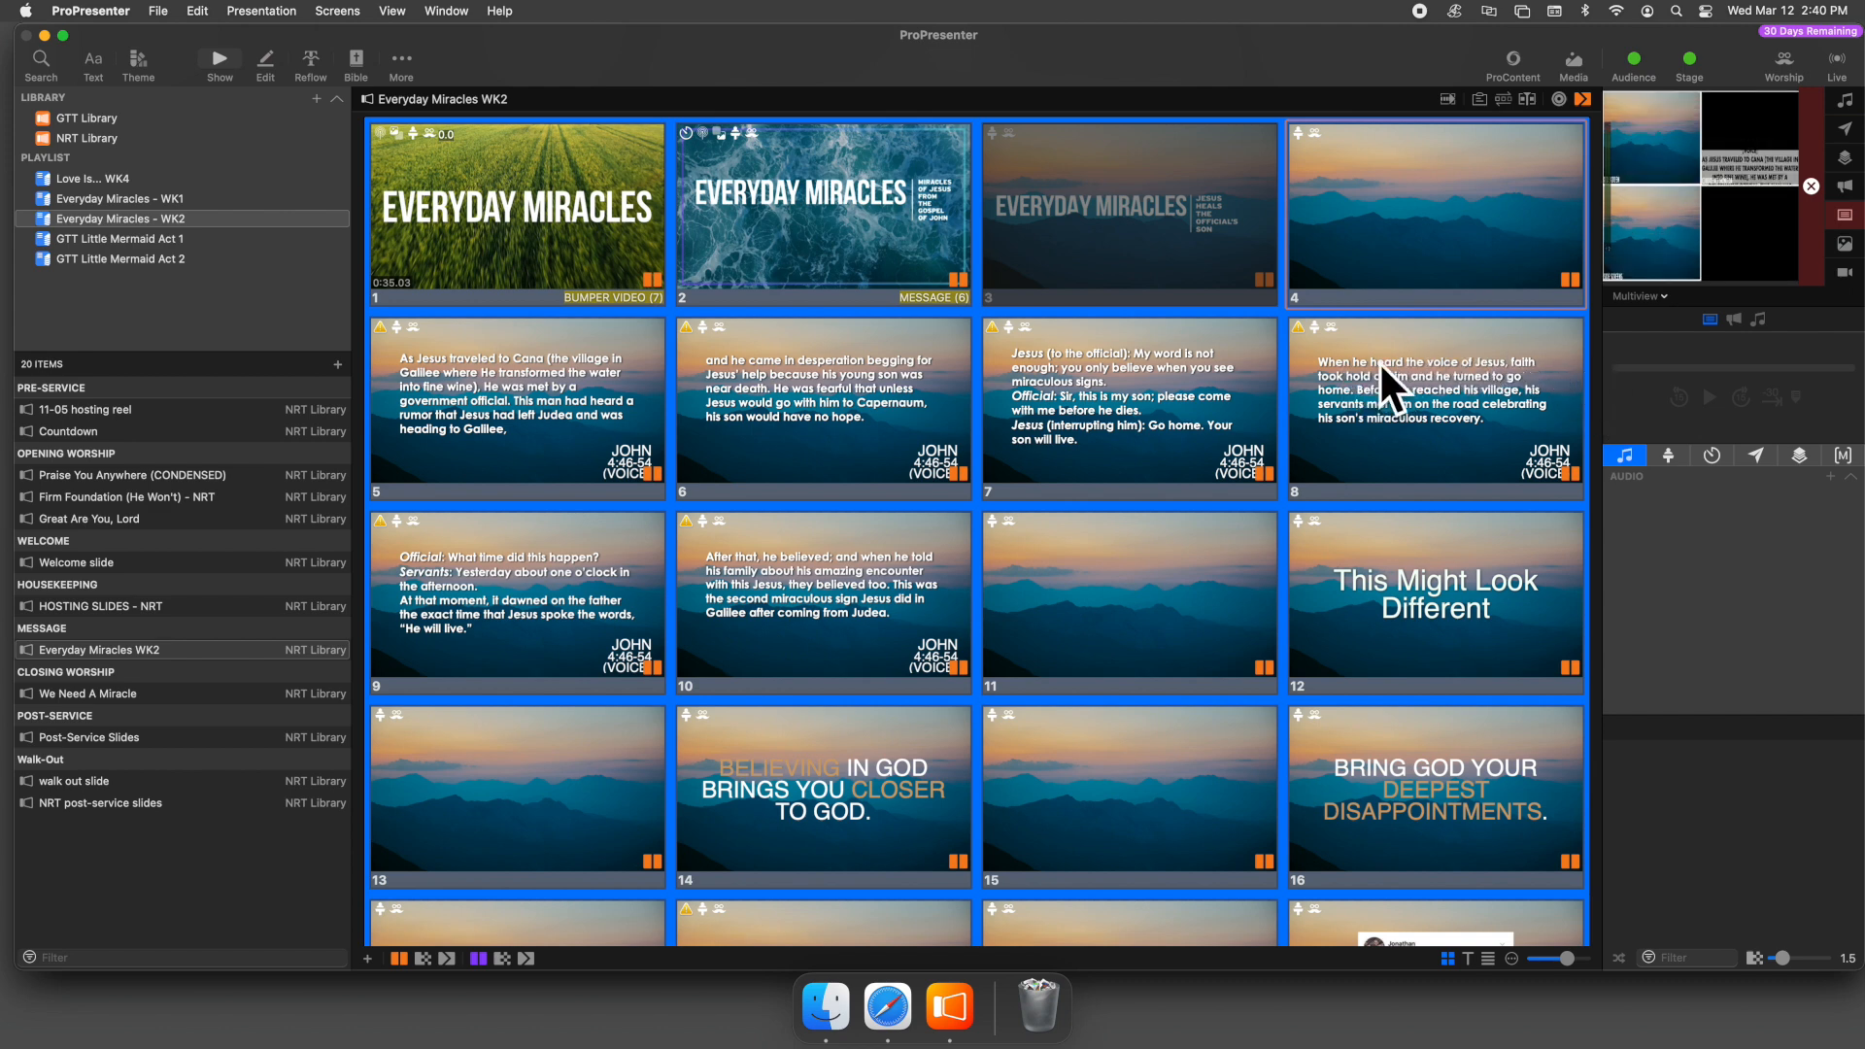
{"action": "scroll", "coordinate": [1379, 360], "scroll_direction": "down", "scroll_amount": 15}
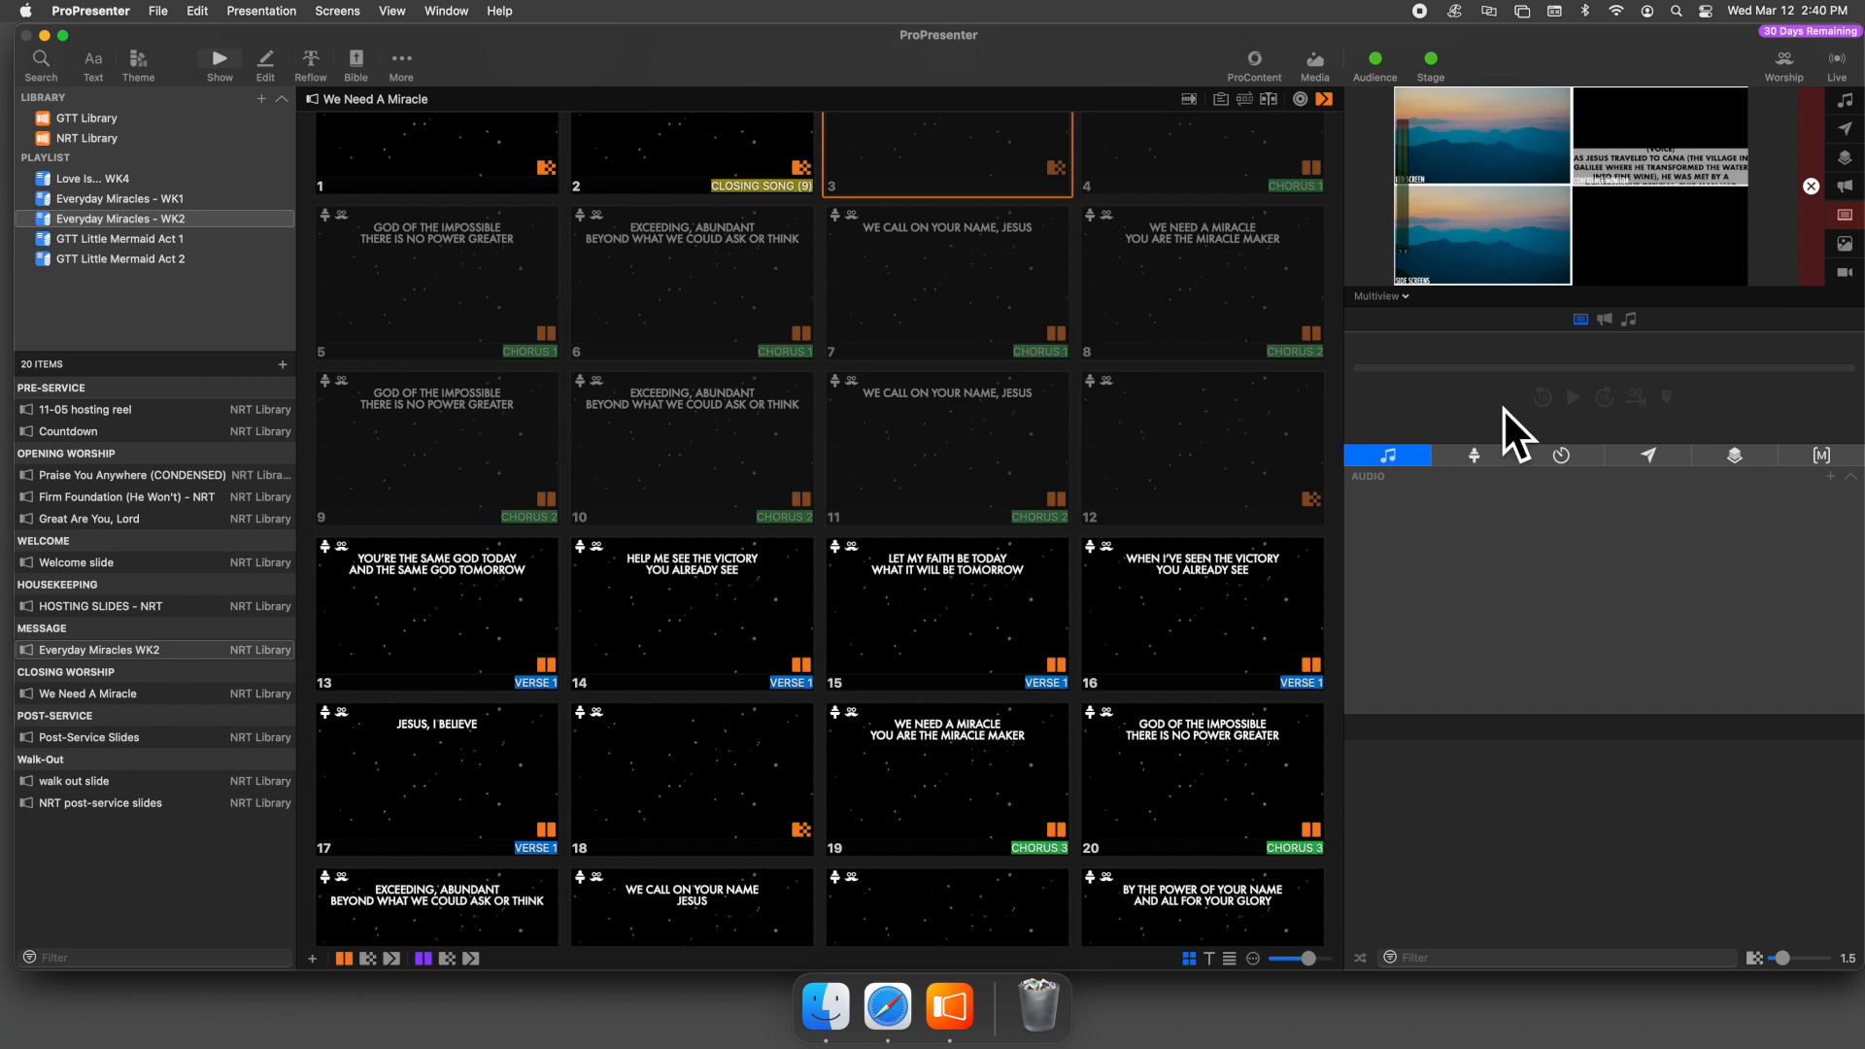
{"action": "left_click_drag", "start_coordinate": [1655, 308], "coordinate": [1650, 421]}
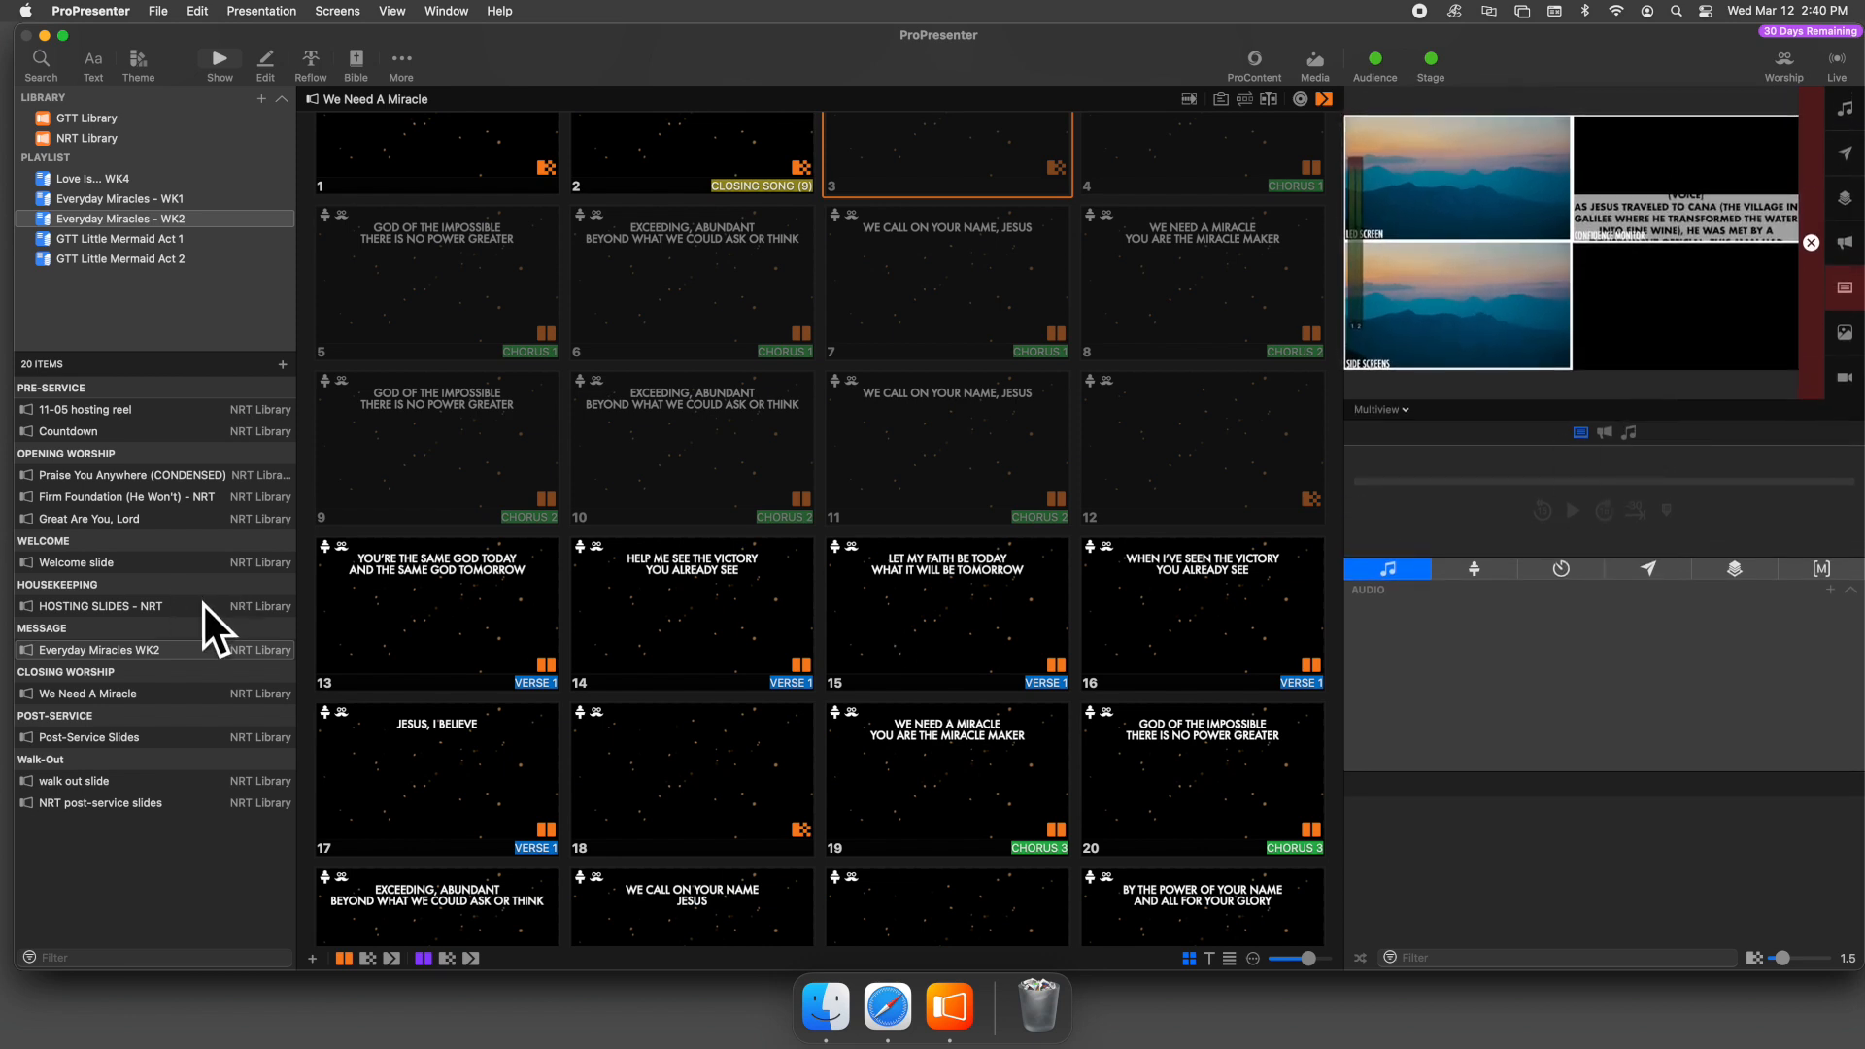
{"action": "left_click", "coordinate": [186, 649]}
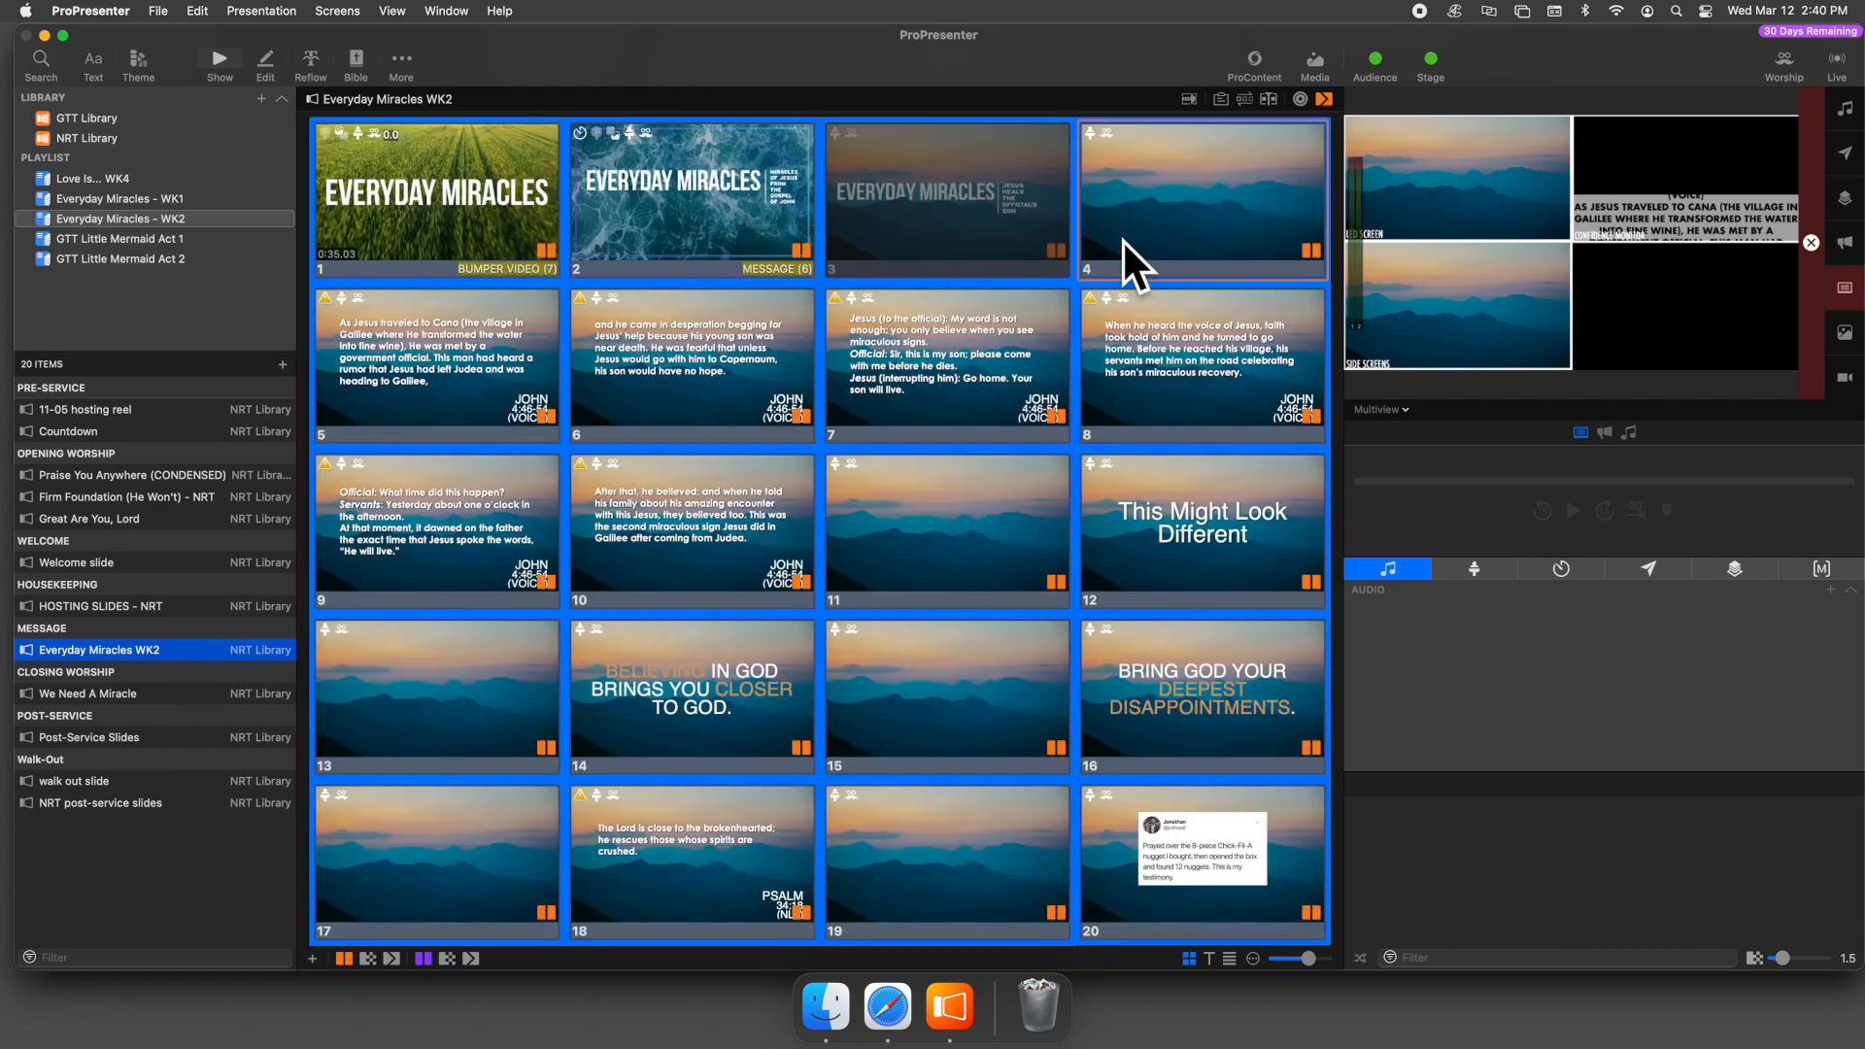
- Show the Message title slide live, then step through scripture slides 5 to 10 to check every output
{"action": "left_click", "coordinate": [708, 207]}
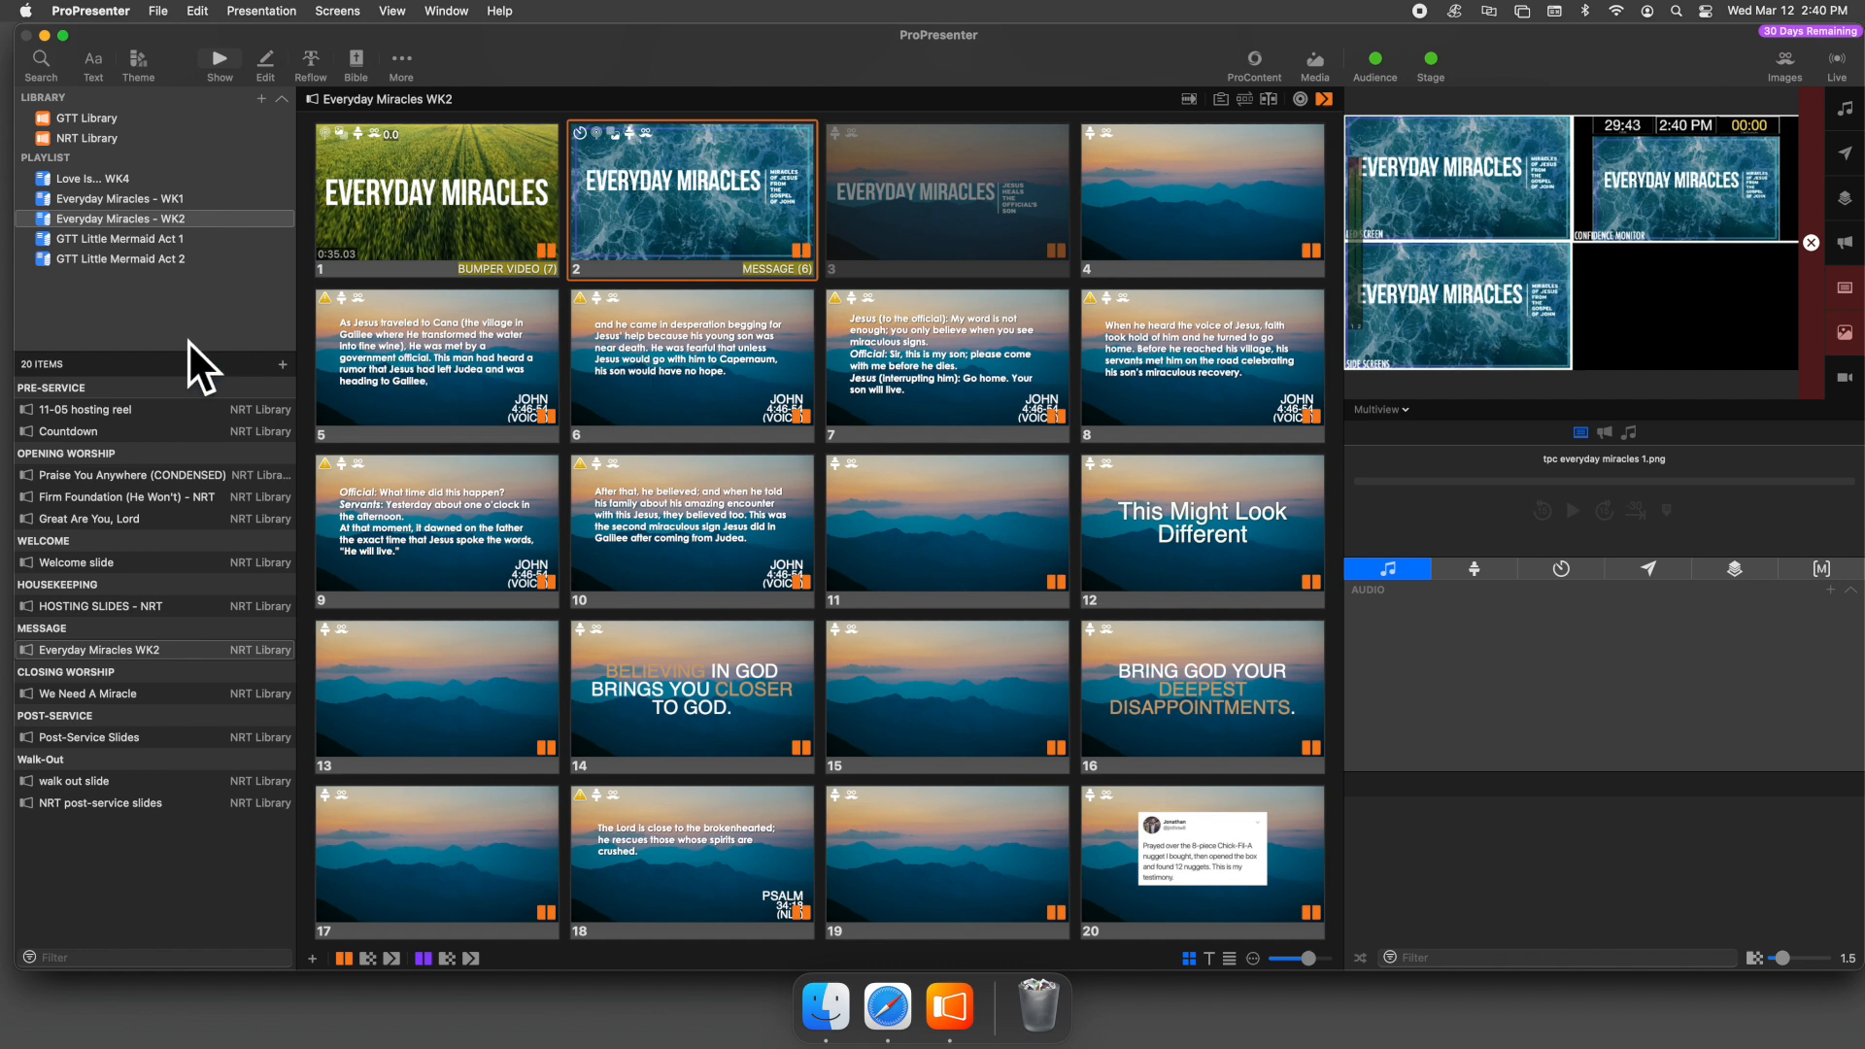
{"action": "left_click", "coordinate": [406, 332]}
{"action": "key", "text": "Right"}
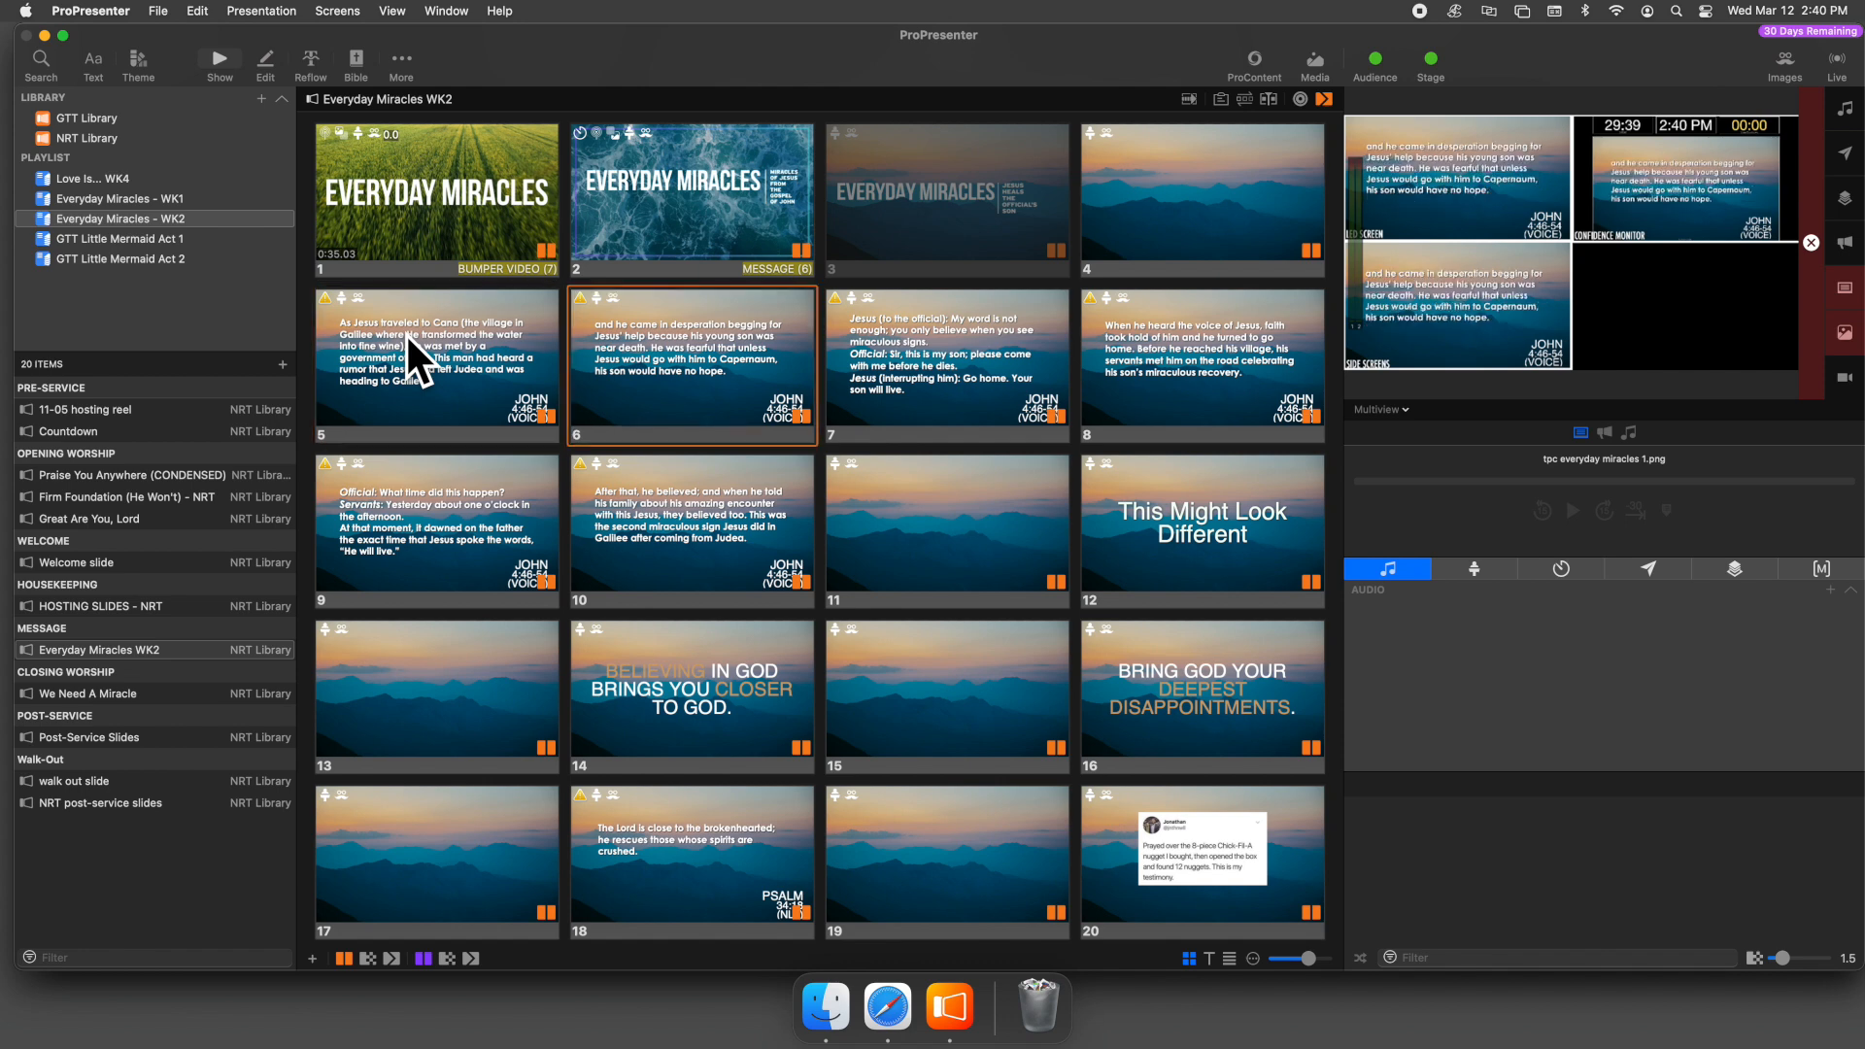
{"action": "key", "text": "Right"}
{"action": "key", "text": "Right"}
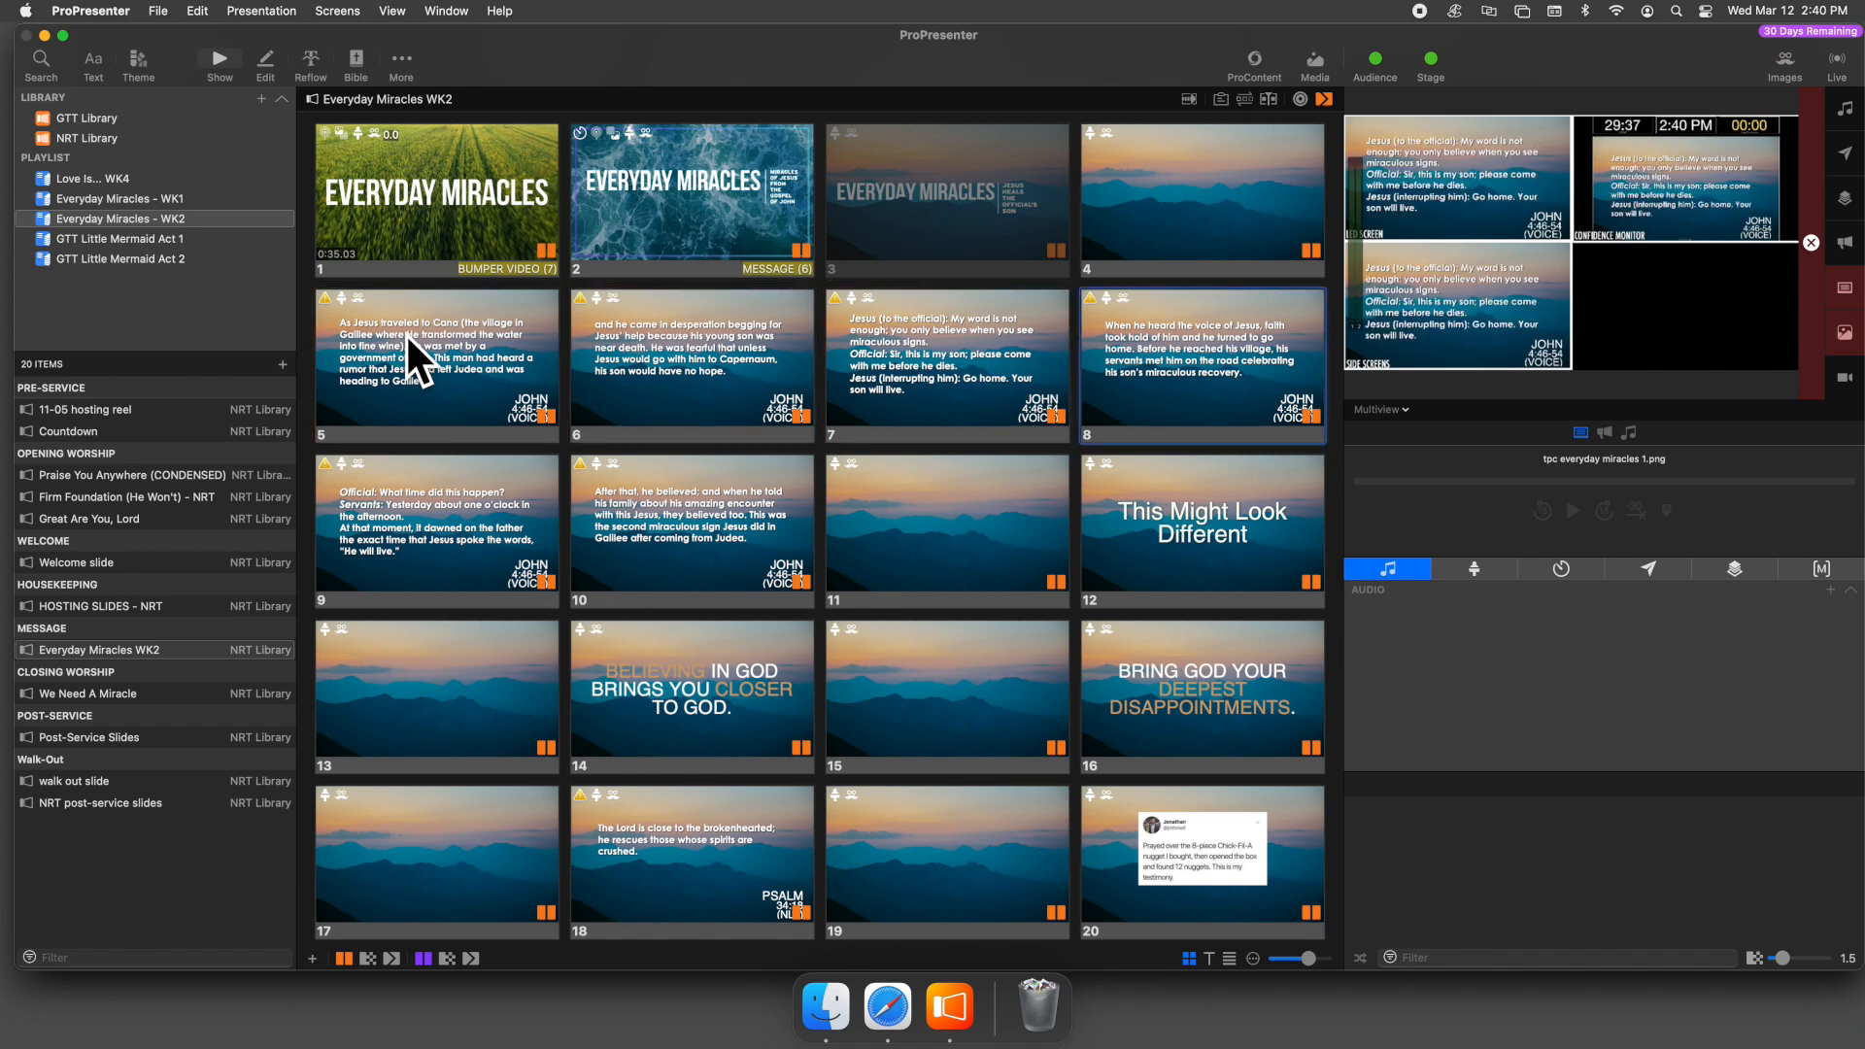
{"action": "key", "text": "Right"}
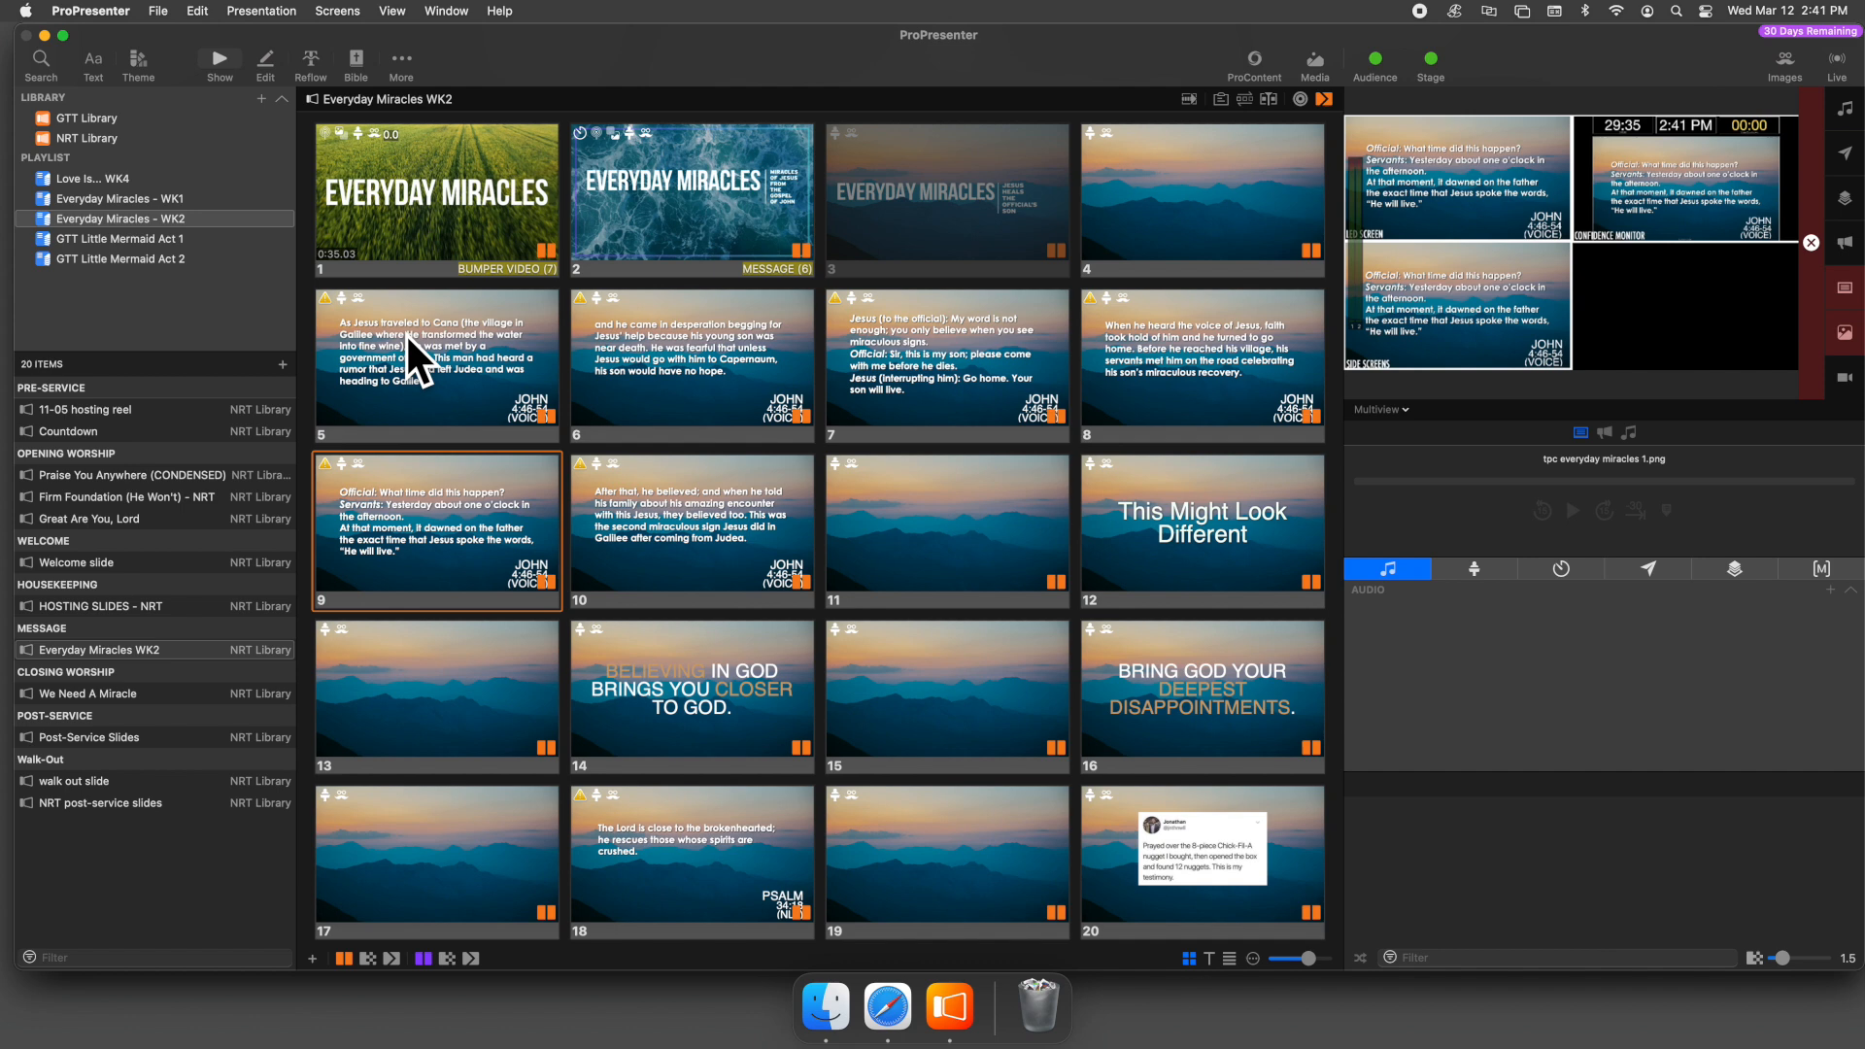
{"action": "key", "text": "Right"}
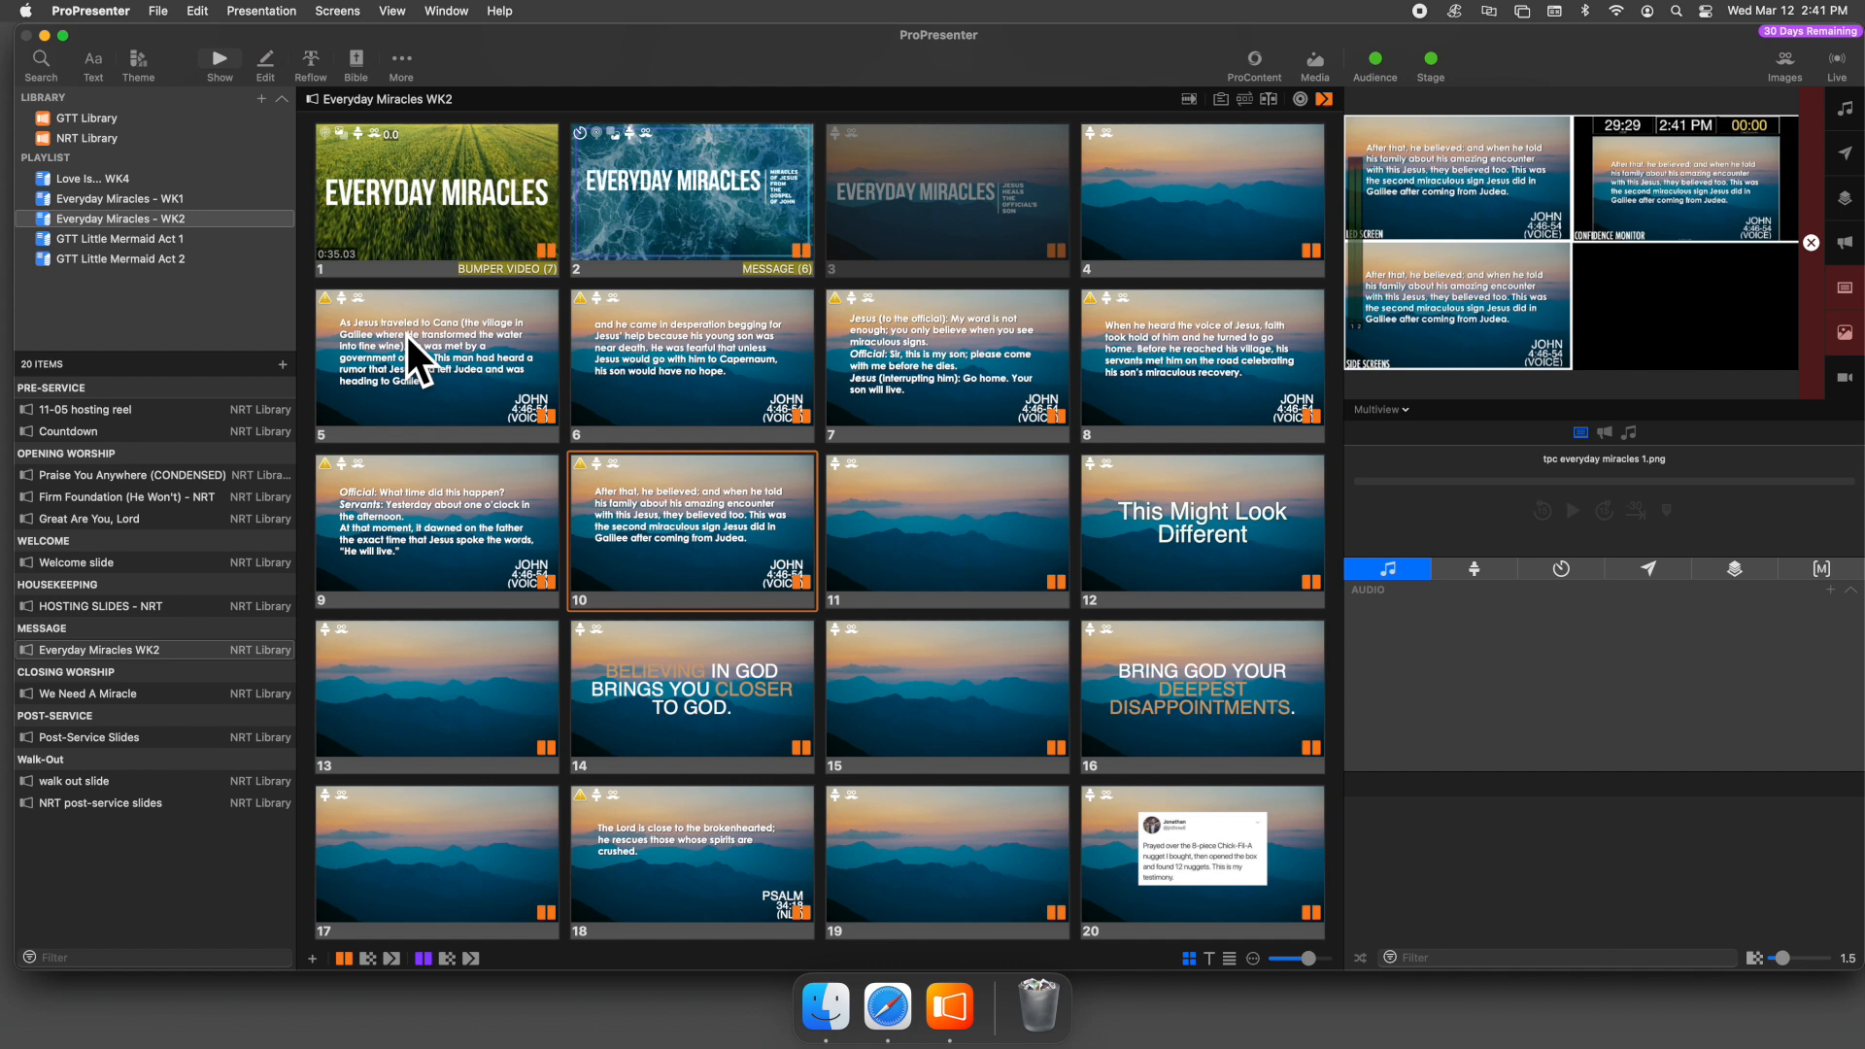
- Run through slides 11 to 23 live, checking the remaining message points, verses and blank slides in the preview
{"action": "left_click", "coordinate": [984, 538]}
{"action": "key", "text": "Right"}
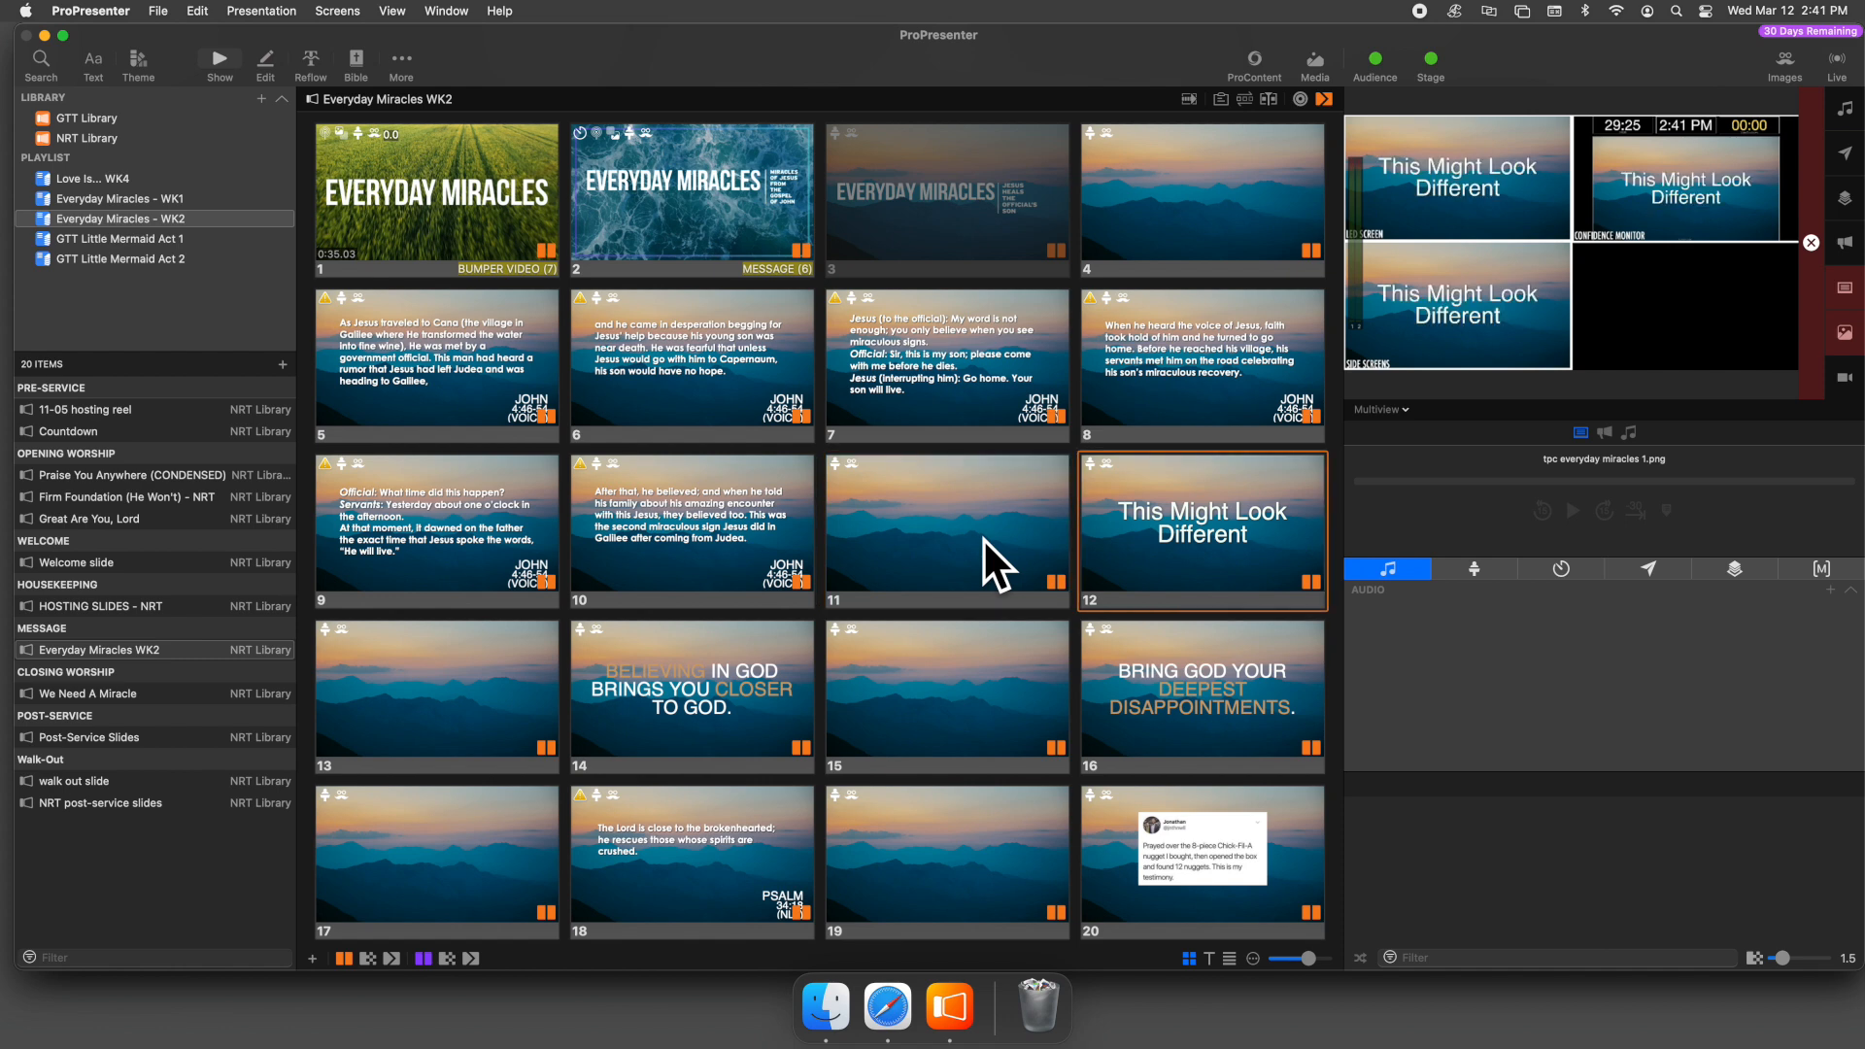
{"action": "key", "text": "Right"}
{"action": "key", "text": "Right"}
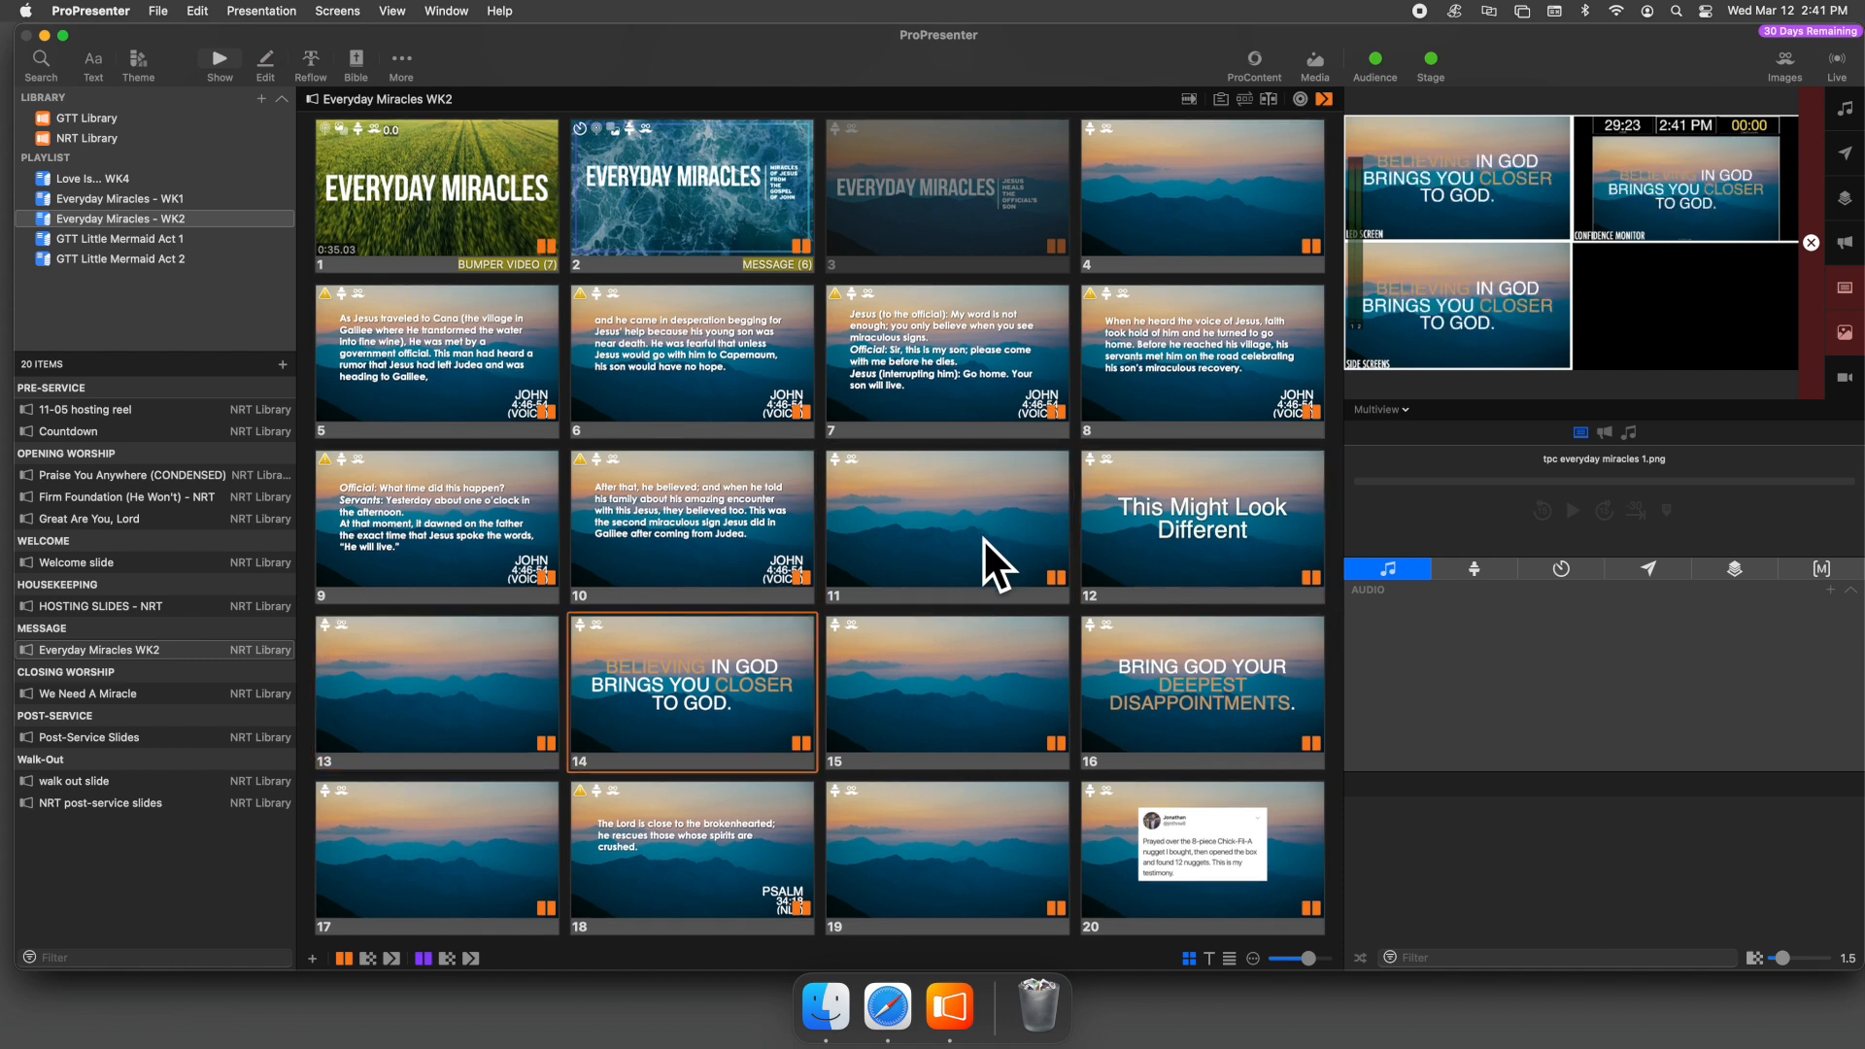
{"action": "key", "text": "Right"}
{"action": "key", "text": "Right"}
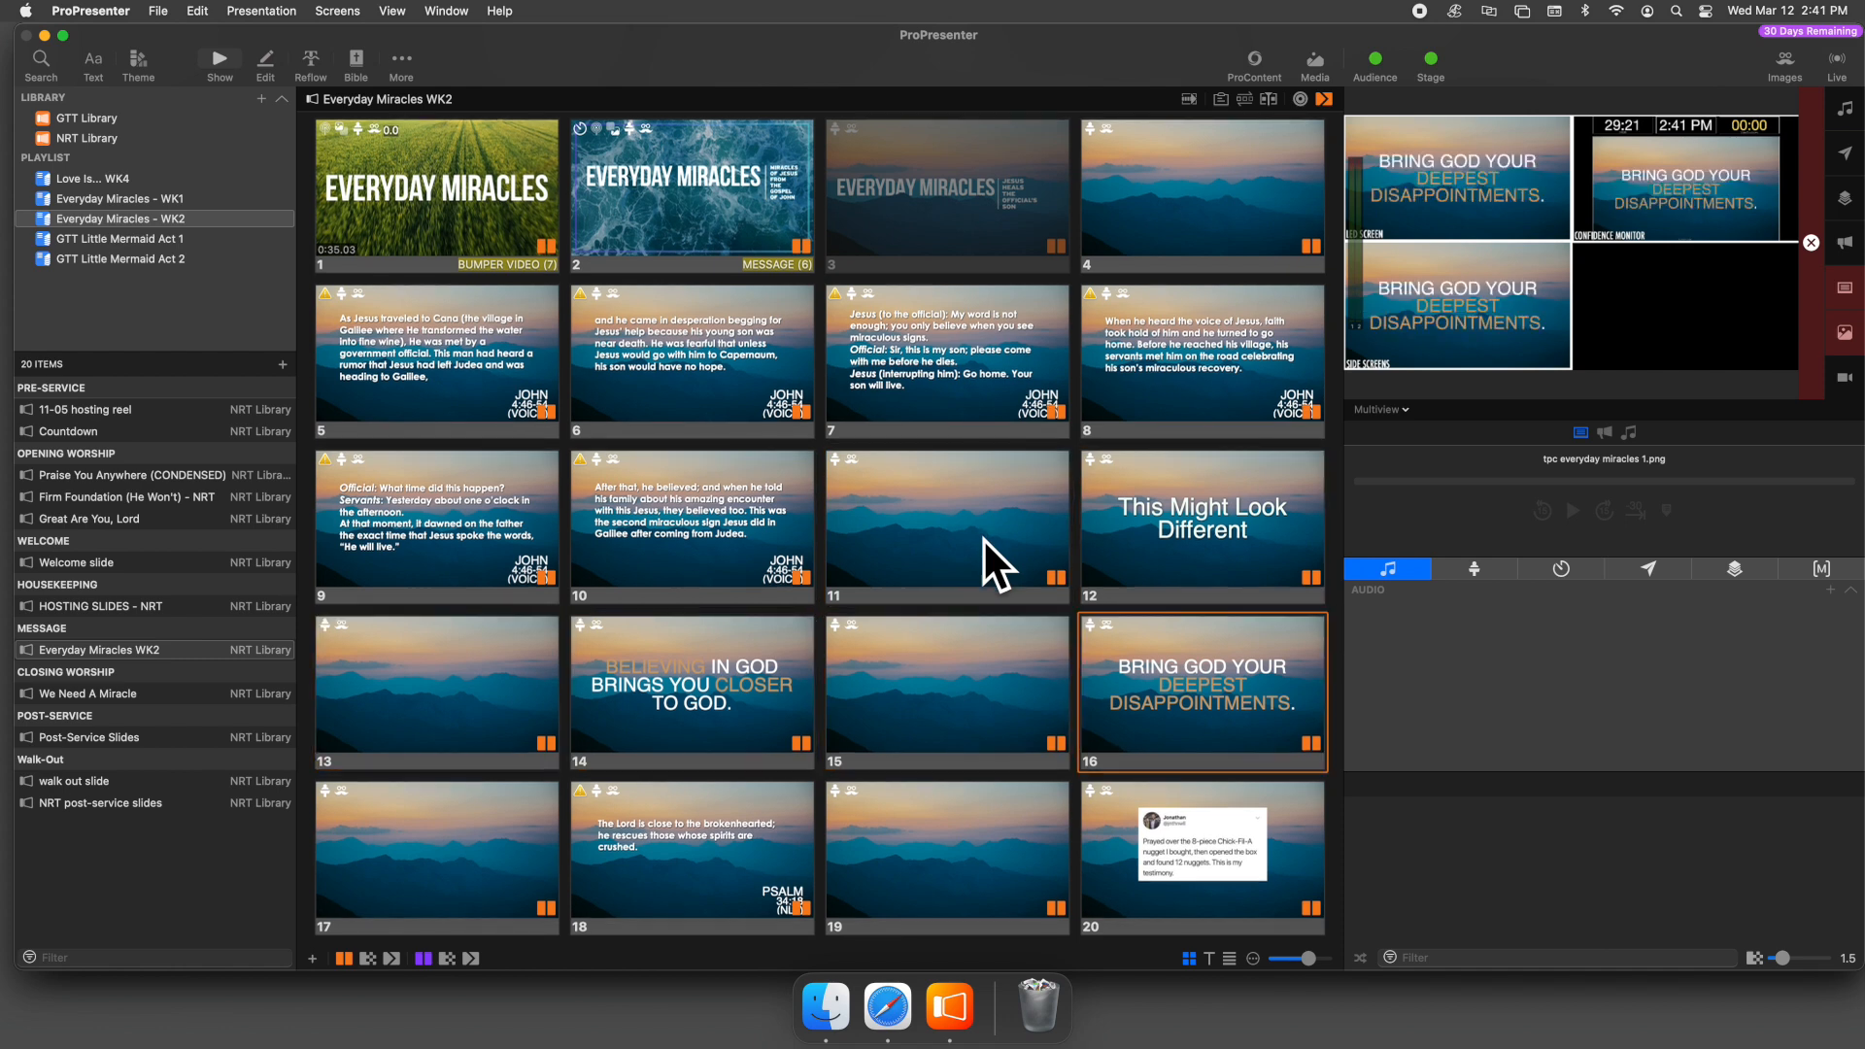
{"action": "key", "text": "Right"}
{"action": "key", "text": "Right"}
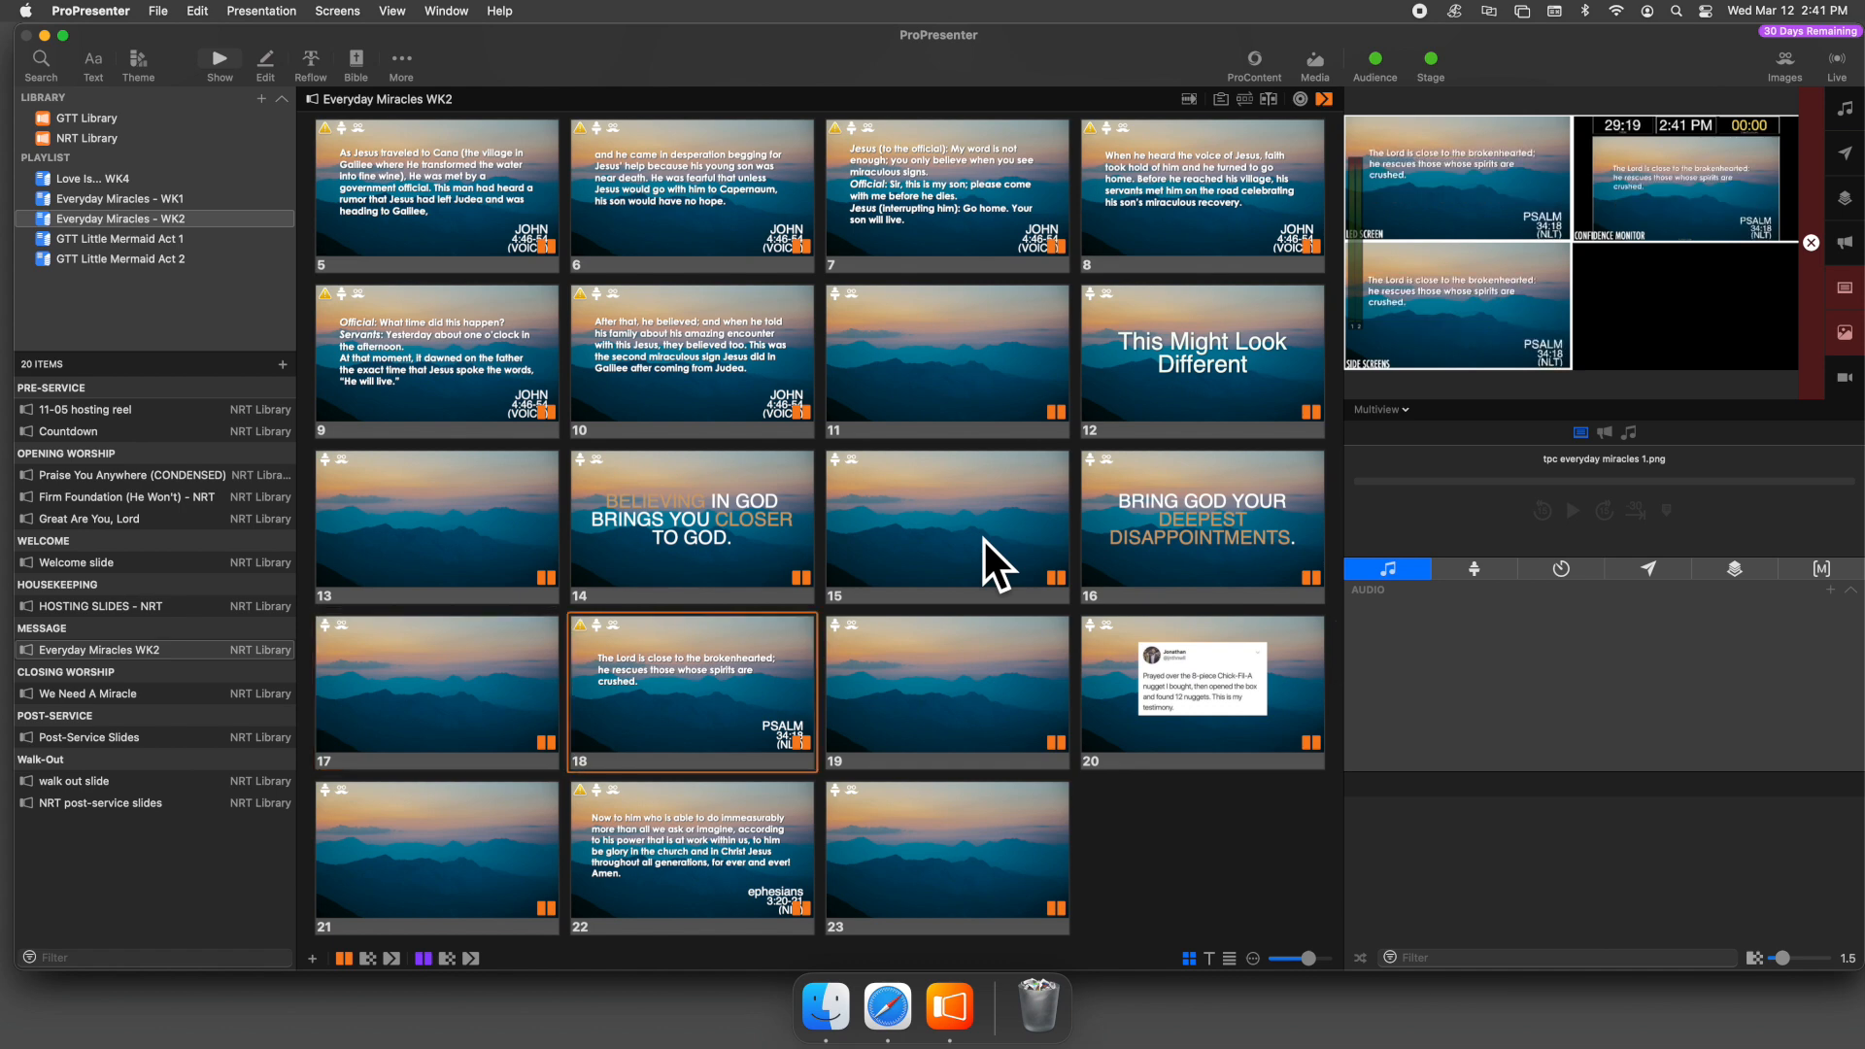
{"action": "key", "text": "Right"}
{"action": "key", "text": "Right"}
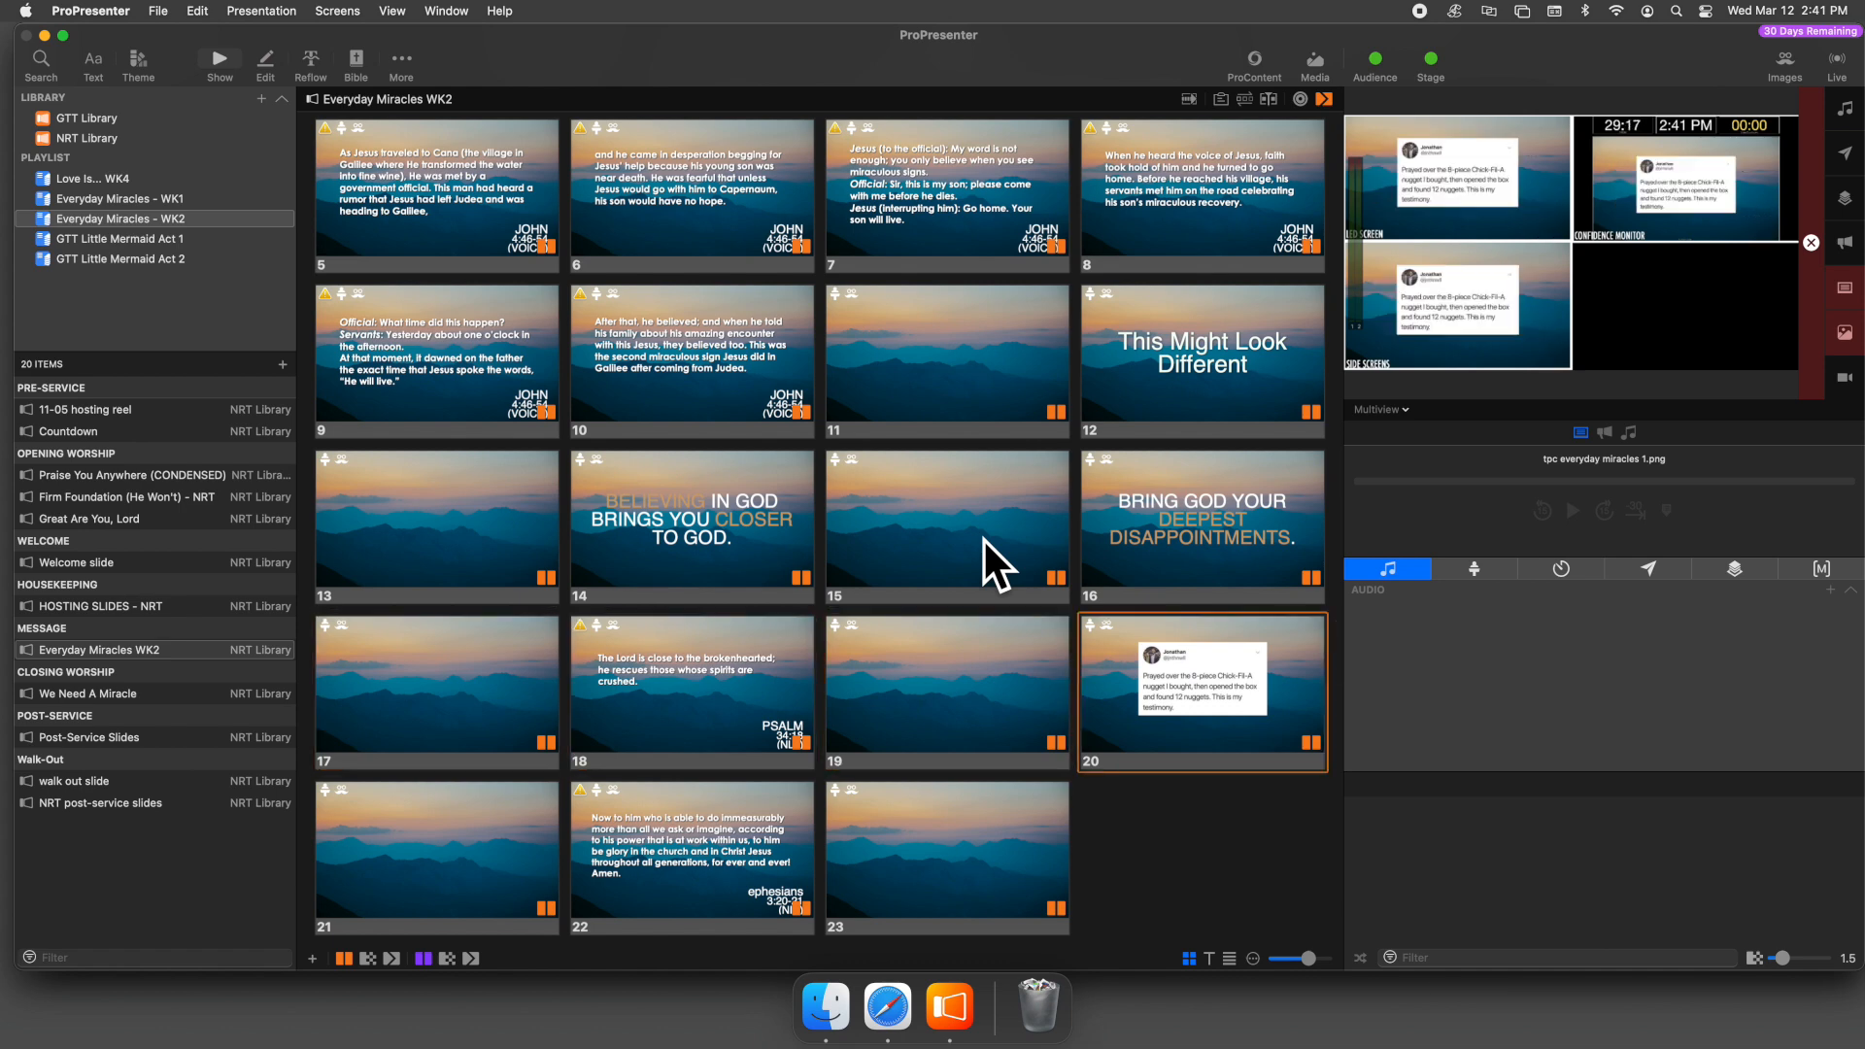
{"action": "key", "text": "Right"}
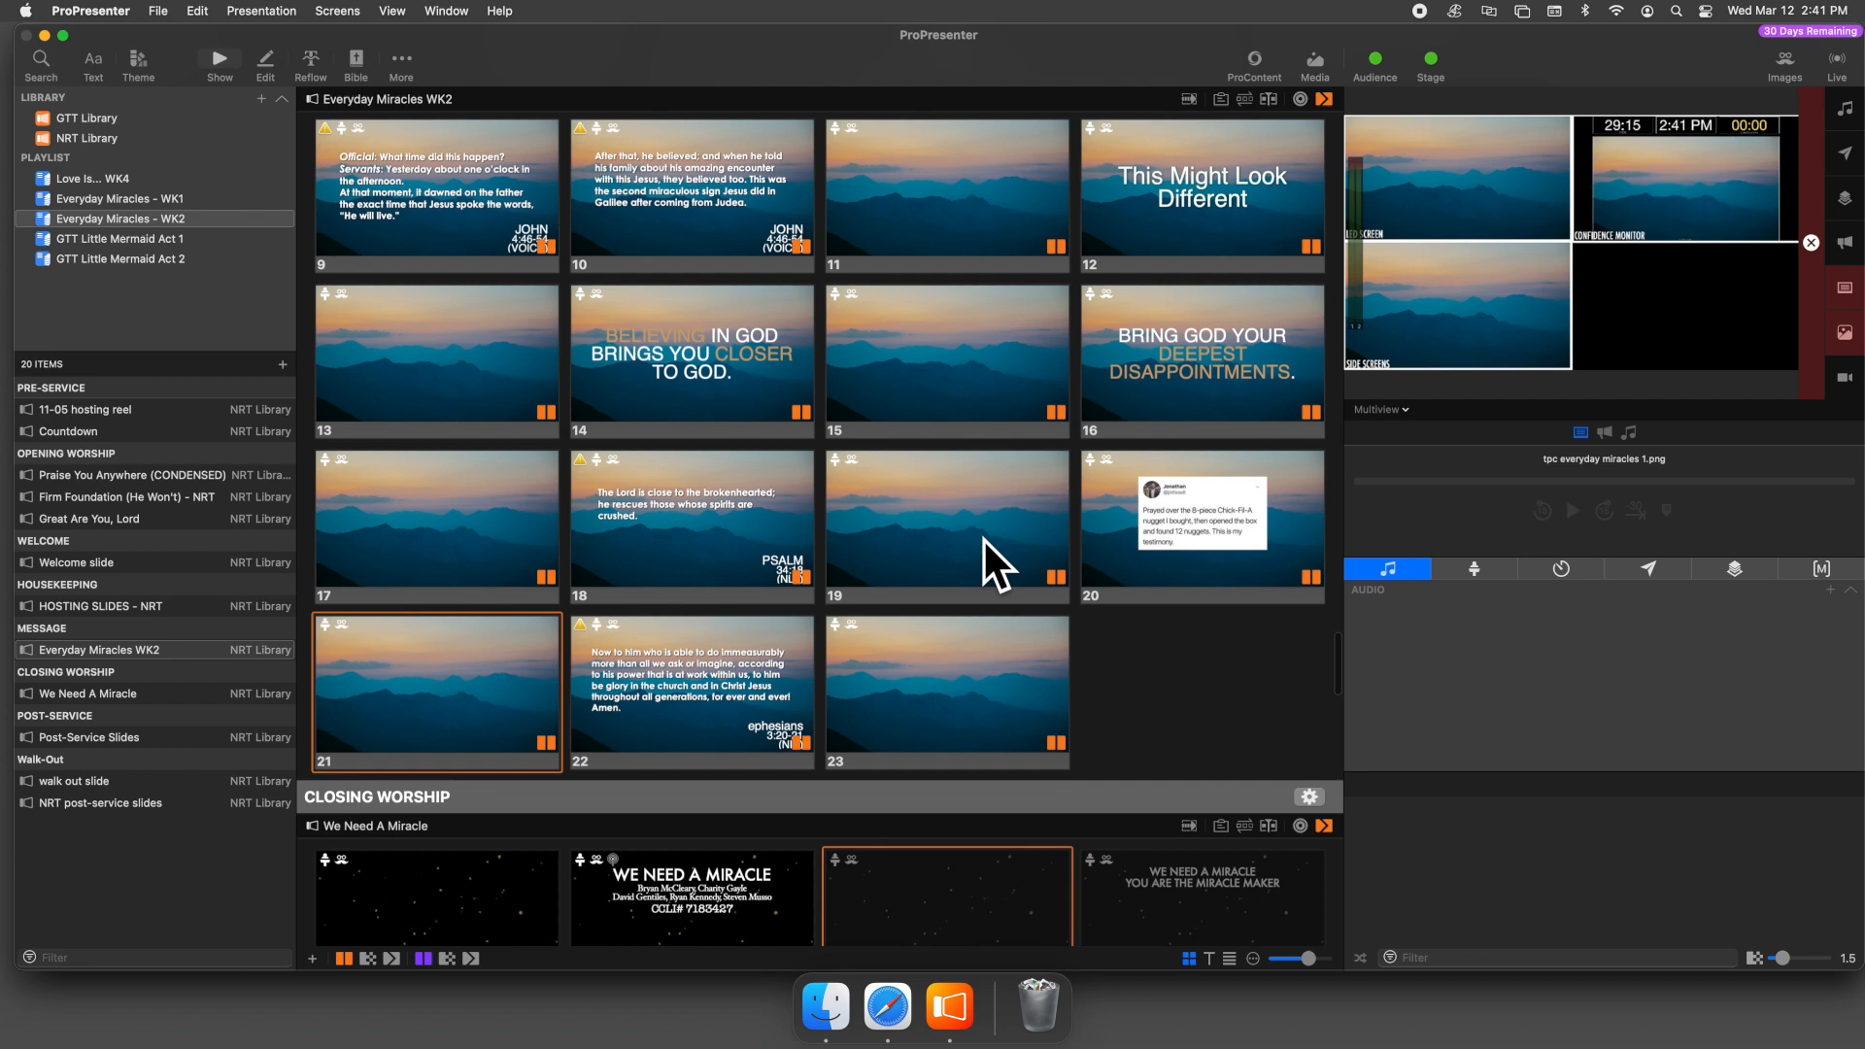
{"action": "key", "text": "Right"}
{"action": "key", "text": "Right"}
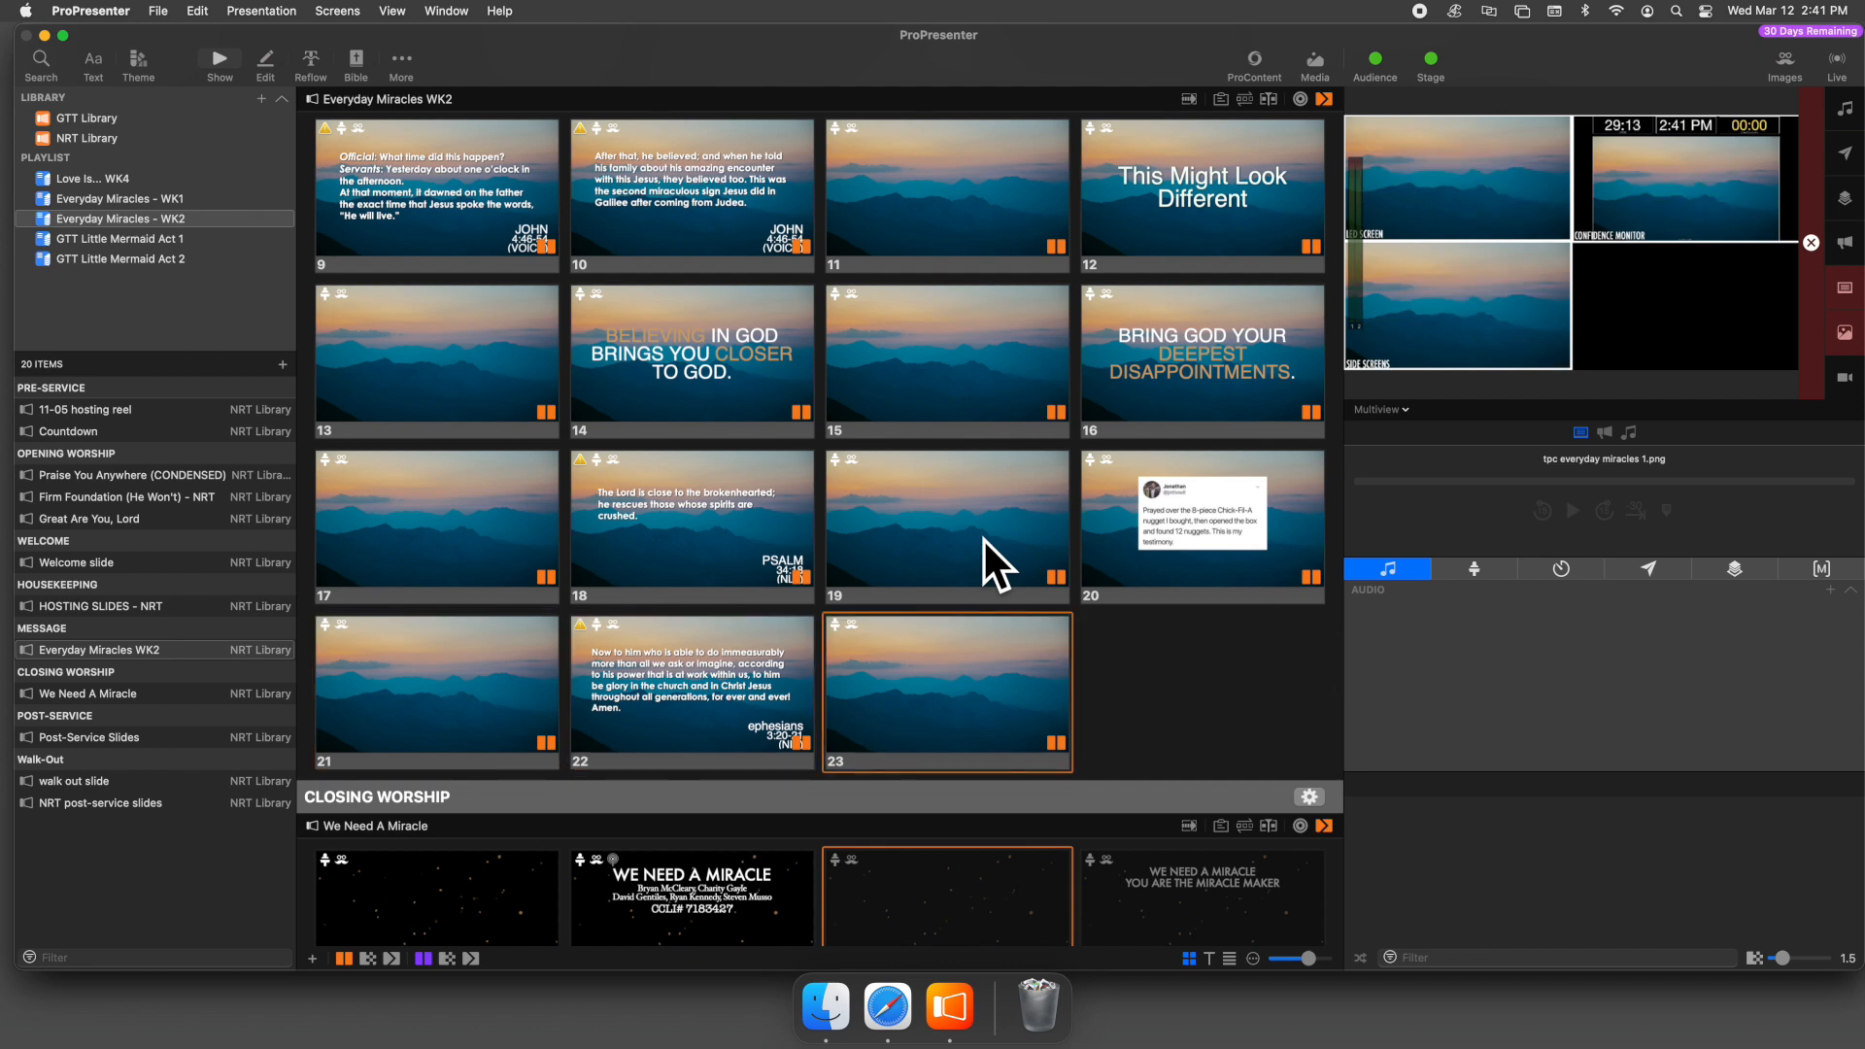